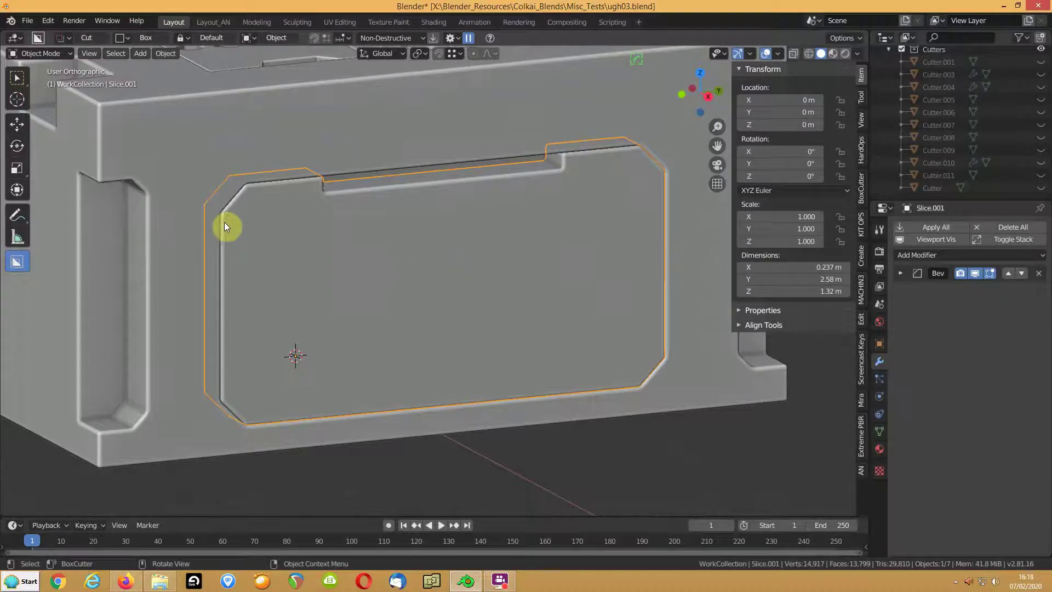
# Enable the Screencast Keys display with font size 19 and a blue text color.
pyautogui.press('d')
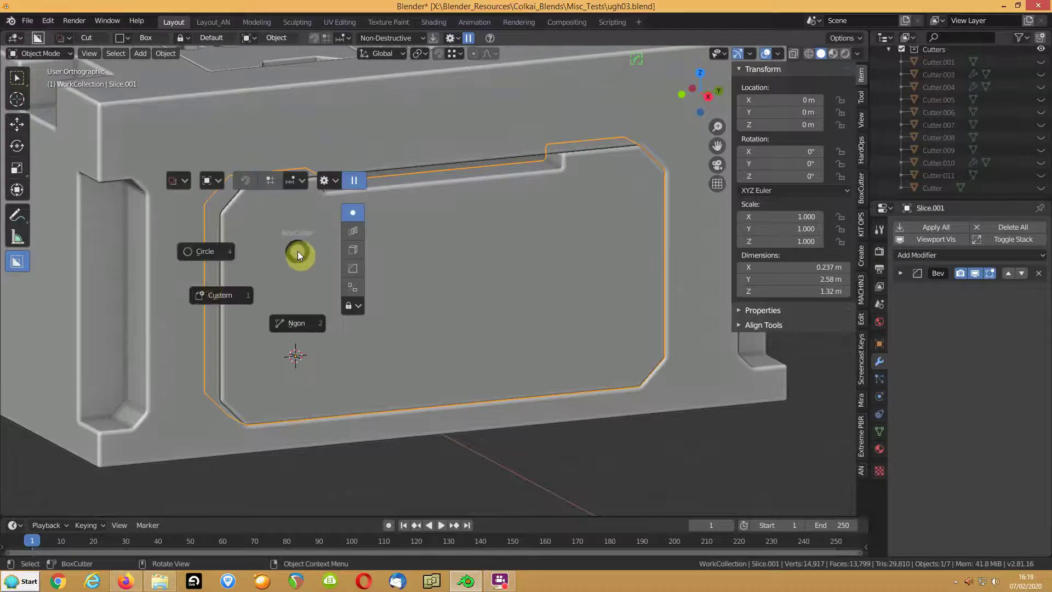
pyautogui.click(538, 347)
pyautogui.click(862, 362)
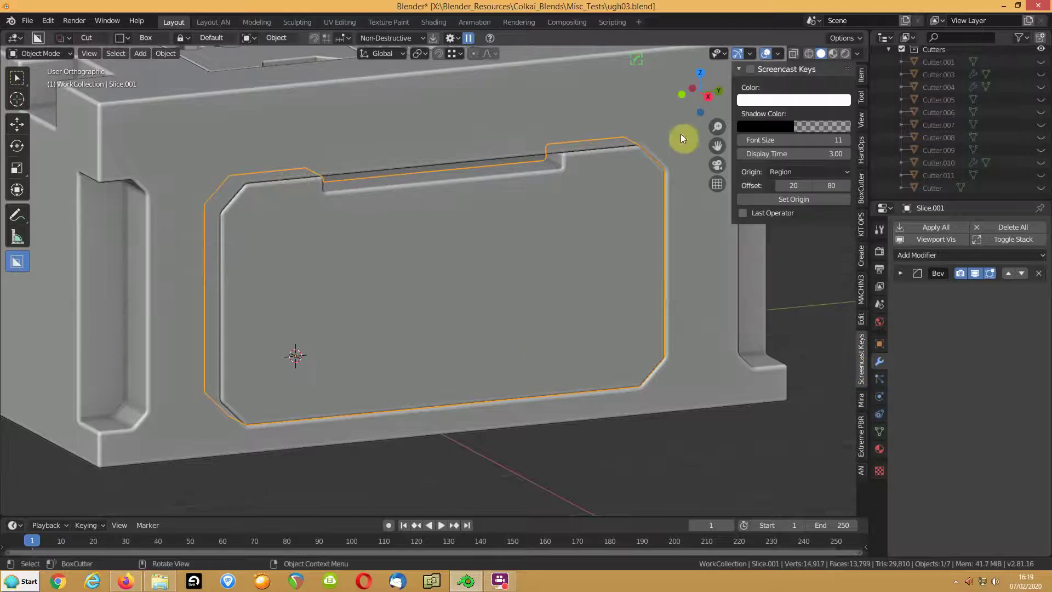
pyautogui.click(750, 69)
pyautogui.moveTo(794, 140)
pyautogui.mouseDown()
pyautogui.moveTo(825, 140)
pyautogui.moveTo(771, 114)
pyautogui.moveTo(816, 137)
pyautogui.moveTo(810, 130)
pyautogui.mouseUp()
pyautogui.click(772, 102)
pyautogui.click(786, 113)
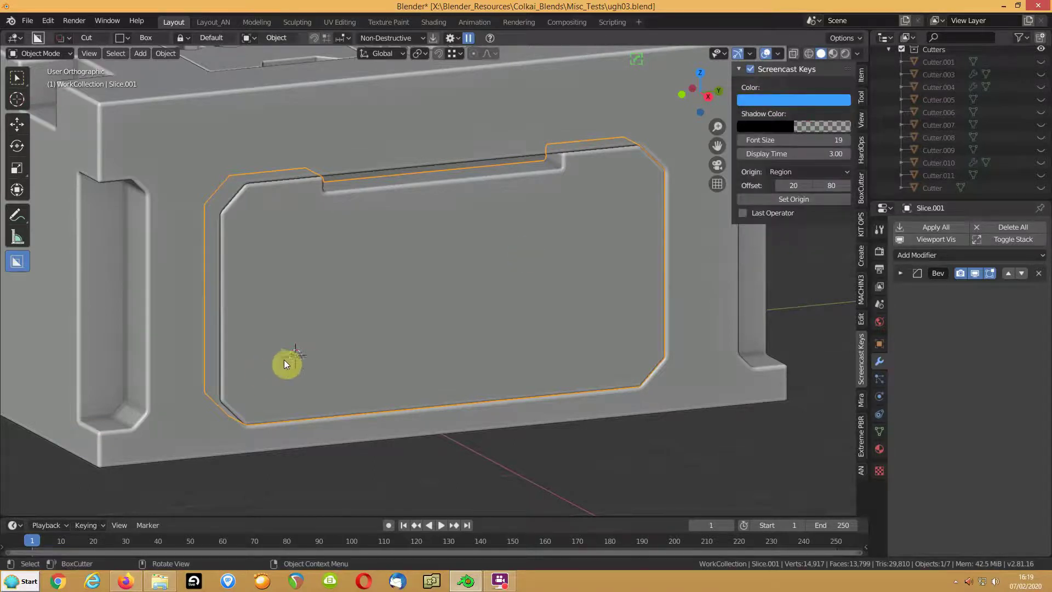
# Change the Screencast Keys text color to near-white at full brightness and hide the sidebar.
pyautogui.moveTo(348, 340); pyautogui.dragTo(375, 335, button='middle')
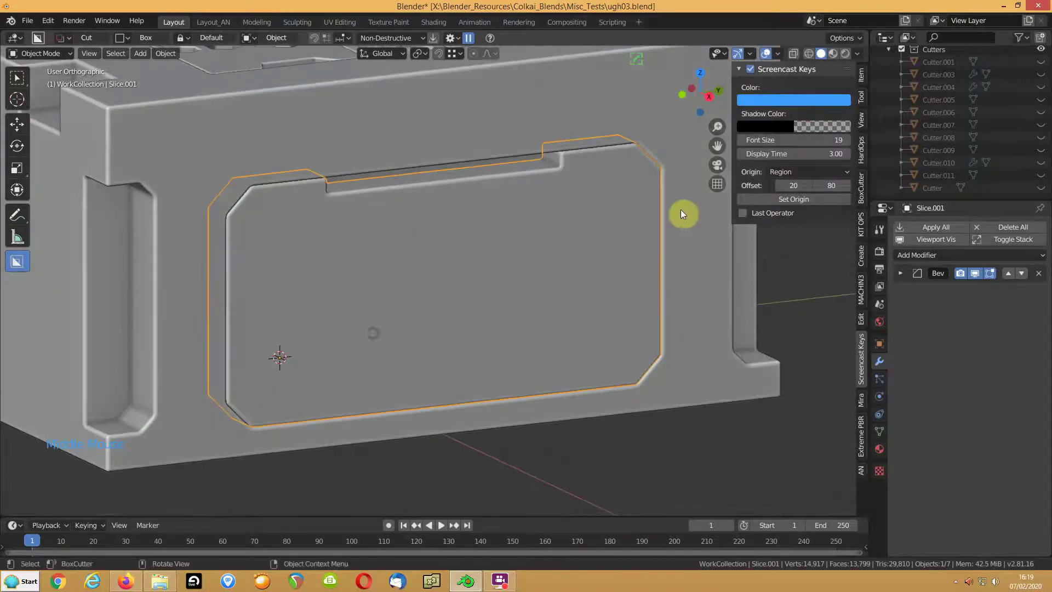
pyautogui.click(777, 99)
pyautogui.moveTo(844, 113)
pyautogui.mouseDown()
pyautogui.moveTo(844, 148)
pyautogui.moveTo(844, 133)
pyautogui.mouseUp()
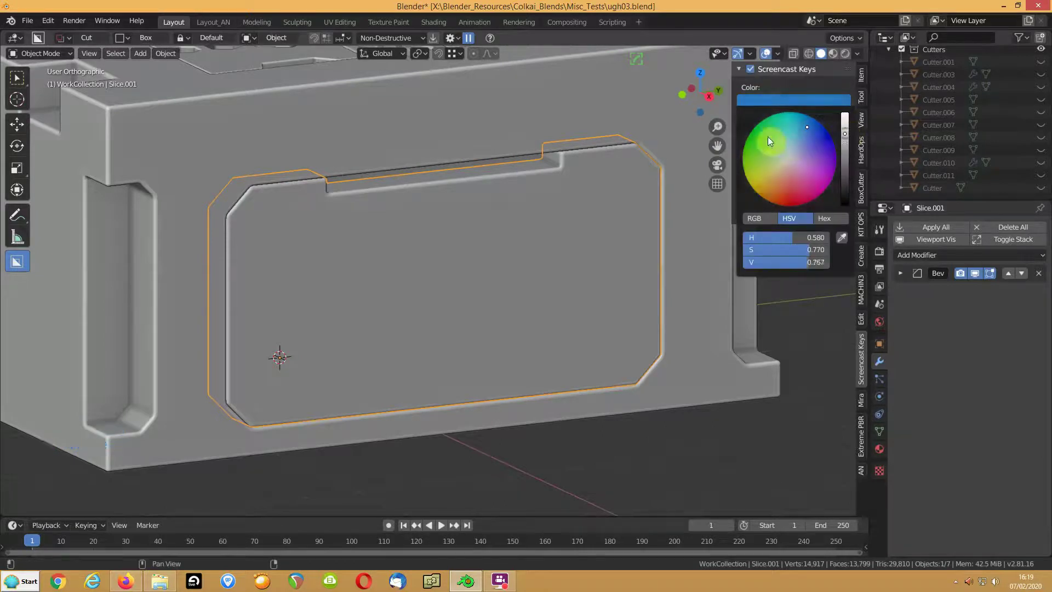
pyautogui.moveTo(783, 145); pyautogui.dragTo(792, 157)
pyautogui.click(785, 99)
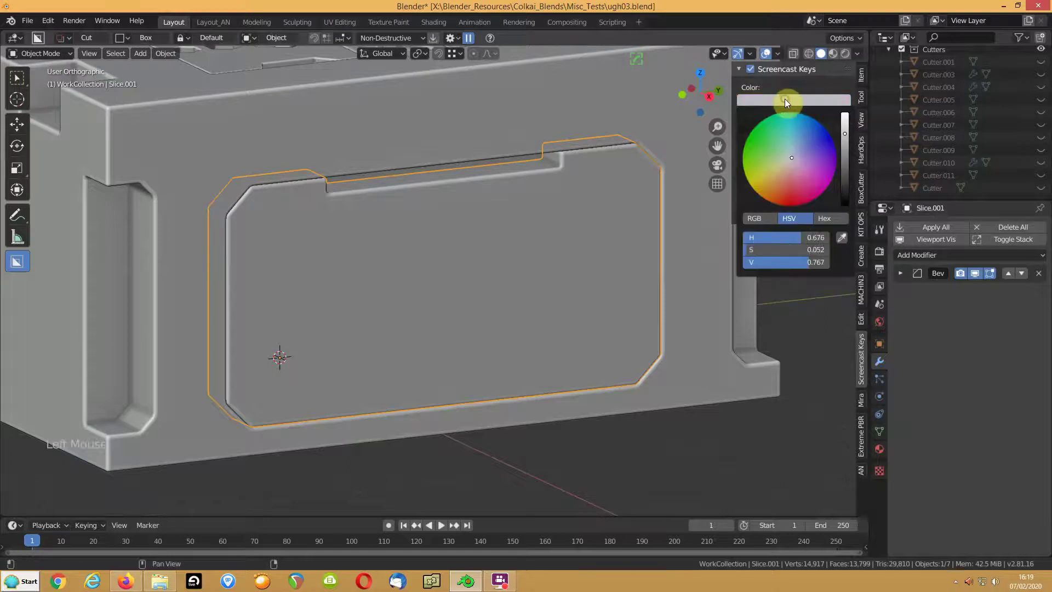
pyautogui.moveTo(846, 117); pyautogui.dragTo(845, 112)
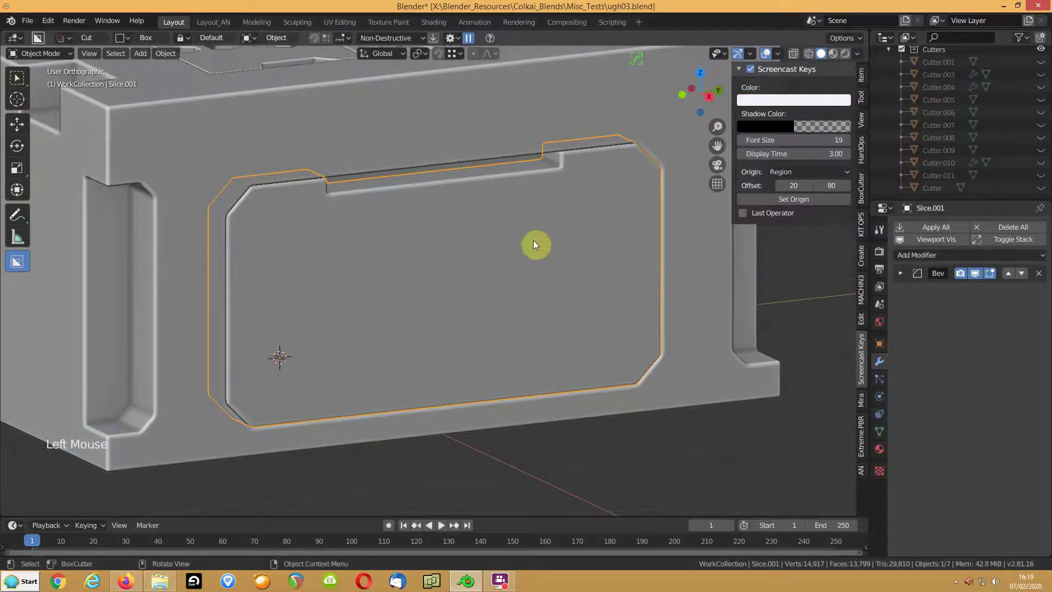
pyautogui.press('d')
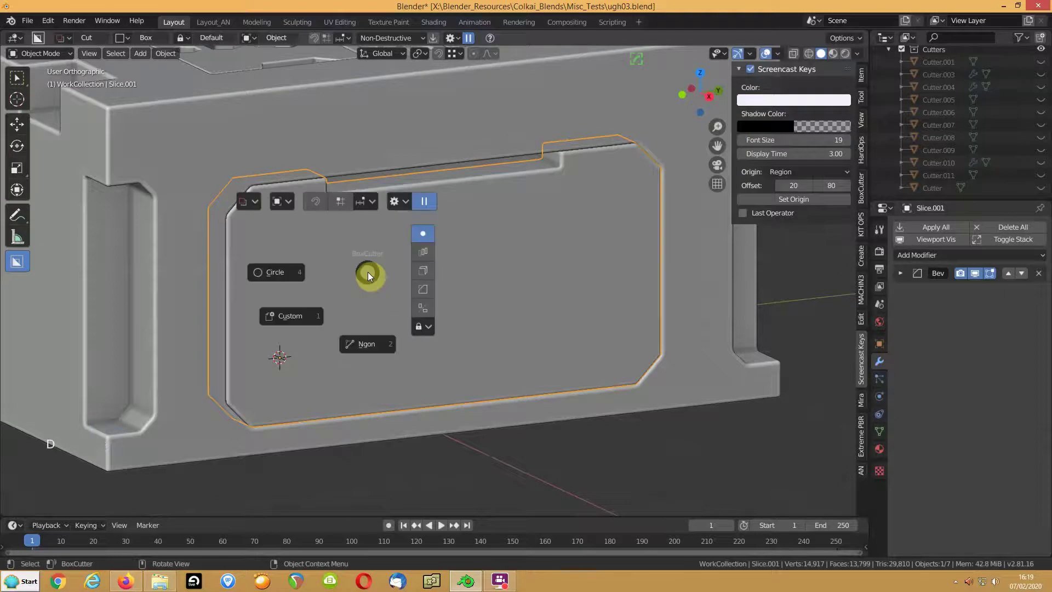
pyautogui.press('n')
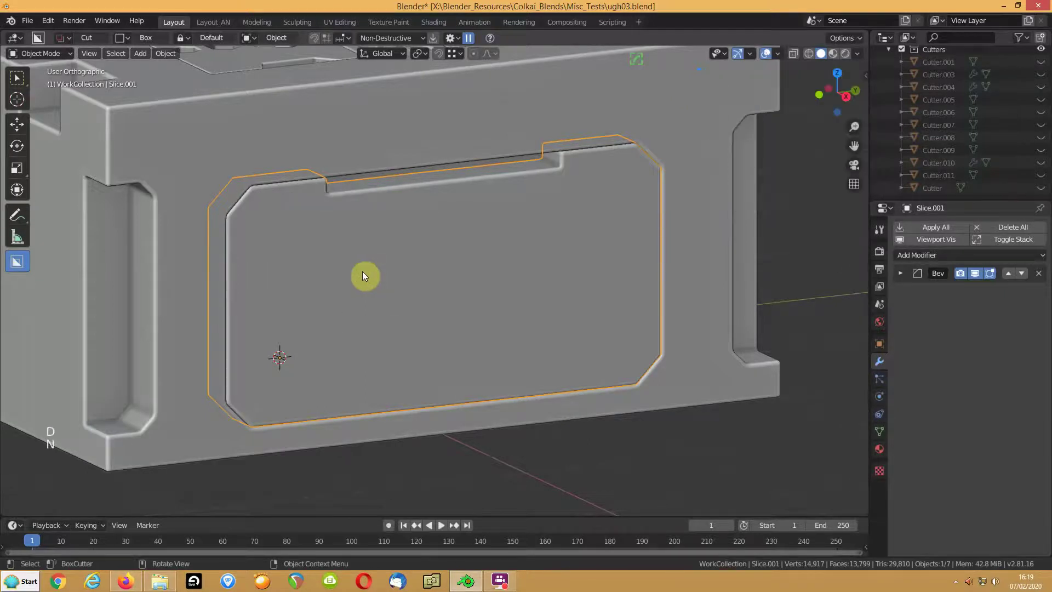
pyautogui.click(318, 242)
pyautogui.click(777, 52)
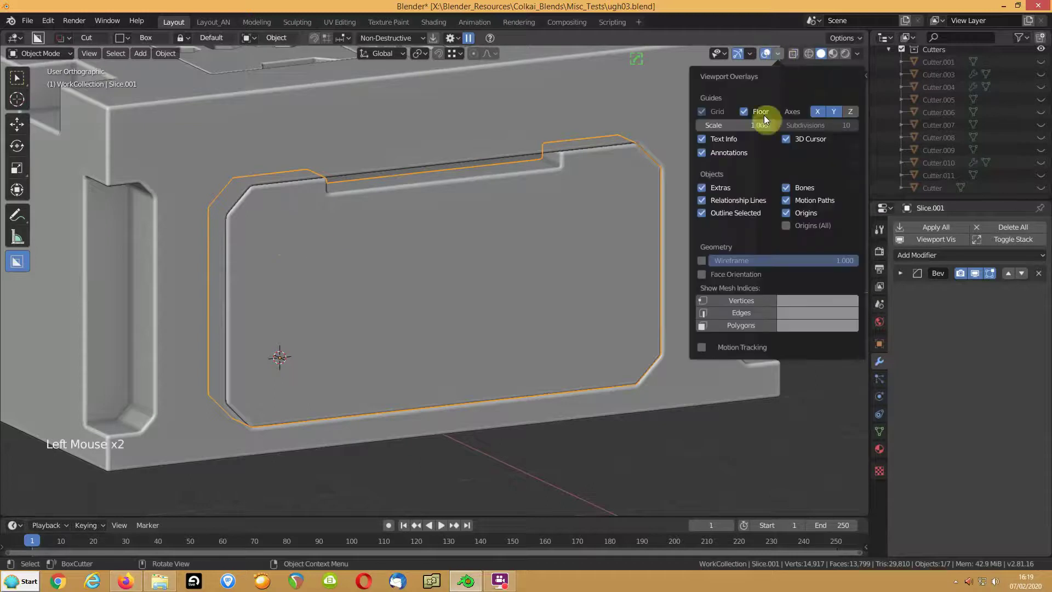
pyautogui.click(703, 260)
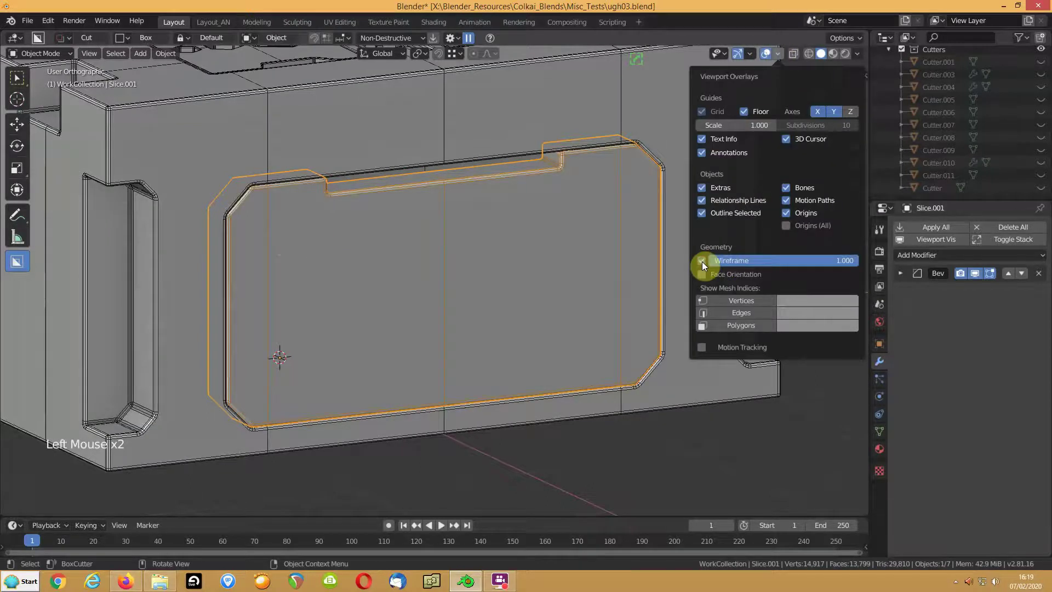
pyautogui.click(702, 262)
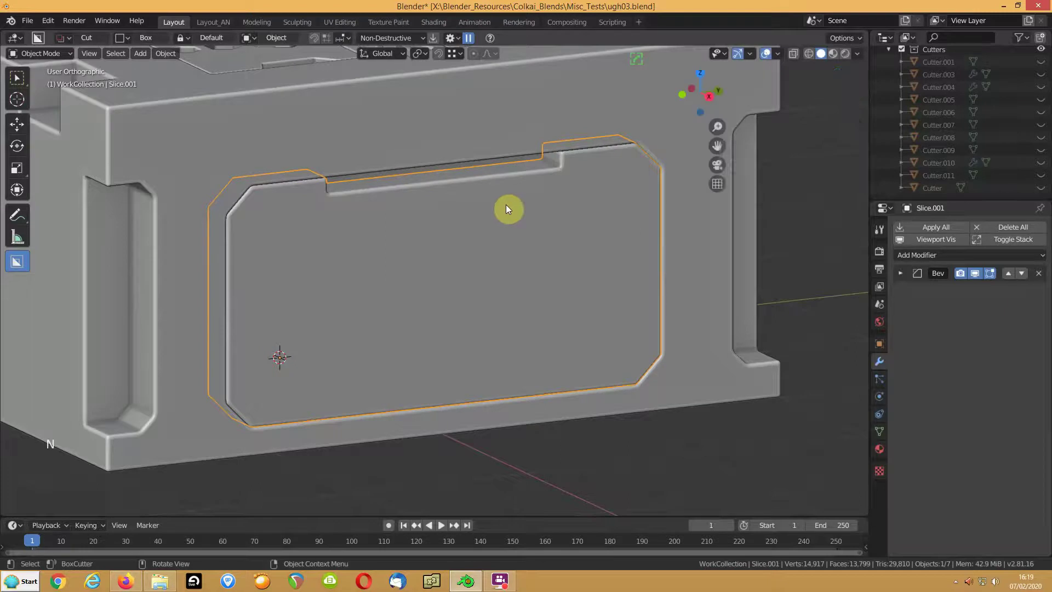
pyautogui.press('n')
pyautogui.press('n')
# Box-cut a shallow rectangular recess into the upper left of the side panel, beveling its corners with 1 segment.
pyautogui.moveTo(405, 250); pyautogui.dragTo(409, 255, button='middle')
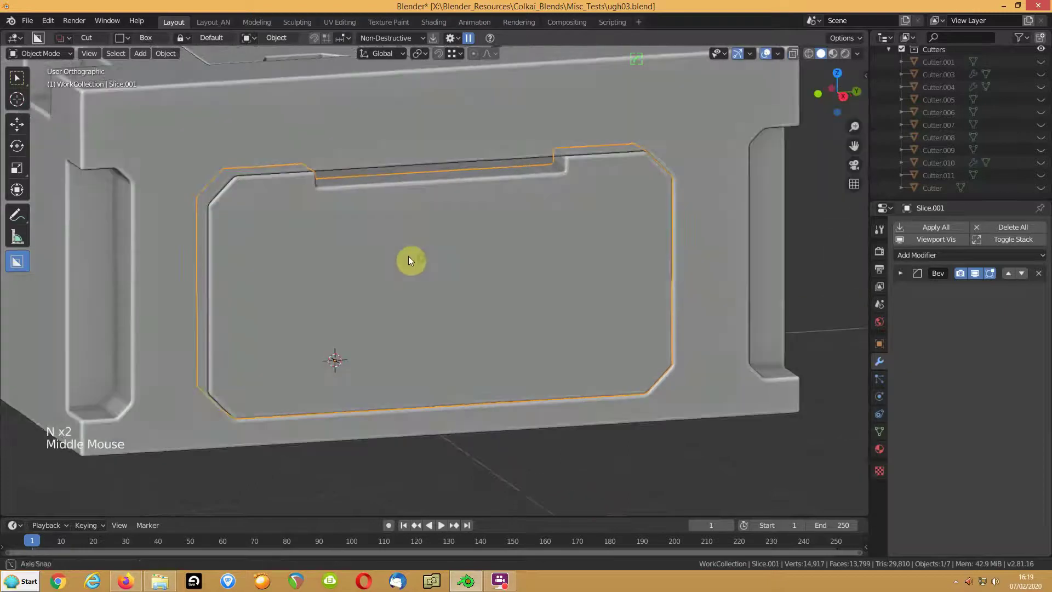
pyautogui.moveTo(261, 222)
pyautogui.mouseDown()
pyautogui.moveTo(329, 251)
pyautogui.moveTo(356, 290)
pyautogui.mouseUp()
pyautogui.moveTo(354, 291)
pyautogui.mouseDown(button='middle')
pyautogui.moveTo(383, 298)
pyautogui.moveTo(367, 300)
pyautogui.mouseUp(button='middle')
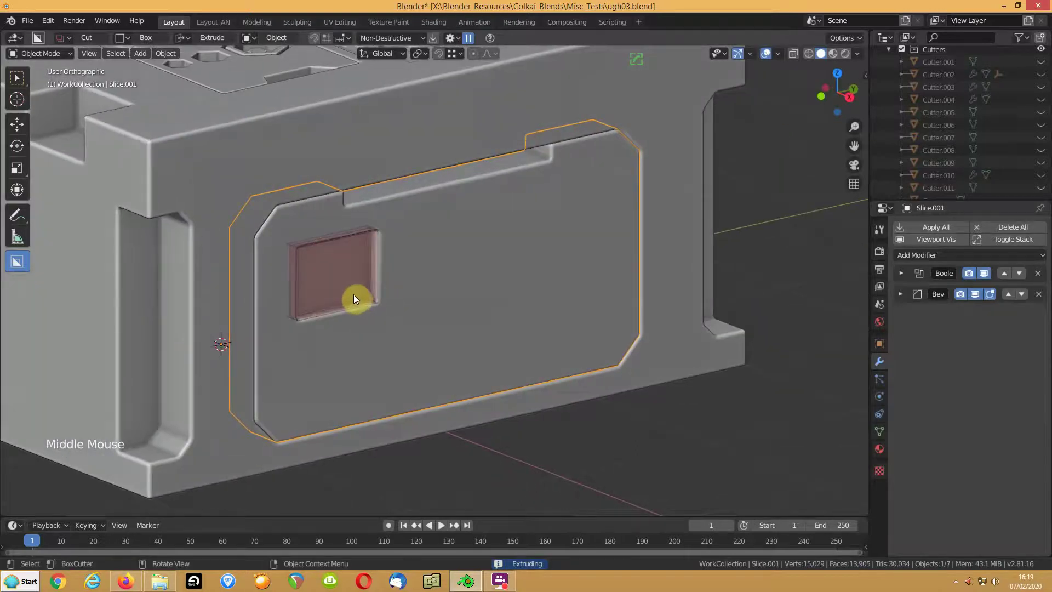
pyautogui.click(351, 294)
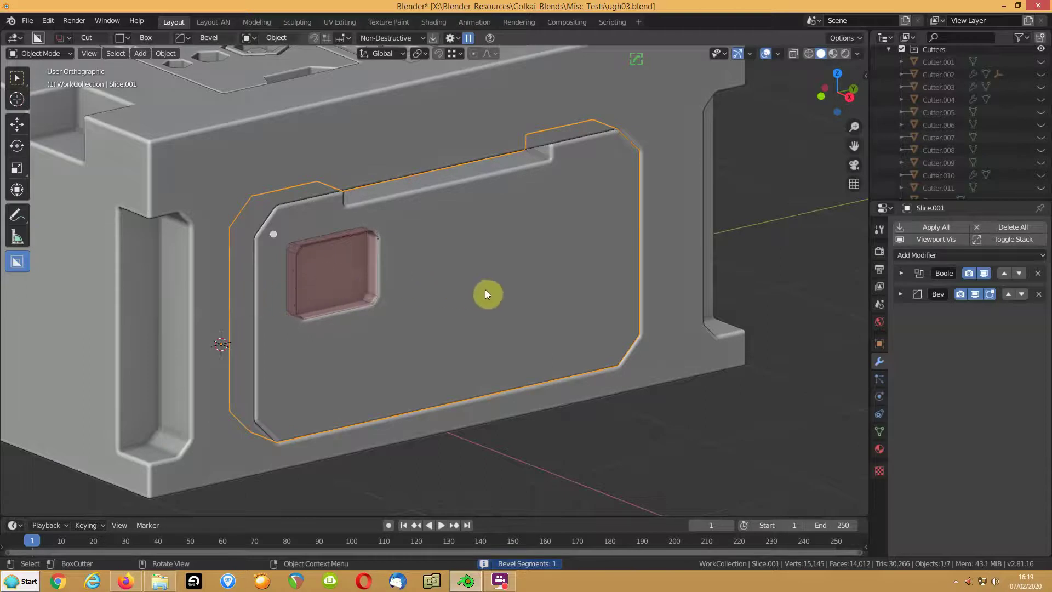
pyautogui.click(499, 291)
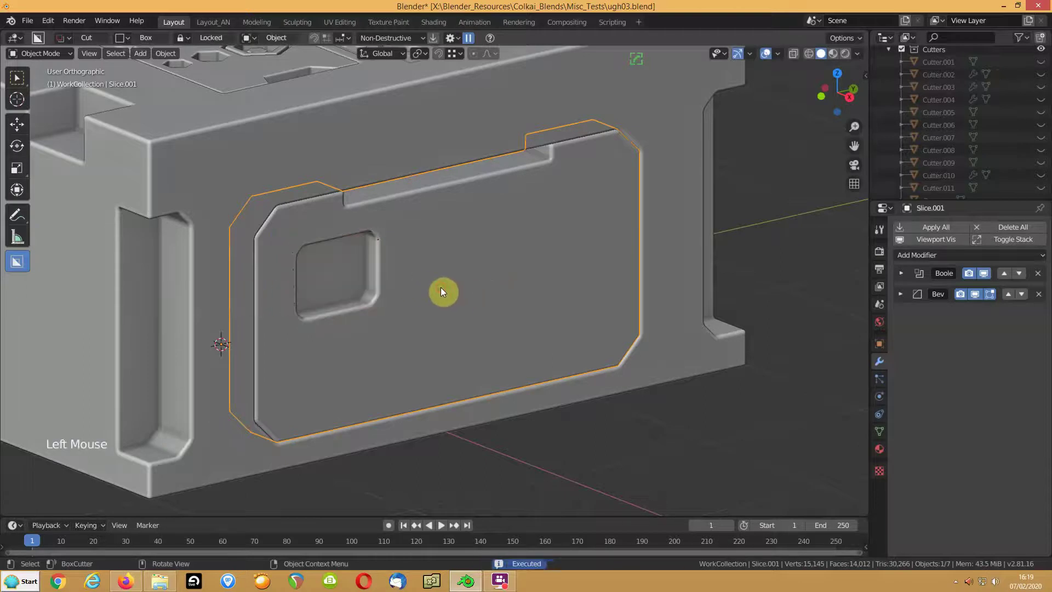
# Slice a small hexagon into the side panel just below the rectangular recess, using the BoxCutter Circle shape in Slice mode.
pyautogui.moveTo(442, 292); pyautogui.dragTo(425, 294, button='middle')
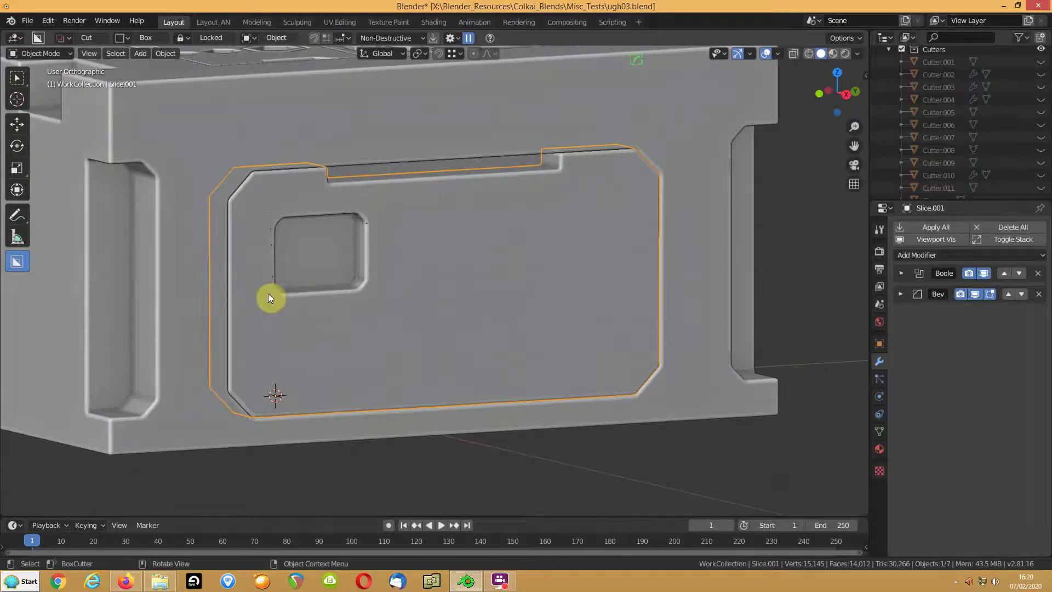
pyautogui.press('d')
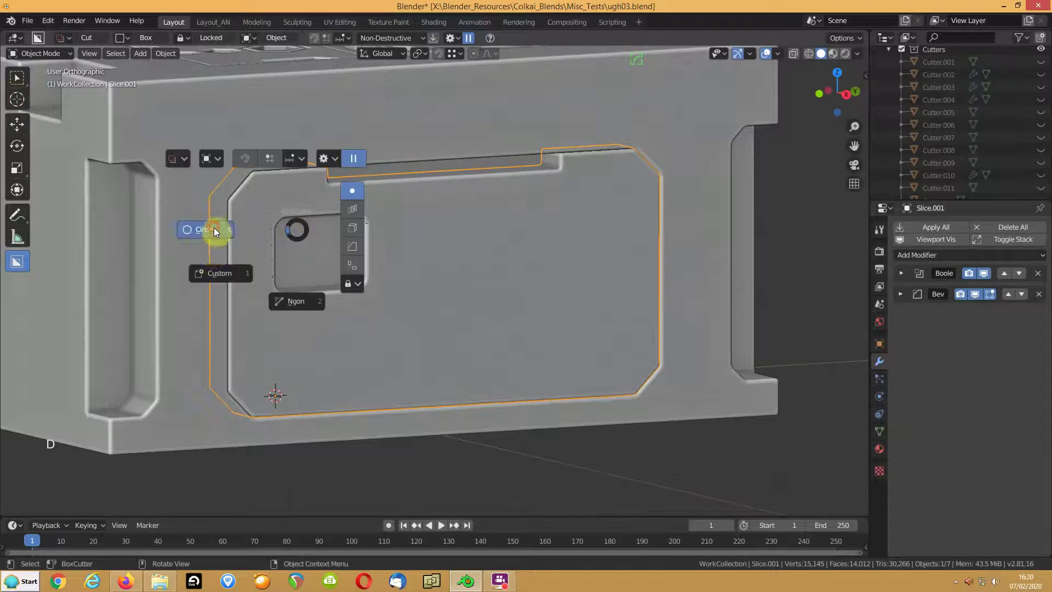
pyautogui.click(213, 229)
pyautogui.click(128, 38)
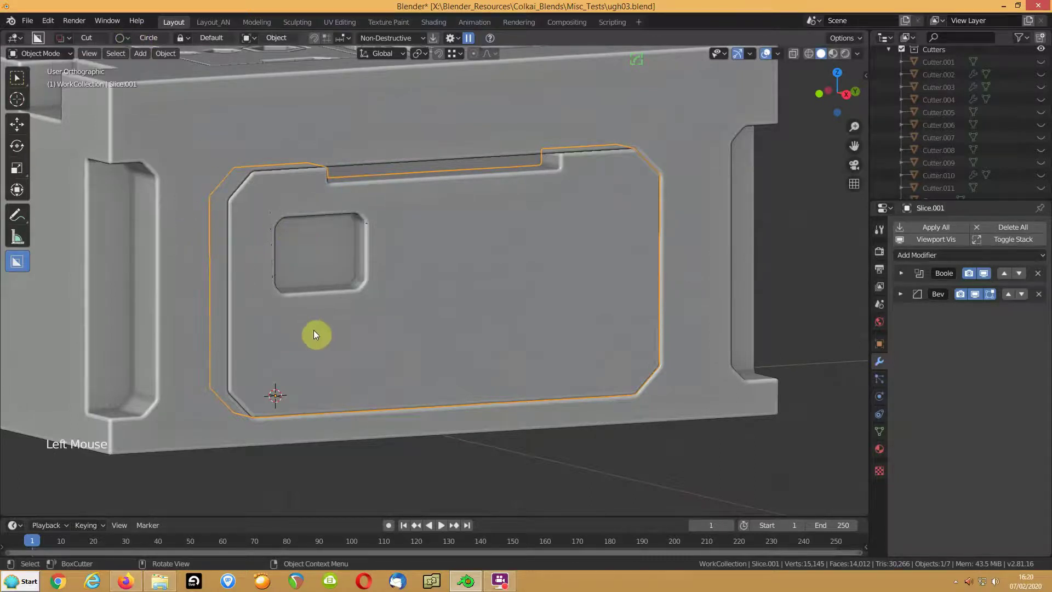
pyautogui.moveTo(316, 337)
pyautogui.mouseDown()
pyautogui.moveTo(353, 364)
pyautogui.moveTo(341, 362)
pyautogui.mouseUp()
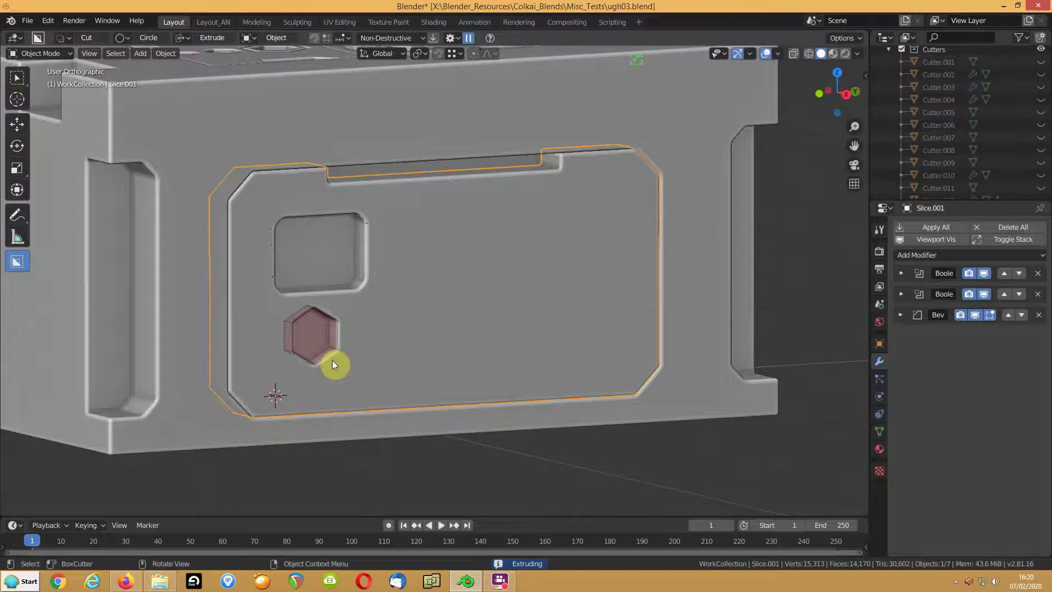
pyautogui.press('y')
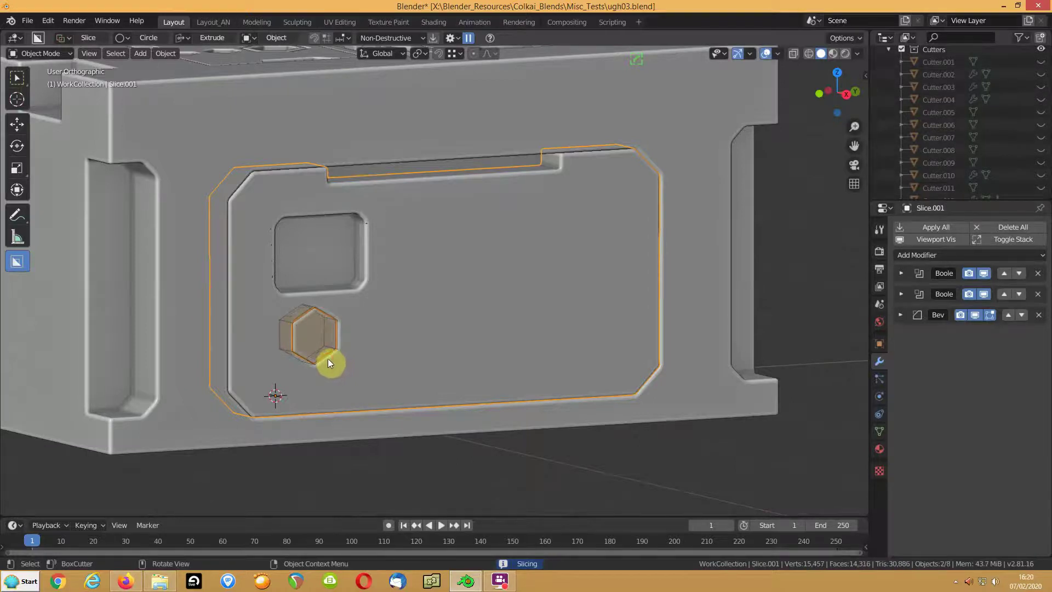
pyautogui.click(327, 359)
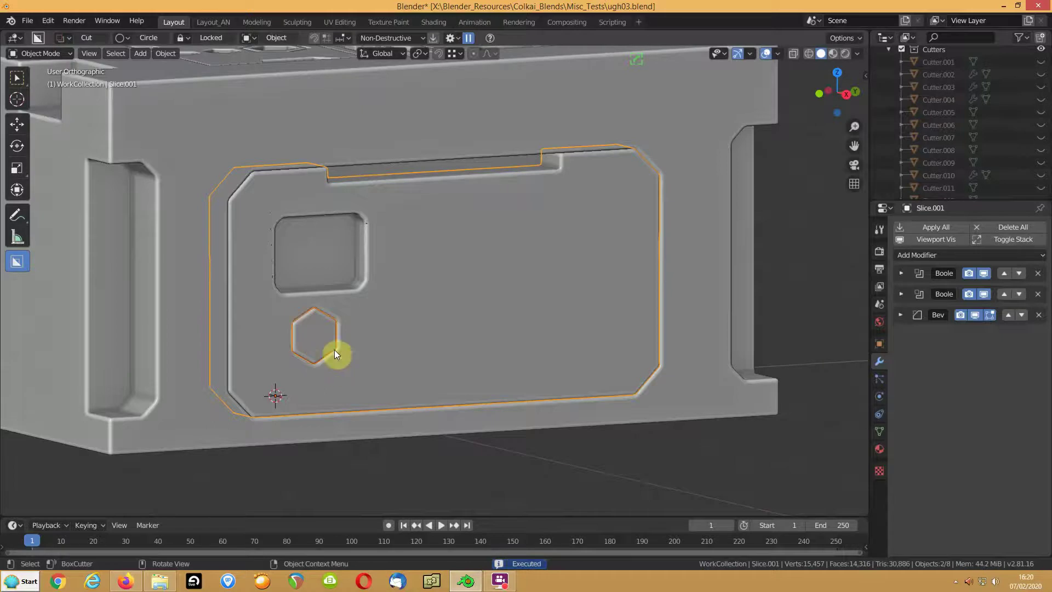
# Unhide Cutter.012 and rotate it in the right view so the hexagon has flat horizontal edges above and below.
pyautogui.scroll(-11, 983, 114)
pyautogui.click(1040, 178)
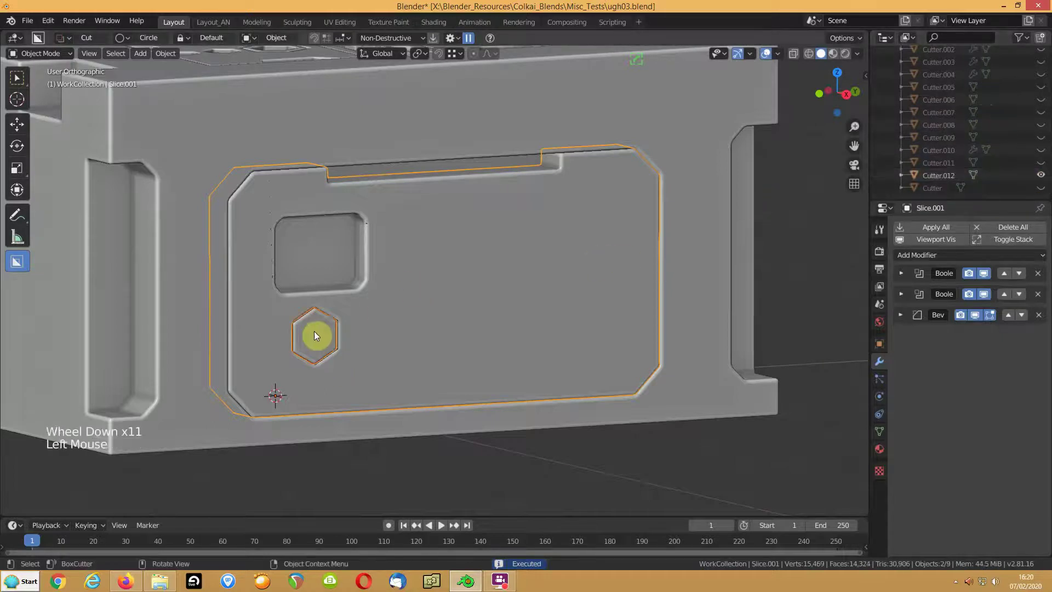
pyautogui.click(919, 176)
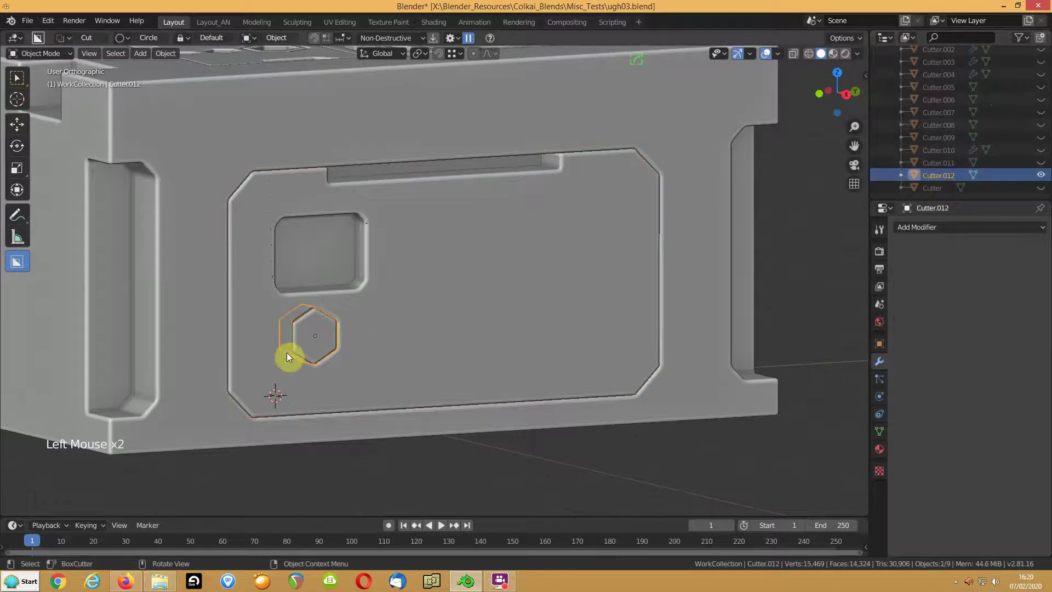
pyautogui.press('KP_3')
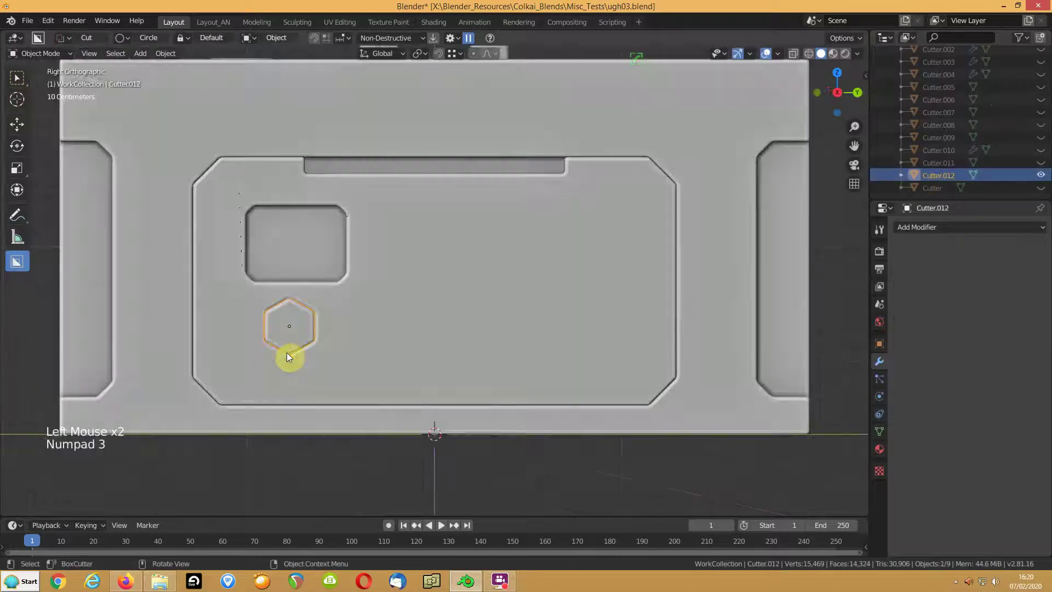
pyautogui.press('r')
pyautogui.click(231, 327)
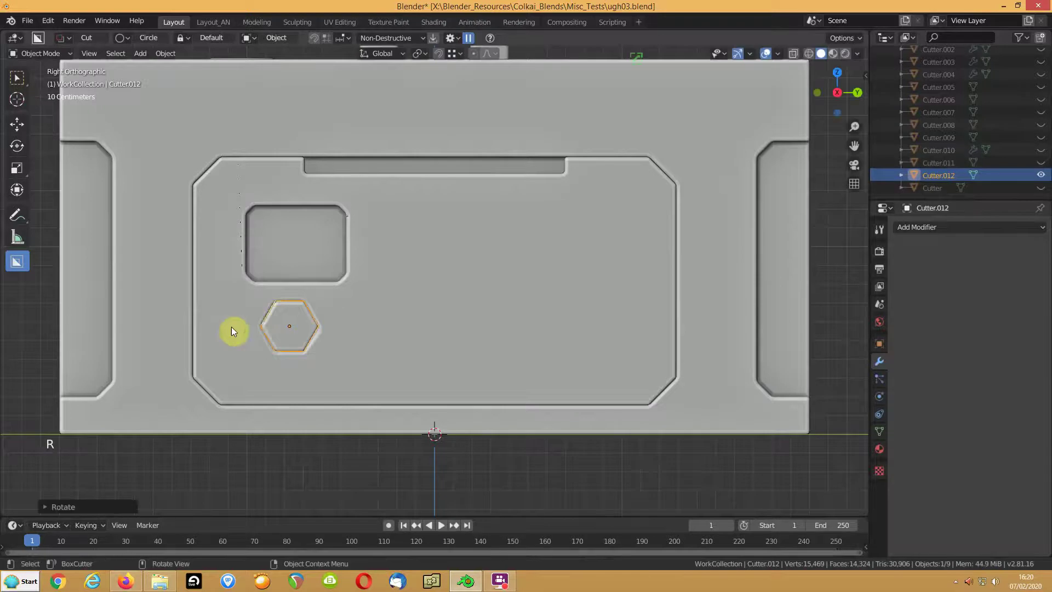
# Scale the hexagonal cutter to about 0.80 along global X and move it slightly lower on the panel.
pyautogui.moveTo(263, 305); pyautogui.dragTo(259, 336, button='middle')
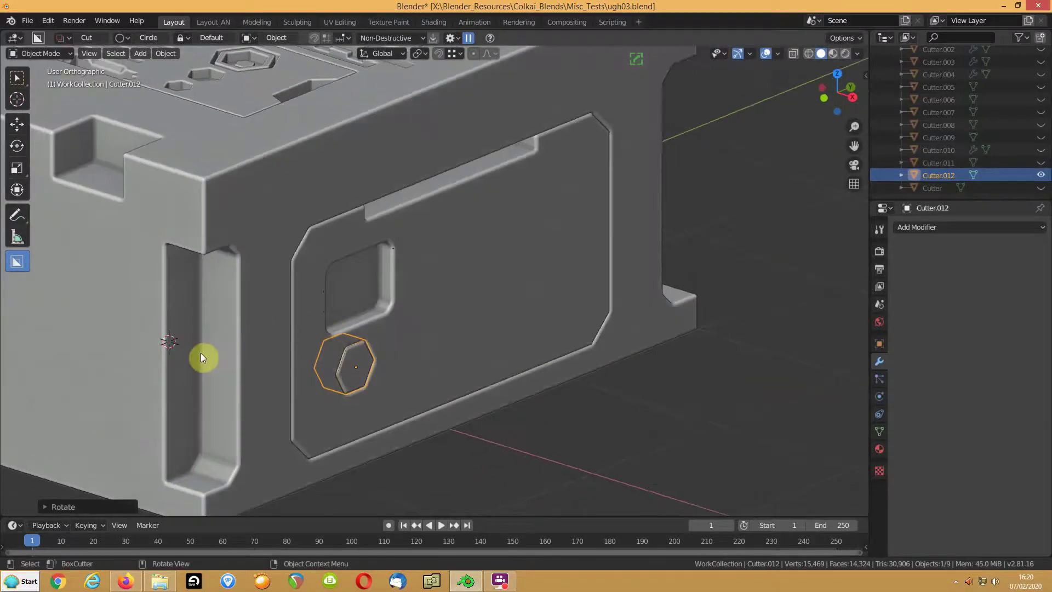
pyautogui.press('s')
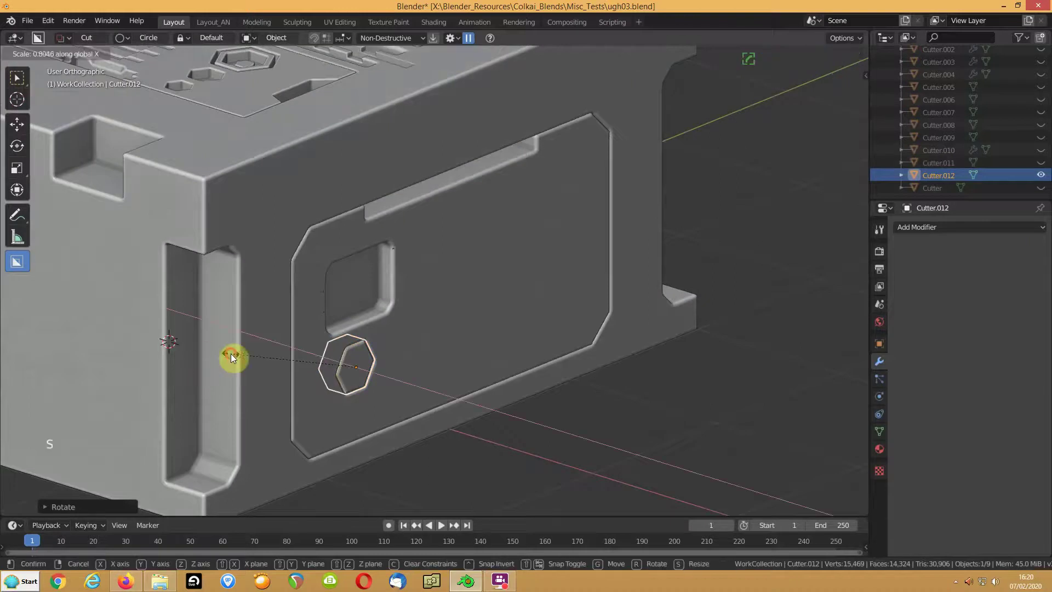
pyautogui.click(231, 354)
pyautogui.press('g')
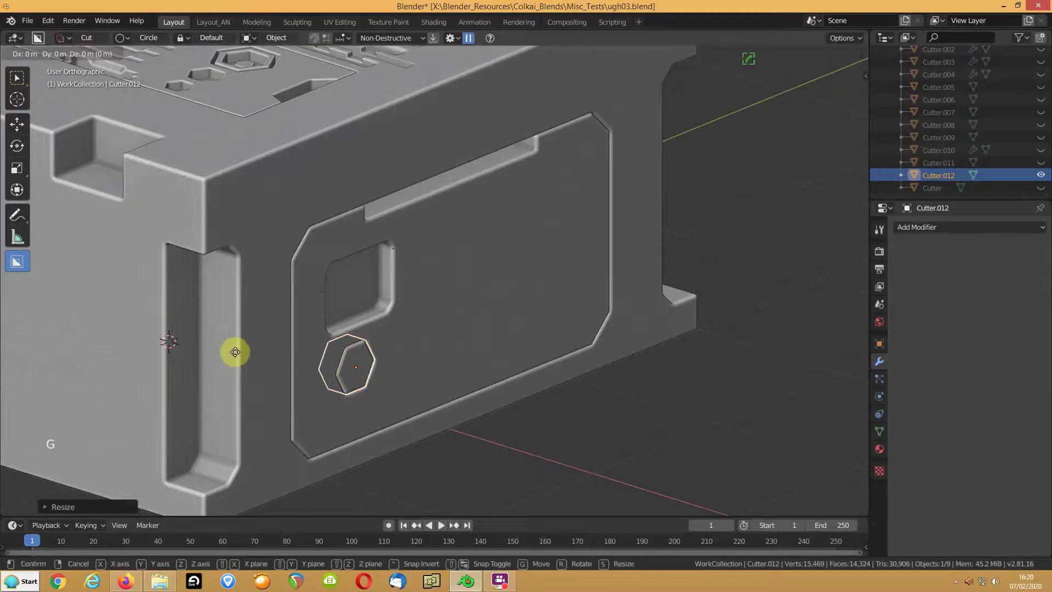
pyautogui.click(232, 370)
# Enlarge the hexagonal cutter about 1.44 times with global X locked, and hide it.
pyautogui.press('s')
pyautogui.hotkey('shift', 'x')
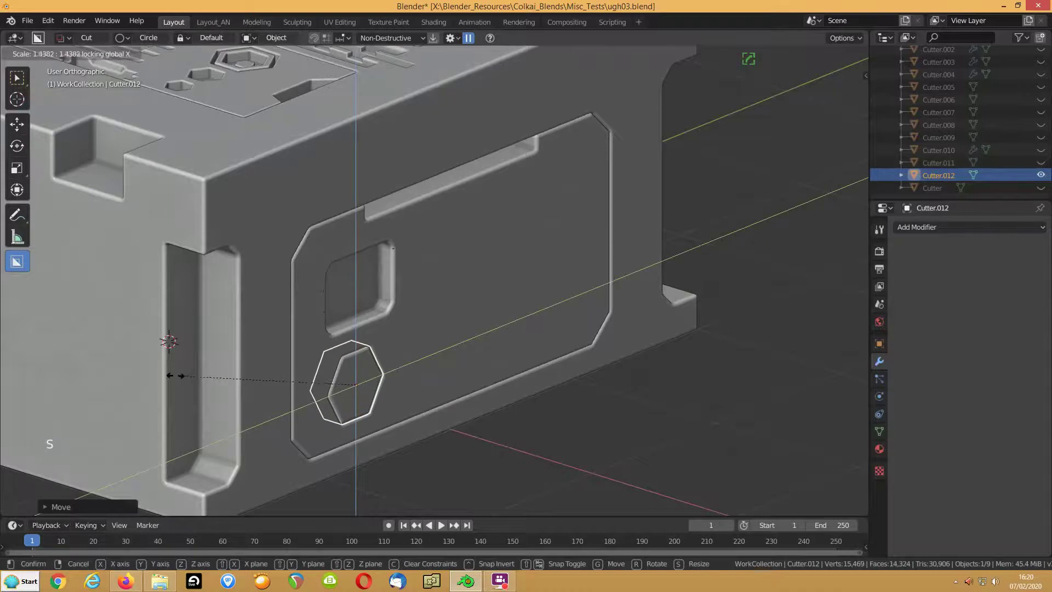
pyautogui.click(176, 370)
pyautogui.moveTo(356, 366); pyautogui.dragTo(1047, 137, button='middle')
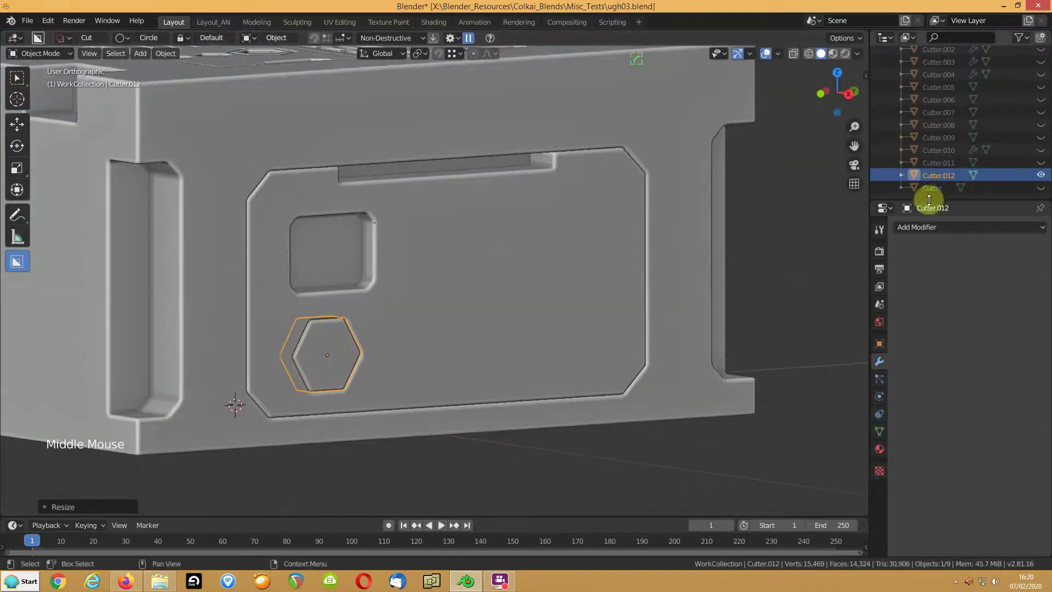
pyautogui.keyDown('shift'); pyautogui.moveTo(326, 304); pyautogui.dragTo(428, 294, button='middle'); pyautogui.keyUp('shift')
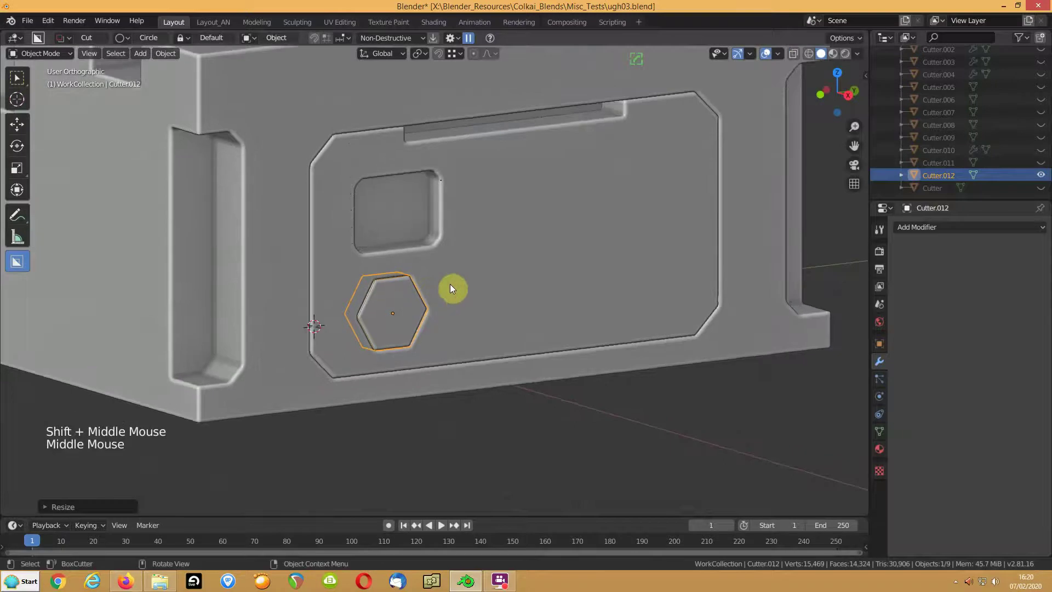
pyautogui.press('h')
# Select the side panel and set its Bevel modifier width to 0.014 m.
pyautogui.keyDown('shift'); pyautogui.moveTo(499, 259); pyautogui.dragTo(443, 273, button='middle'); pyautogui.keyUp('shift')
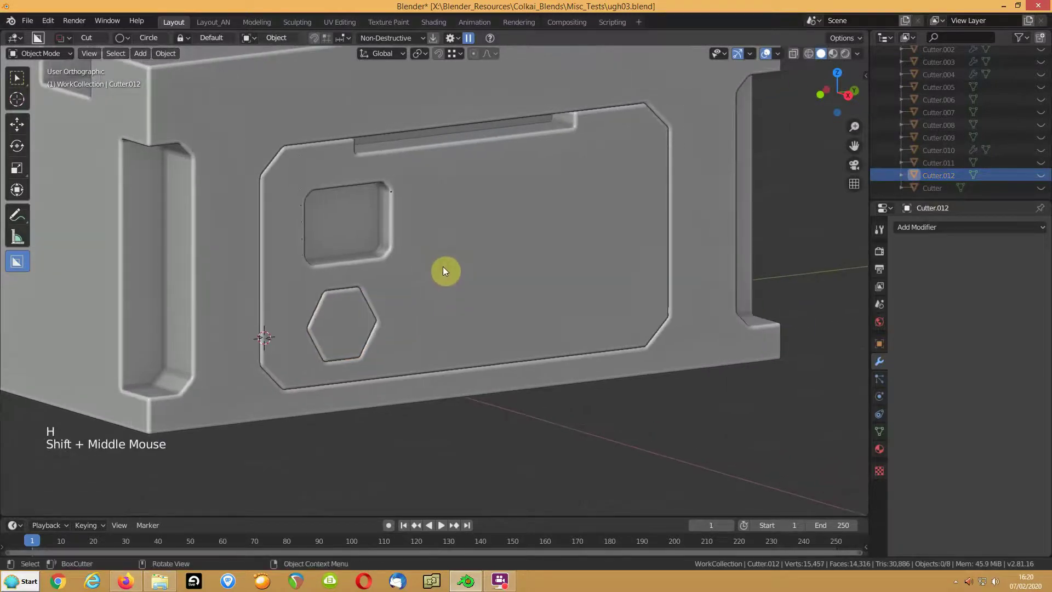
pyautogui.click(444, 271)
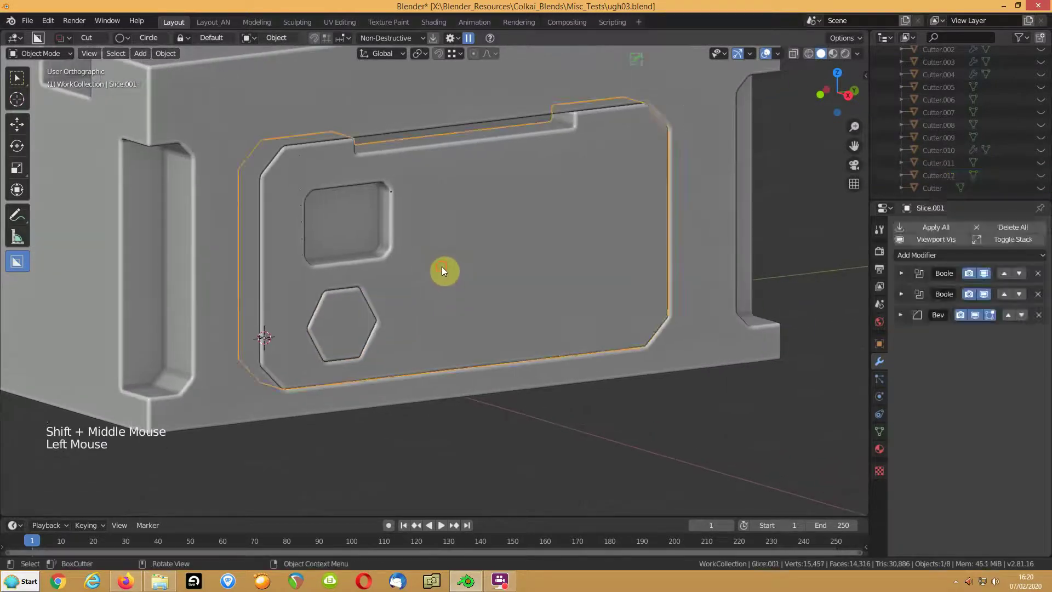
pyautogui.click(902, 313)
pyautogui.keyDown('shift'); pyautogui.moveTo(939, 350); pyautogui.dragTo(667, 351); pyautogui.keyUp('shift')
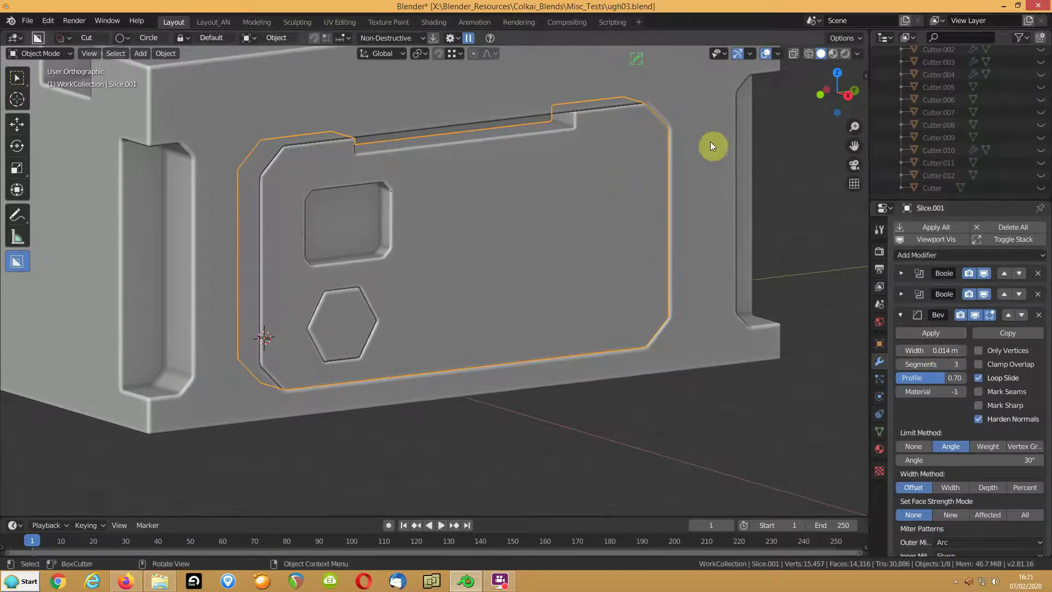
# Turn on the wireframe overlay and bring the panel's rectangular recess and hexagon into close view.
pyautogui.click(777, 52)
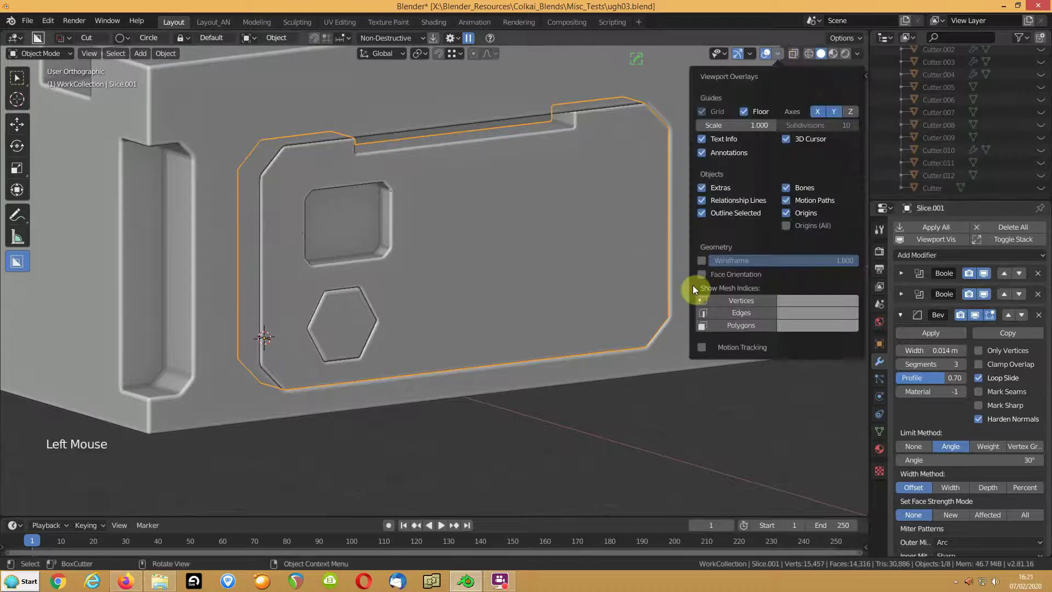
pyautogui.click(702, 254)
pyautogui.keyDown('shift'); pyautogui.moveTo(333, 234); pyautogui.dragTo(437, 202, button='middle'); pyautogui.keyUp('shift')
pyautogui.scroll(6, 406, 229)
pyautogui.scroll(-4, 504, 235)
pyautogui.scroll(-1, 360, 209)
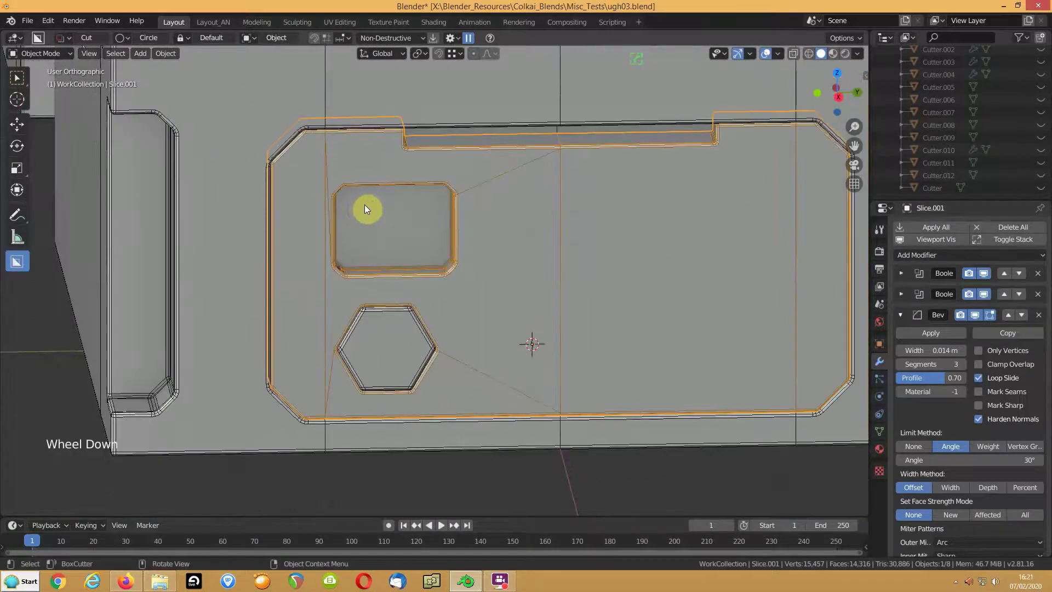
# Knife-cut a straight vertical edge through the side panel's mesh, passing through the hexagon and rectangular recess, with angle constraint on.
pyautogui.click(383, 162)
pyautogui.press('Tab')
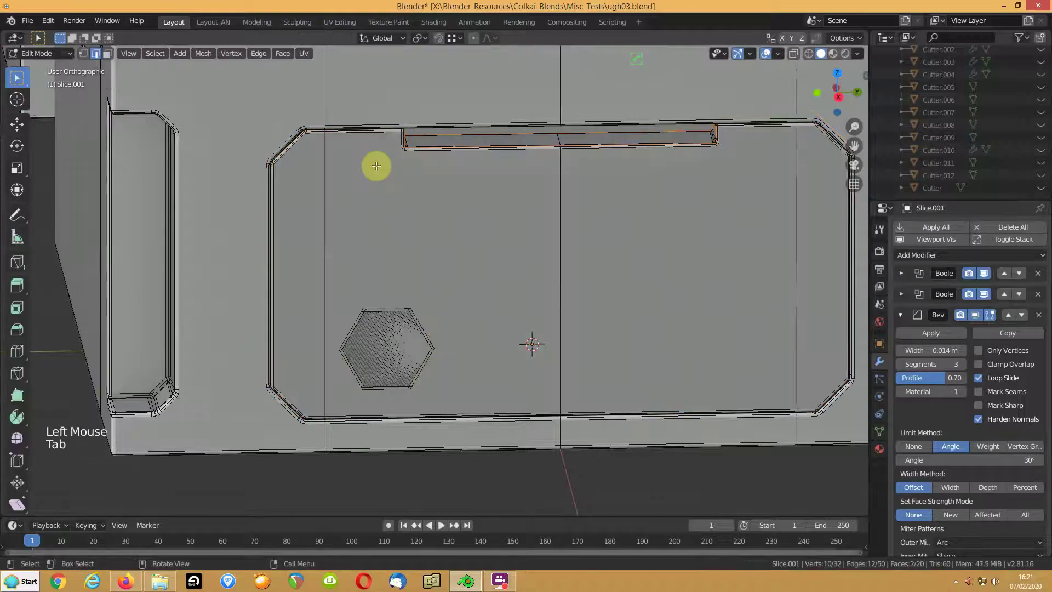
pyautogui.press('KP_3')
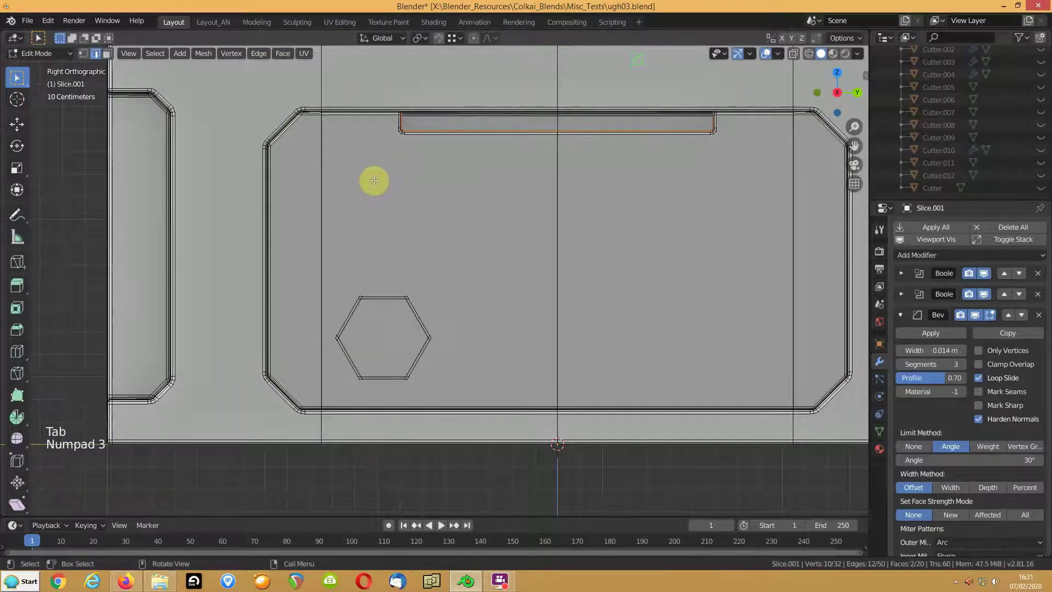
pyautogui.press('k')
pyautogui.press('c')
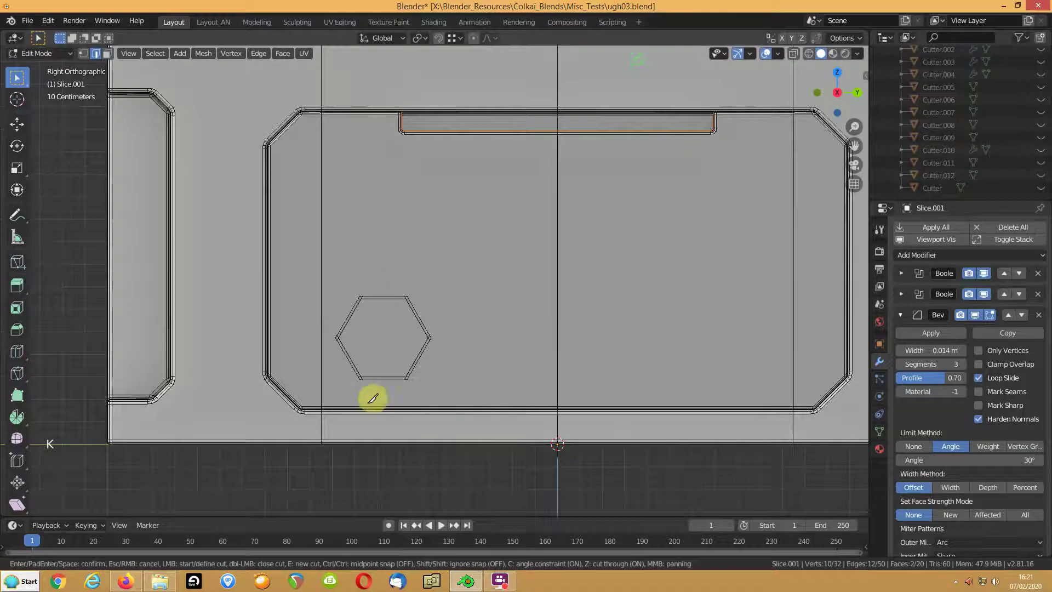
pyautogui.scroll(-1, 390, 424)
pyautogui.click(388, 432)
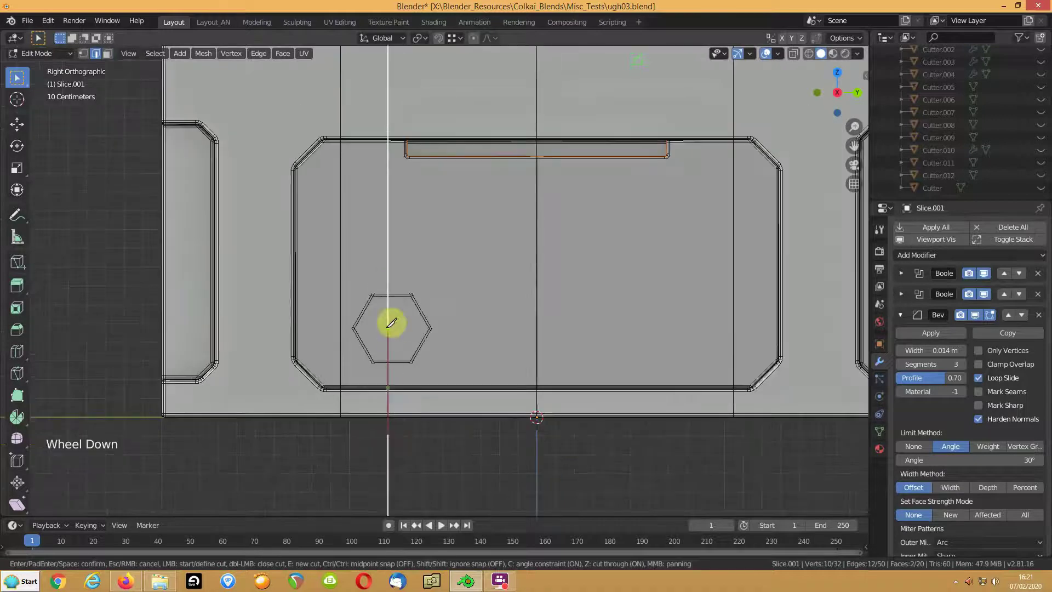
pyautogui.click(421, 93)
pyautogui.press('Return')
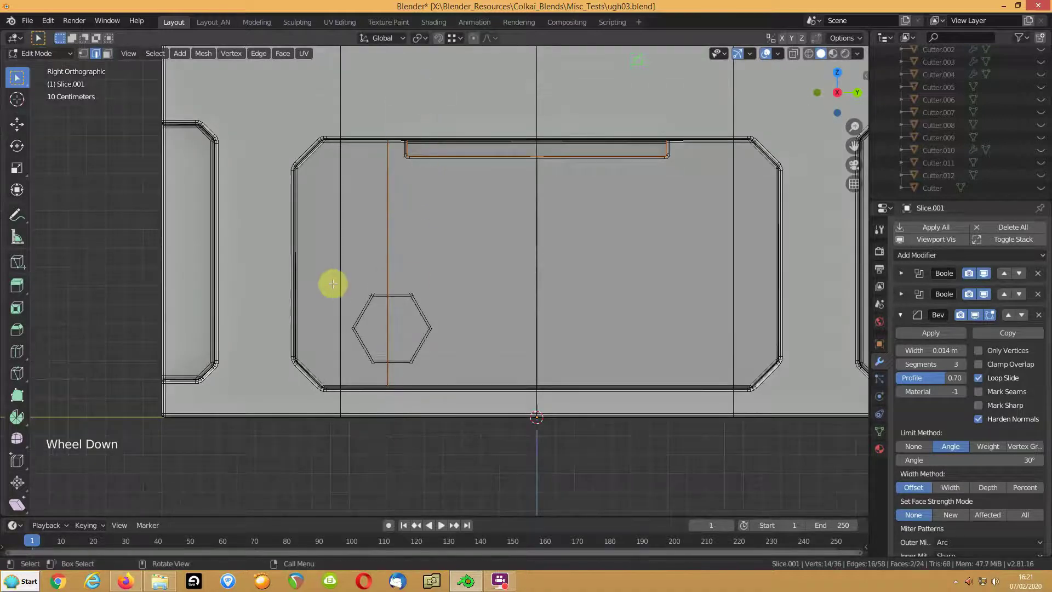
pyautogui.press('Tab')
pyautogui.moveTo(336, 287); pyautogui.dragTo(362, 268, button='middle')
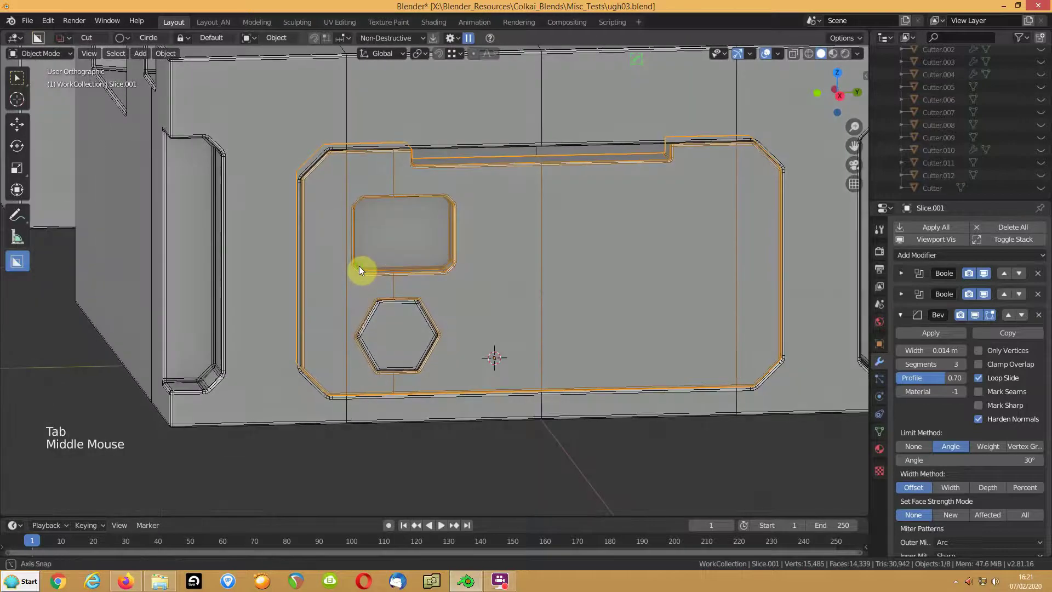
# Edge-slide the side panel's vertical edge near the rectangular recess slightly outward, clear of the recess's outer side.
pyautogui.press('Tab')
pyautogui.click(341, 241)
pyautogui.press('g')
pyautogui.press('g')
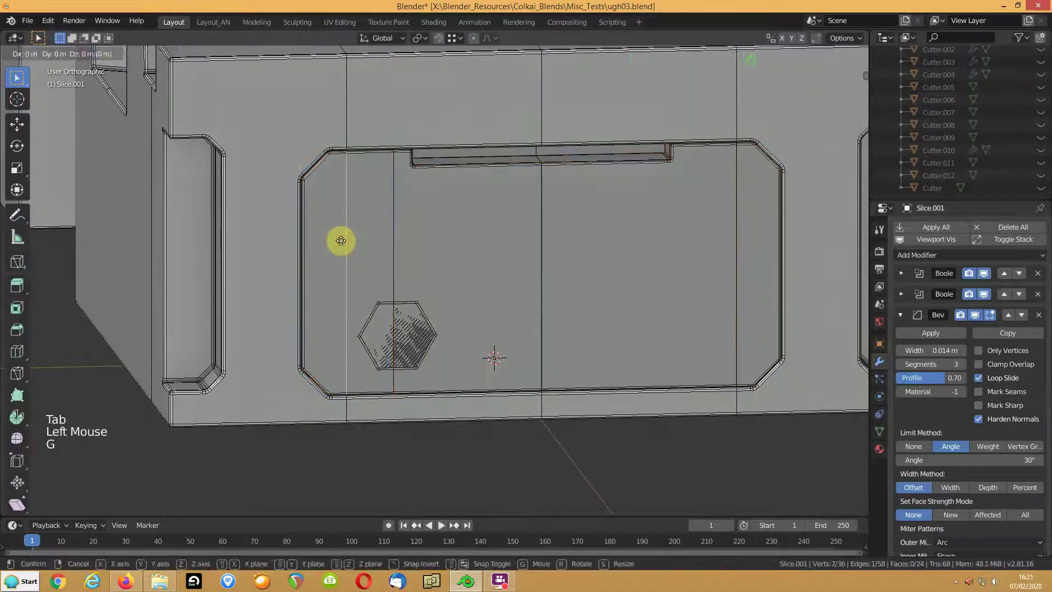
pyautogui.click(333, 242)
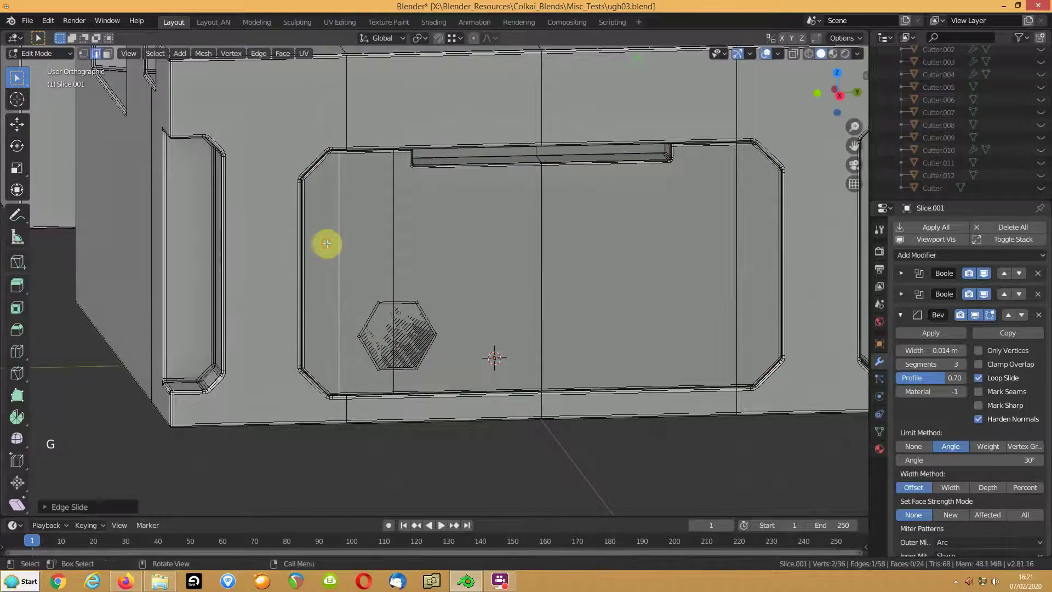
pyautogui.press('Tab')
pyautogui.moveTo(357, 298); pyautogui.dragTo(405, 253, button='middle')
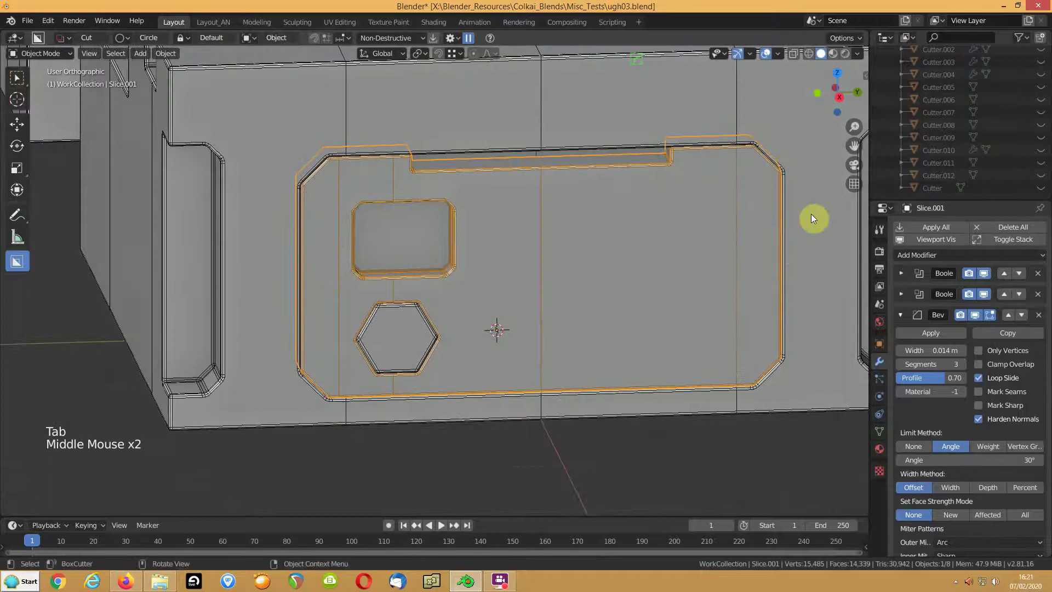
# Turn off the wireframe overlay and examine the shading around the panel's rectangular and hexagonal cuts.
pyautogui.click(778, 53)
pyautogui.click(713, 258)
pyautogui.moveTo(416, 283); pyautogui.dragTo(611, 254, button='middle')
pyautogui.moveTo(469, 215); pyautogui.dragTo(504, 282, button='middle')
pyautogui.scroll(2, 503, 277)
pyautogui.scroll(-2, 557, 276)
pyautogui.keyDown('shift'); pyautogui.moveTo(608, 271); pyautogui.dragTo(593, 298, button='middle'); pyautogui.keyUp('shift')
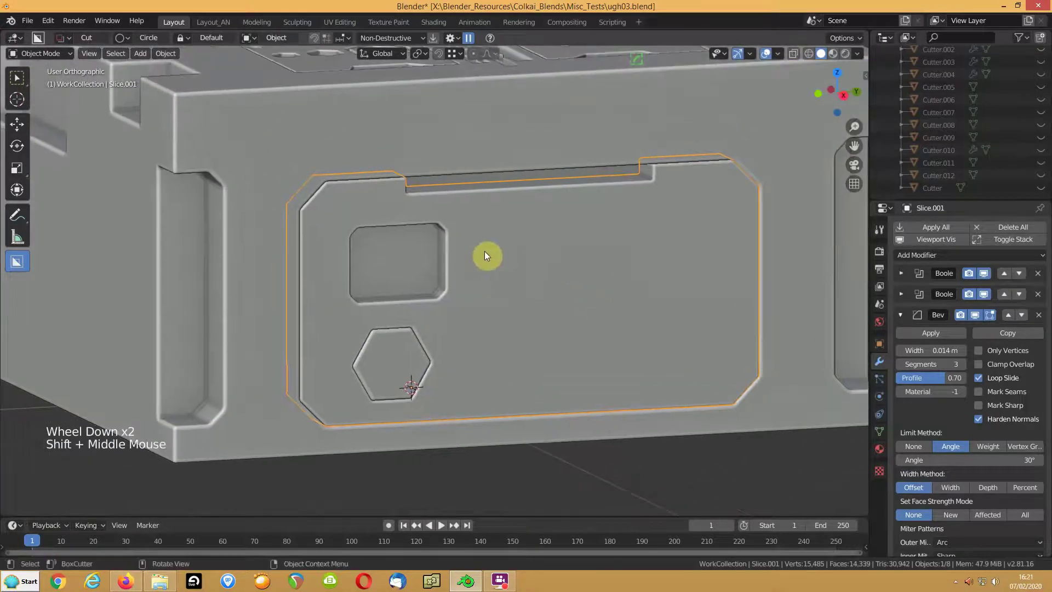
# Draw a thin horizontal BoxCutter box cut beside the rectangular recess and extrude it shallowly into the panel.
pyautogui.press('d')
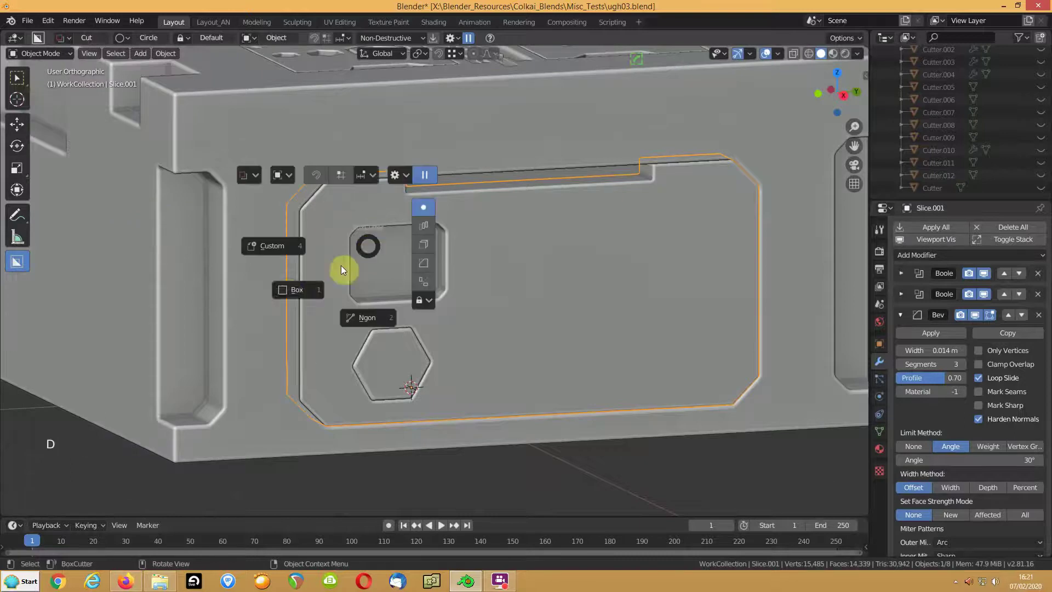
pyautogui.click(284, 288)
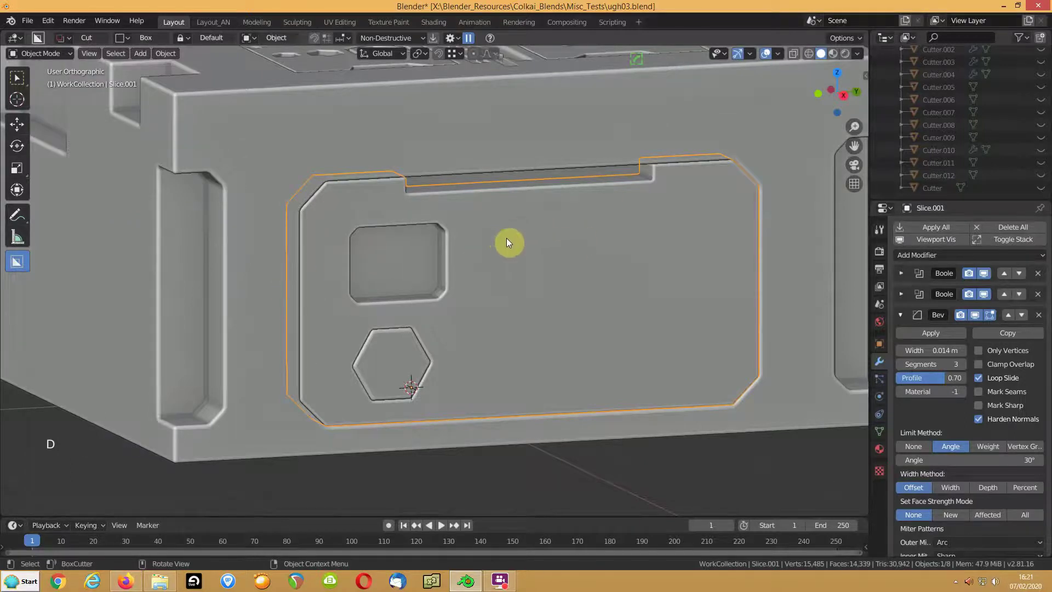
pyautogui.moveTo(501, 240); pyautogui.dragTo(594, 239)
pyautogui.scroll(1, 594, 240)
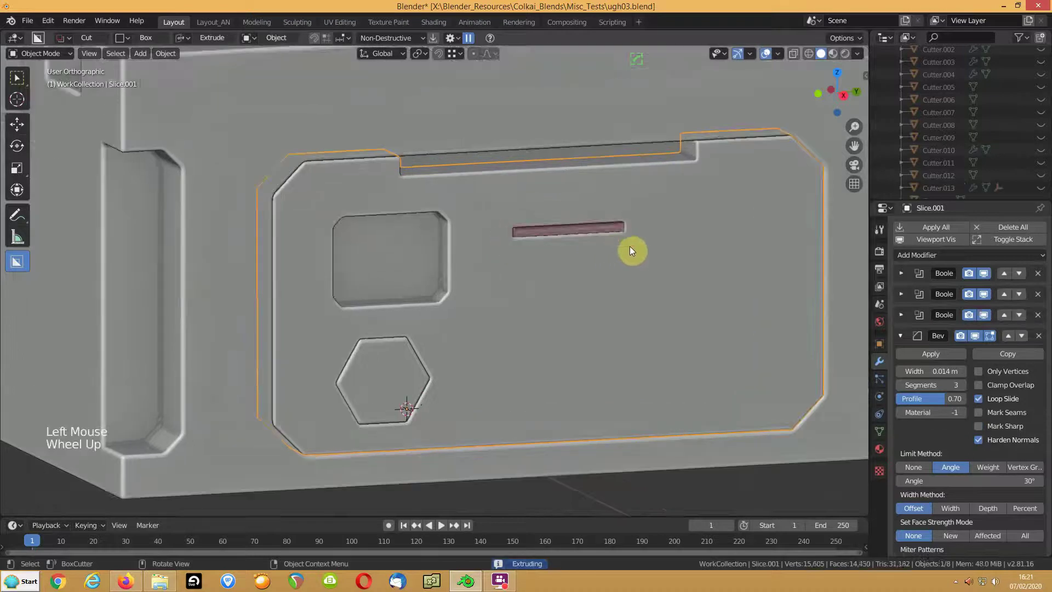
pyautogui.scroll(-1, 608, 251)
pyautogui.scroll(1, 607, 250)
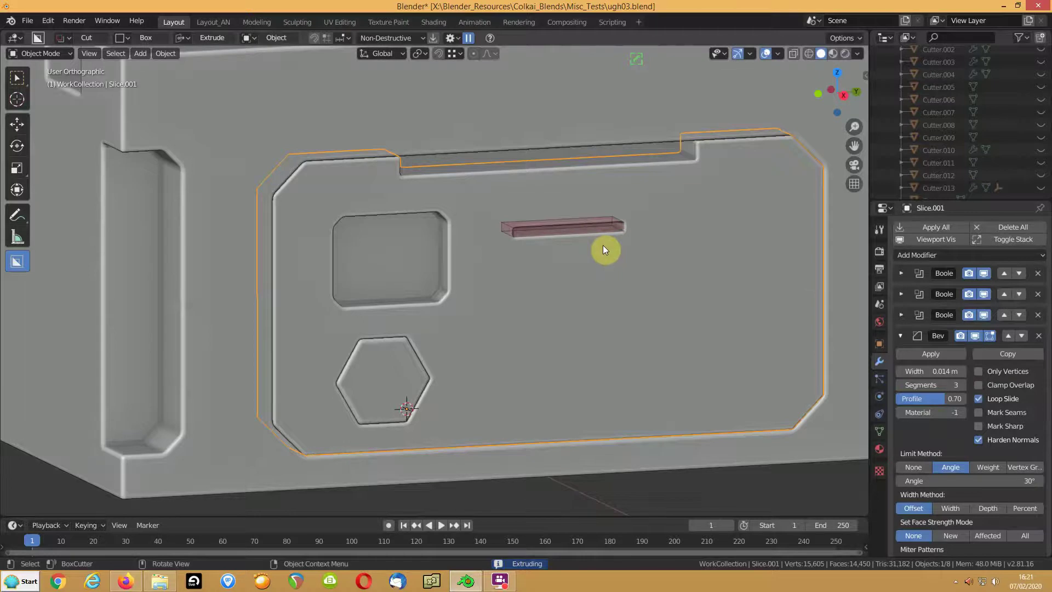
# Array the slot cutter down the panel with a count of 6 and finish the cut.
pyautogui.press('v')
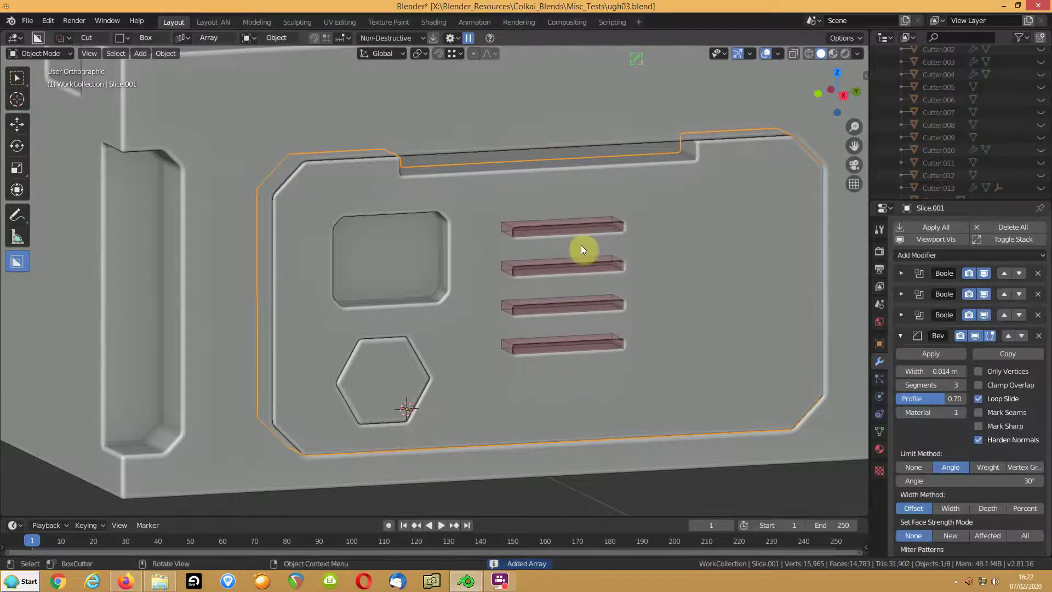
pyautogui.click(583, 246)
pyautogui.scroll(2, 583, 245)
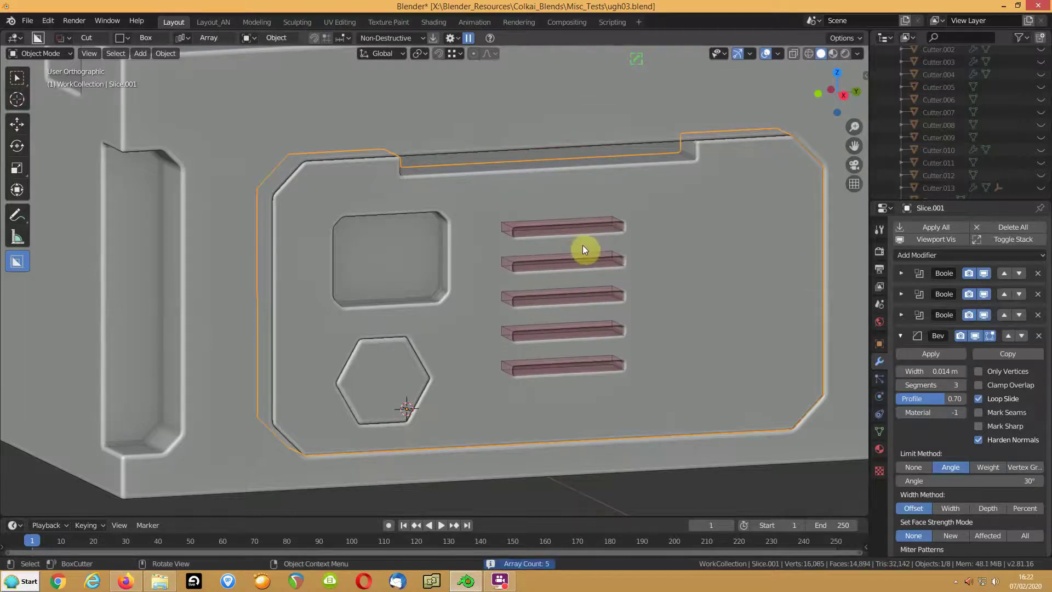
pyautogui.click(582, 245)
pyautogui.moveTo(613, 245); pyautogui.dragTo(583, 241, button='middle')
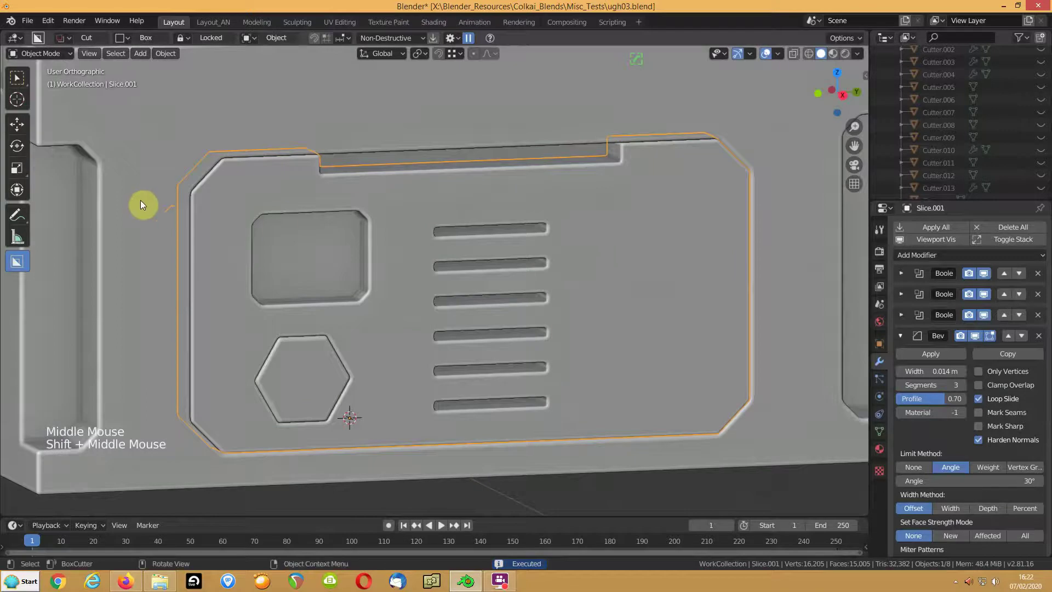
# Cut a round 32-vertex recess into the panel's upper corner near the end of the top notch.
pyautogui.click(125, 38)
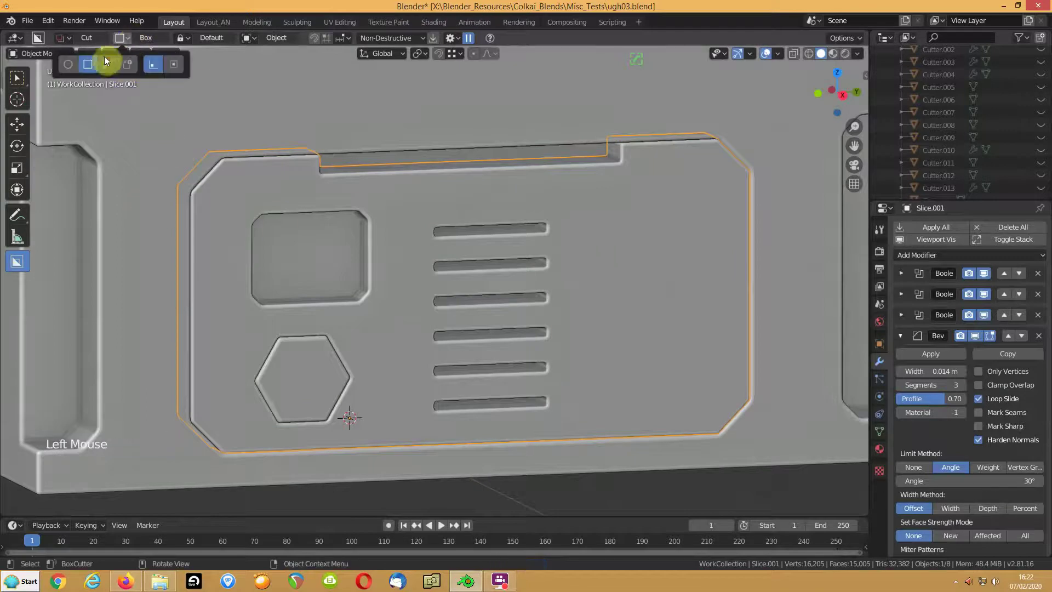
pyautogui.click(68, 65)
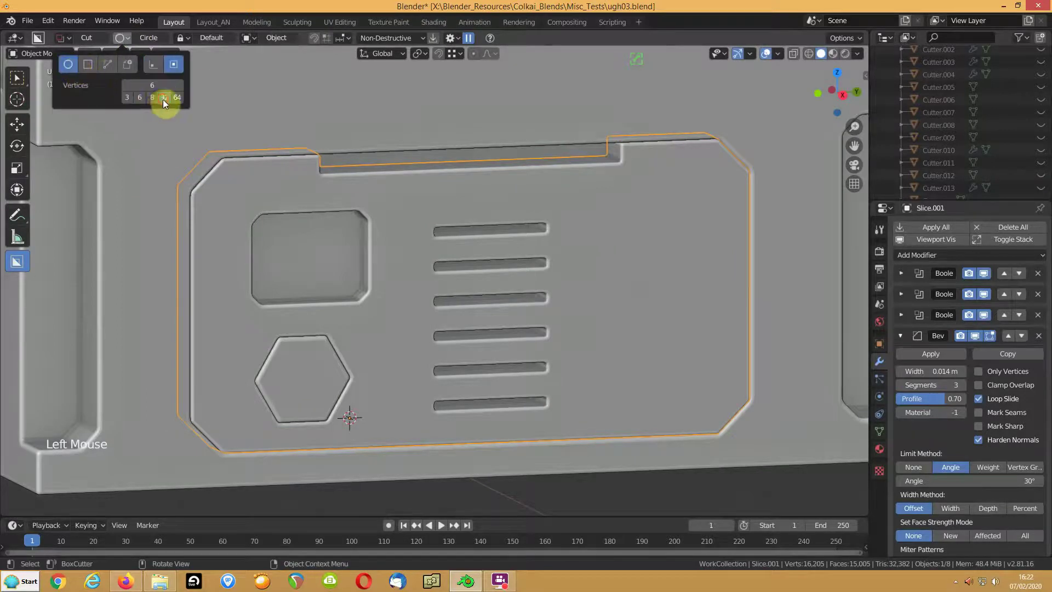
pyautogui.moveTo(672, 210); pyautogui.dragTo(729, 265)
pyautogui.moveTo(729, 266); pyautogui.dragTo(711, 258)
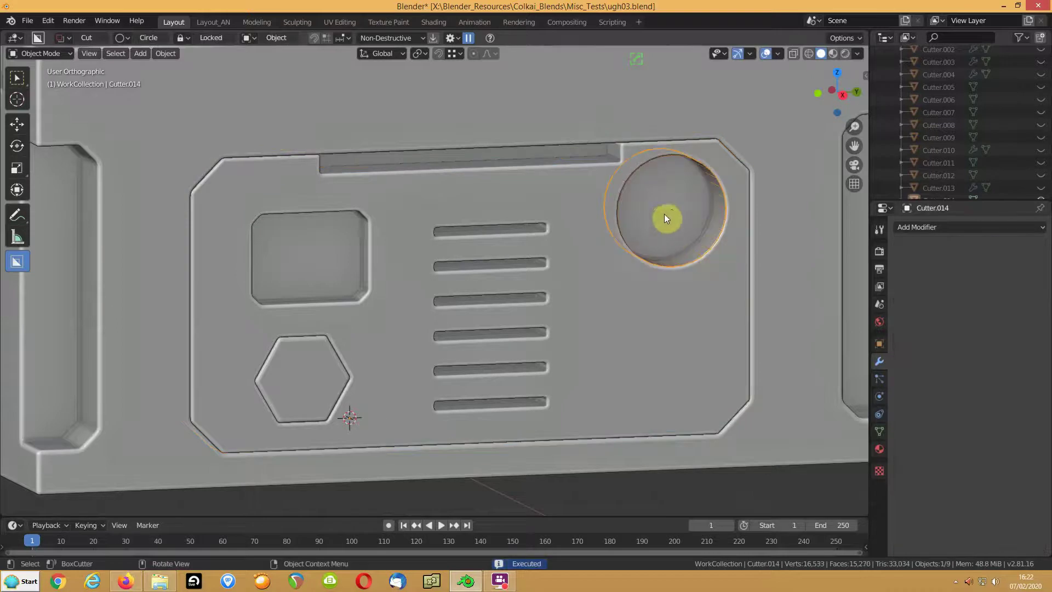
# Edit the mesh of Cutter.014 in face mode and hide its front circular face.
pyautogui.press('Tab')
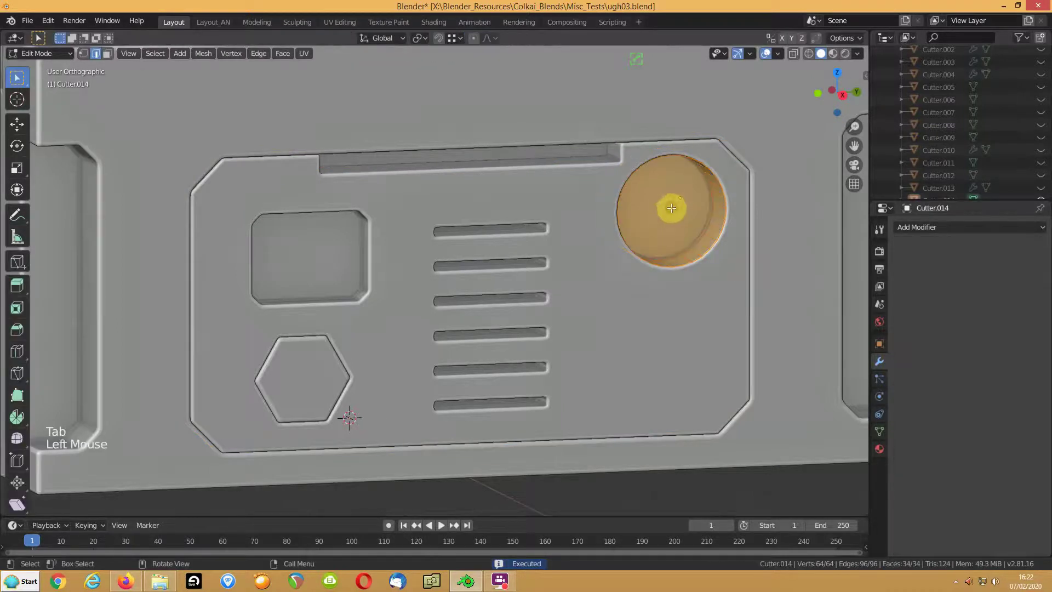
pyautogui.click(671, 208)
pyautogui.press('3')
pyautogui.click(672, 209)
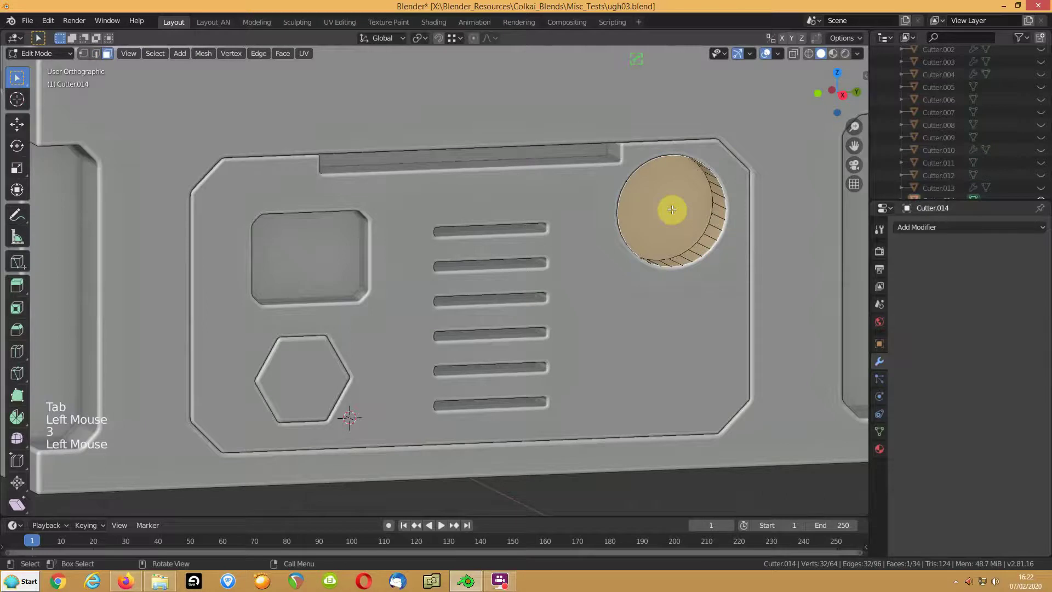
pyautogui.press('h')
# Inset the circular cutter's back face, extrude it outward to leave a raised round centre in the recess, and hide the cutter.
pyautogui.click(666, 208)
pyautogui.moveTo(666, 209)
pyautogui.mouseDown(button='middle')
pyautogui.moveTo(668, 231)
pyautogui.moveTo(669, 218)
pyautogui.mouseUp(button='middle')
pyautogui.press('i')
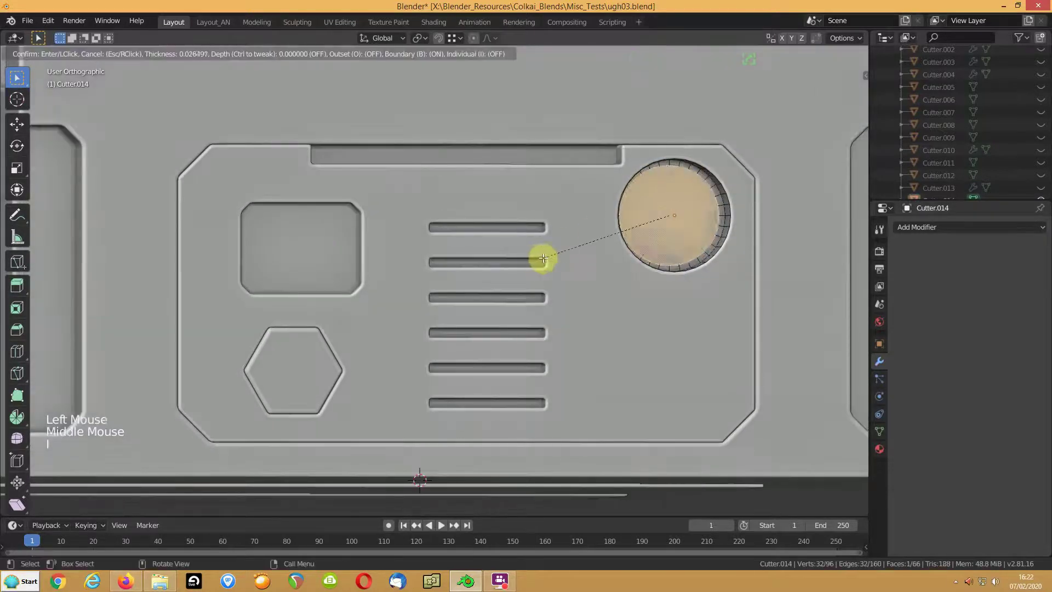
pyautogui.click(554, 251)
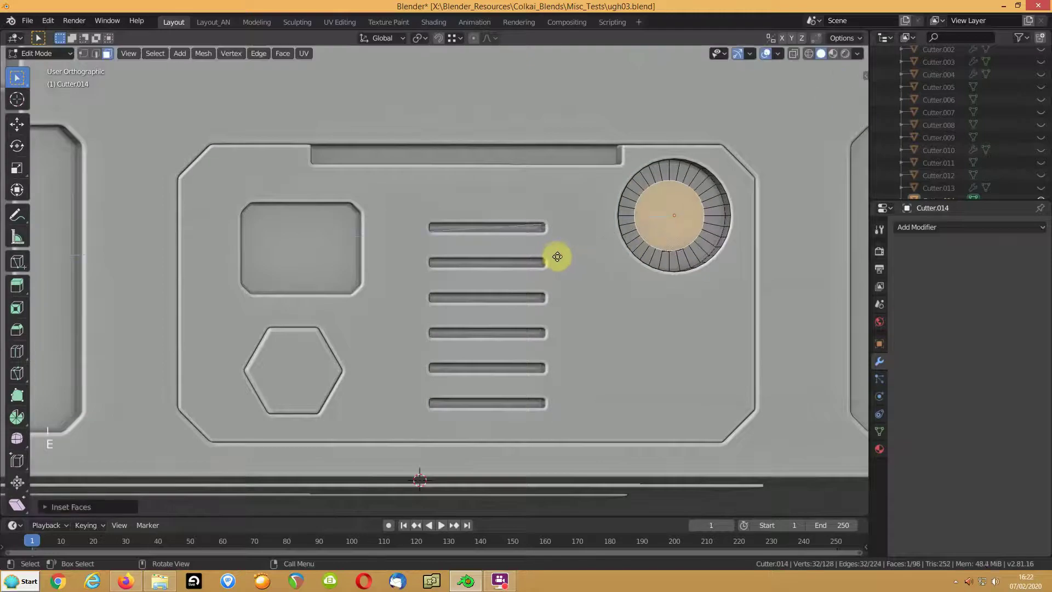
pyautogui.press('e')
pyautogui.click(566, 262)
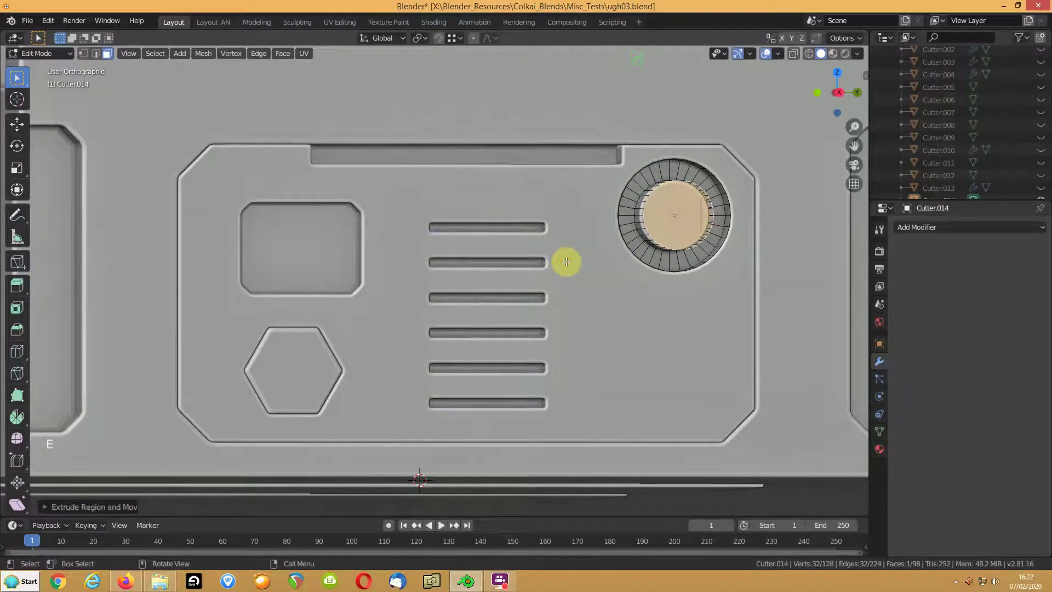
pyautogui.press('Tab')
pyautogui.press('h')
# Open the side panel's mesh for editing with the wireframe overlay on, and unhide Cutter.014 as a reference.
pyautogui.moveTo(626, 241); pyautogui.dragTo(635, 266, button='middle')
pyautogui.click(675, 221)
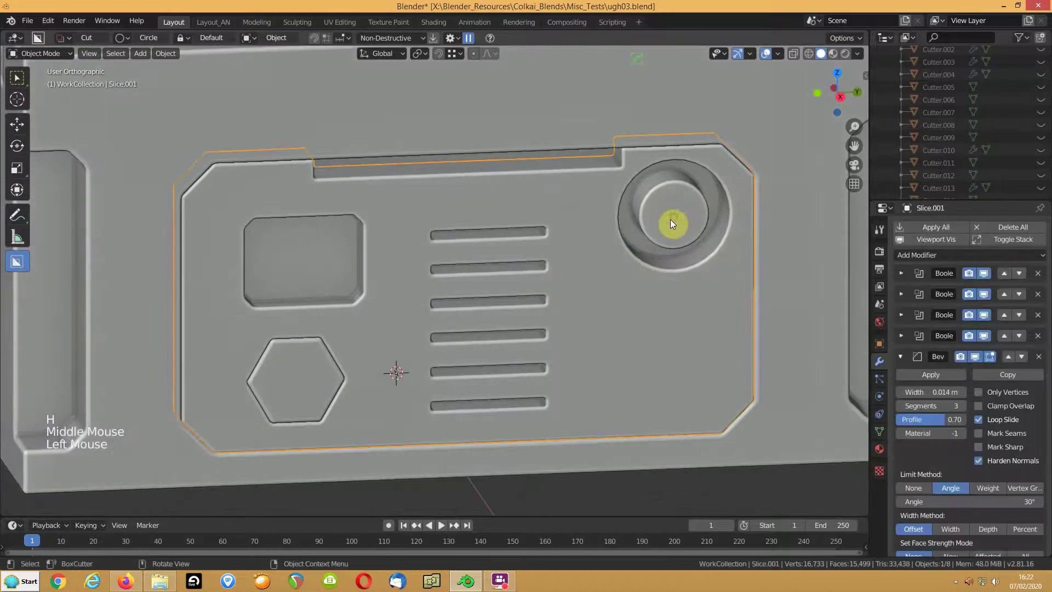
pyautogui.press('Tab')
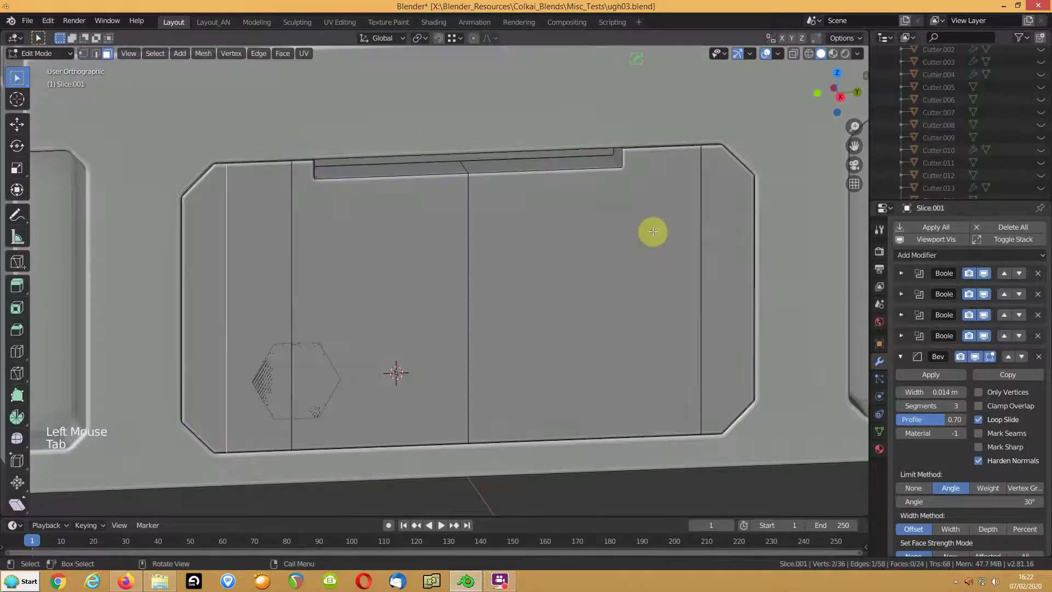
pyautogui.click(780, 55)
pyautogui.click(702, 261)
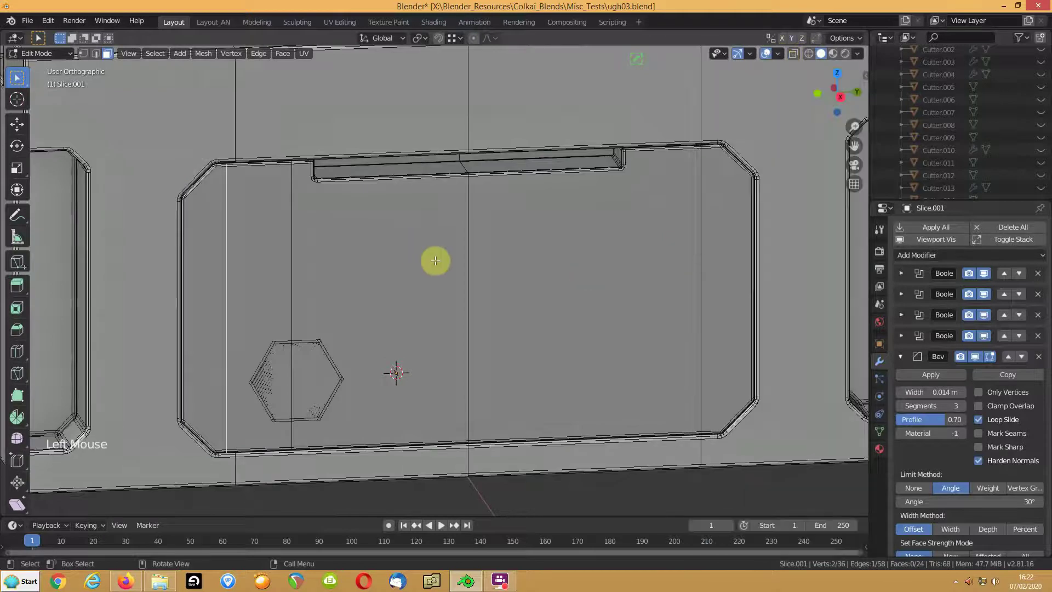
pyautogui.scroll(-8, 984, 136)
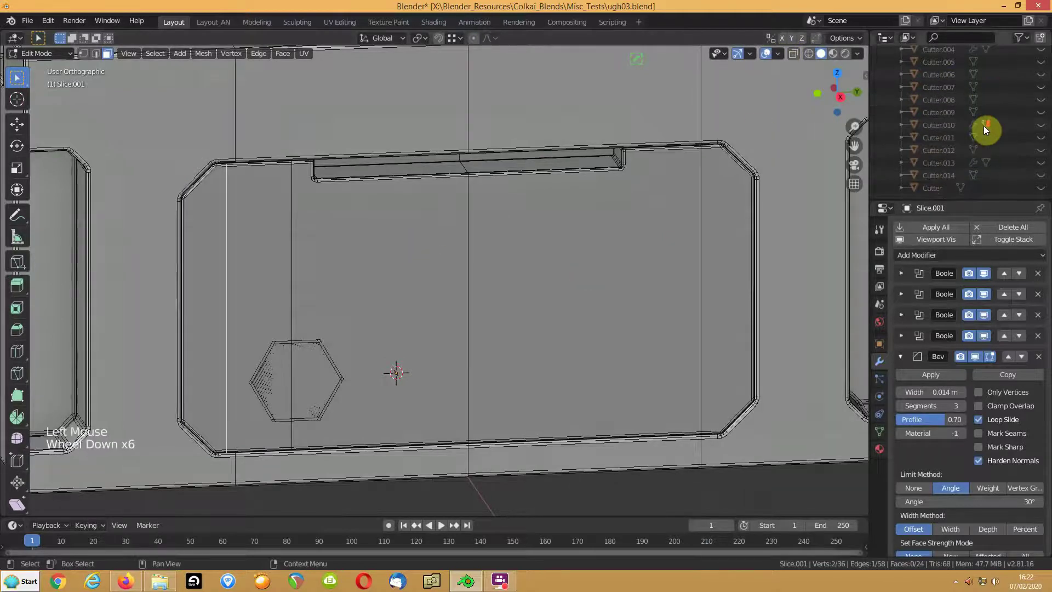
pyautogui.click(1040, 177)
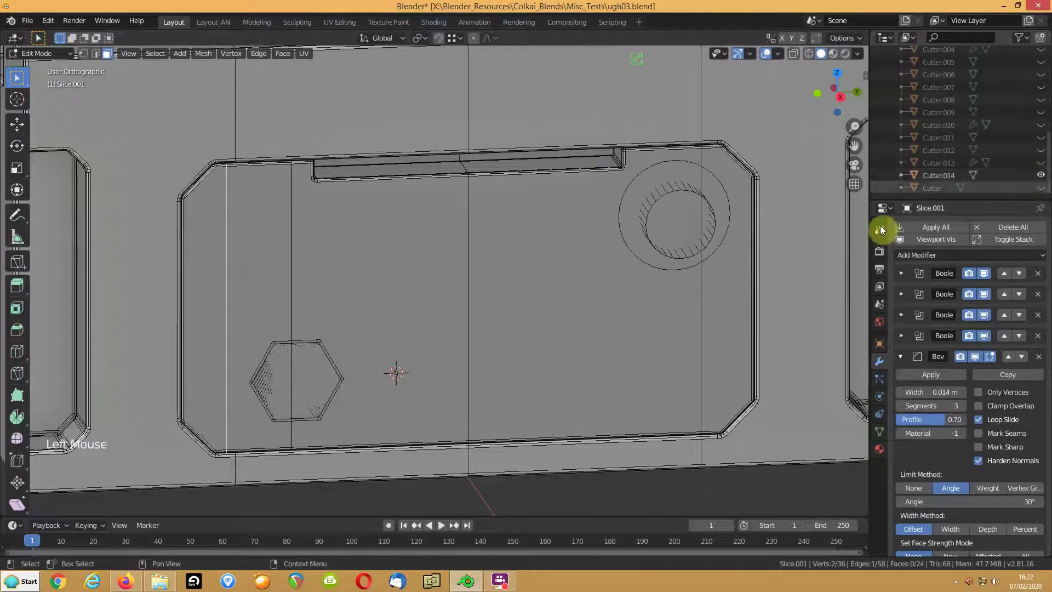
# Knife a horizontal cut across the whole side panel through the centre of the circular cutter, viewed from the right.
pyautogui.press('KP_3')
pyautogui.scroll(2, 693, 249)
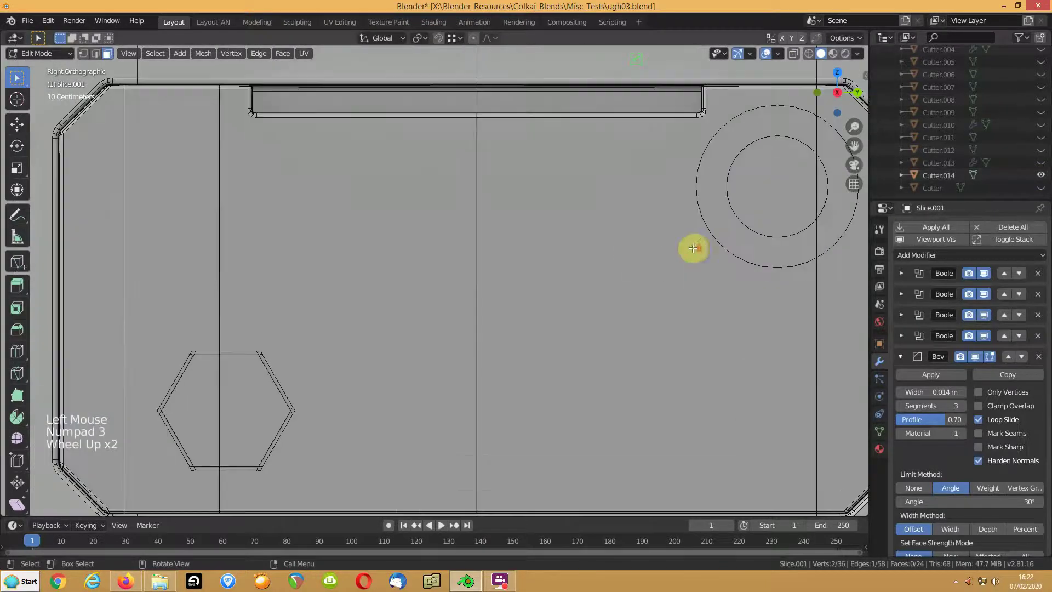
pyautogui.keyDown('shift'); pyautogui.moveTo(751, 228); pyautogui.dragTo(653, 214, button='middle'); pyautogui.keyUp('shift')
pyautogui.scroll(-3, 656, 214)
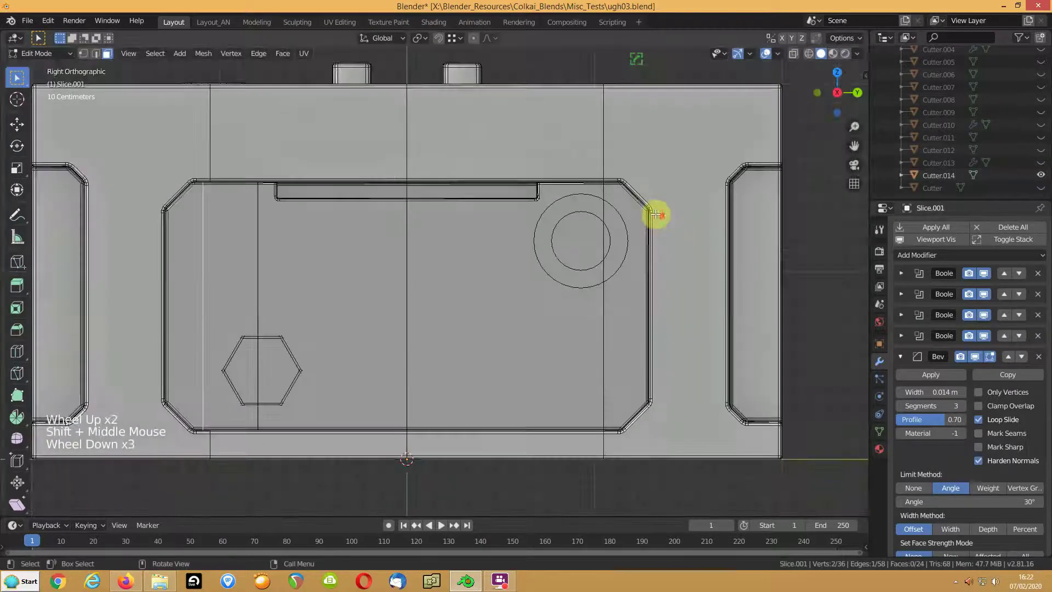
pyautogui.scroll(1, 656, 214)
pyautogui.press('k')
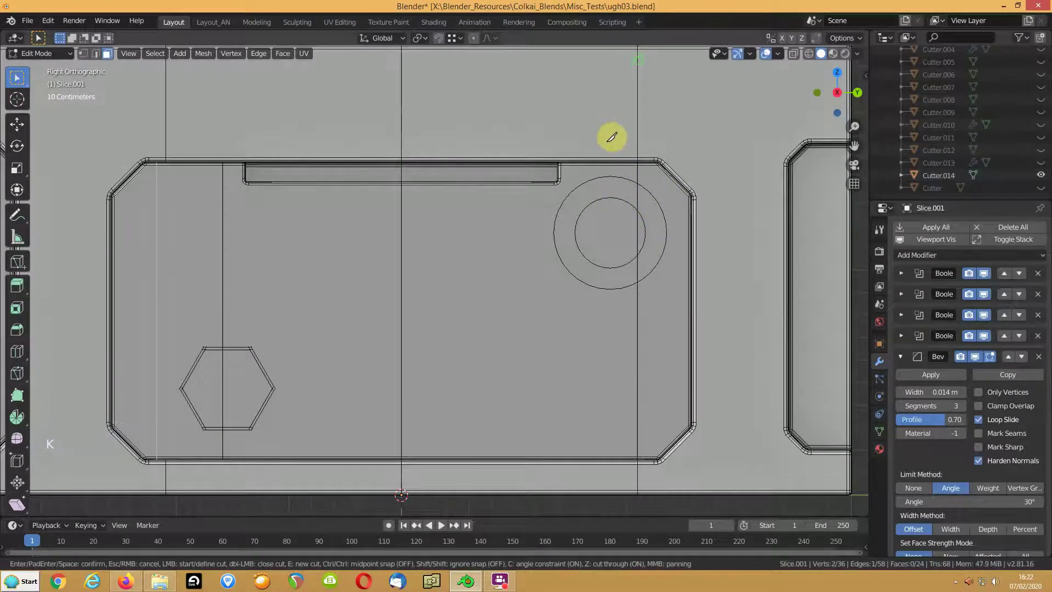
pyautogui.click(714, 229)
pyautogui.click(99, 239)
pyautogui.press('Return')
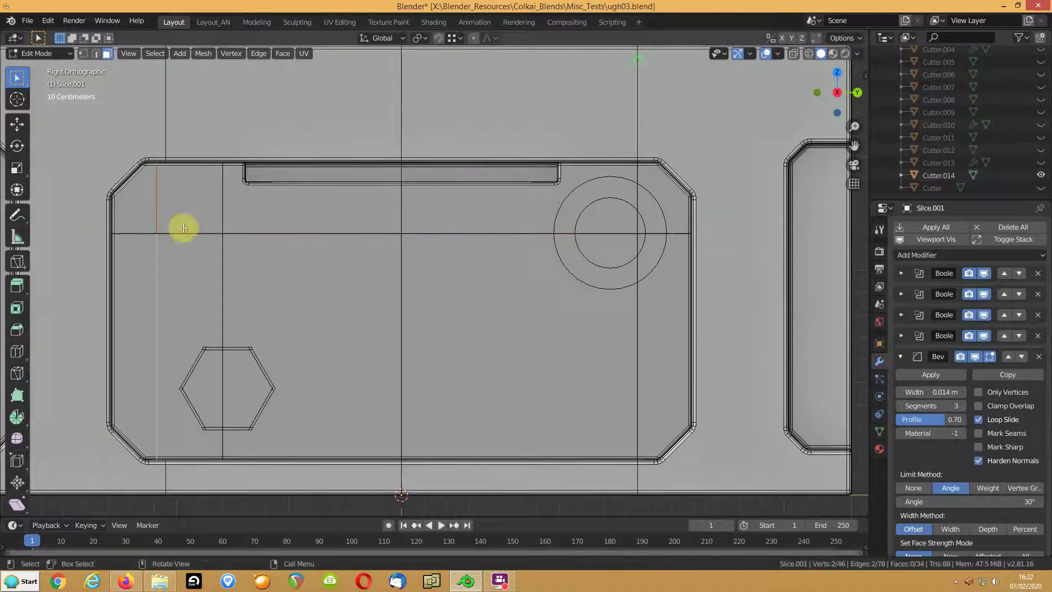
pyautogui.moveTo(493, 214)
pyautogui.mouseDown(button='middle')
pyautogui.moveTo(483, 228)
pyautogui.moveTo(510, 213)
pyautogui.mouseUp(button='middle')
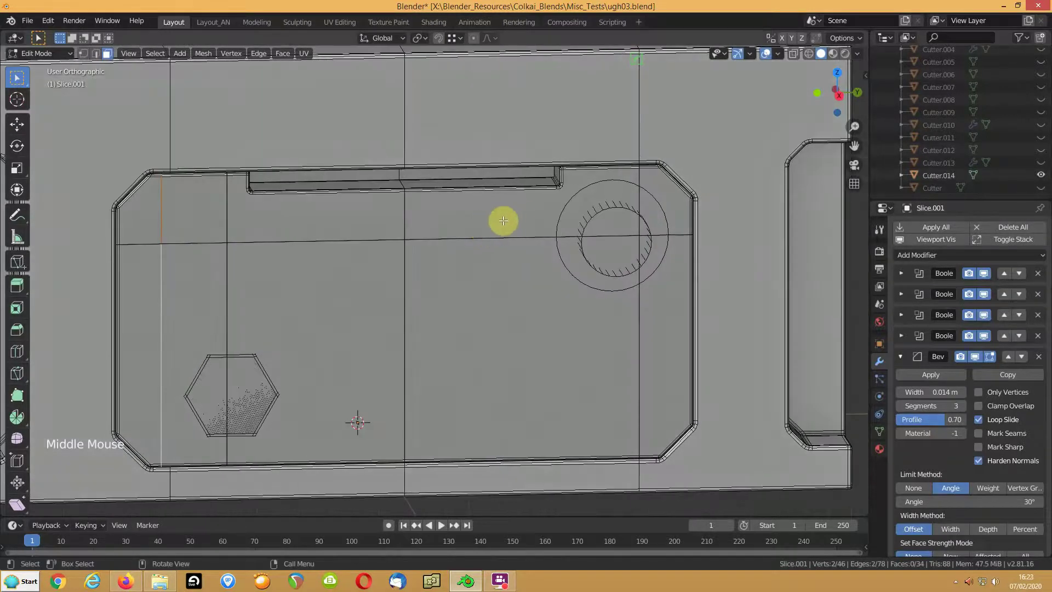
# Return to object mode and hide Cutter.014 to check the bevel around the round recess.
pyautogui.press('Tab')
pyautogui.click(1040, 175)
pyautogui.moveTo(637, 271); pyautogui.dragTo(642, 268, button='middle')
pyautogui.scroll(2, 641, 264)
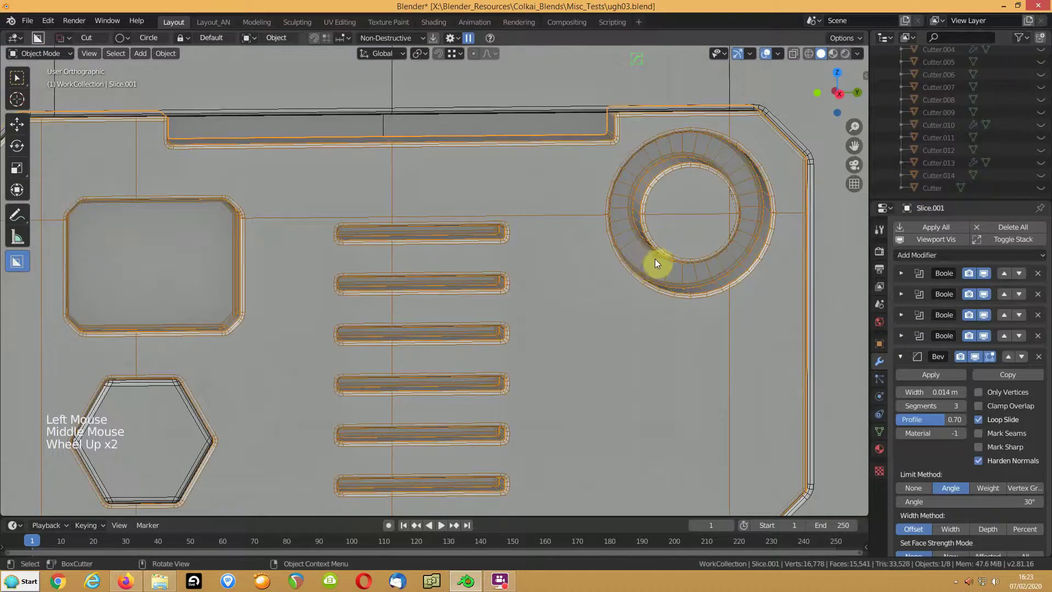
pyautogui.click(640, 233)
pyautogui.moveTo(640, 233); pyautogui.dragTo(664, 234, button='middle')
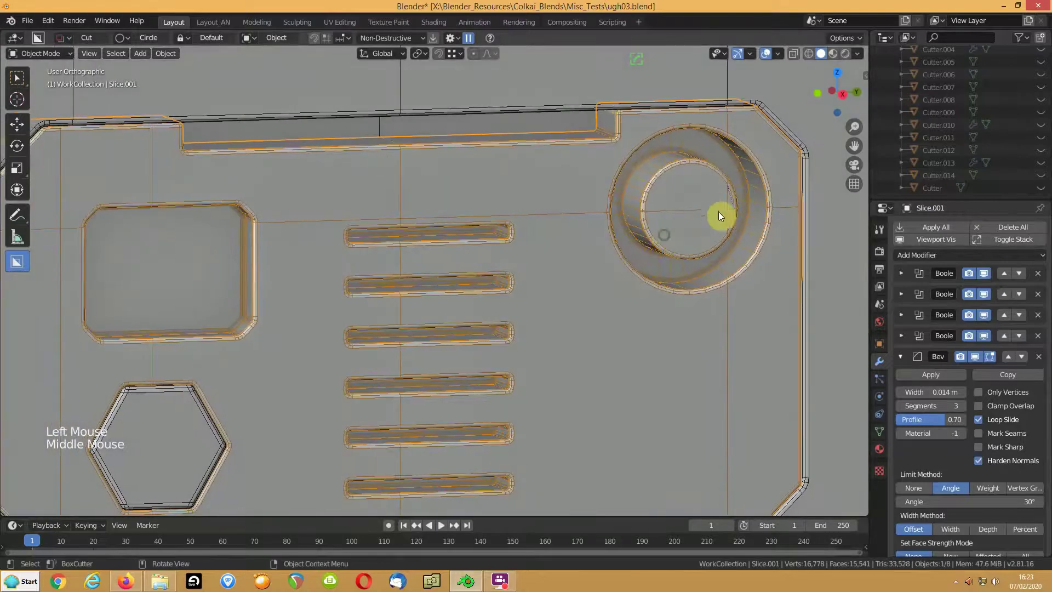
pyautogui.scroll(-1, 566, 268)
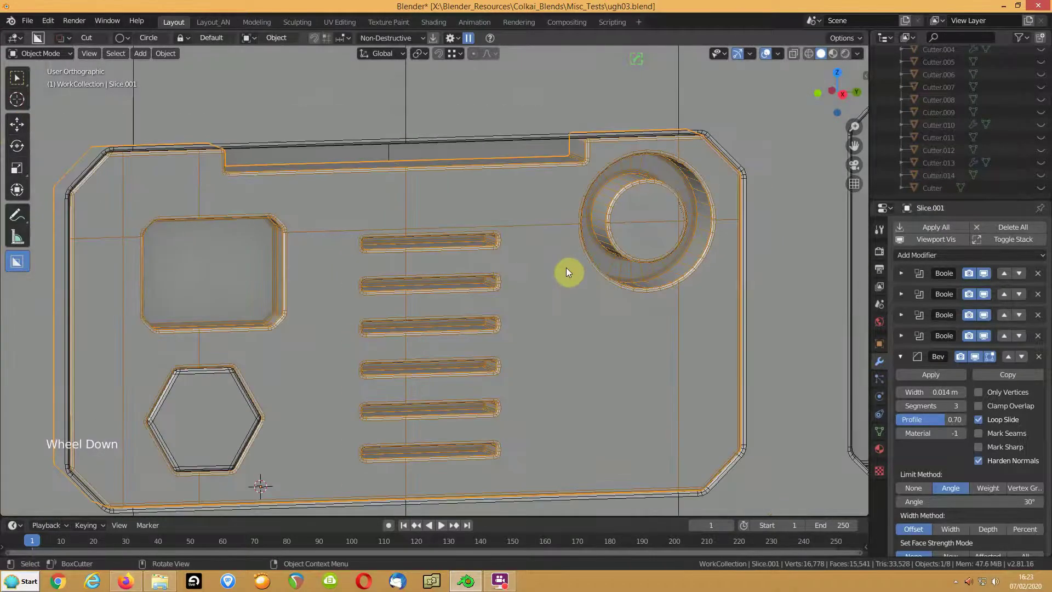
# Dissolve the two vertical edge segments that run down the panel through the round recess.
pyautogui.click(546, 199)
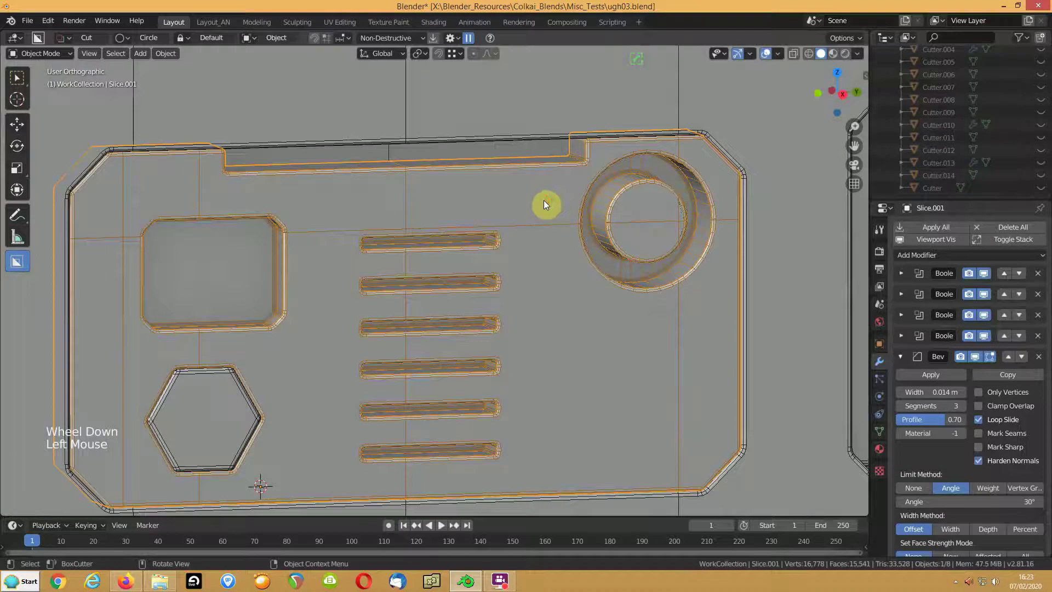
pyautogui.press('Tab')
pyautogui.click(678, 175)
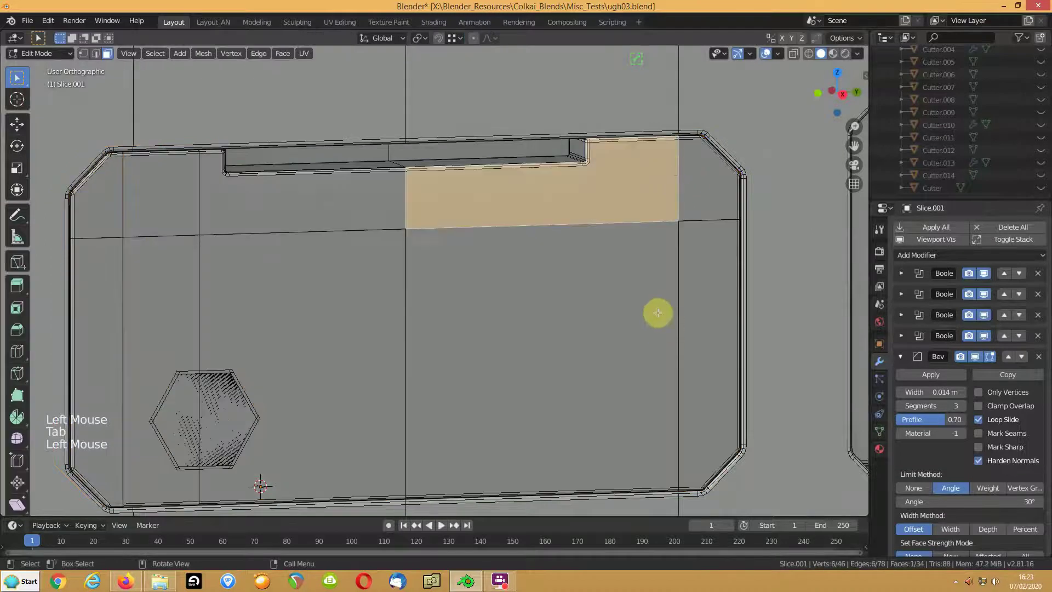
pyautogui.press('2')
pyautogui.click(677, 181)
pyautogui.keyDown('shift'); pyautogui.click(669, 338); pyautogui.keyUp('shift')
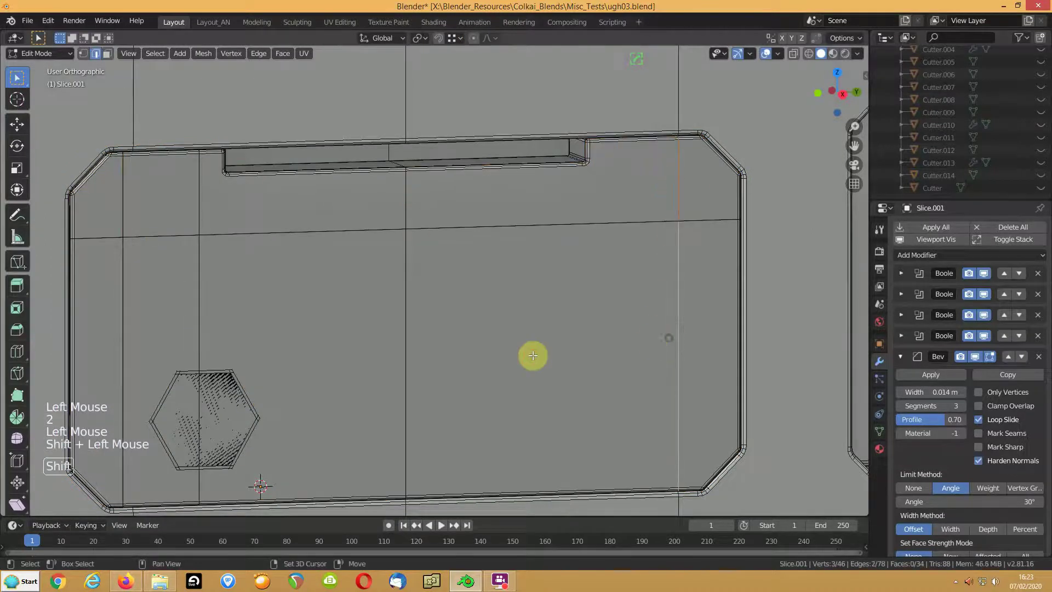
pyautogui.hotkey('ctrl', 'x')
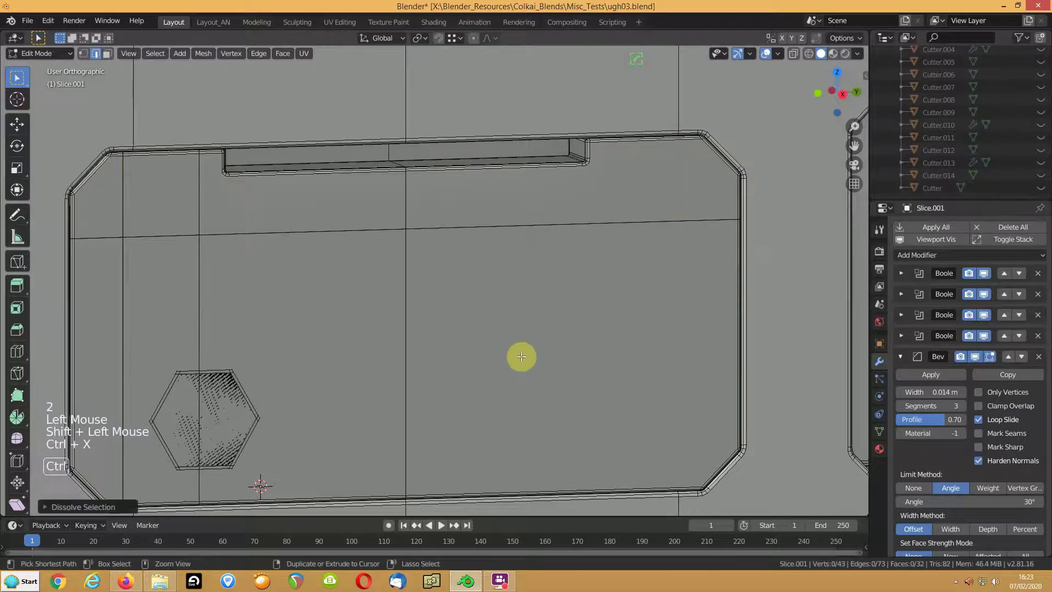
pyautogui.press('Tab')
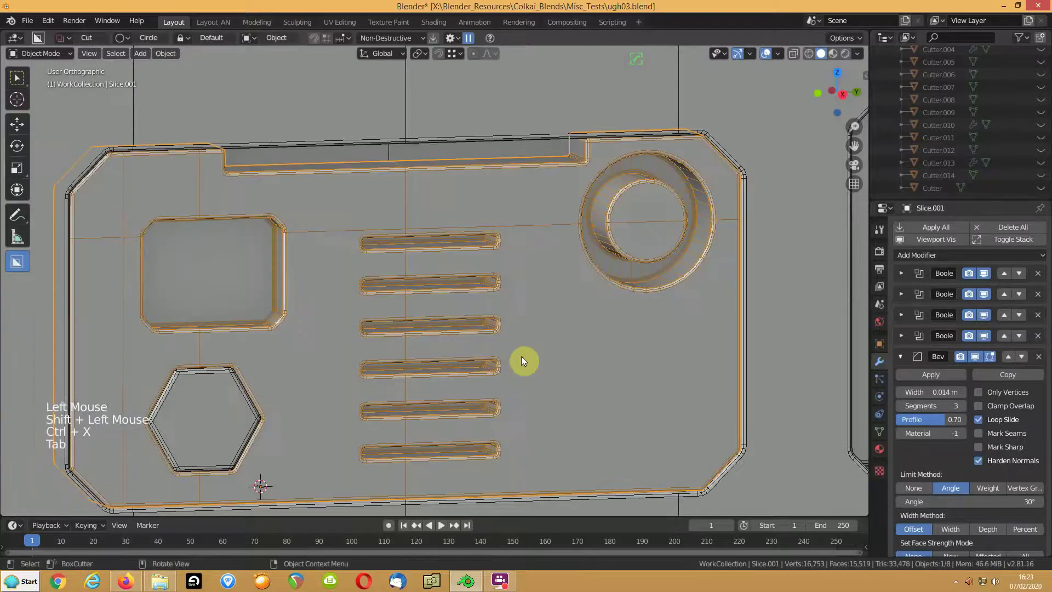
# Move the horizontal edge that crosses the round recess slightly upward on the panel mesh.
pyautogui.scroll(3, 642, 238)
pyautogui.keyDown('shift'); pyautogui.moveTo(724, 229); pyautogui.dragTo(643, 227, button='middle'); pyautogui.keyUp('shift')
pyautogui.press('Tab')
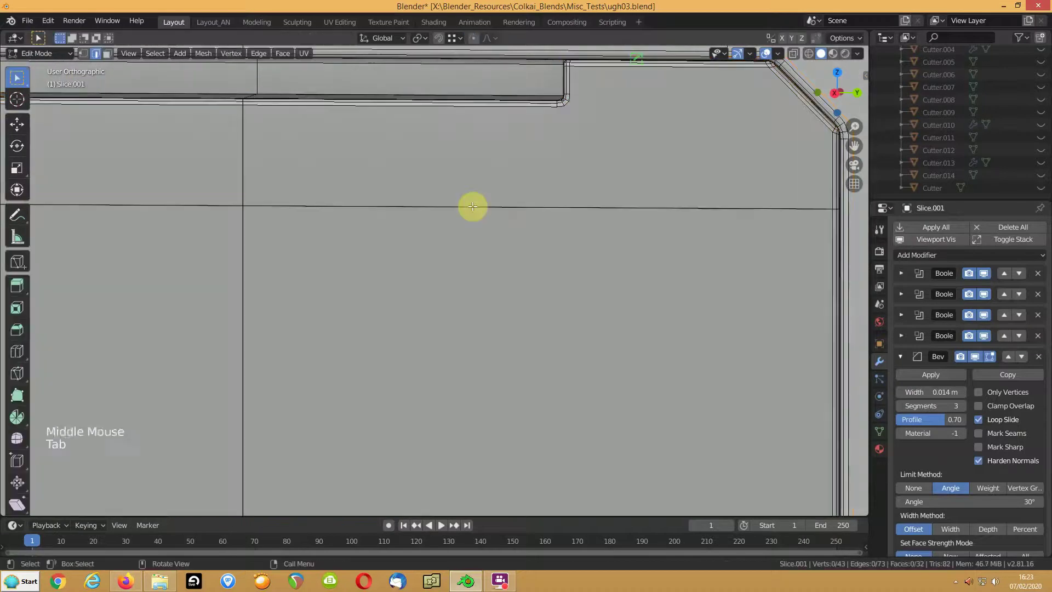
pyautogui.click(455, 204)
pyautogui.press('g')
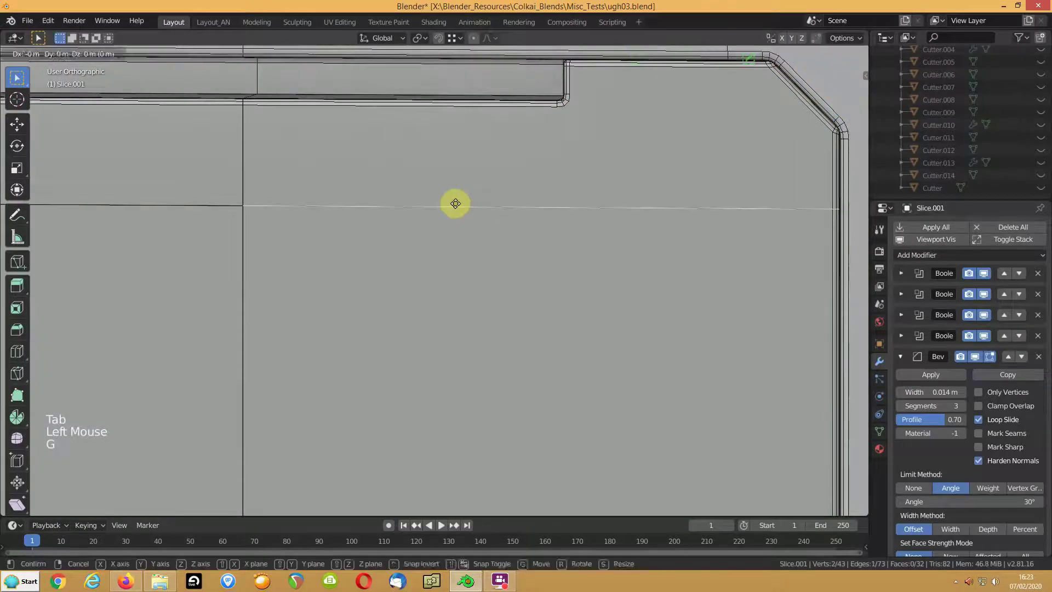
pyautogui.click(458, 195)
pyautogui.press('Tab')
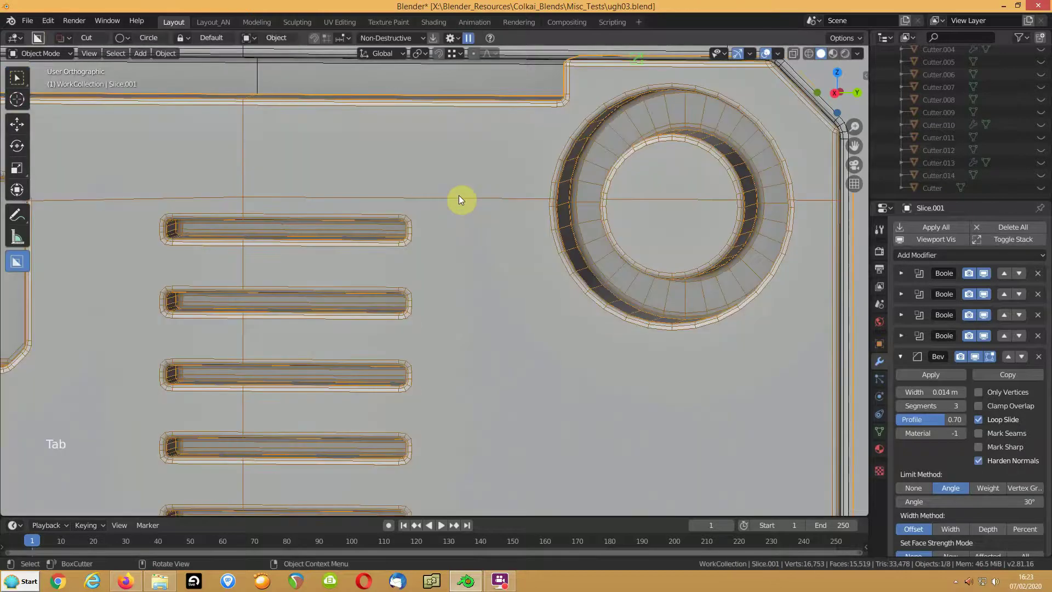
# Cut a second round recess into the panel directly below the first one.
pyautogui.moveTo(472, 218); pyautogui.dragTo(553, 220, button='middle')
pyautogui.moveTo(664, 212); pyautogui.dragTo(579, 291, button='middle')
pyautogui.scroll(-3, 661, 227)
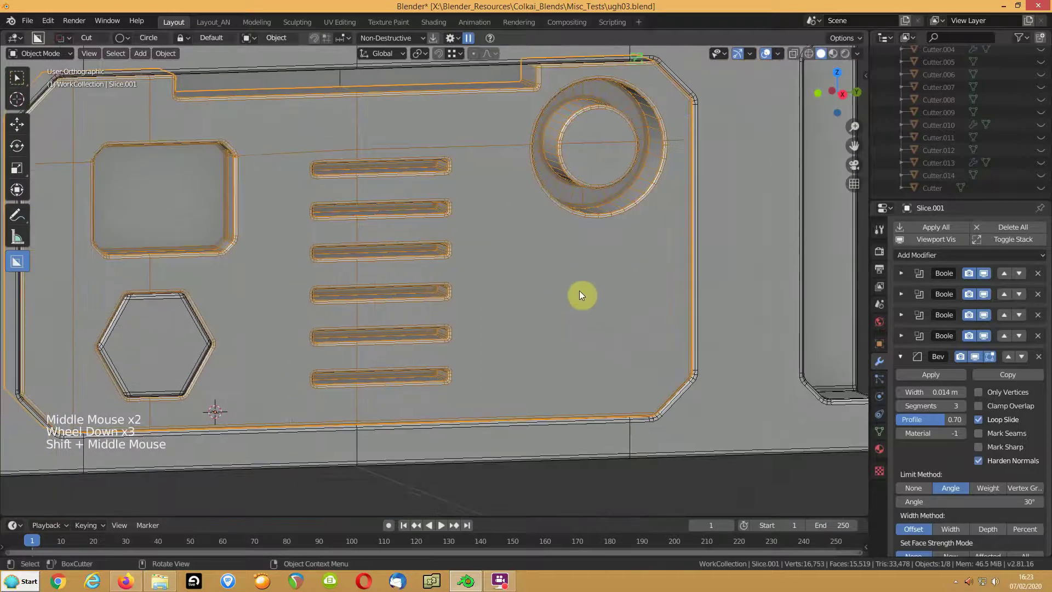
pyautogui.moveTo(590, 298)
pyautogui.mouseDown()
pyautogui.moveTo(643, 354)
pyautogui.moveTo(622, 345)
pyautogui.mouseUp()
pyautogui.keyDown('shift'); pyautogui.moveTo(571, 328); pyautogui.dragTo(627, 336, button='middle'); pyautogui.keyUp('shift')
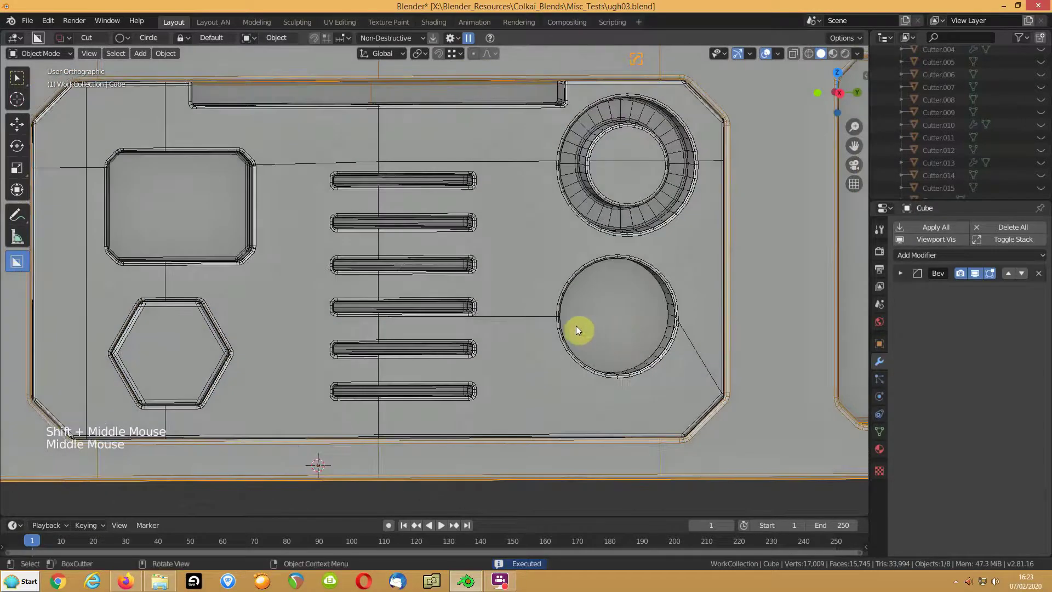
# Open the side panel's mesh for editing and unhide Cutter.015 as a reference.
pyautogui.press('Tab')
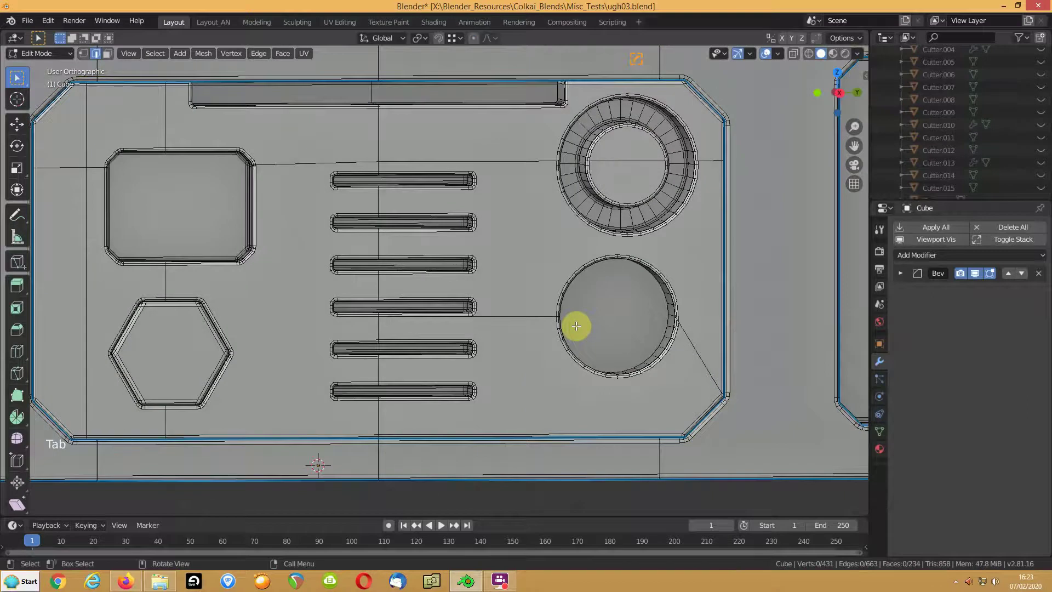
pyautogui.press('Tab')
pyautogui.click(498, 321)
pyautogui.press('Tab')
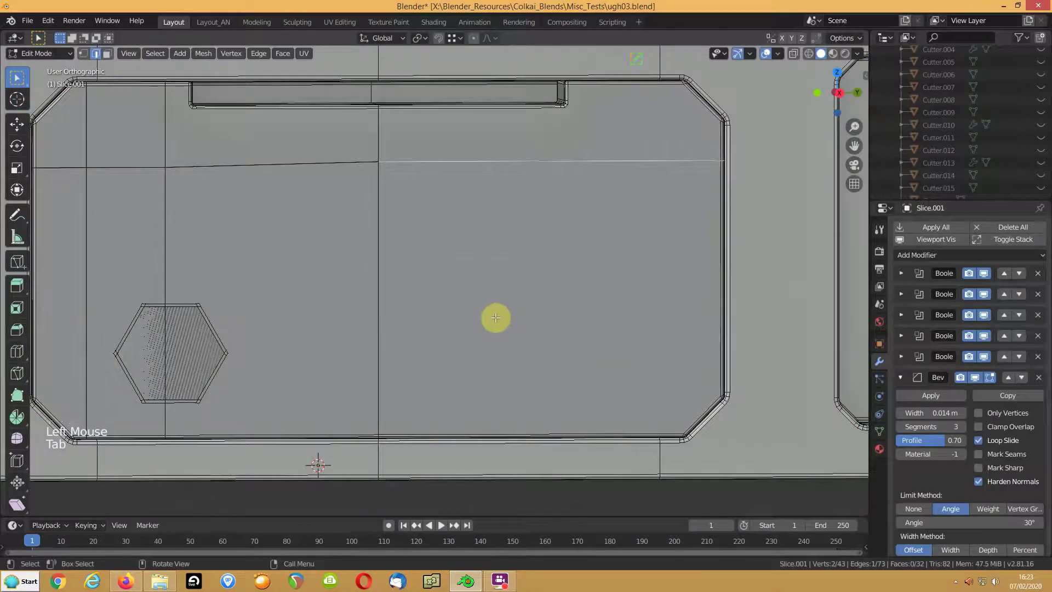
pyautogui.click(1040, 188)
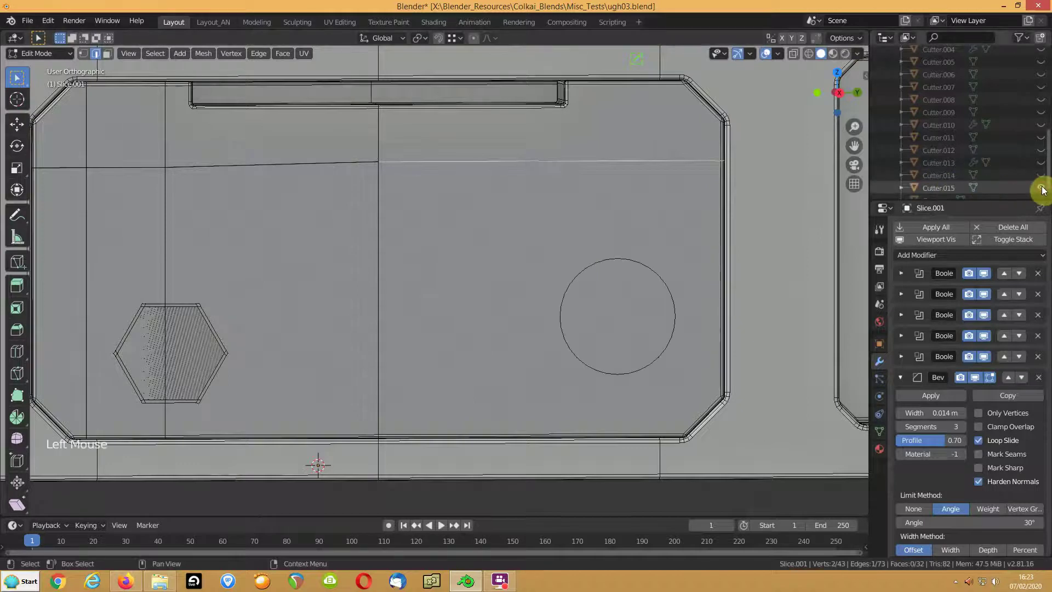
pyautogui.click(778, 54)
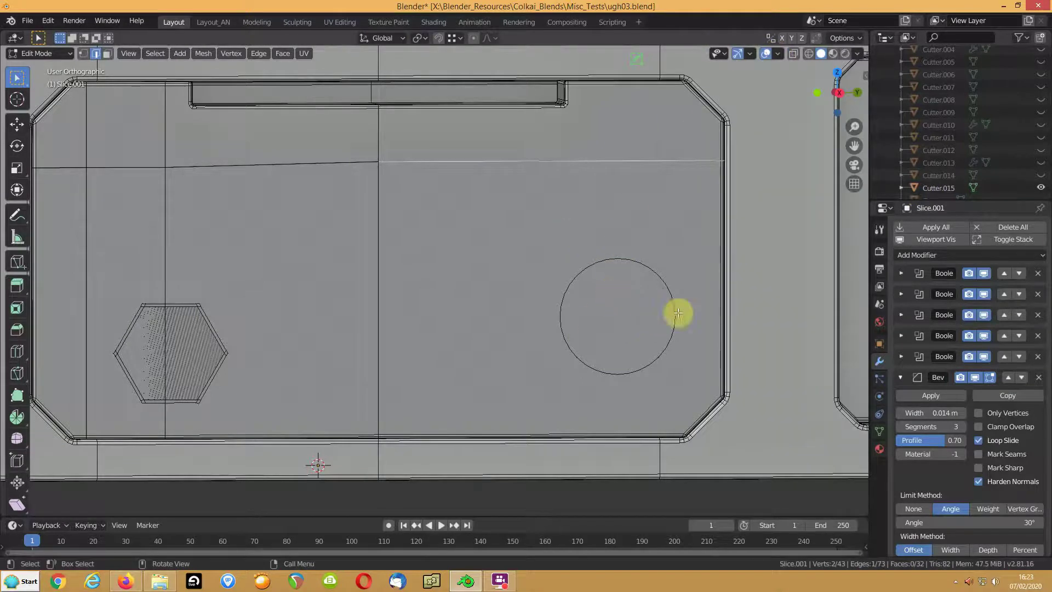
# Knife a horizontal cut from the panel's central vertical edge through the lower circular cutter to the outer edge.
pyautogui.press('k')
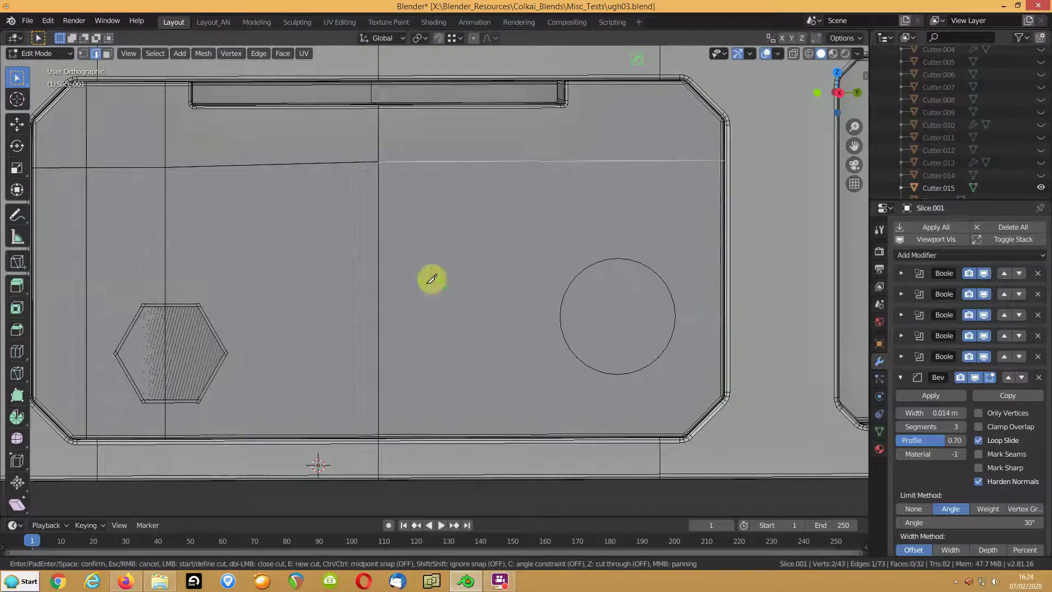
pyautogui.click(395, 306)
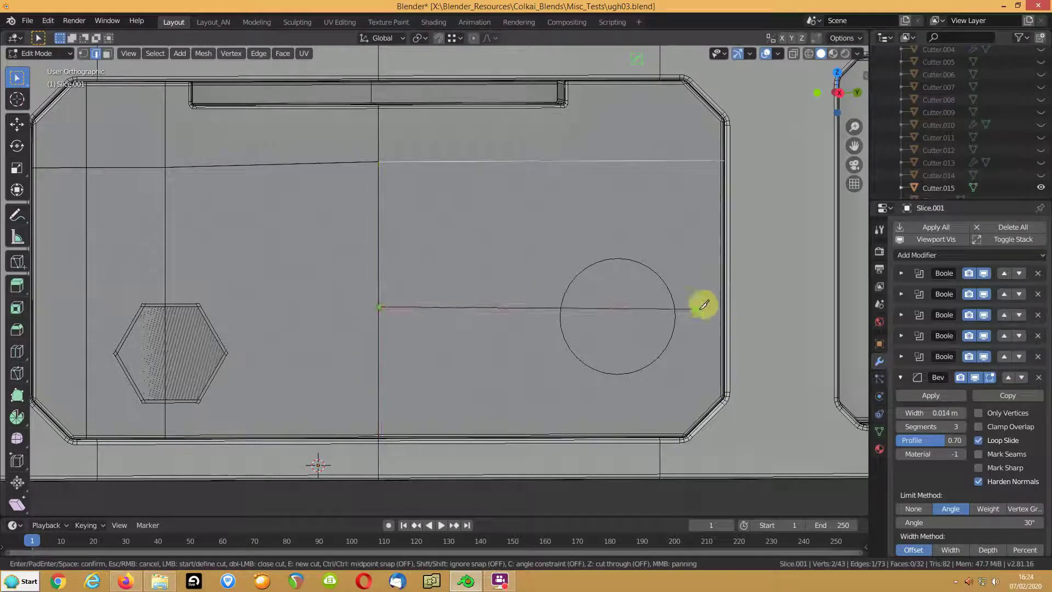
pyautogui.click(724, 300)
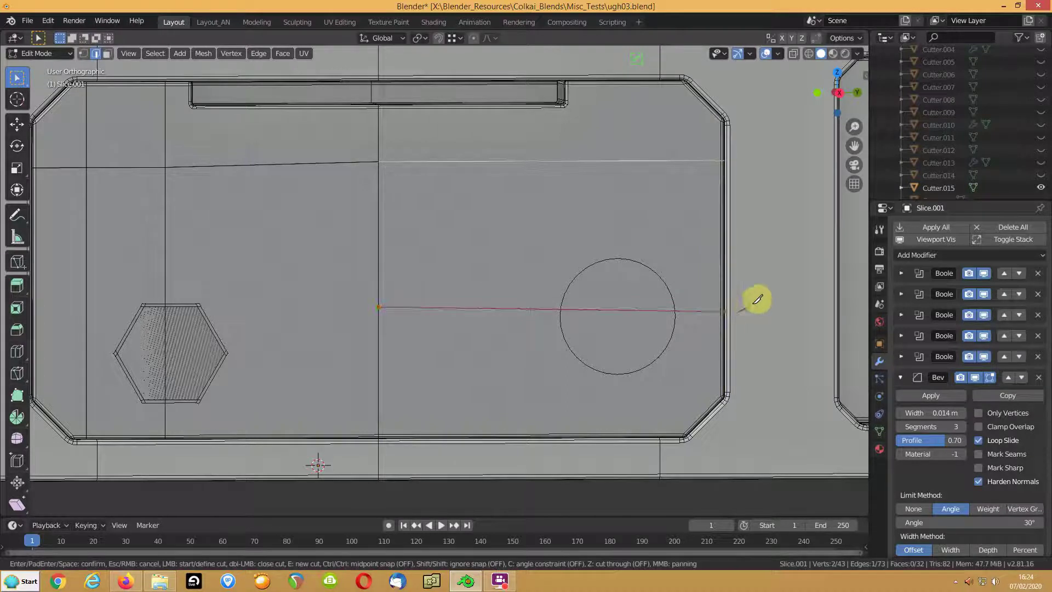
pyautogui.press('Tab')
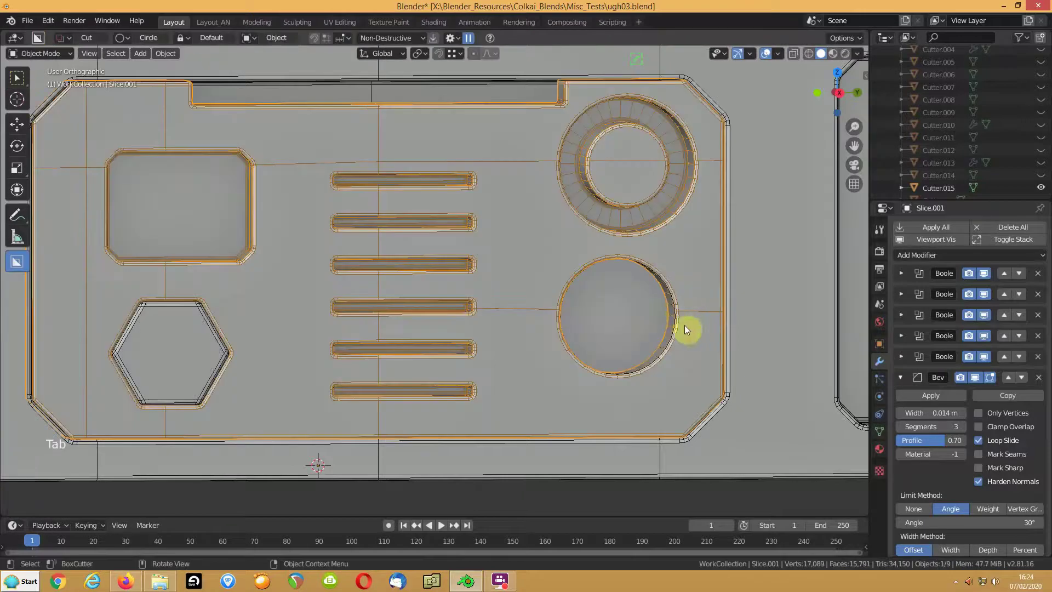
# Examine the edge flow and bevel shading around the lower round recess and the vent slots.
pyautogui.middleClick(651, 318)
pyautogui.moveTo(649, 313); pyautogui.dragTo(649, 342, button='middle')
pyautogui.scroll(2, 614, 310)
pyautogui.moveTo(568, 326); pyautogui.dragTo(511, 307, button='middle')
pyautogui.scroll(3, 526, 332)
pyautogui.scroll(-3, 617, 327)
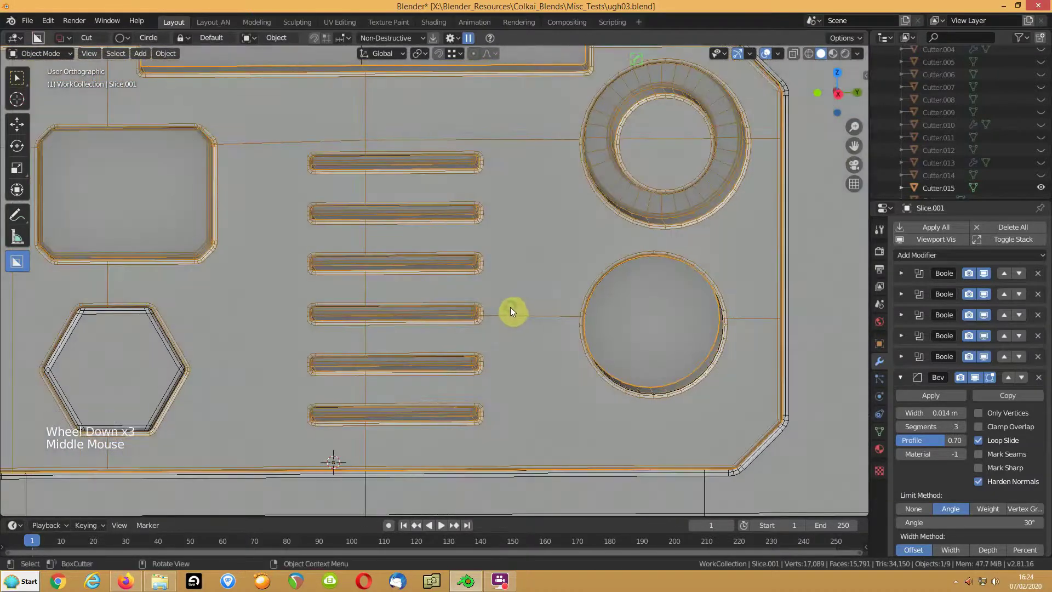
pyautogui.scroll(1, 497, 320)
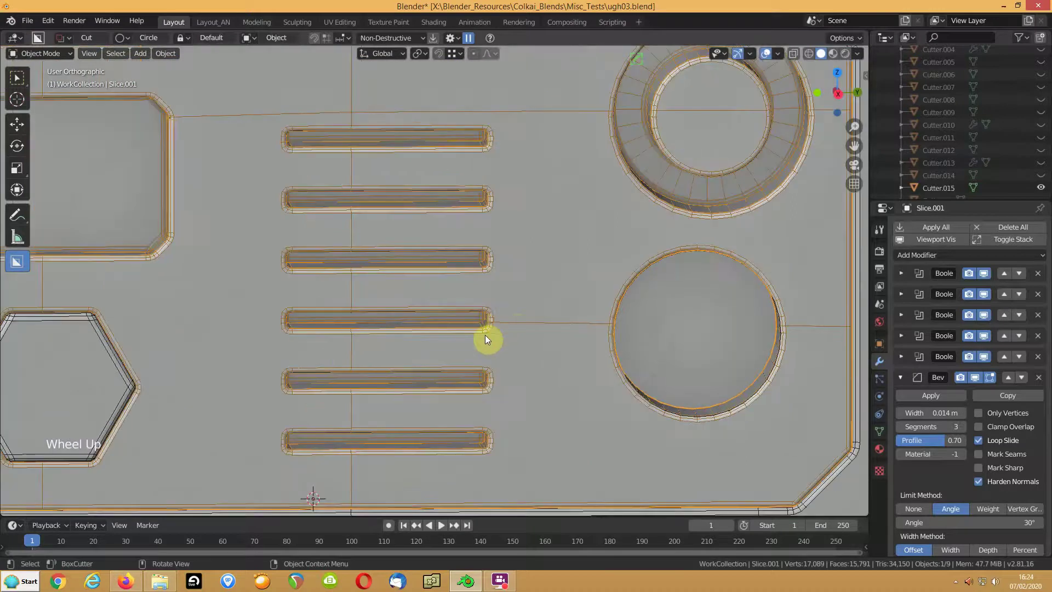
pyautogui.scroll(-3, 532, 321)
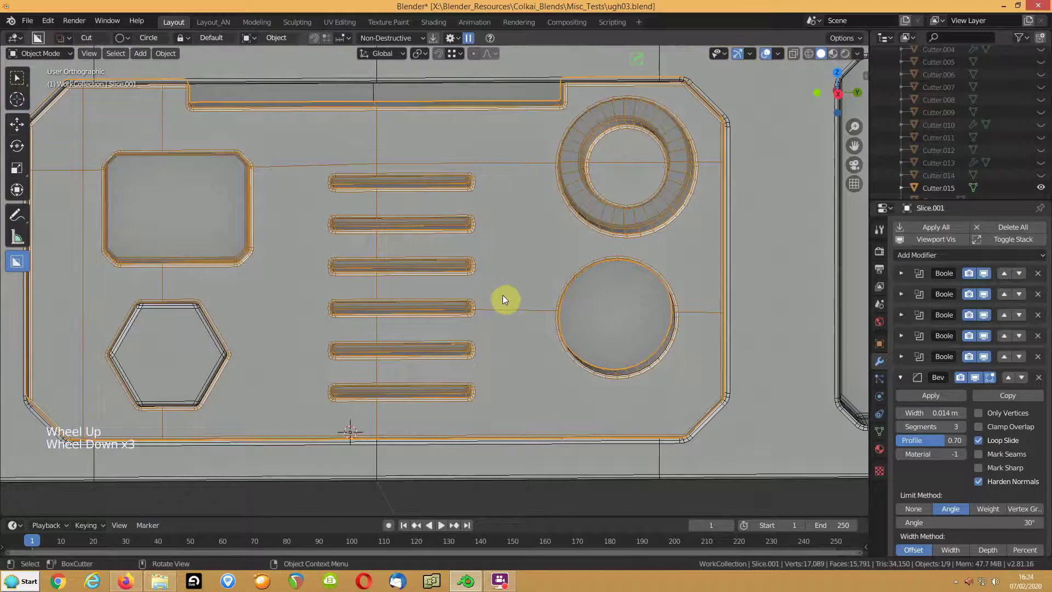
# Knife a straight vertical cut down the panel between the vent slots and the two round recesses.
pyautogui.press('Tab')
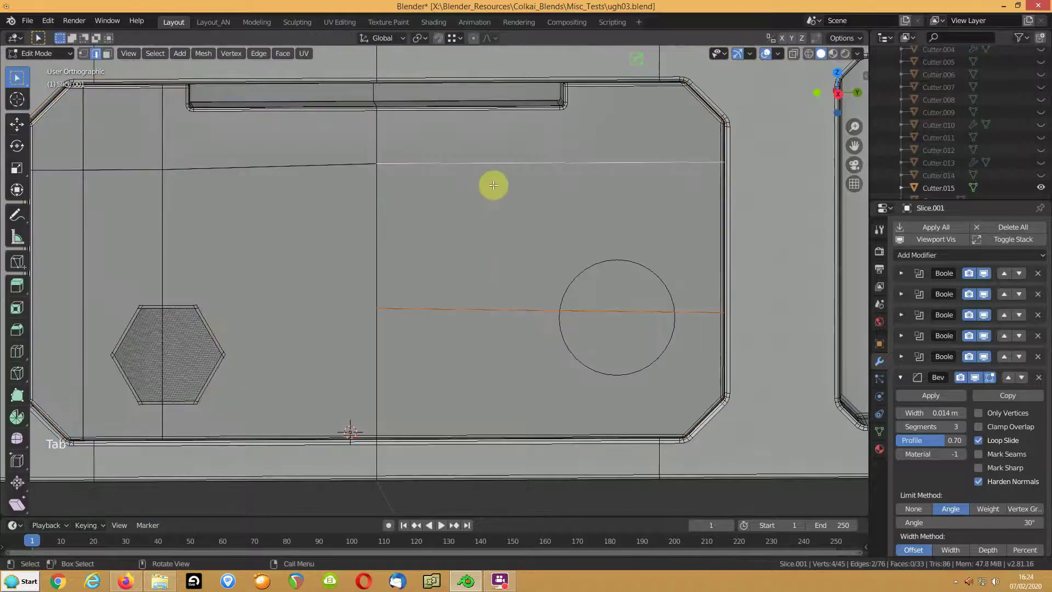
pyautogui.press('KP_3')
pyautogui.press('k')
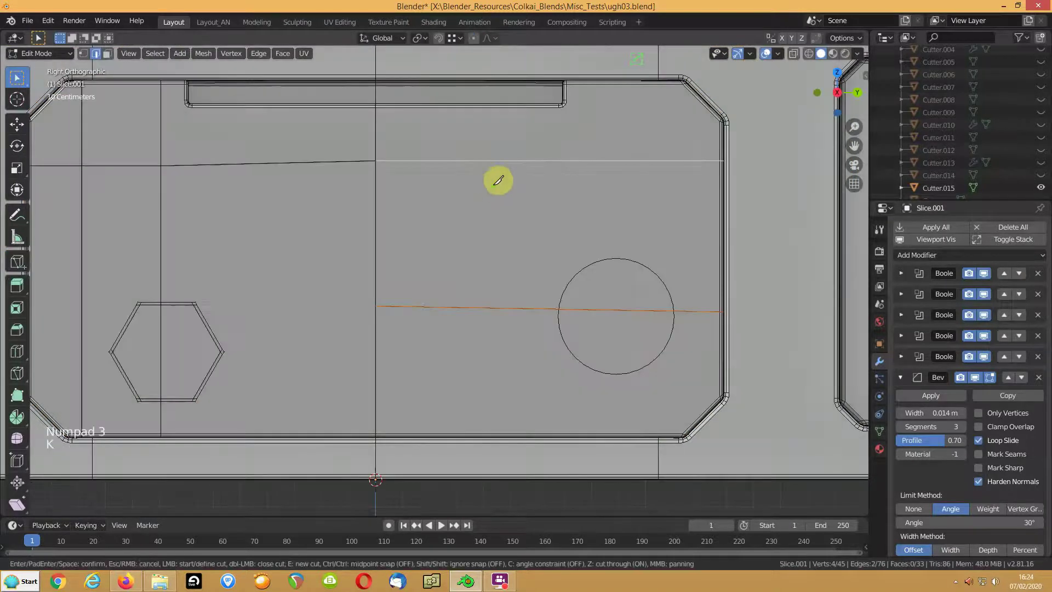
pyautogui.click(520, 63)
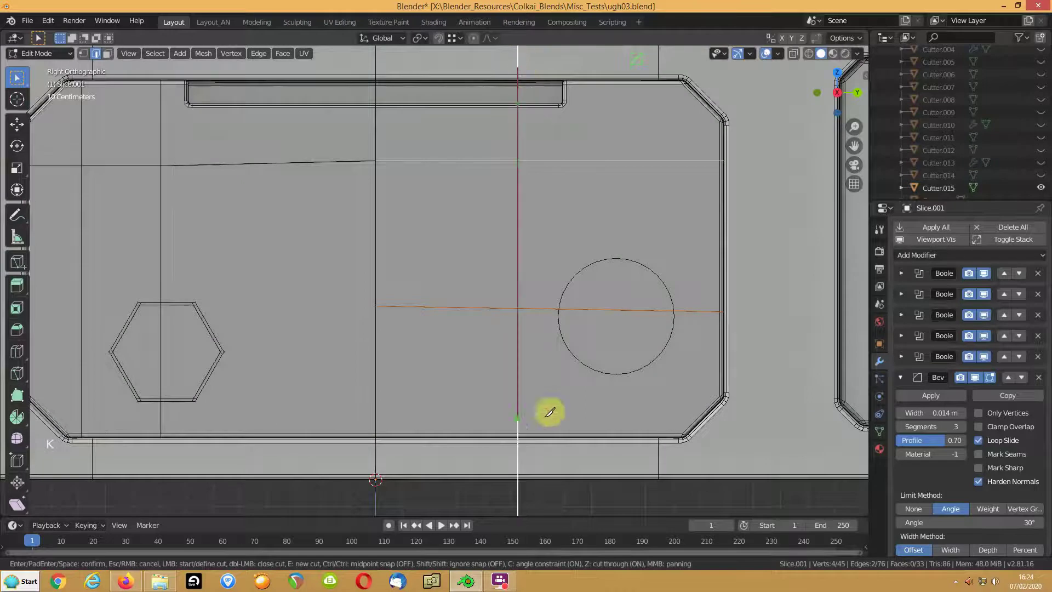
pyautogui.click(517, 478)
pyautogui.press('Return')
pyautogui.press('Tab')
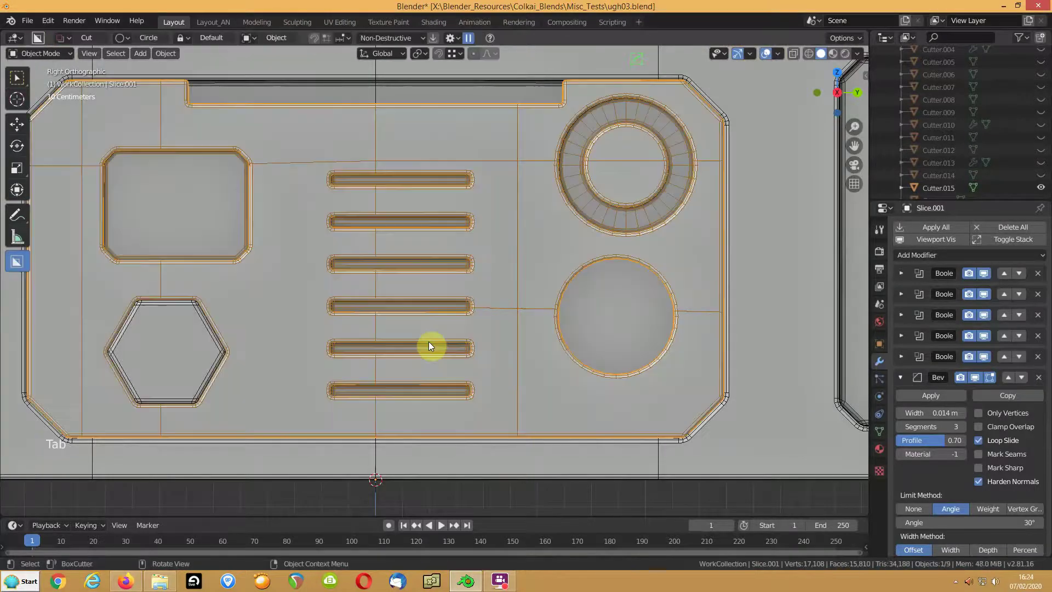
# Dissolve the lower horizontal edge segment between the central vertical edge and the new vertical cut.
pyautogui.press('Tab')
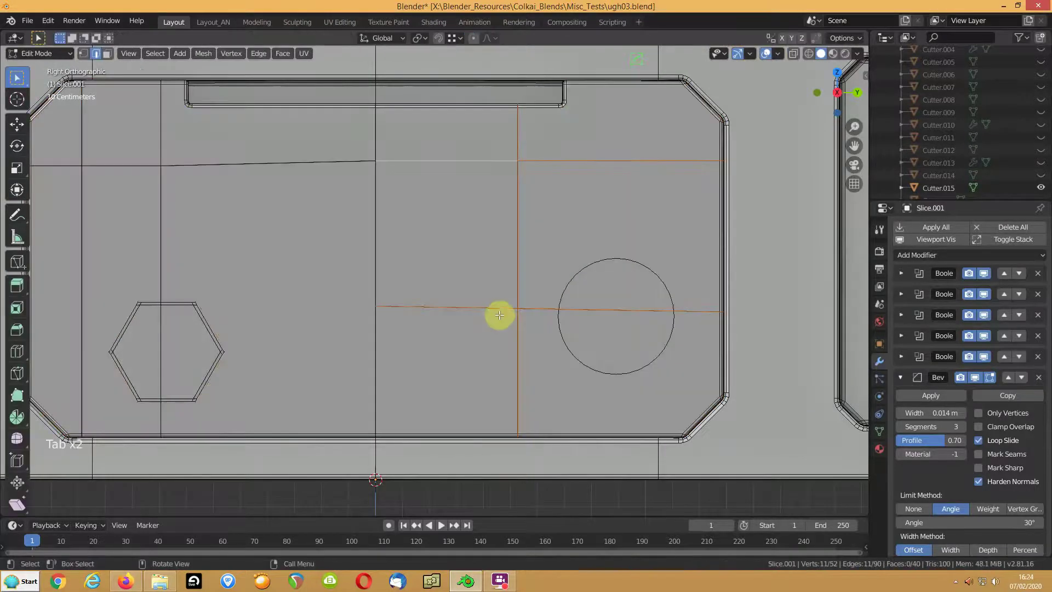
pyautogui.click(491, 307)
pyautogui.hotkey('ctrl', 'x')
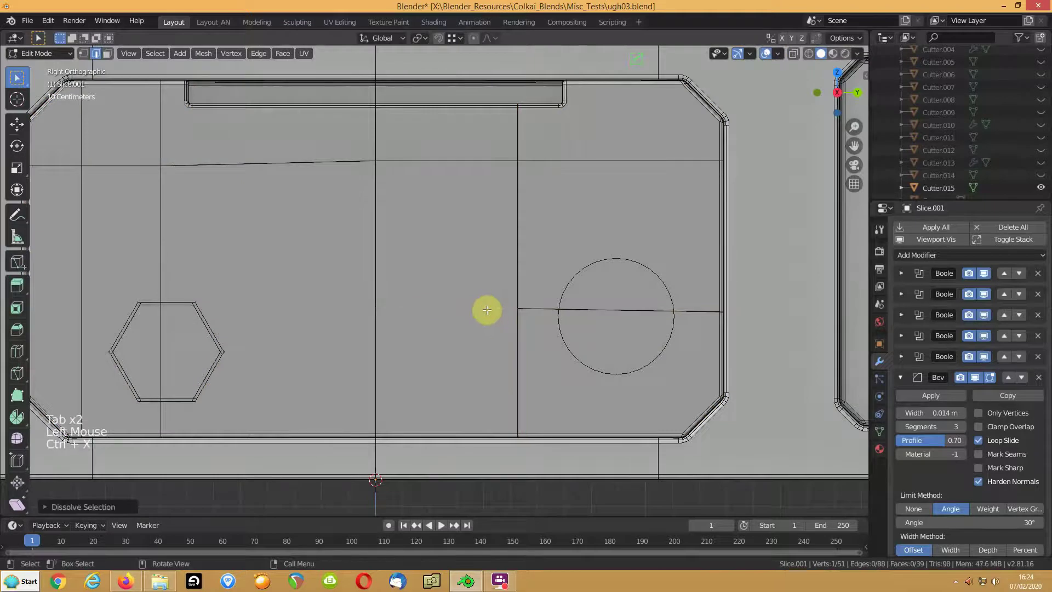
# Leave mesh editing on the side panel and save the scene as a new incremented file, ugh04.blend.
pyautogui.press('Tab')
pyautogui.moveTo(485, 309); pyautogui.dragTo(522, 324, button='middle')
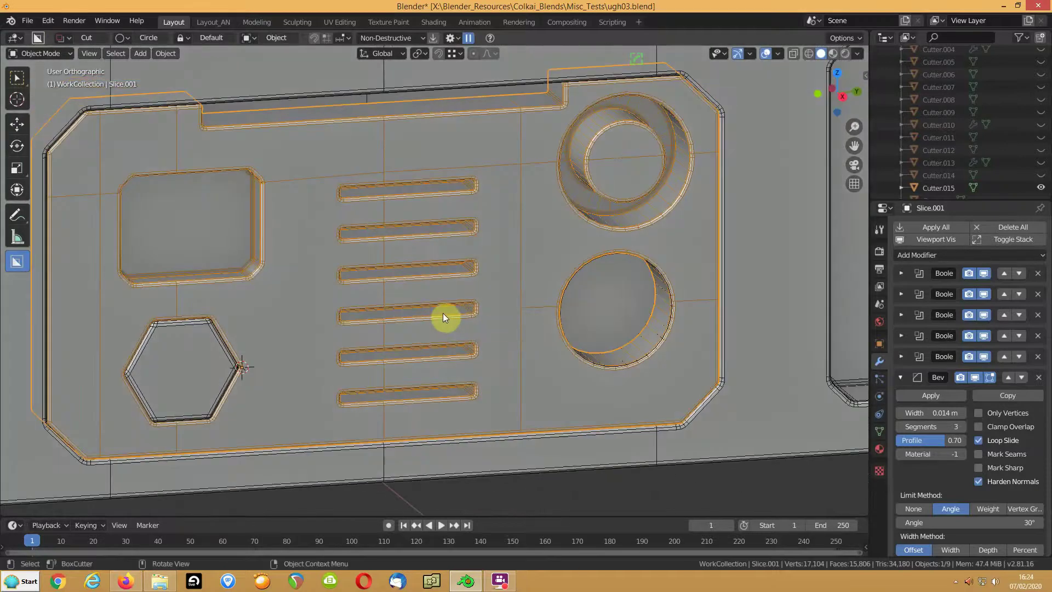
pyautogui.scroll(1, 443, 314)
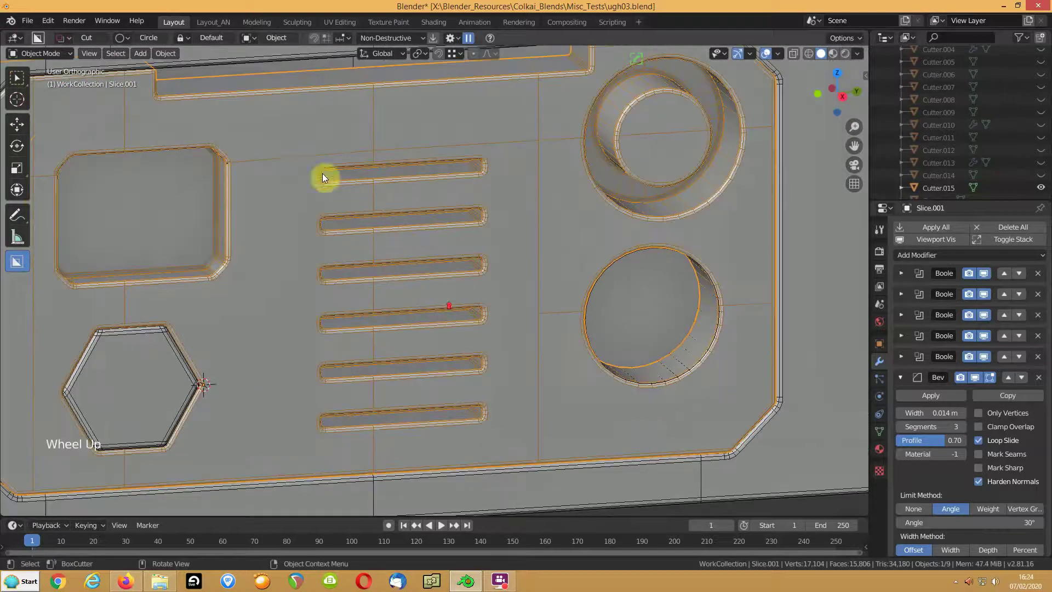
pyautogui.click(27, 20)
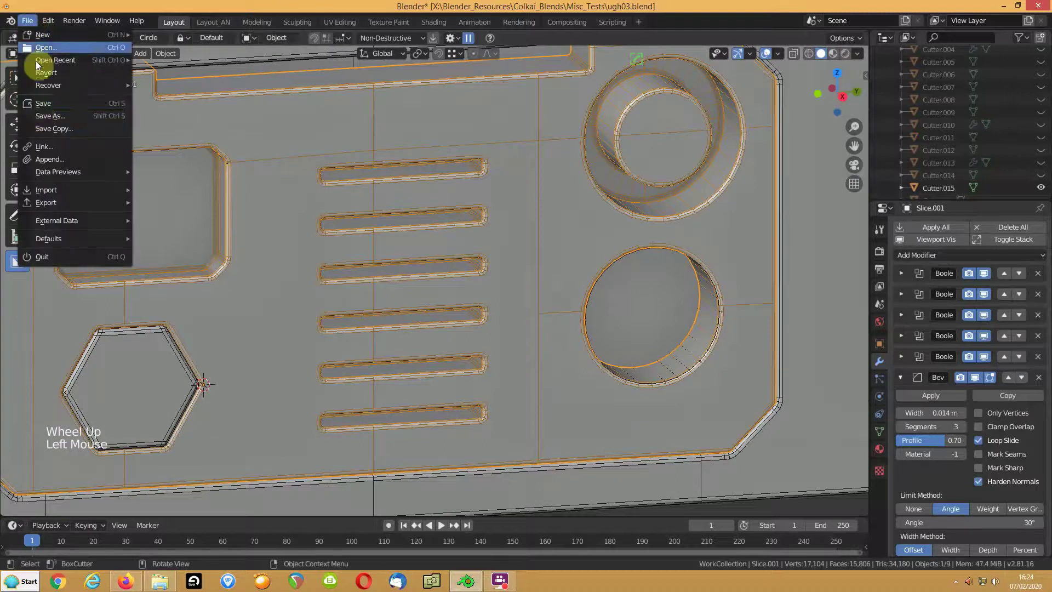
pyautogui.click(34, 113)
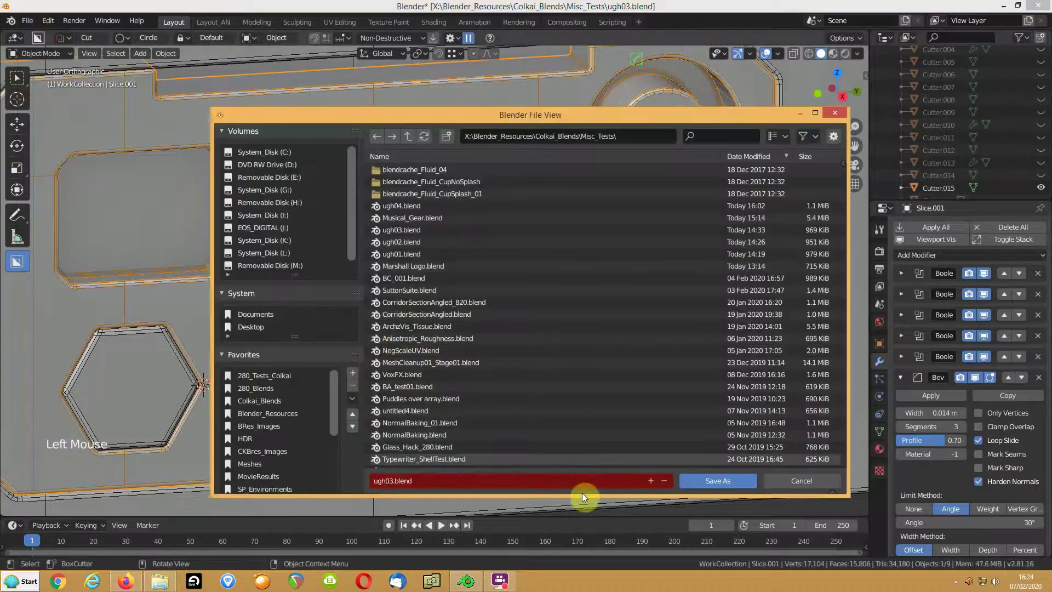
pyautogui.click(651, 479)
pyautogui.click(718, 481)
# Apply the BoxCutter boolean cuts on the side panel and on the hexagonal inset, keeping their Bevel modifiers live.
pyautogui.moveTo(330, 303); pyautogui.dragTo(465, 276, button='middle')
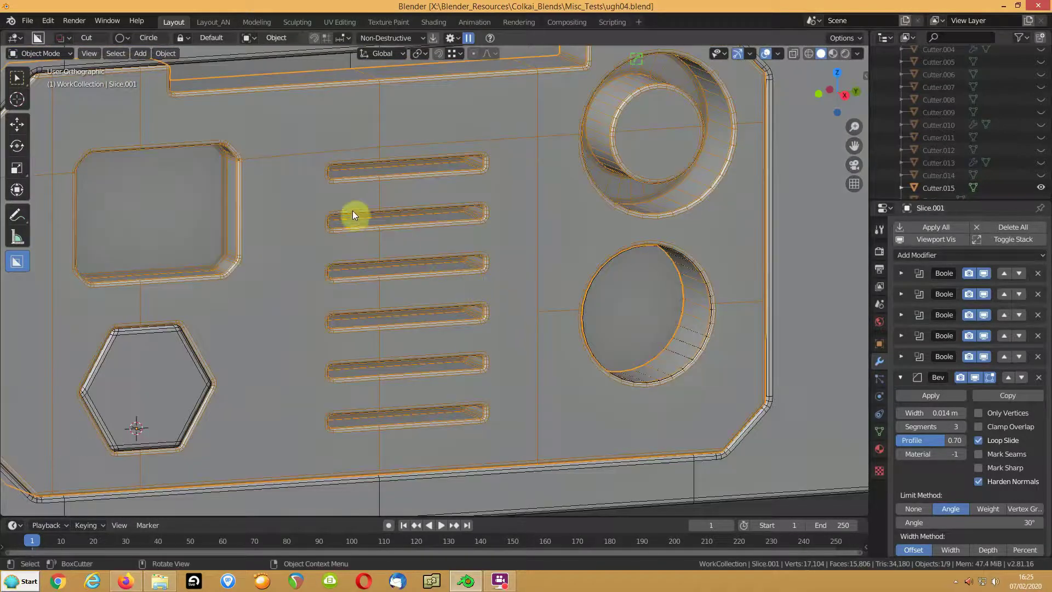
pyautogui.scroll(-4, 363, 190)
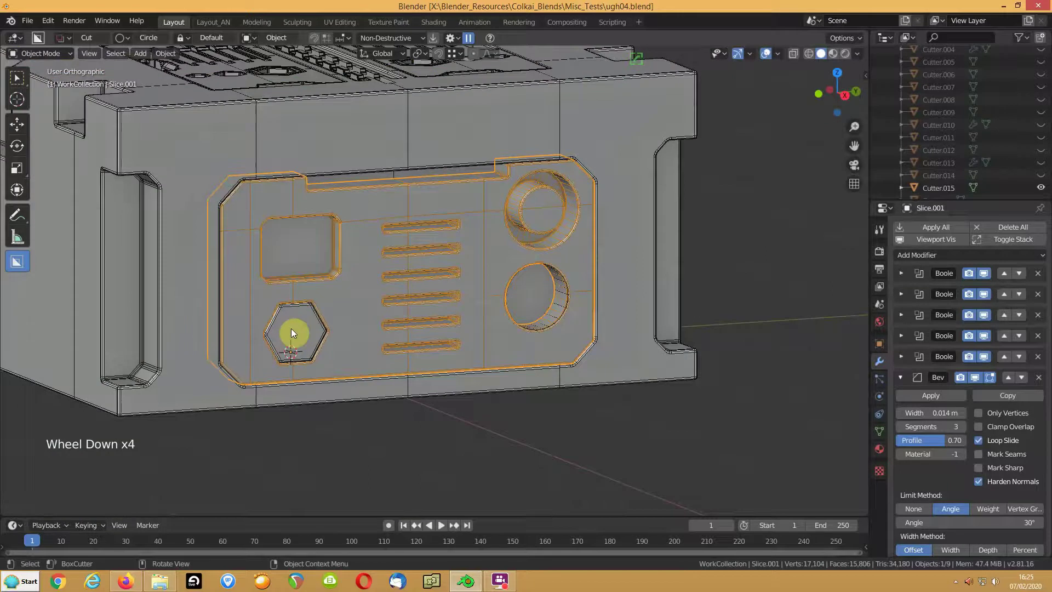
pyautogui.click(436, 41)
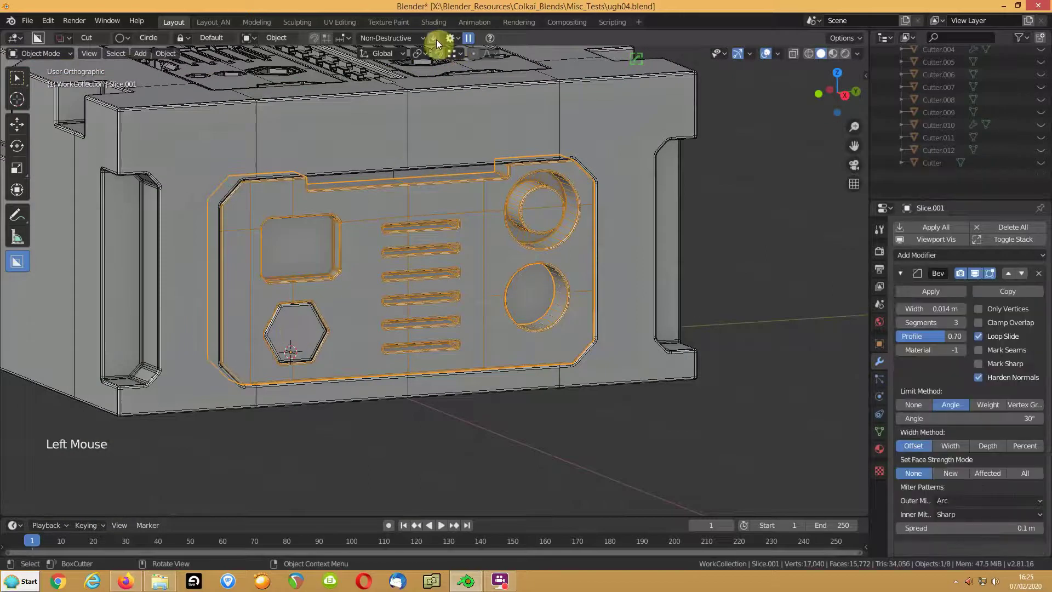
pyautogui.click(297, 337)
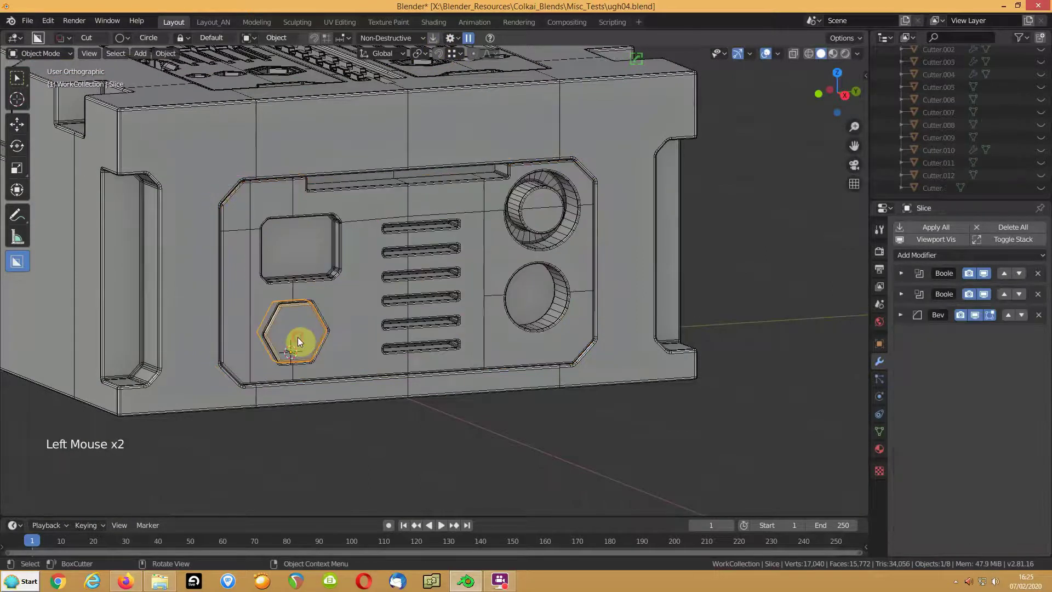
pyautogui.click(434, 40)
pyautogui.scroll(2, 432, 271)
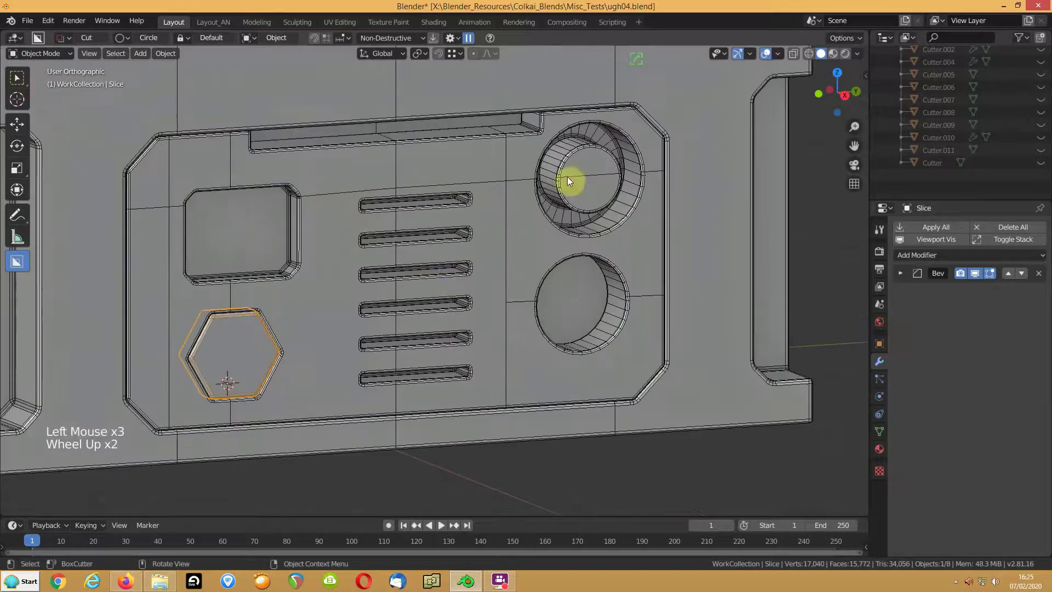
# Hide the wireframe overlay and check the clean bevel shading of the side panel and hexagonal inset.
pyautogui.click(777, 54)
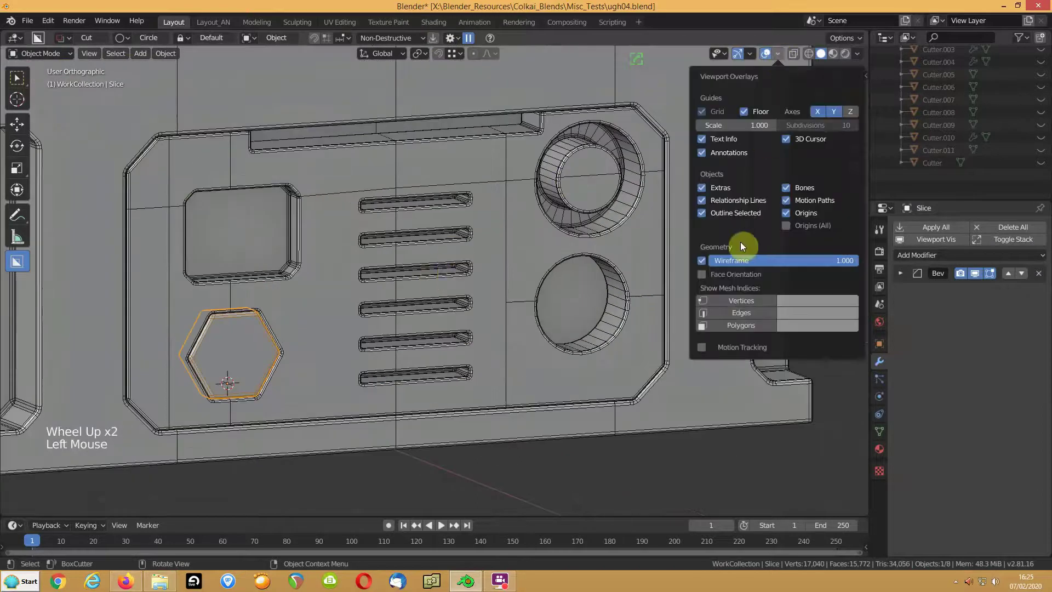
pyautogui.click(702, 262)
pyautogui.moveTo(513, 279); pyautogui.dragTo(537, 282, button='middle')
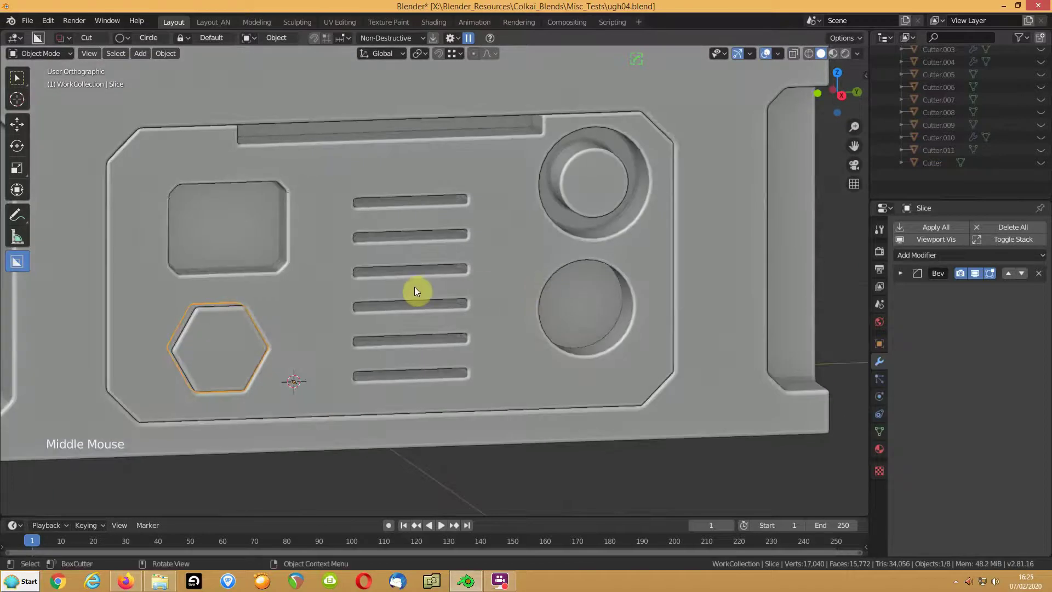
pyautogui.press('Tab')
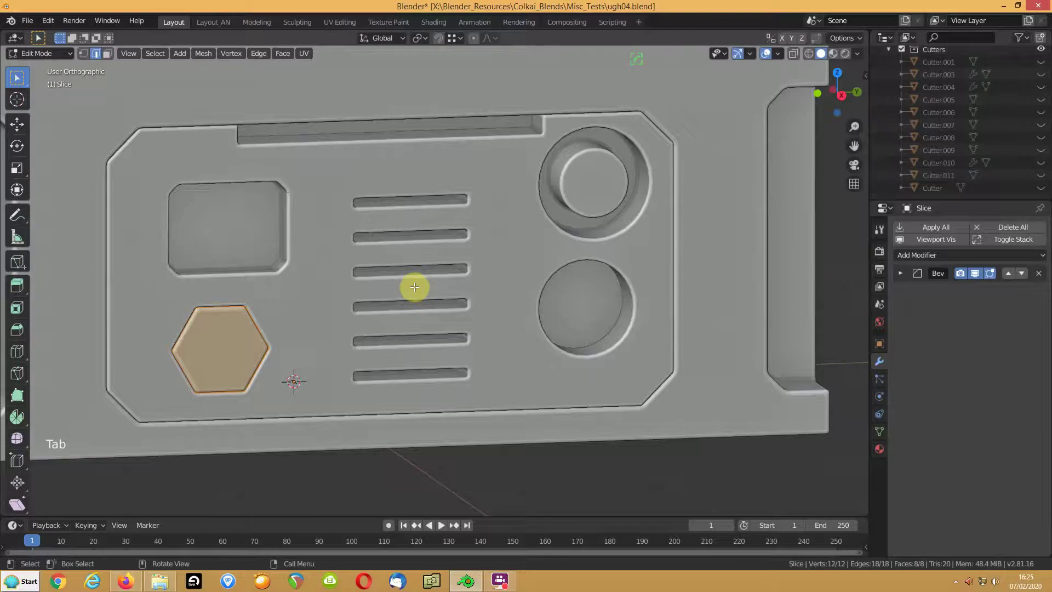
pyautogui.press('Tab')
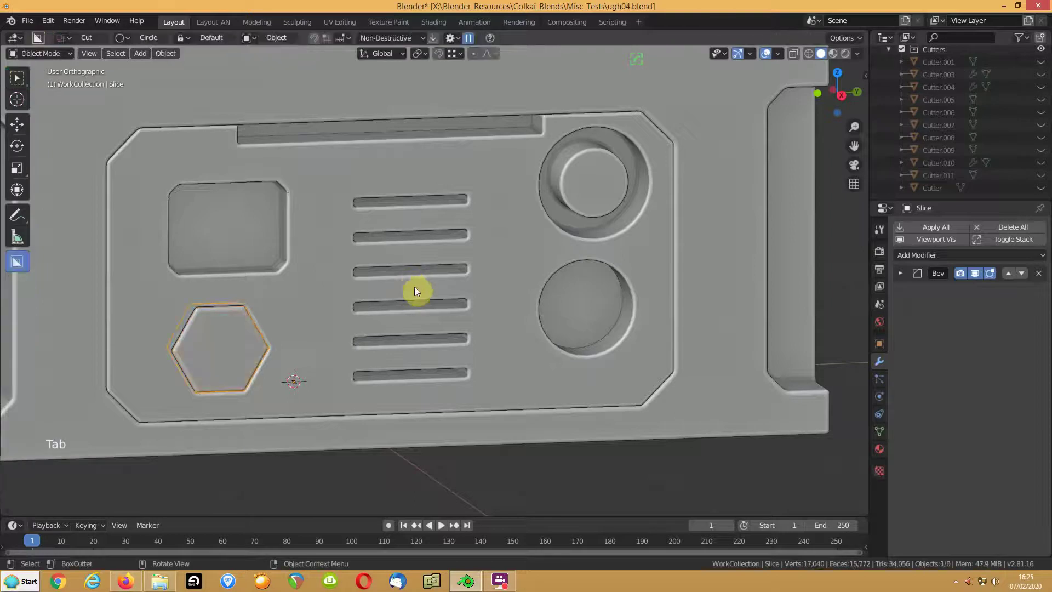
# Give the hexagonal inset its own copy of the Base material, named Base.LT, with a near-white base color.
pyautogui.click(224, 359)
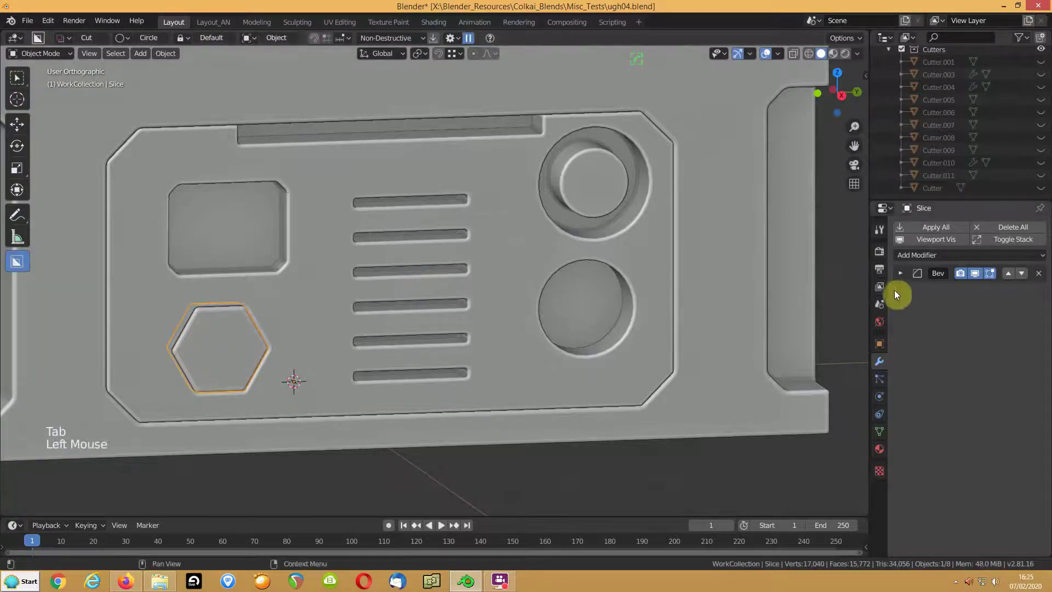
pyautogui.click(880, 449)
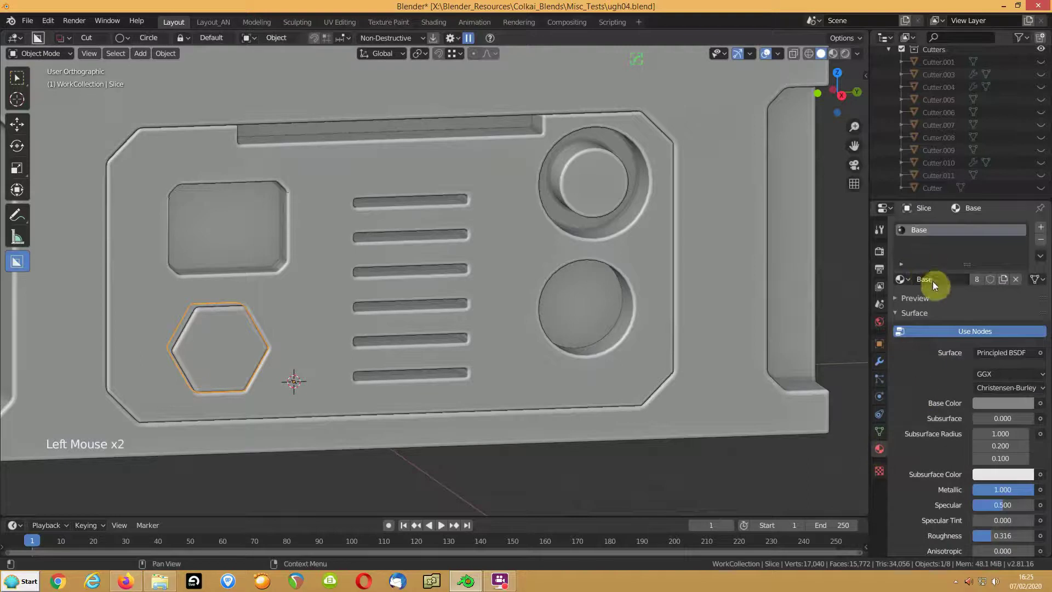
pyautogui.click(1006, 278)
pyautogui.click(964, 277)
pyautogui.press('BackSpace')
pyautogui.press('BackSpace')
pyautogui.press('BackSpace')
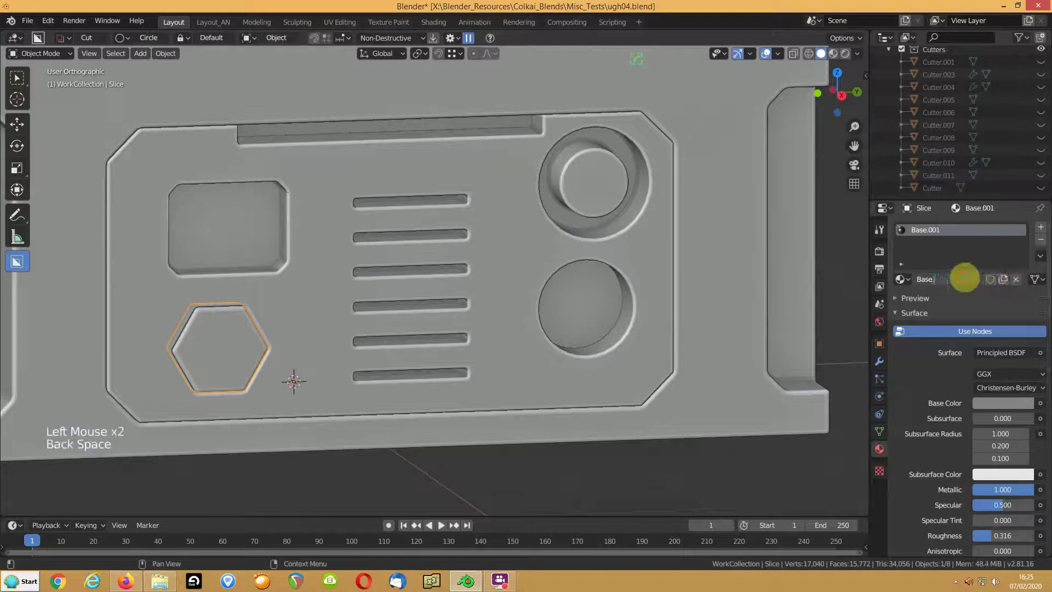
pyautogui.write('LT')
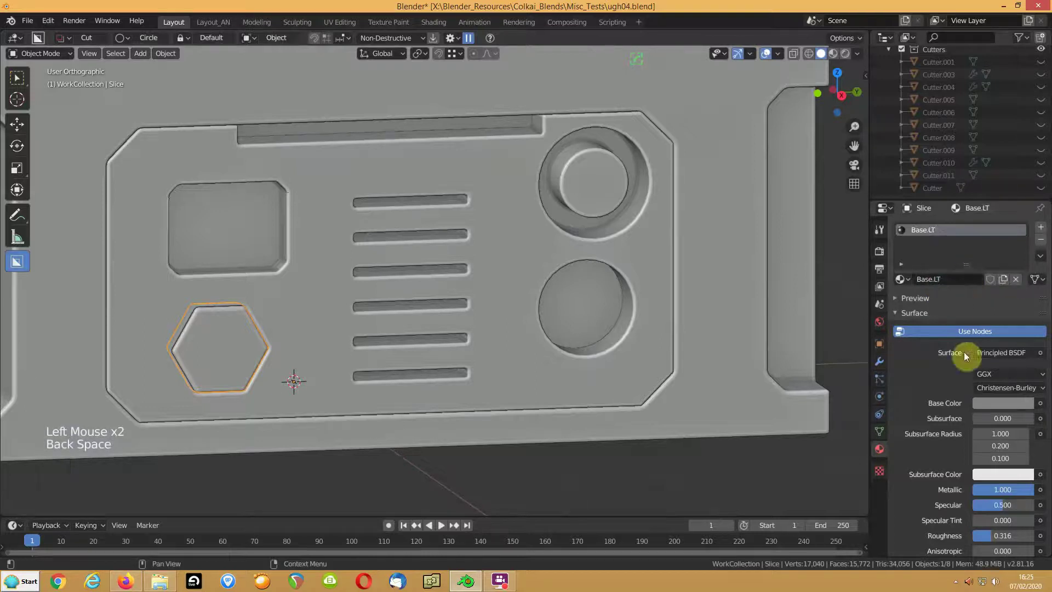
pyautogui.click(993, 403)
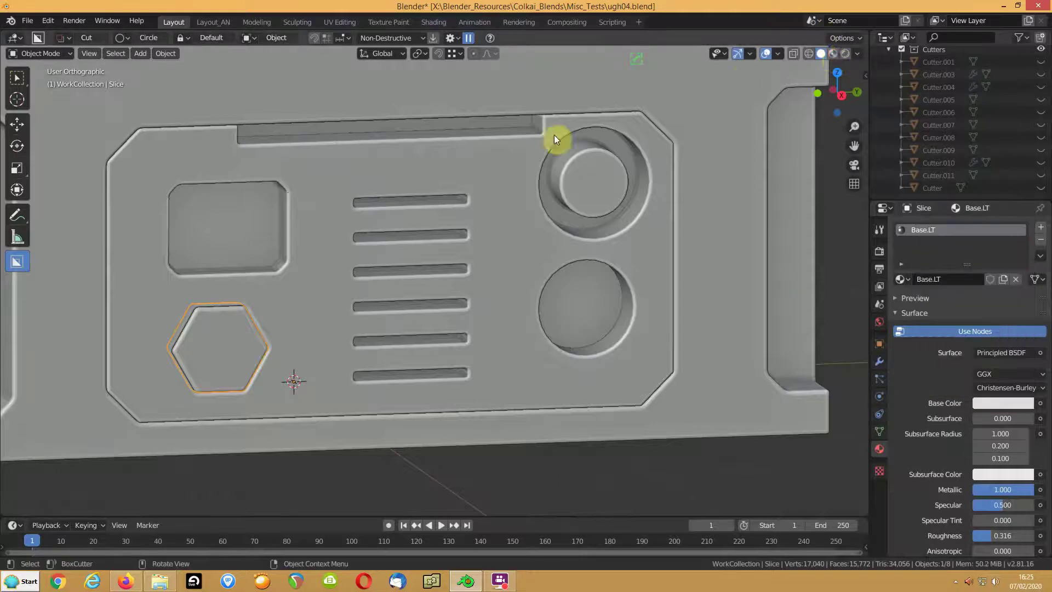
# Preview the materials on the side panel and hexagonal inset, and return to solid shading.
pyautogui.click(832, 54)
pyautogui.moveTo(513, 171); pyautogui.dragTo(500, 166, button='middle')
pyautogui.scroll(2, 545, 180)
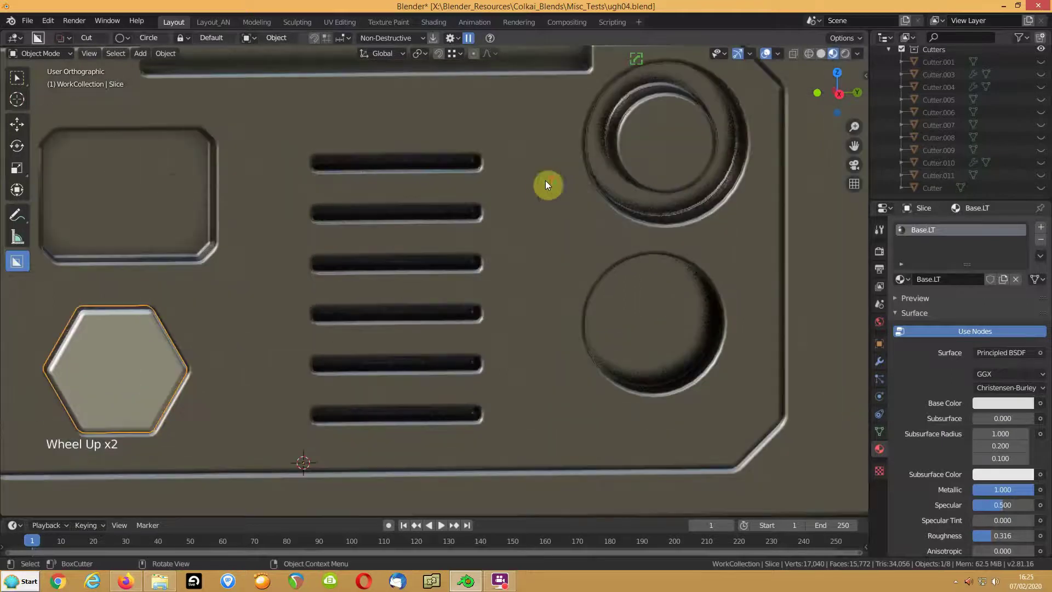
pyautogui.click(821, 53)
pyautogui.moveTo(486, 172)
pyautogui.mouseDown(button='middle')
pyautogui.moveTo(528, 164)
pyautogui.moveTo(515, 168)
pyautogui.mouseUp(button='middle')
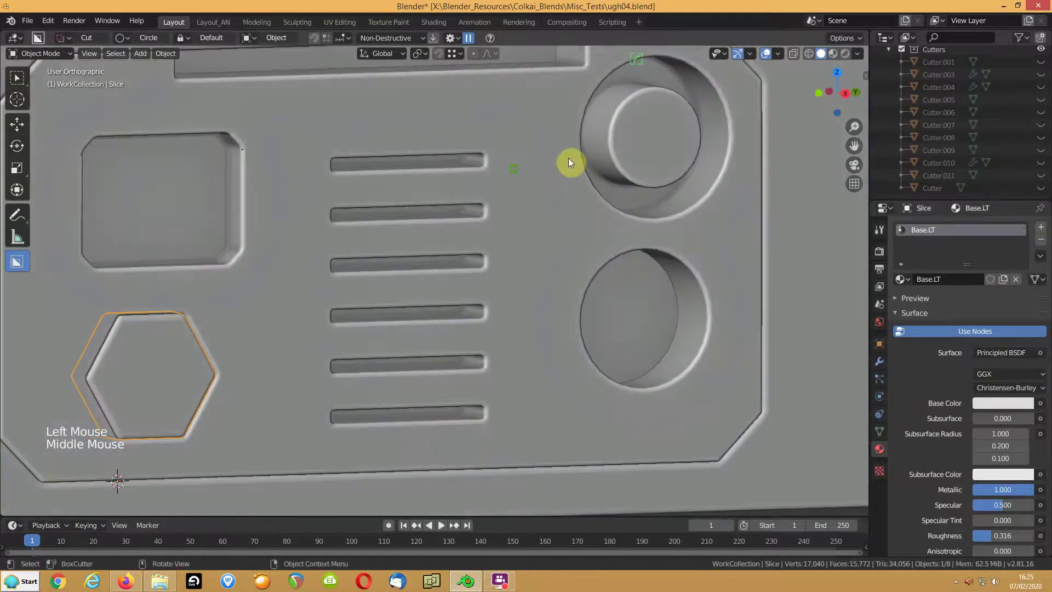
# Show the wireframe overlay again and check the edge flow around the vent slots.
pyautogui.click(779, 55)
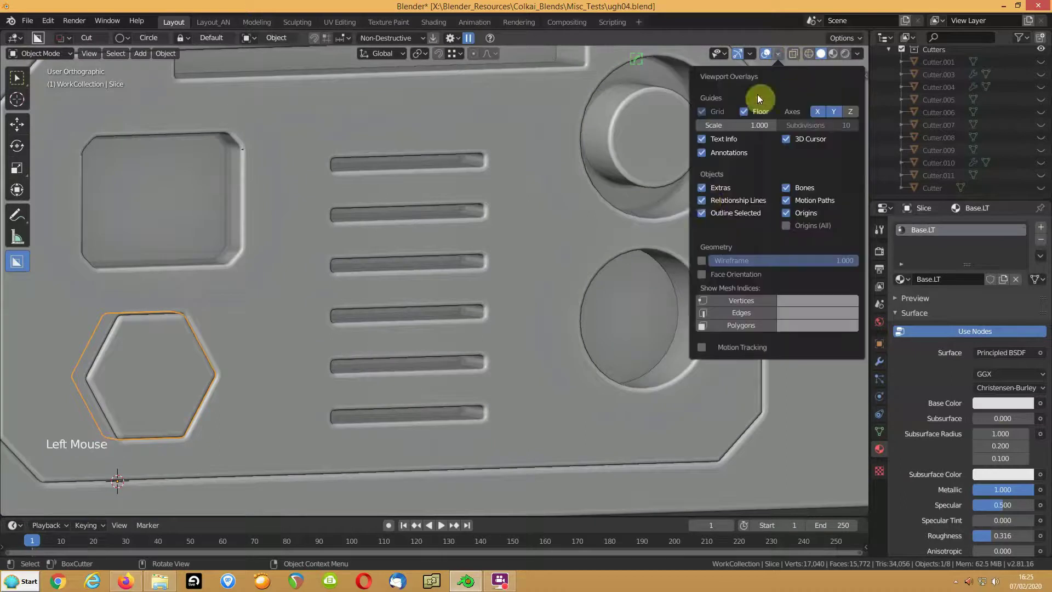
pyautogui.click(703, 261)
pyautogui.scroll(2, 452, 254)
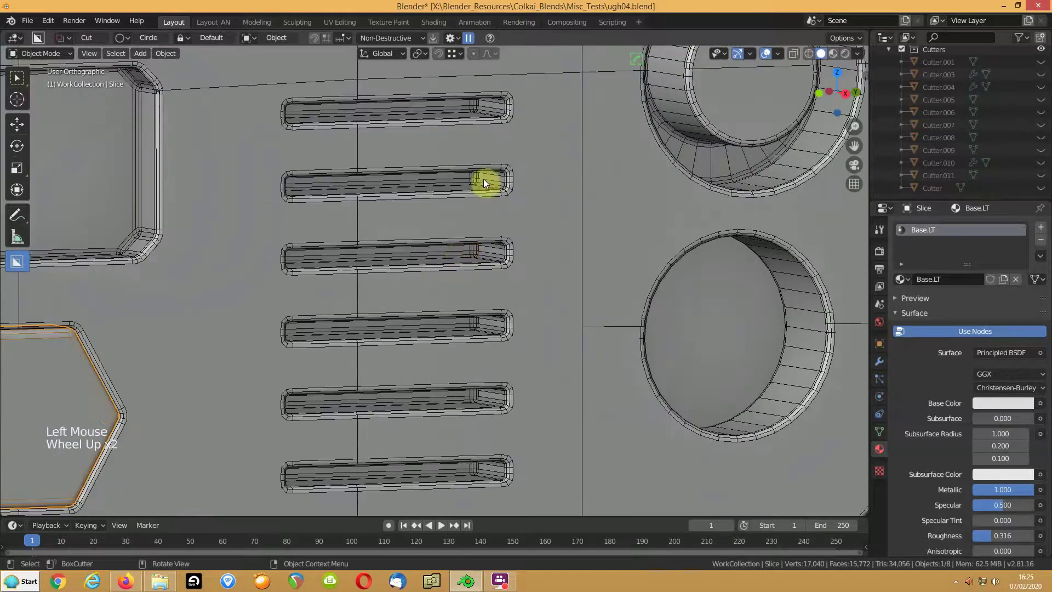
pyautogui.scroll(-3, 484, 184)
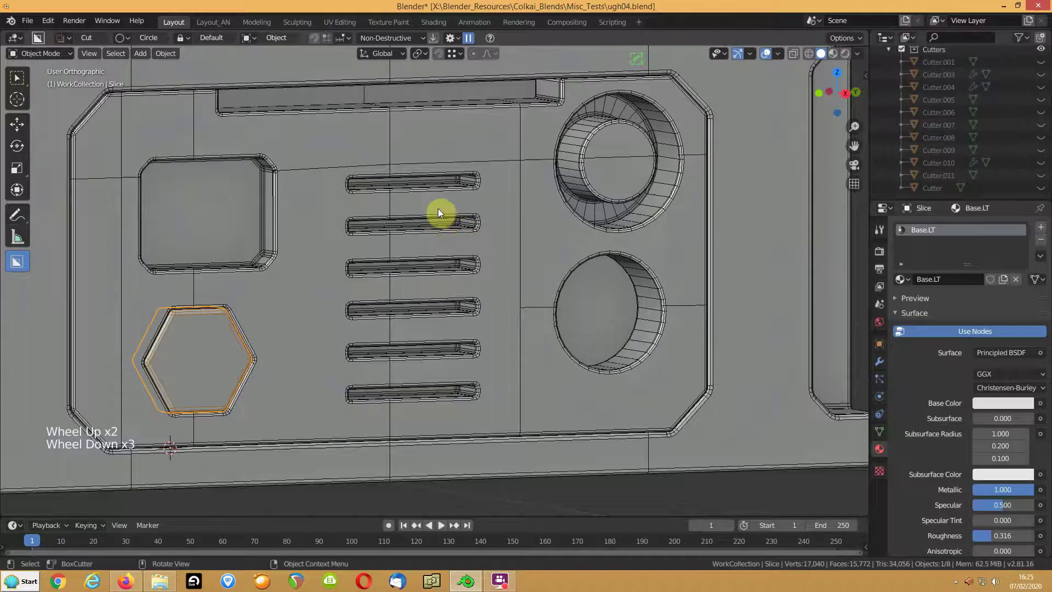
pyautogui.press('Tab')
pyautogui.press('Tab')
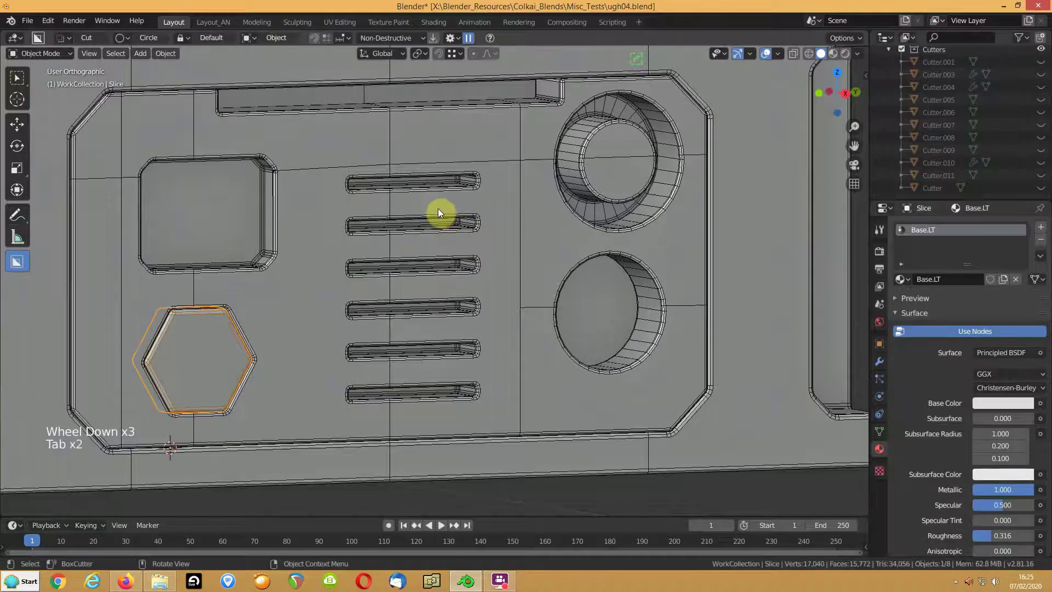
# Adjust the hexagonal inset's bevel width to about 0.019 with the Hard Ops Width tool.
pyautogui.press('q')
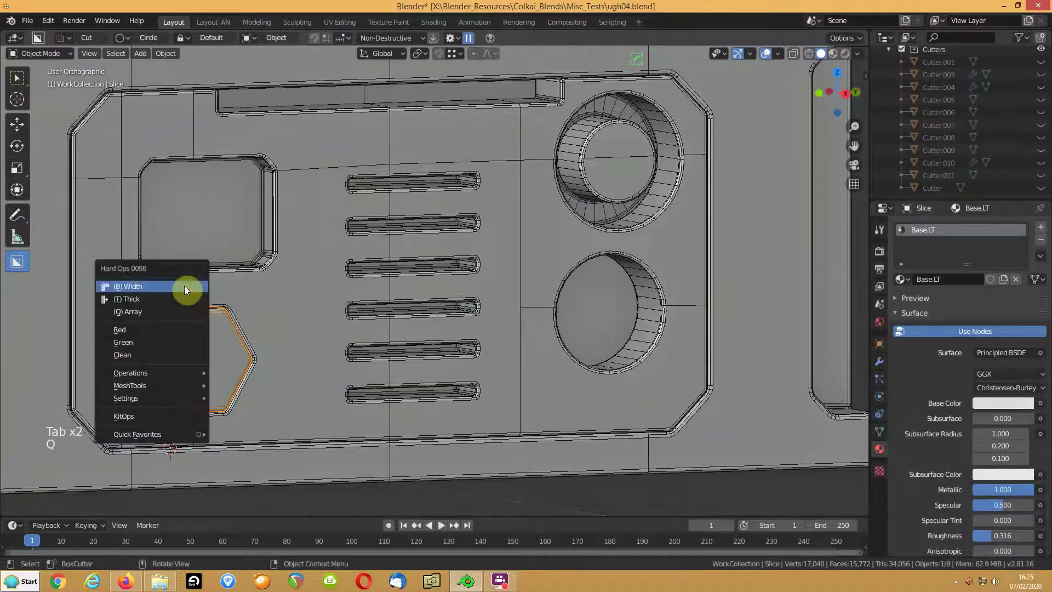
pyautogui.click(180, 285)
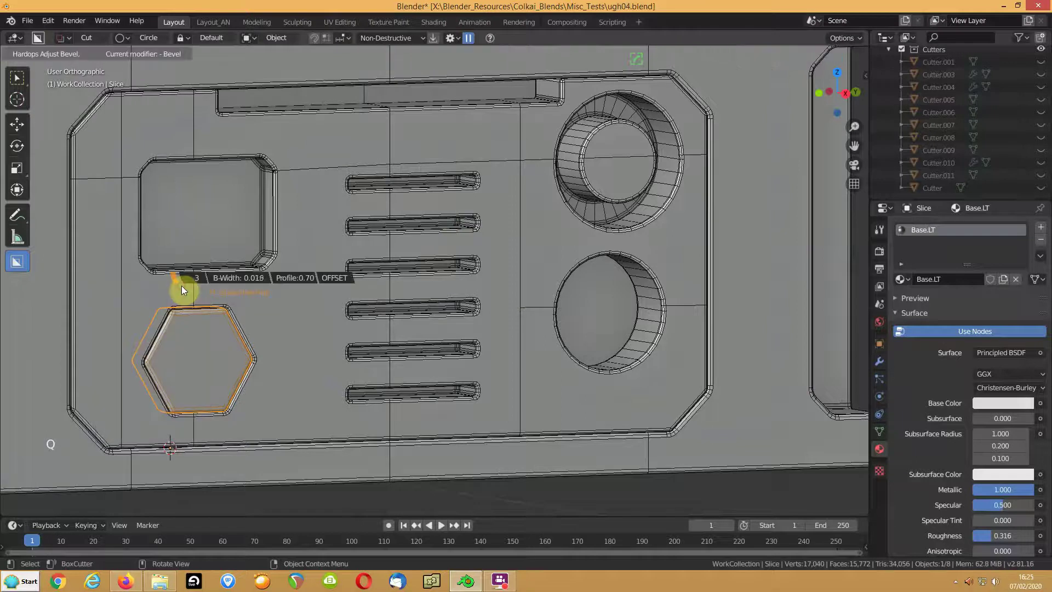
pyautogui.click(184, 285)
# Open the side panel's mesh for editing and disable its Bevel modifier in the viewport.
pyautogui.click(243, 226)
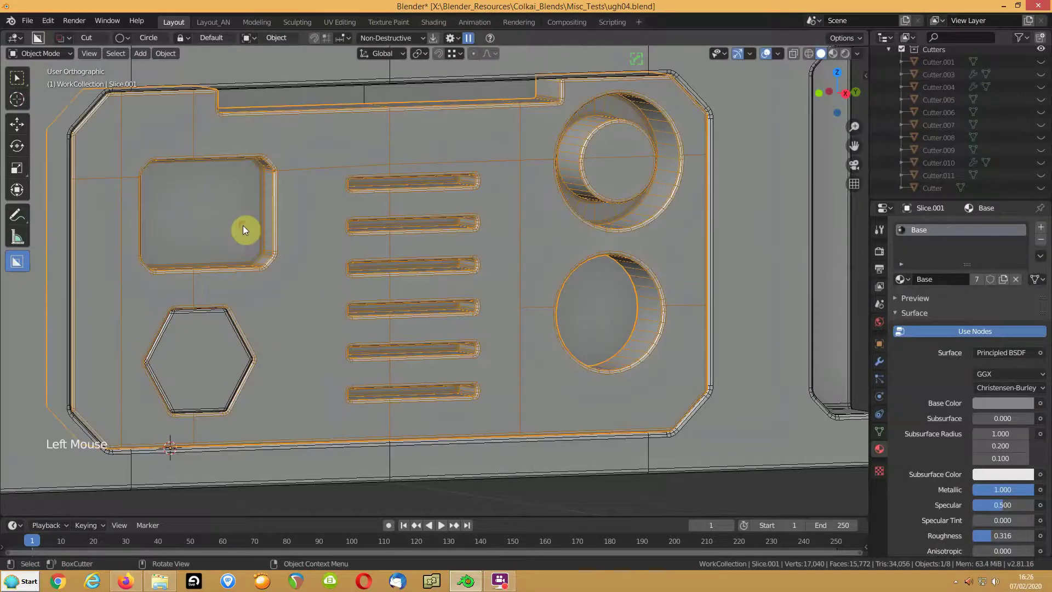
pyautogui.press('Tab')
pyautogui.scroll(5, 375, 231)
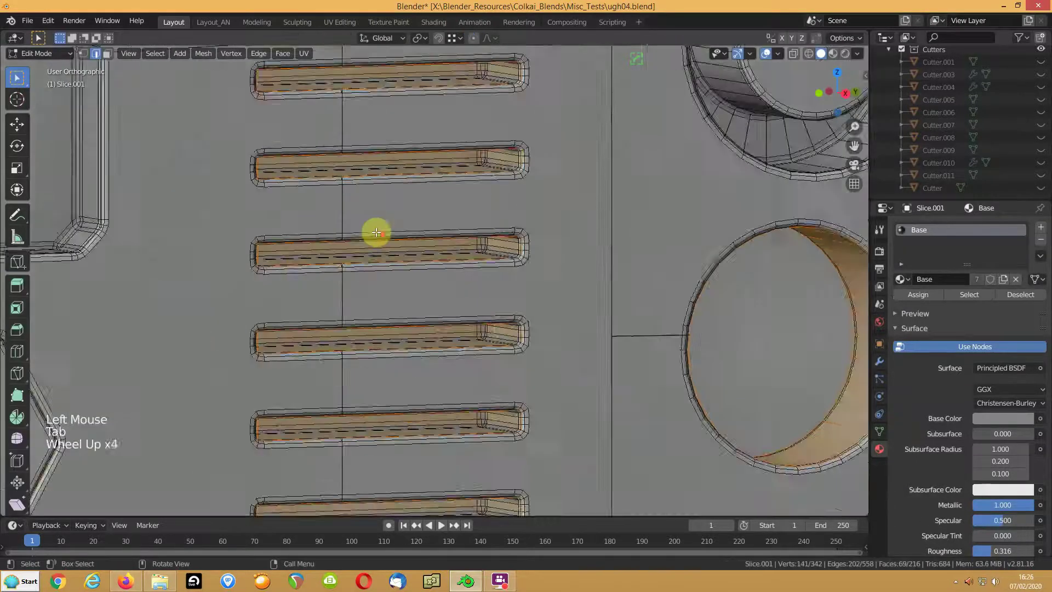
pyautogui.scroll(-1, 376, 232)
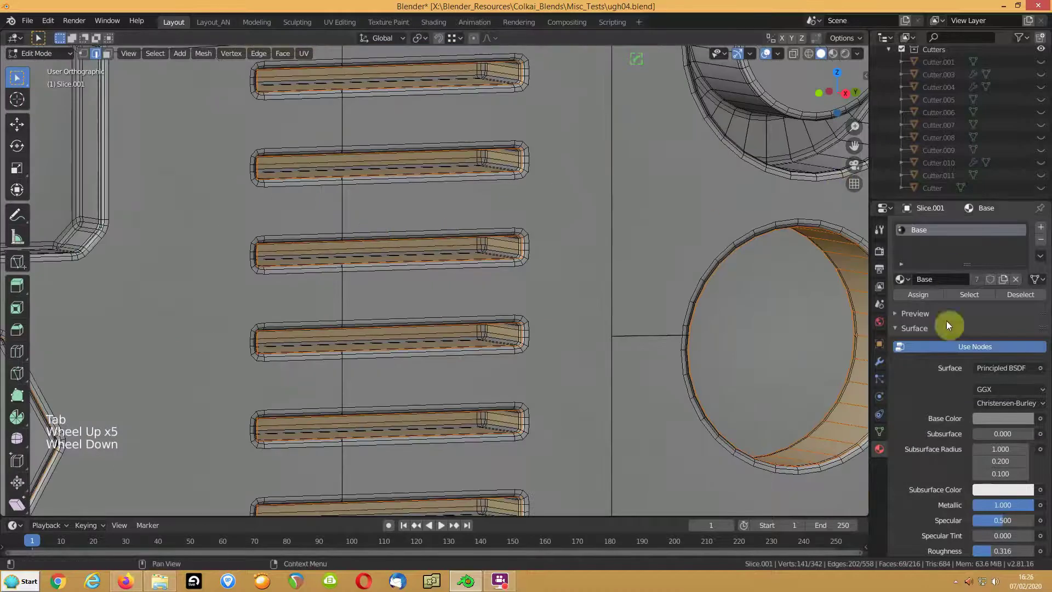
pyautogui.click(879, 362)
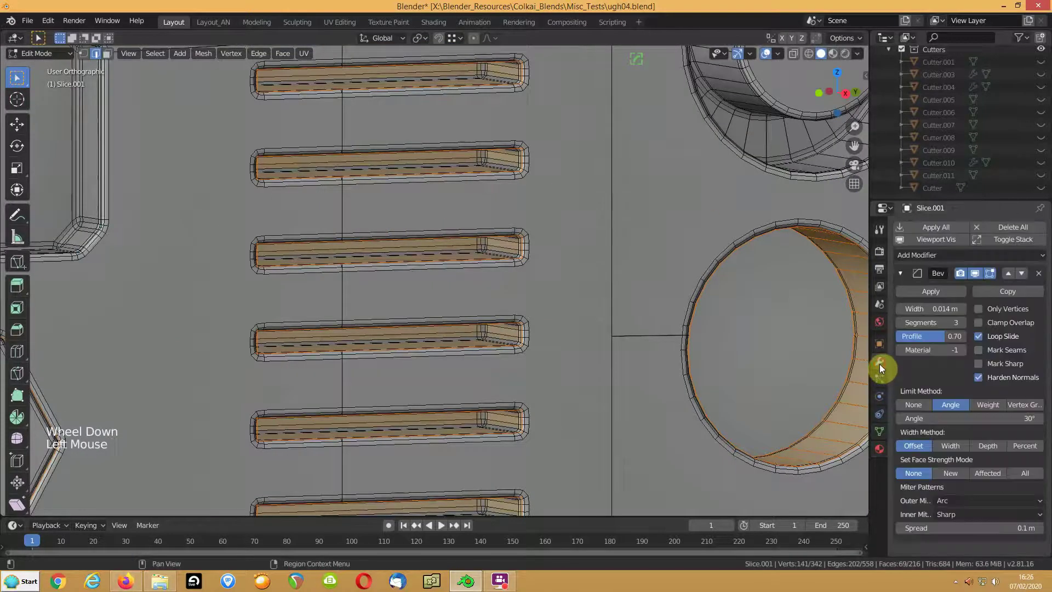
pyautogui.click(975, 275)
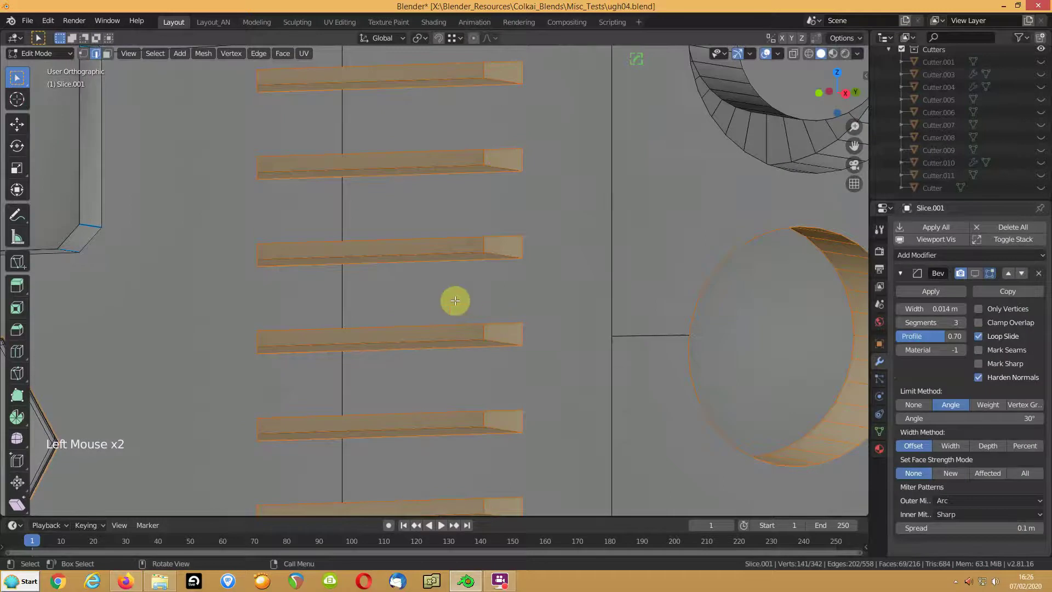
pyautogui.scroll(-2, 455, 300)
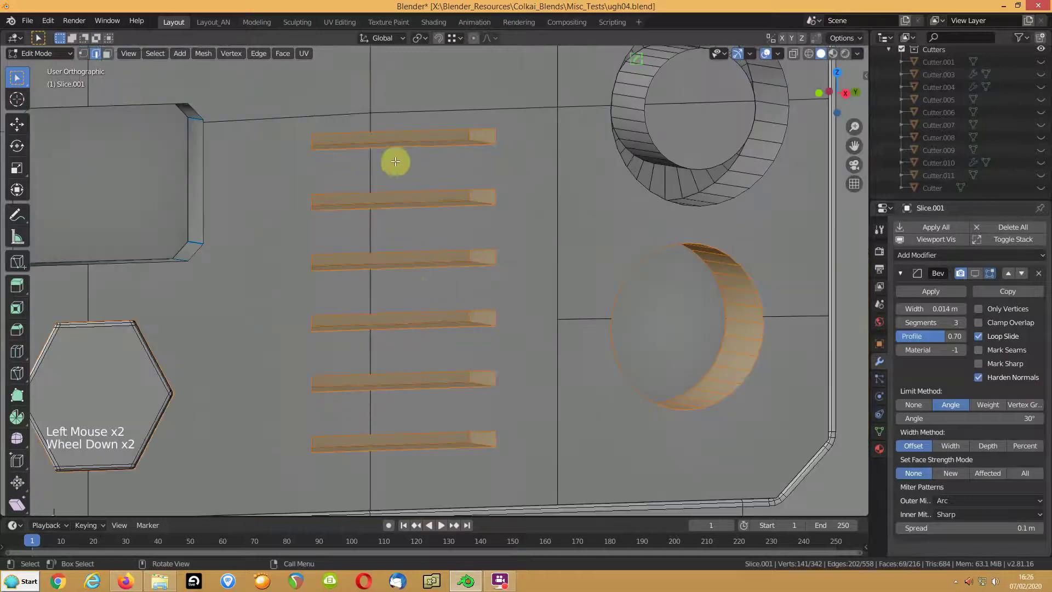
# Select the inner back face of each of the six vent slots in face mode.
pyautogui.click(394, 139)
pyautogui.press('3')
pyautogui.click(393, 137)
pyautogui.keyDown('shift'); pyautogui.click(392, 198); pyautogui.keyUp('shift')
pyautogui.keyDown('shift'); pyautogui.click(391, 261); pyautogui.keyUp('shift')
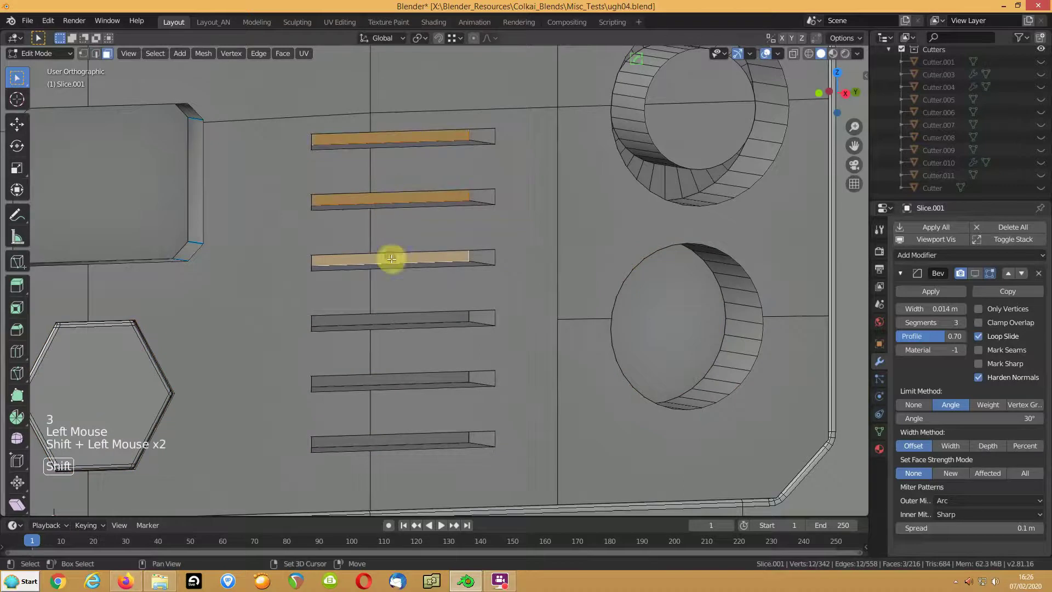
pyautogui.keyDown('shift'); pyautogui.click(392, 319); pyautogui.keyUp('shift')
pyautogui.keyDown('shift'); pyautogui.click(387, 380); pyautogui.keyUp('shift')
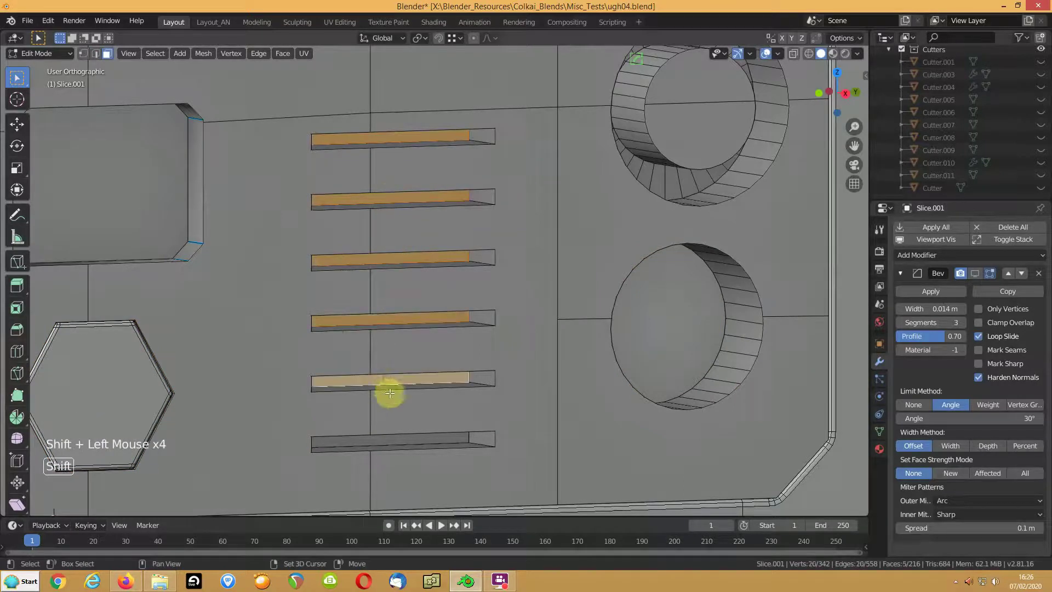
pyautogui.keyDown('shift'); pyautogui.click(384, 439); pyautogui.keyUp('shift')
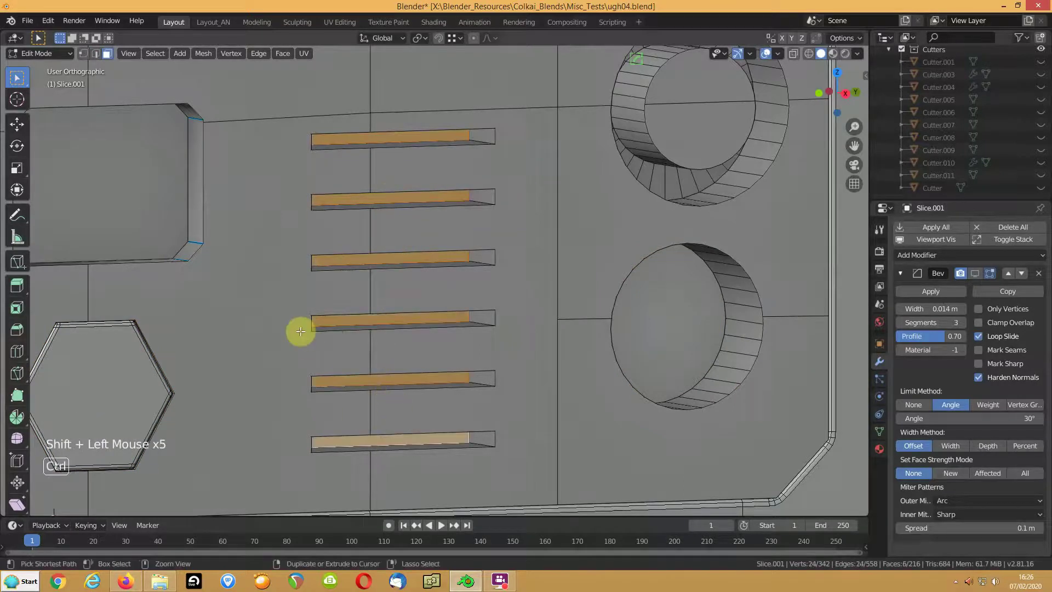
# Grow the selection to all faces of the six vent slots and mark their edges sharp.
pyautogui.press('ctrl+KP_Add')
pyautogui.press('n')
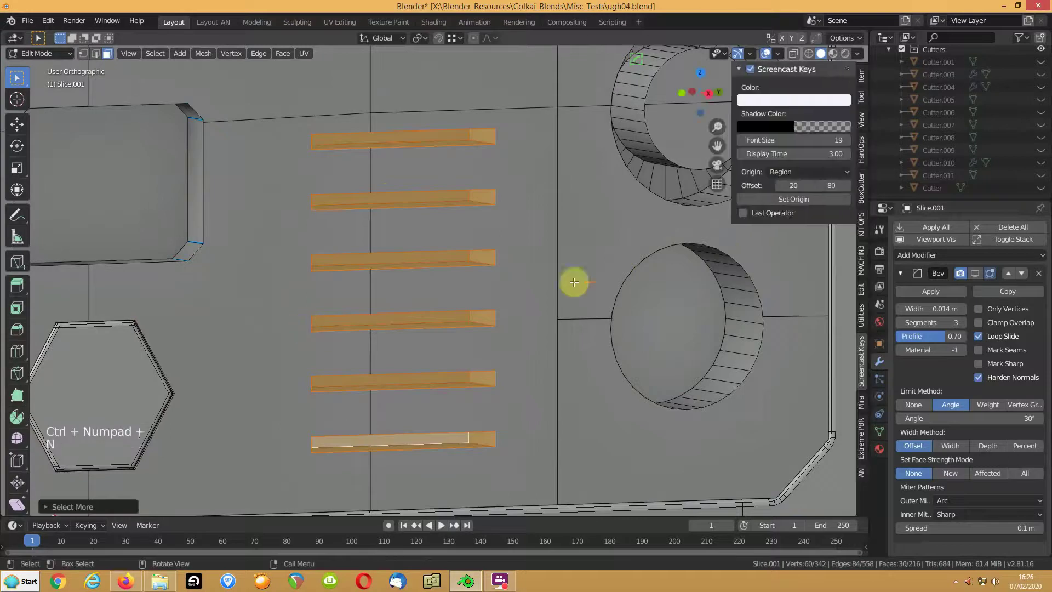
pyautogui.click(862, 77)
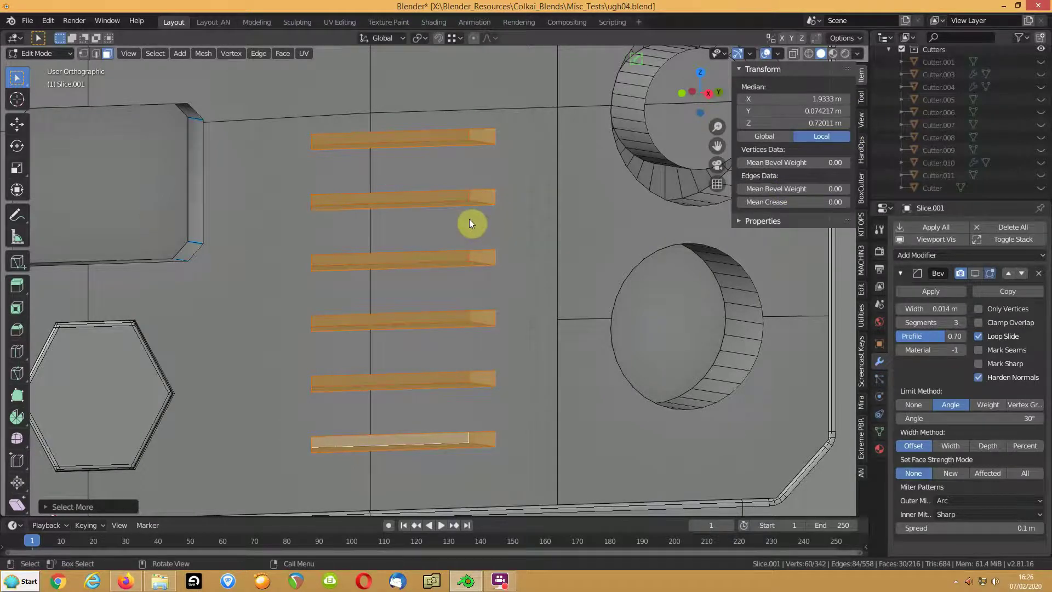
pyautogui.hotkey('ctrl', 'e')
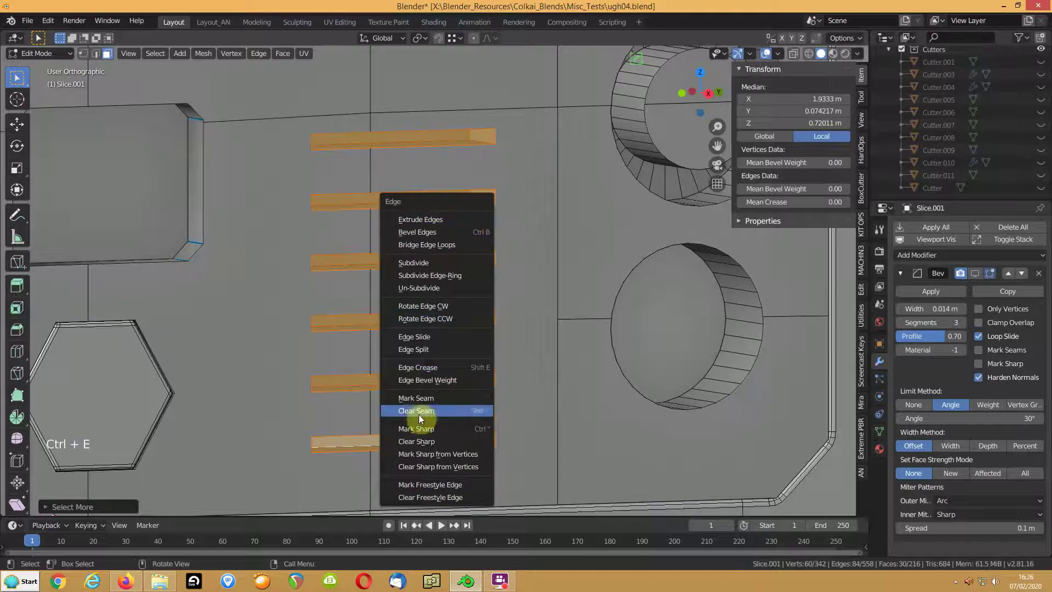
pyautogui.click(414, 428)
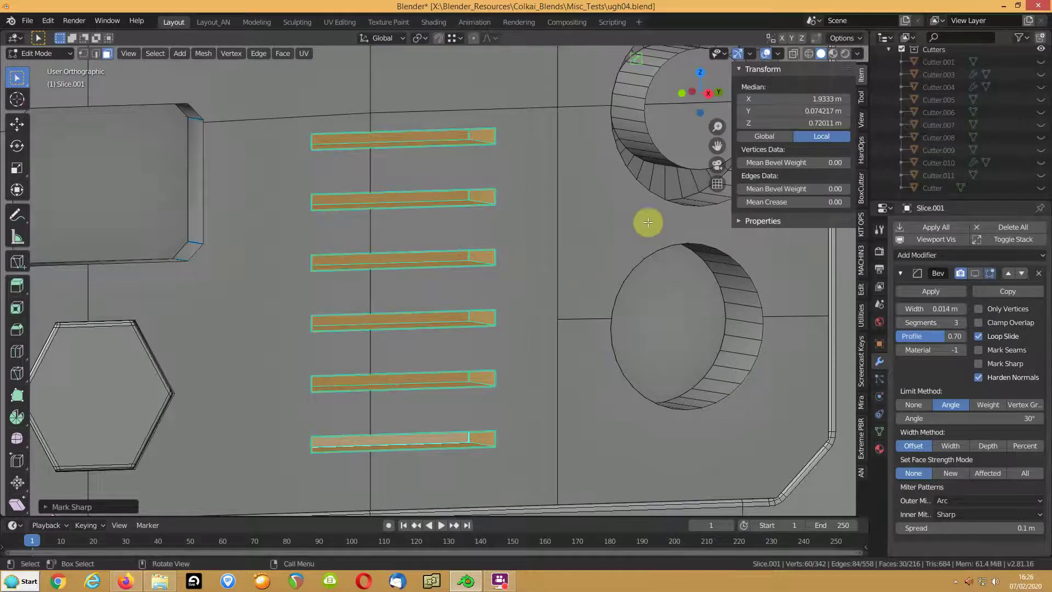
# Set the vent slot edges' mean bevel weight to 0.25 and show the Bevel modifier in the viewport again.
pyautogui.click(790, 190)
pyautogui.write('.25')
pyautogui.press('Return')
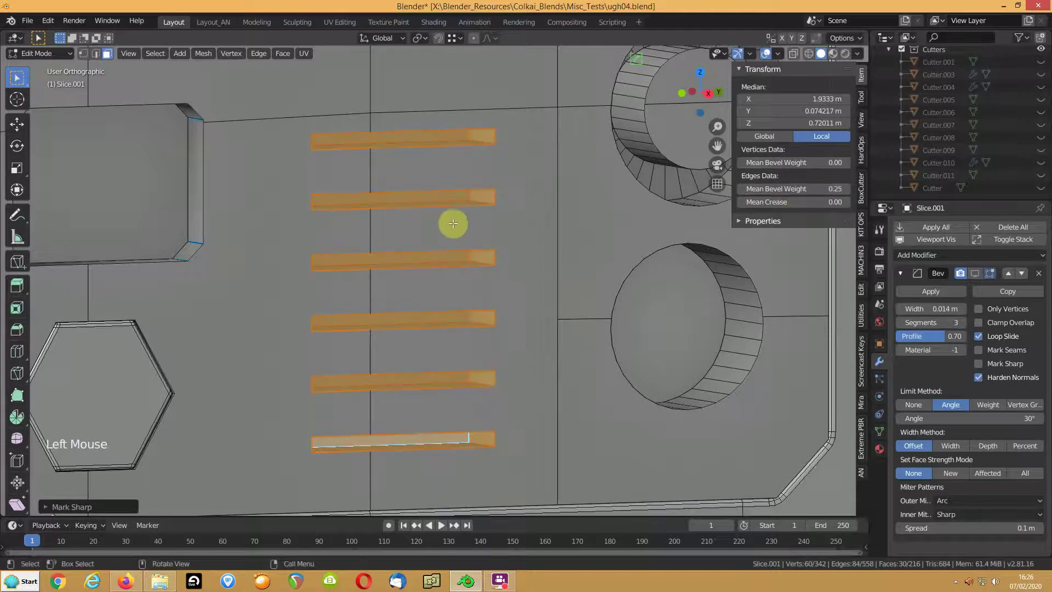
pyautogui.click(968, 276)
pyautogui.press('Tab')
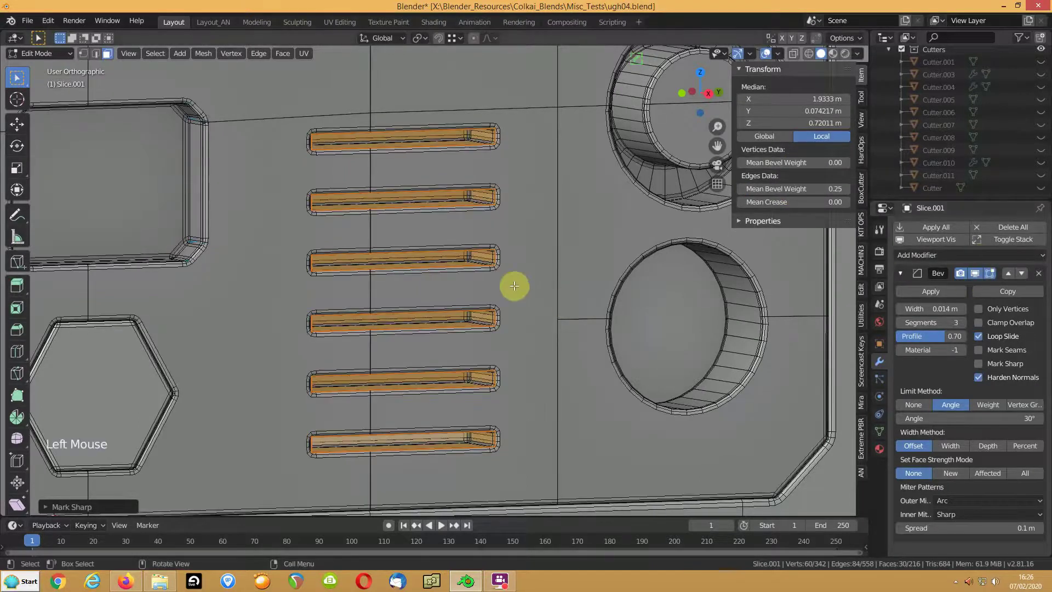
# Try to select the boundary edges of the flat ring inside the upper round recess with the bevel shown.
pyautogui.scroll(2, 482, 251)
pyautogui.moveTo(478, 242); pyautogui.dragTo(473, 266, button='middle')
pyautogui.scroll(-2, 474, 265)
pyautogui.keyDown('shift'); pyautogui.moveTo(607, 246); pyautogui.dragTo(507, 323, button='middle'); pyautogui.keyUp('shift')
pyautogui.moveTo(562, 274); pyautogui.dragTo(546, 220, button='middle')
pyautogui.press('Tab')
pyautogui.press('3')
pyautogui.keyDown('alt'); pyautogui.click(507, 184); pyautogui.keyUp('alt')
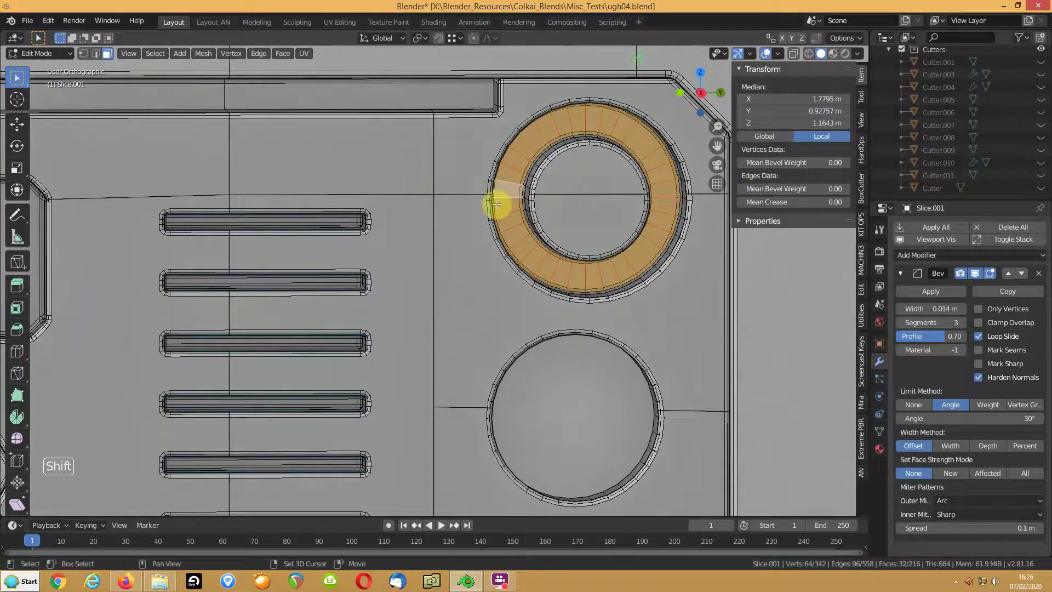
pyautogui.hotkey('shift', '2')
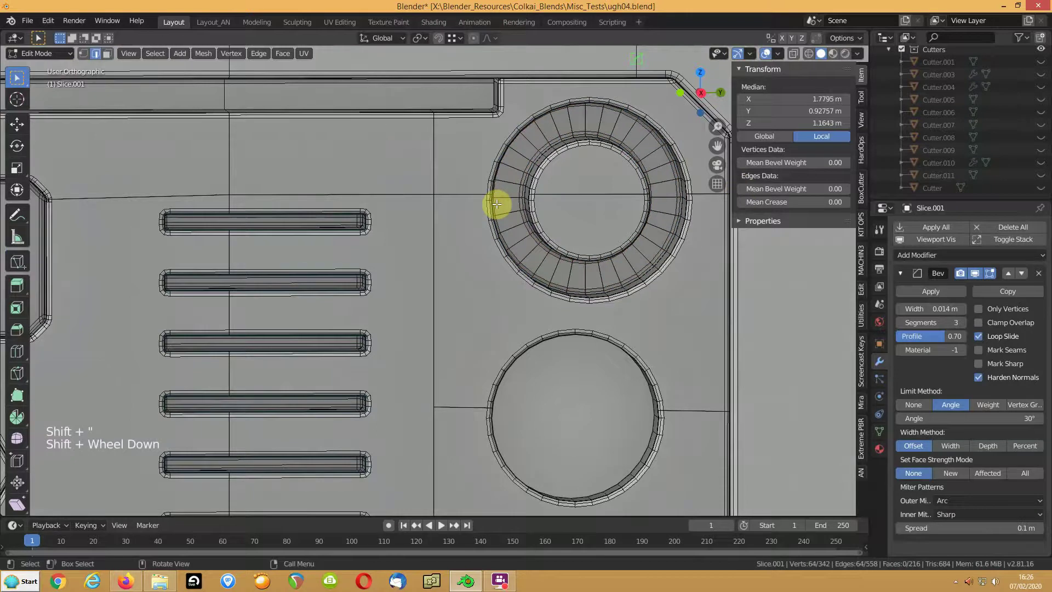
pyautogui.moveTo(533, 248); pyautogui.dragTo(543, 246, button='middle')
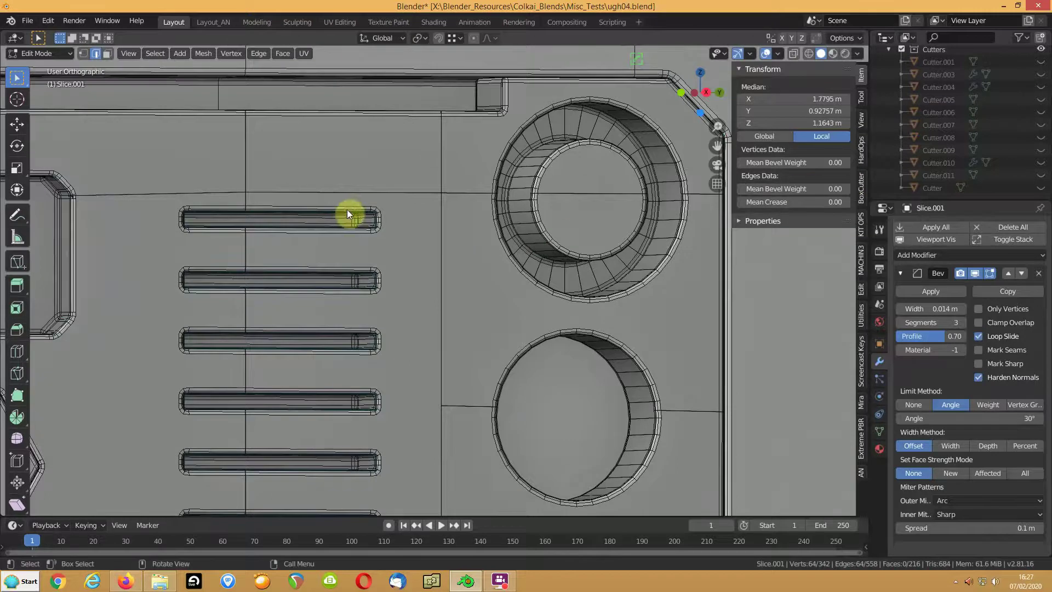
pyautogui.moveTo(492, 203); pyautogui.dragTo(449, 210, button='middle')
pyautogui.moveTo(507, 176); pyautogui.dragTo(509, 175, button='middle')
# Select the upper round recess's ring face loop, hide the Bevel modifier and convert the selection to boundary edges.
pyautogui.press('3')
pyautogui.keyDown('alt'); pyautogui.click(515, 168); pyautogui.keyUp('alt')
pyautogui.moveTo(487, 209); pyautogui.dragTo(485, 209, button='middle')
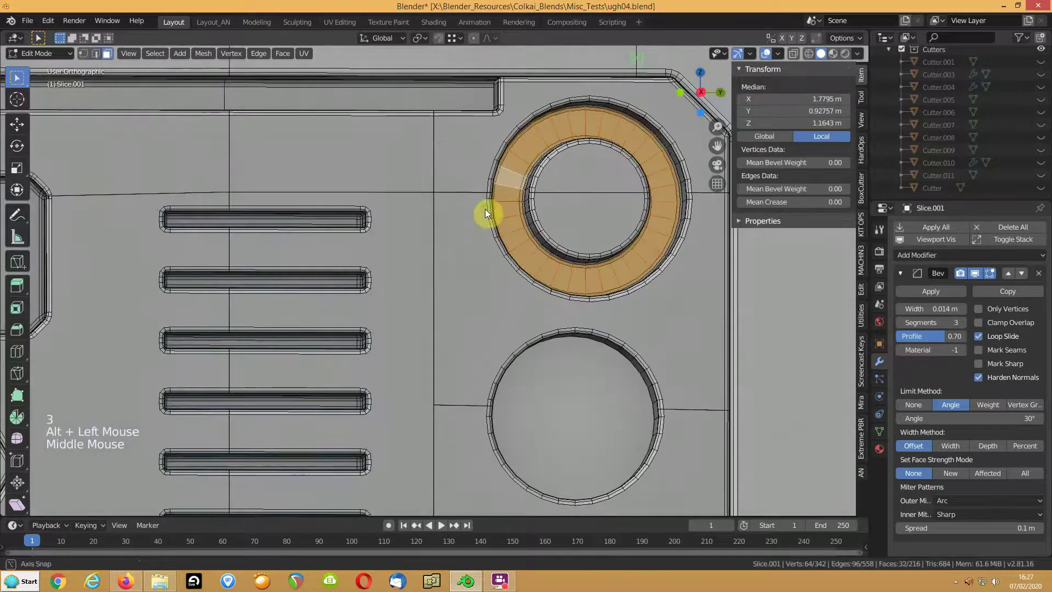
pyautogui.click(974, 273)
pyautogui.moveTo(564, 223); pyautogui.dragTo(579, 226, button='middle')
pyautogui.hotkey('shift', '2')
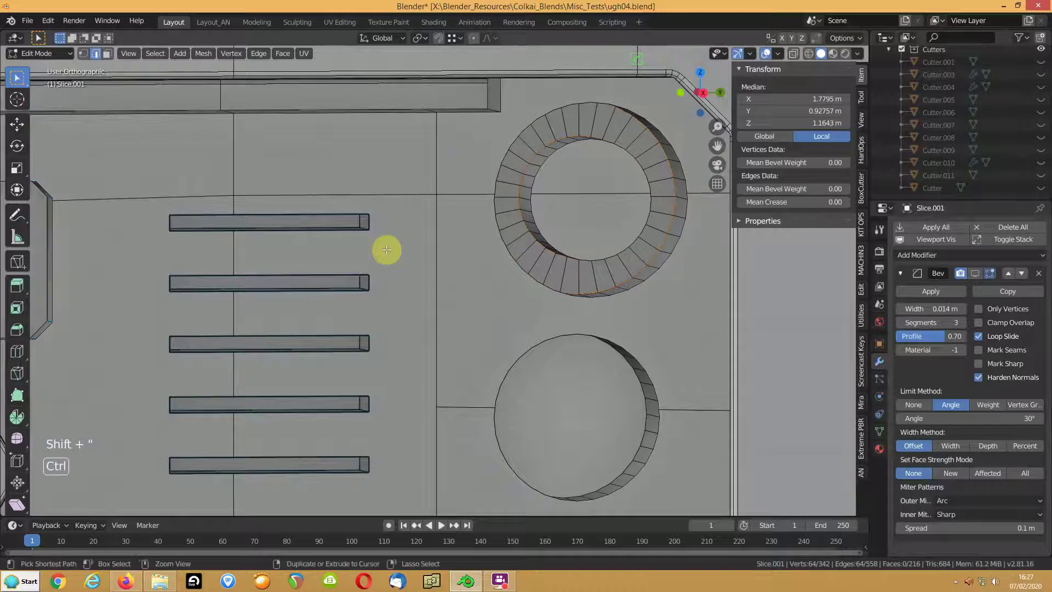
# Mark the ring's boundary edges sharp and set their mean bevel weight to 0.2.
pyautogui.hotkey('ctrl', '2')
pyautogui.click(798, 199)
pyautogui.doubleClick(792, 188)
pyautogui.write('.2')
pyautogui.press('Return')
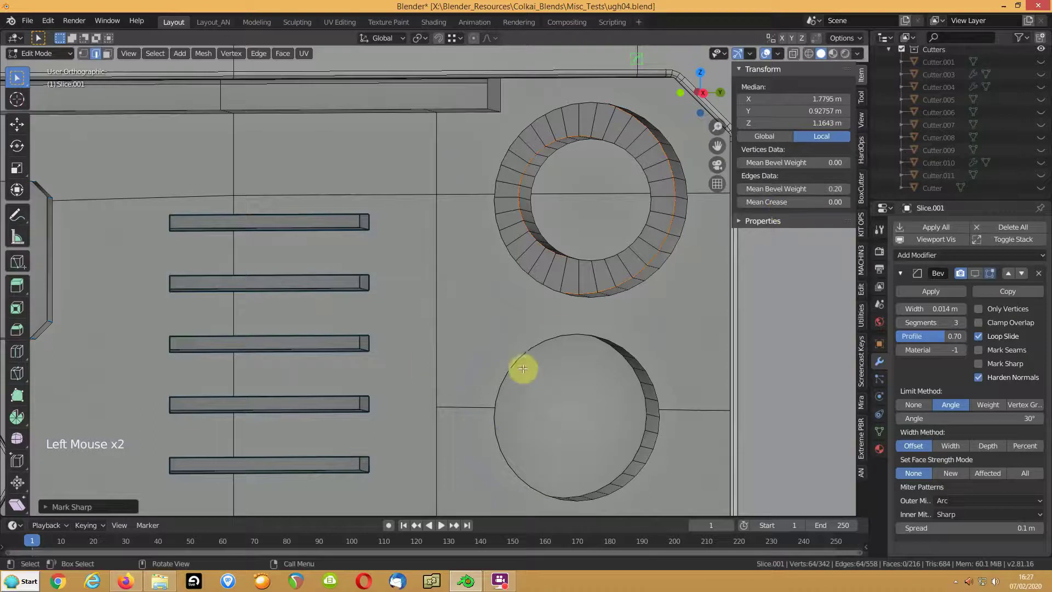
# Show the Bevel modifier with the Weight limit method and set its width to about 0.019 m in object mode.
pyautogui.click(985, 404)
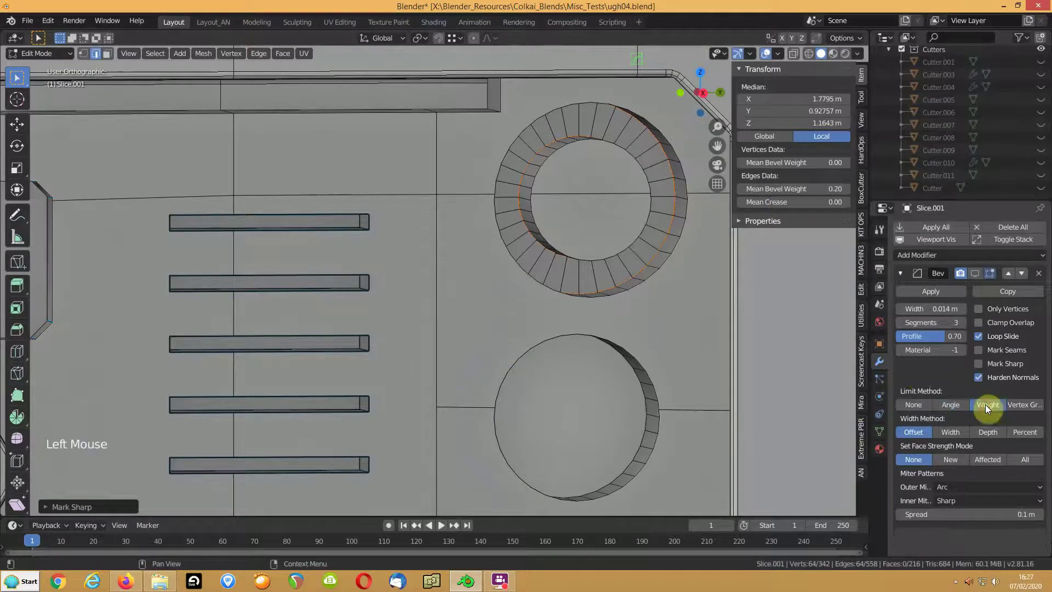
pyautogui.click(975, 274)
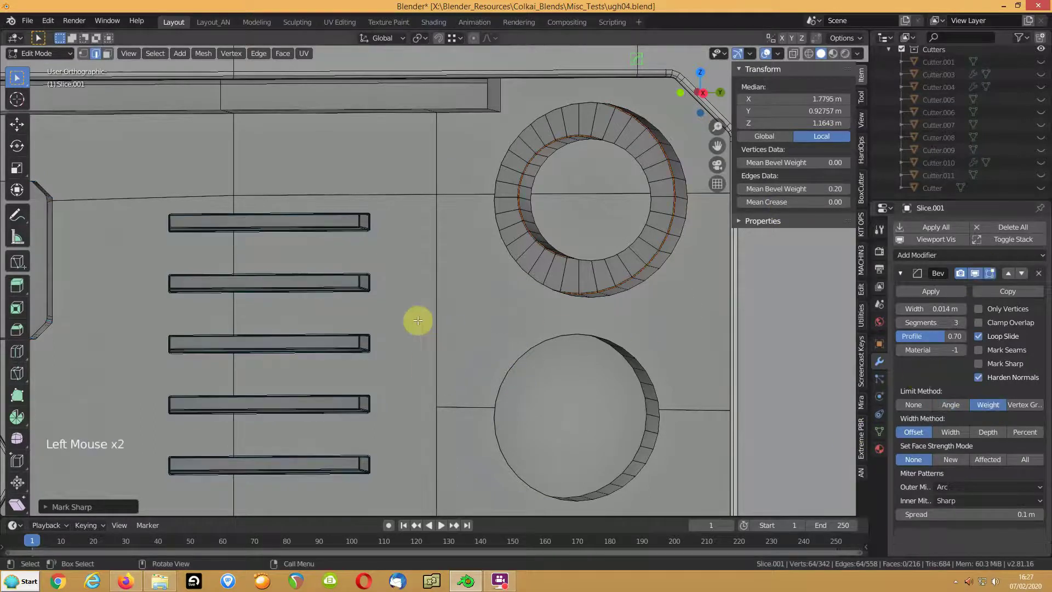
pyautogui.press('Tab')
pyautogui.moveTo(405, 326); pyautogui.dragTo(378, 348, button='middle')
pyautogui.keyDown('shift'); pyautogui.click(931, 309); pyautogui.keyUp('shift')
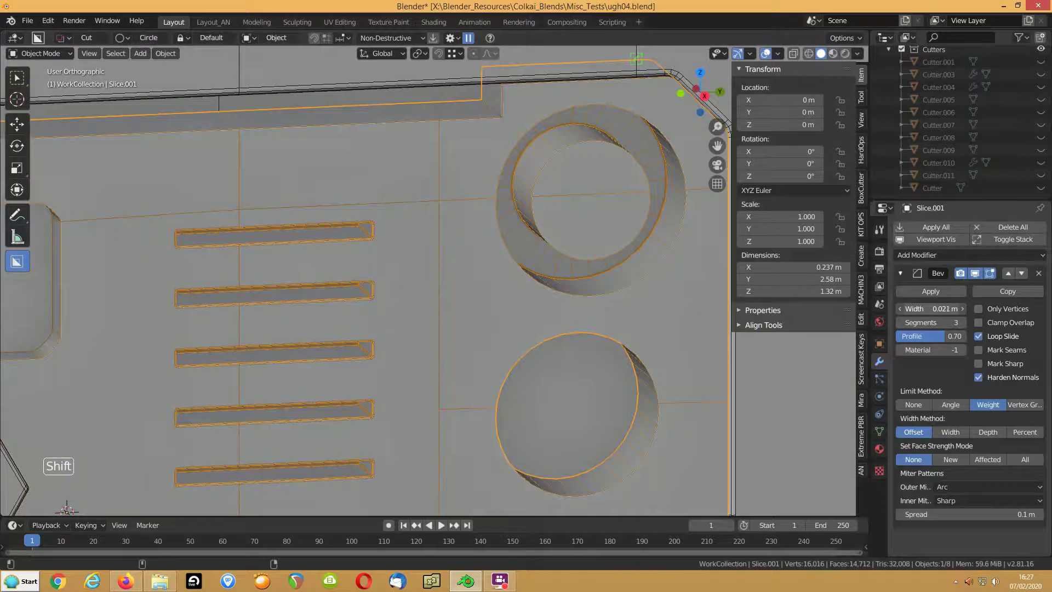
pyautogui.keyDown('shift'); pyautogui.moveTo(931, 308); pyautogui.dragTo(864, 305); pyautogui.keyUp('shift')
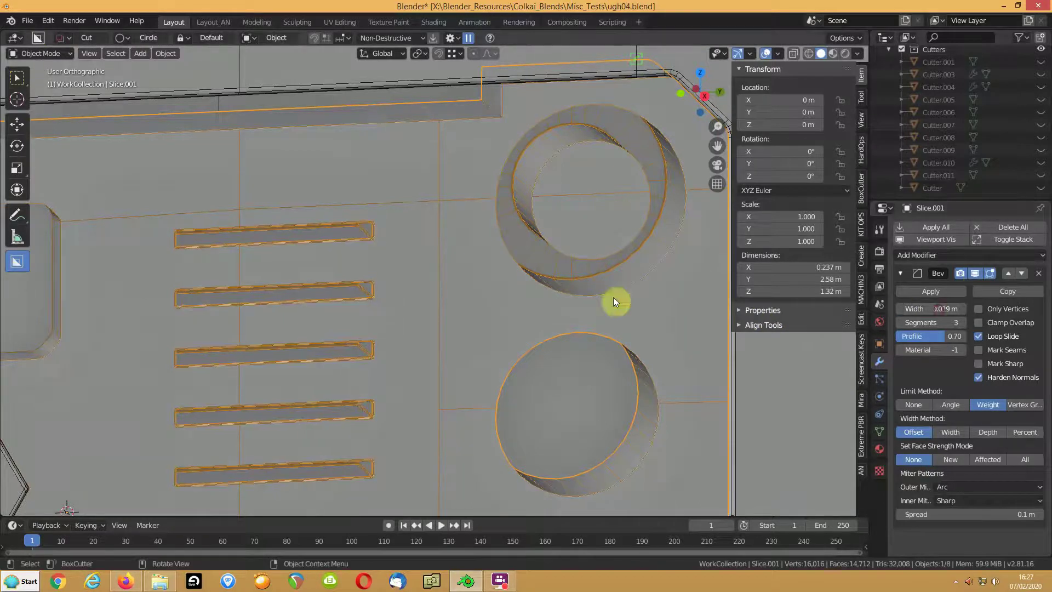
# Run the Hard Ops Ssharpen operation on the side panel and check the resulting bevels.
pyautogui.press('q')
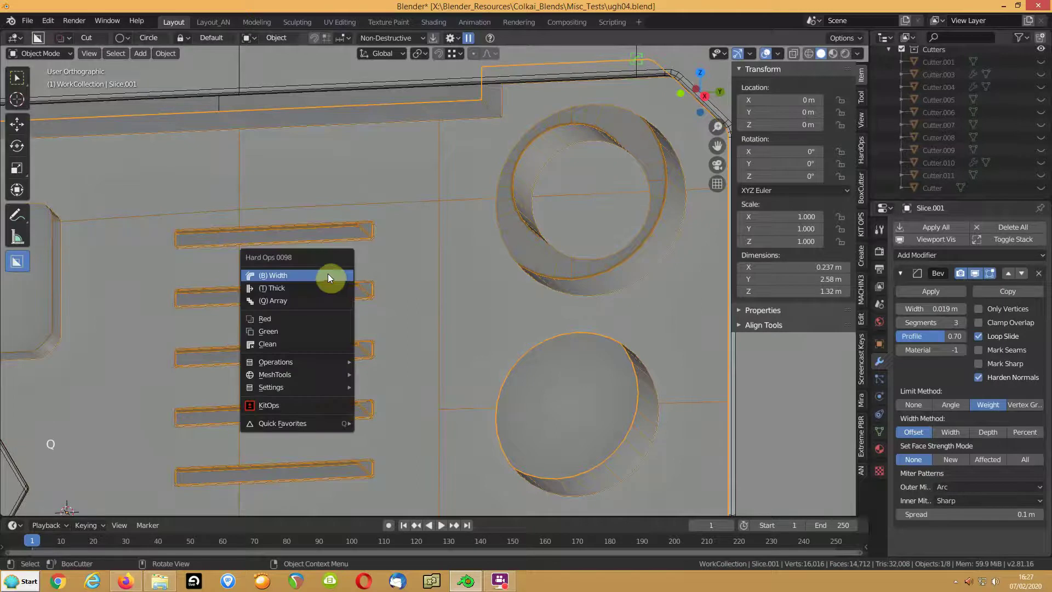
pyautogui.press('q')
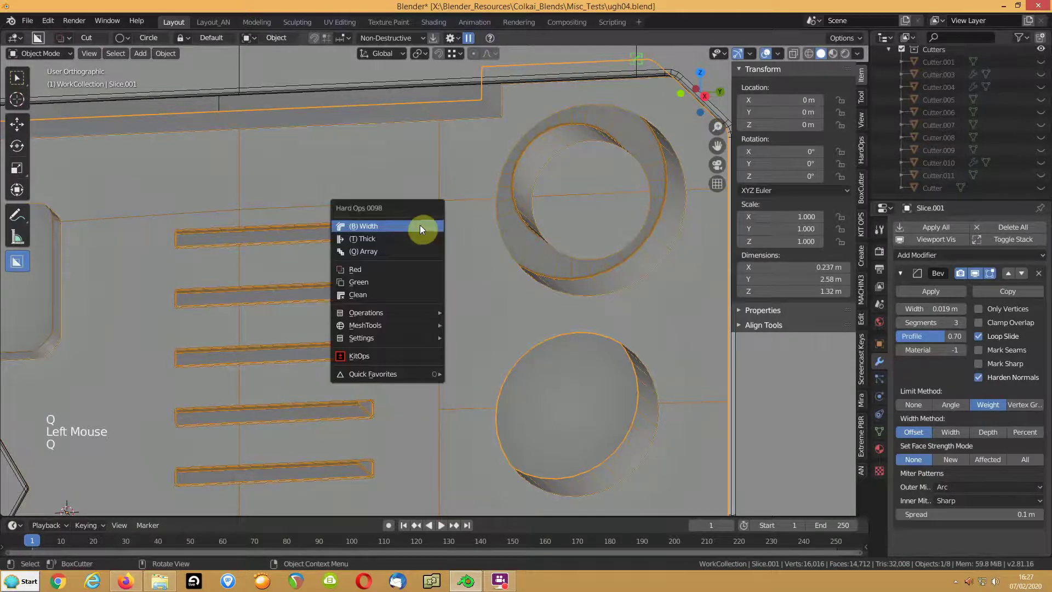
pyautogui.moveTo(386, 312)
pyautogui.click(462, 367)
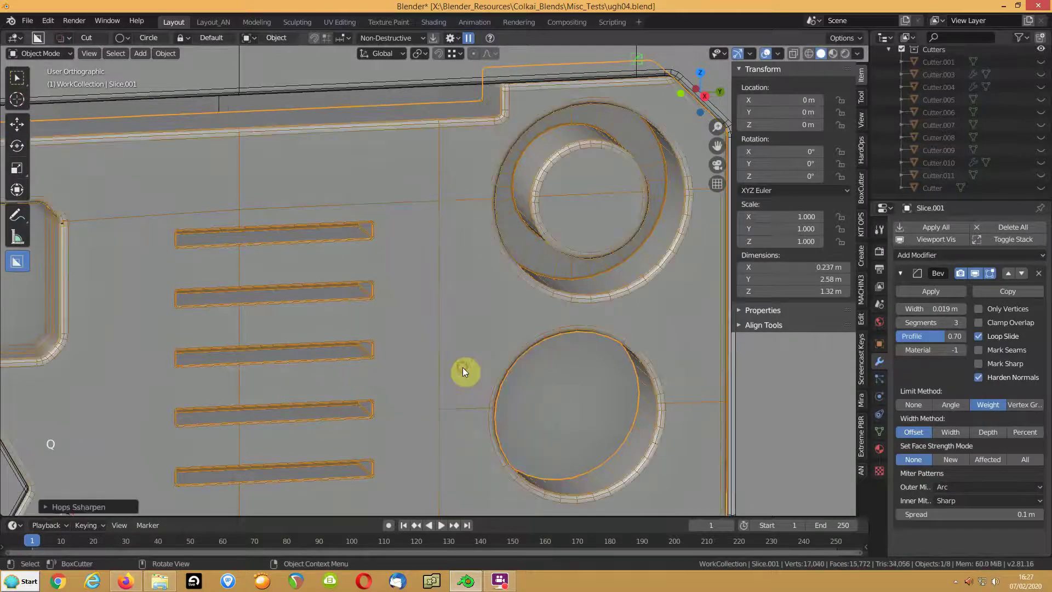
pyautogui.moveTo(415, 296); pyautogui.dragTo(320, 268, button='middle')
pyautogui.moveTo(462, 341); pyautogui.dragTo(562, 271, button='middle')
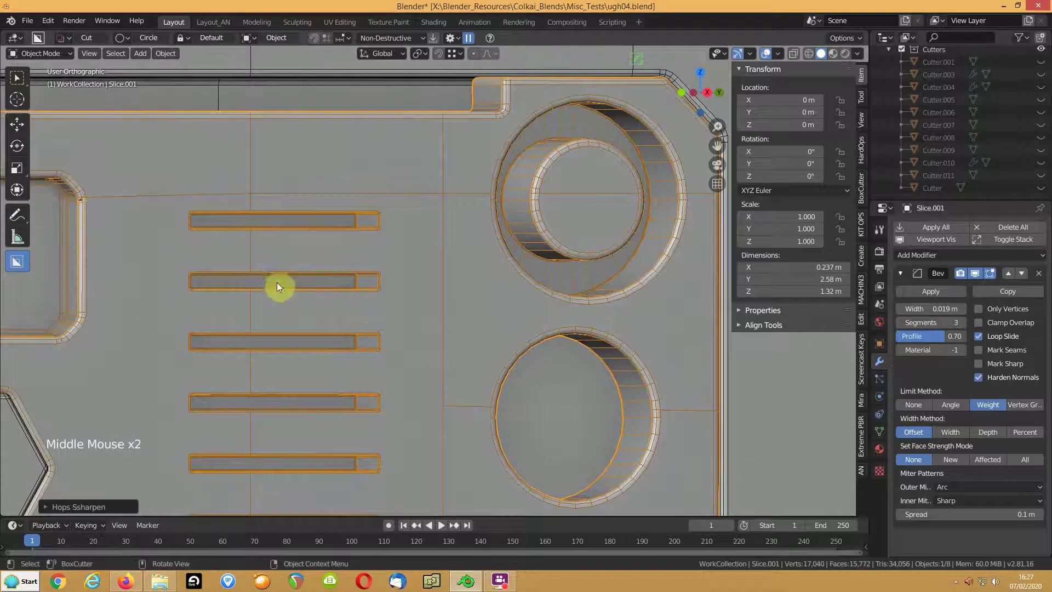
# Reduce the side panel's bevel width to about 0.013 with the Hard Ops Width tool.
pyautogui.press('q')
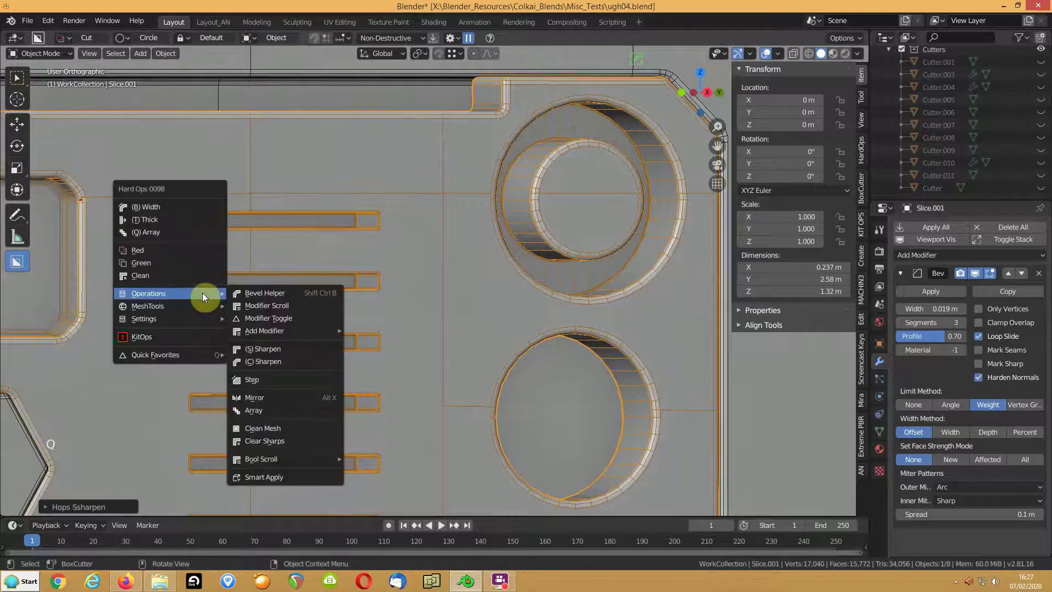
pyautogui.click(160, 206)
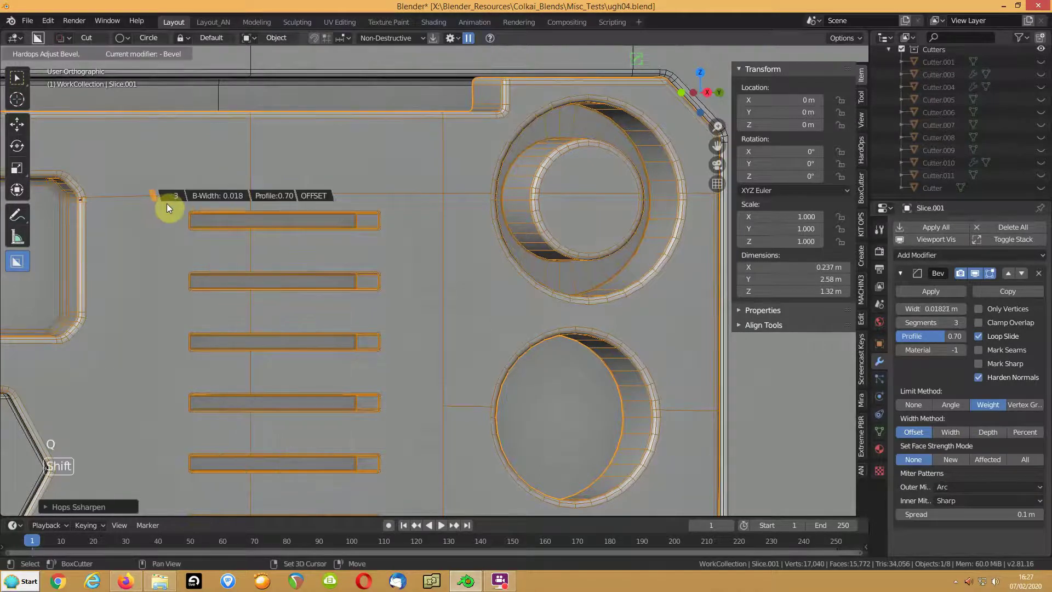
pyautogui.click(194, 211)
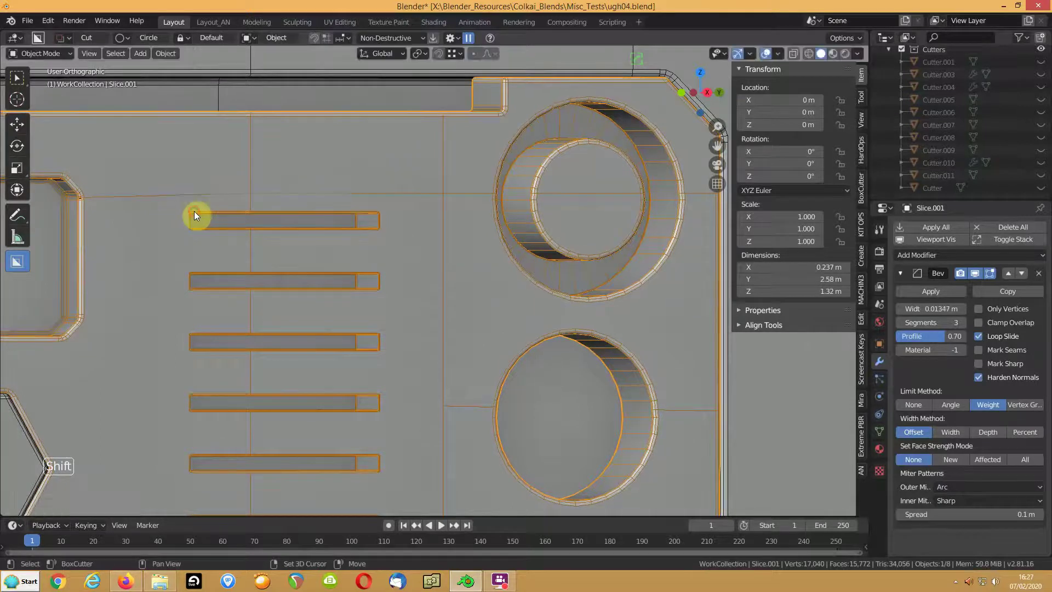
# Hide the Bevel modifier and merge the stray vertex into the chamfered rectangular recess's upper-right corner vertex in edit mode.
pyautogui.click(974, 273)
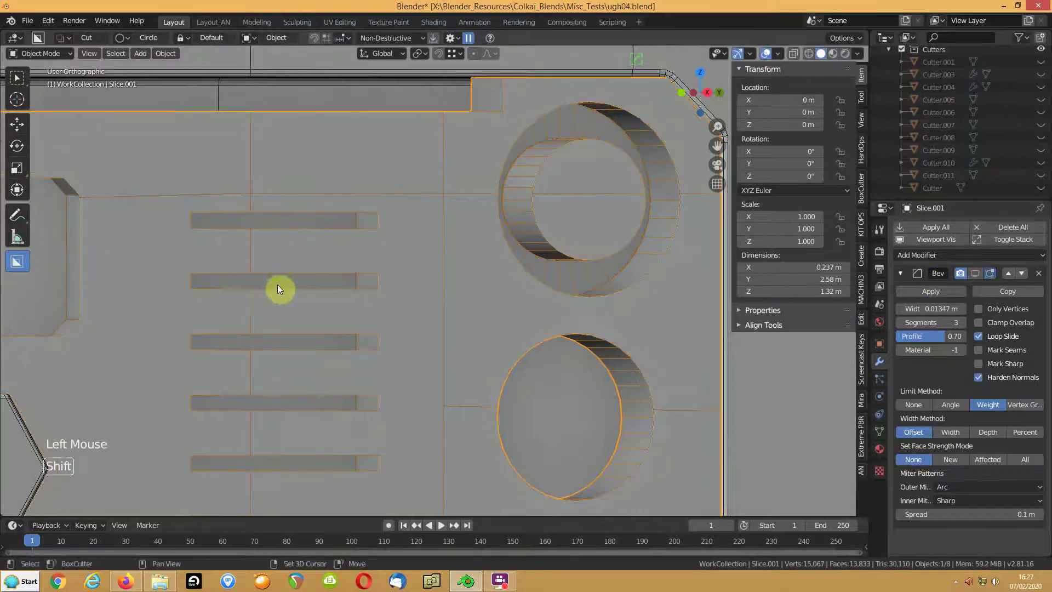
pyautogui.keyDown('shift'); pyautogui.moveTo(275, 284); pyautogui.dragTo(528, 321, button='middle'); pyautogui.keyUp('shift')
pyautogui.click(343, 267)
pyautogui.press('Tab')
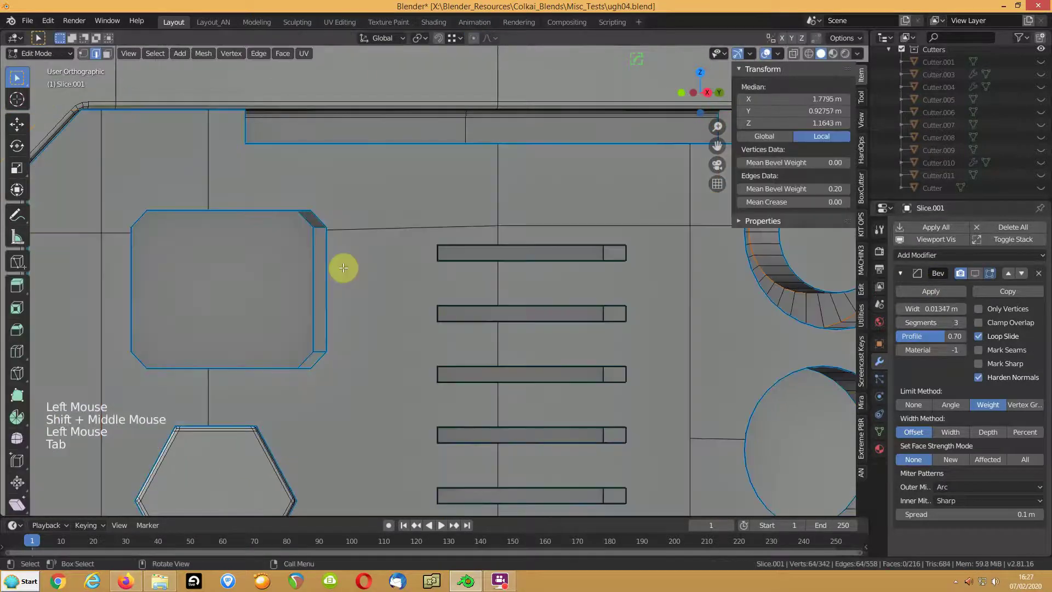
pyautogui.press('1')
pyautogui.click(325, 236)
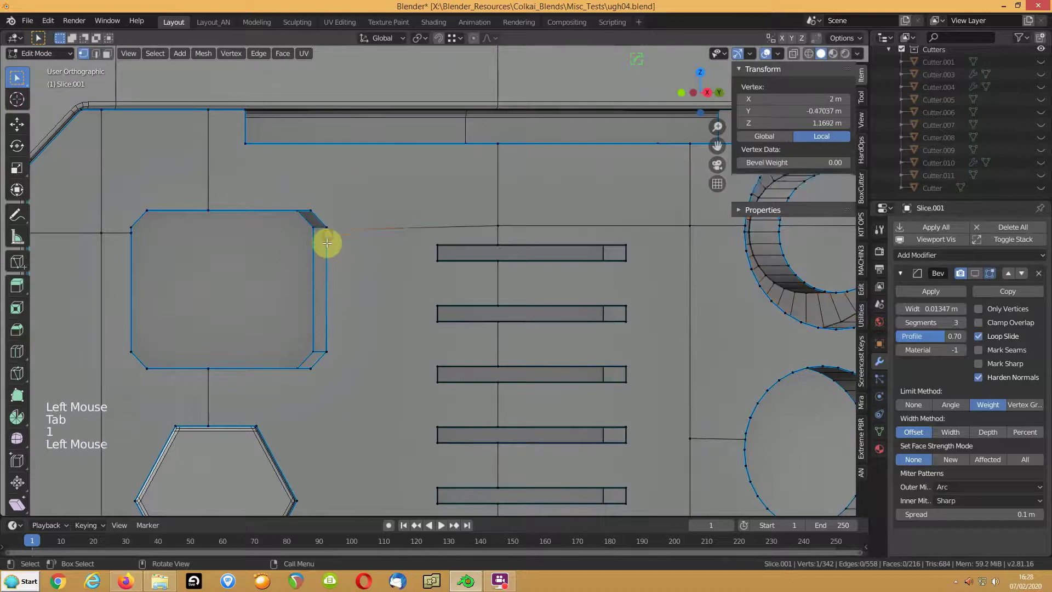
pyautogui.keyDown('shift'); pyautogui.click(327, 214); pyautogui.keyUp('shift')
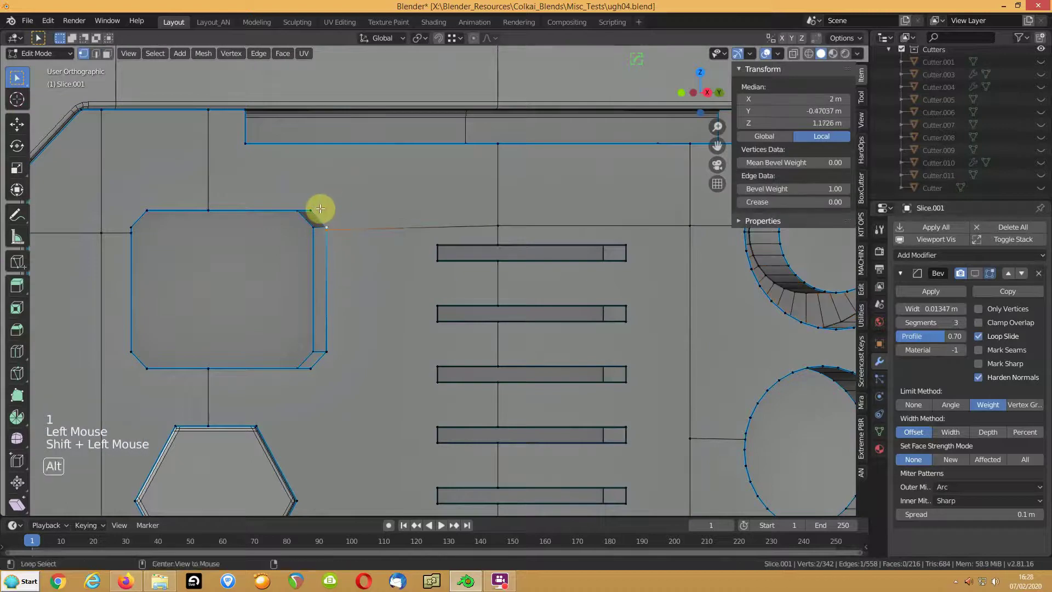
pyautogui.hotkey('alt', 'm')
pyautogui.click(321, 209)
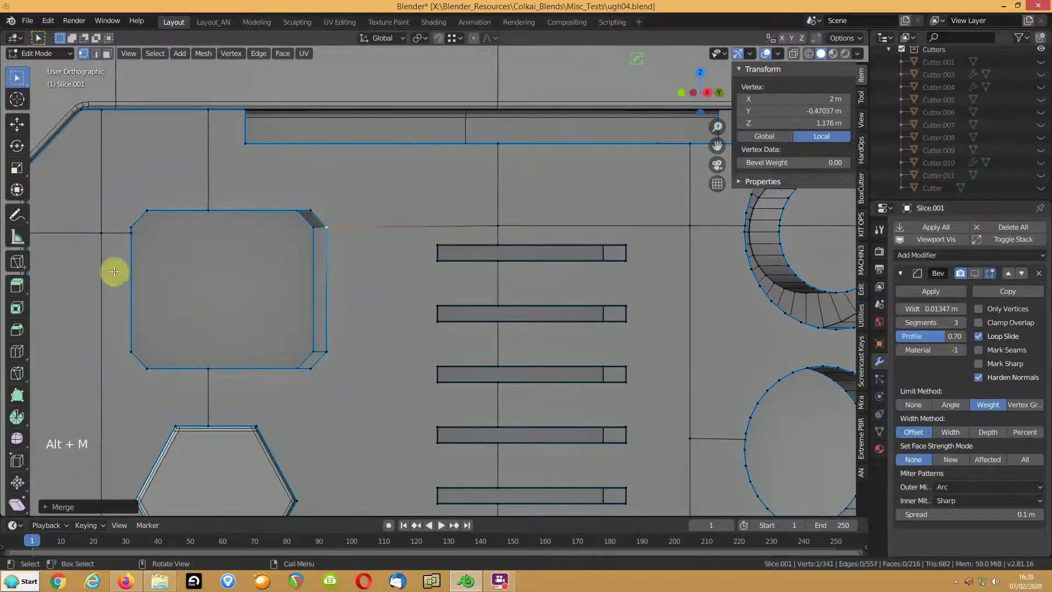
# Merge the stray vertex on the rectangular recess's left side into the upper-left corner vertex.
pyautogui.click(131, 226)
pyautogui.keyDown('shift'); pyautogui.click(147, 211); pyautogui.keyUp('shift')
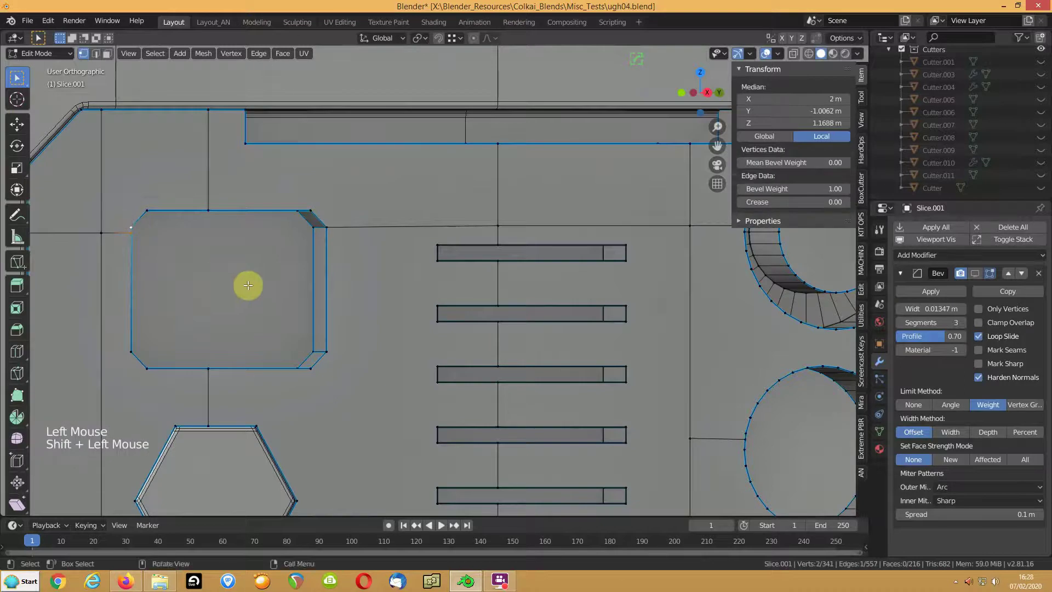
pyautogui.hotkey('alt', 'm')
pyautogui.click(244, 283)
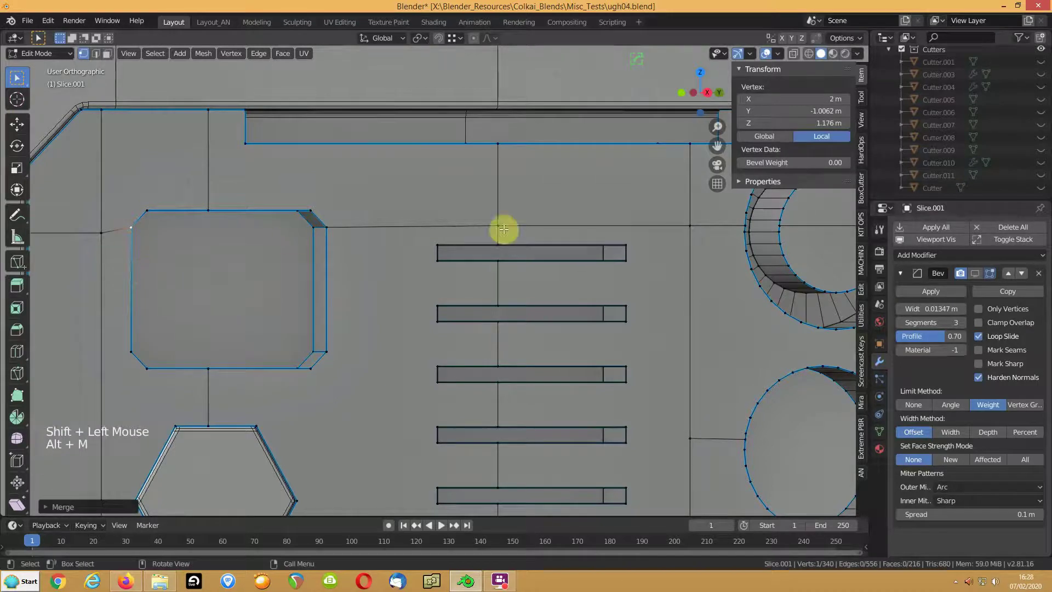
# Slide the edge-crossing vertex left of the rectangular recess slightly upward to line up with the merged corner vertex.
pyautogui.click(86, 236)
pyautogui.press('g')
pyautogui.press('g')
pyautogui.click(85, 230)
# Dissolve the edge that crosses the floor of the upper round recess.
pyautogui.keyDown('shift'); pyautogui.moveTo(301, 317); pyautogui.dragTo(294, 274, button='middle'); pyautogui.keyUp('shift')
pyautogui.keyDown('shift'); pyautogui.scroll(-1, 390, 301); pyautogui.keyUp('shift')
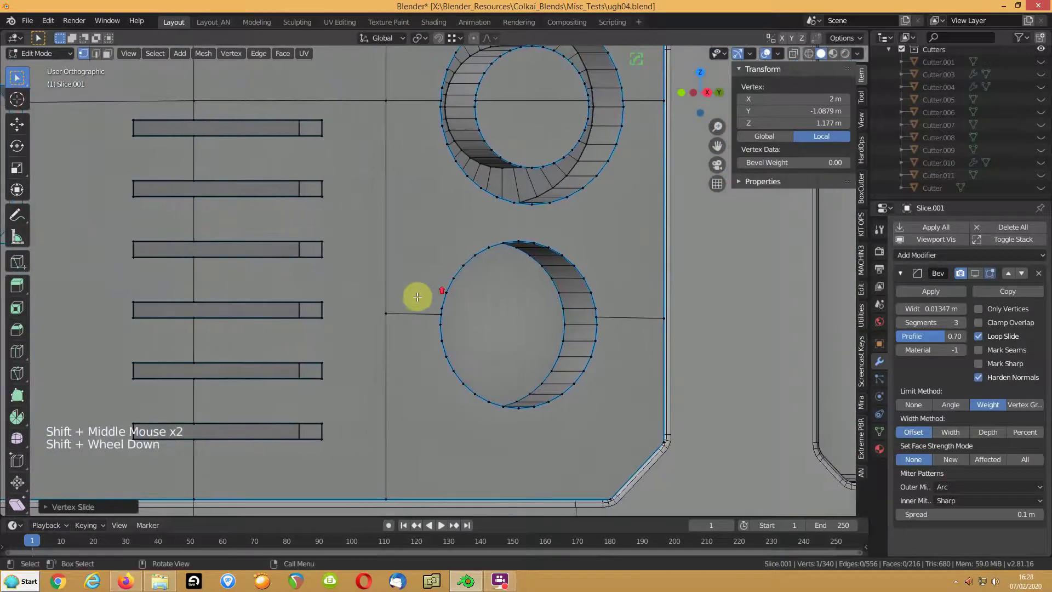
pyautogui.moveTo(431, 304)
pyautogui.mouseDown(button='middle')
pyautogui.moveTo(453, 275)
pyautogui.moveTo(423, 272)
pyautogui.moveTo(467, 277)
pyautogui.moveTo(422, 320)
pyautogui.mouseUp(button='middle')
pyautogui.scroll(3, 423, 320)
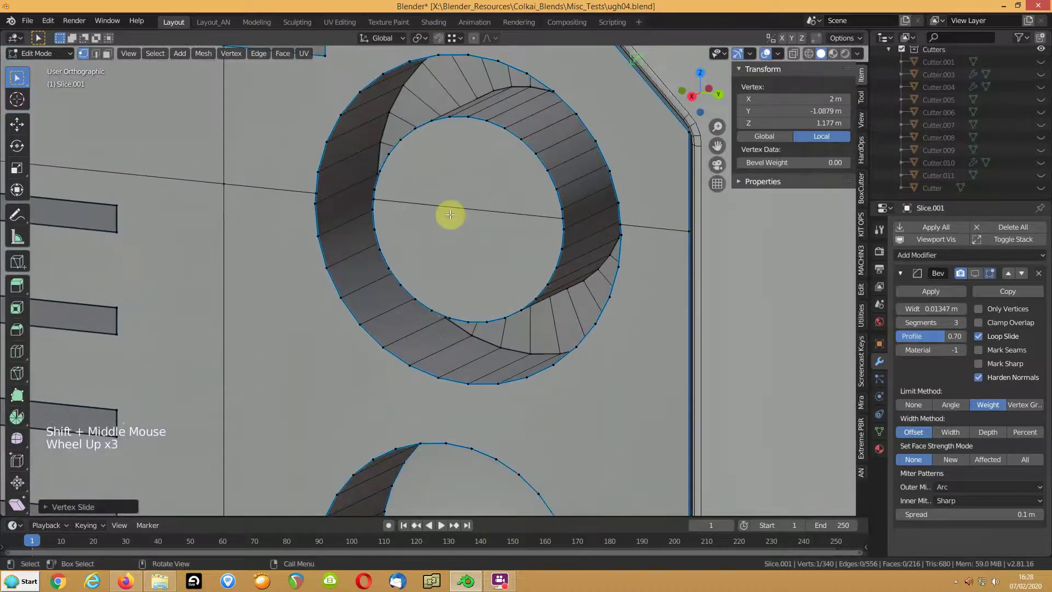
pyautogui.press('2')
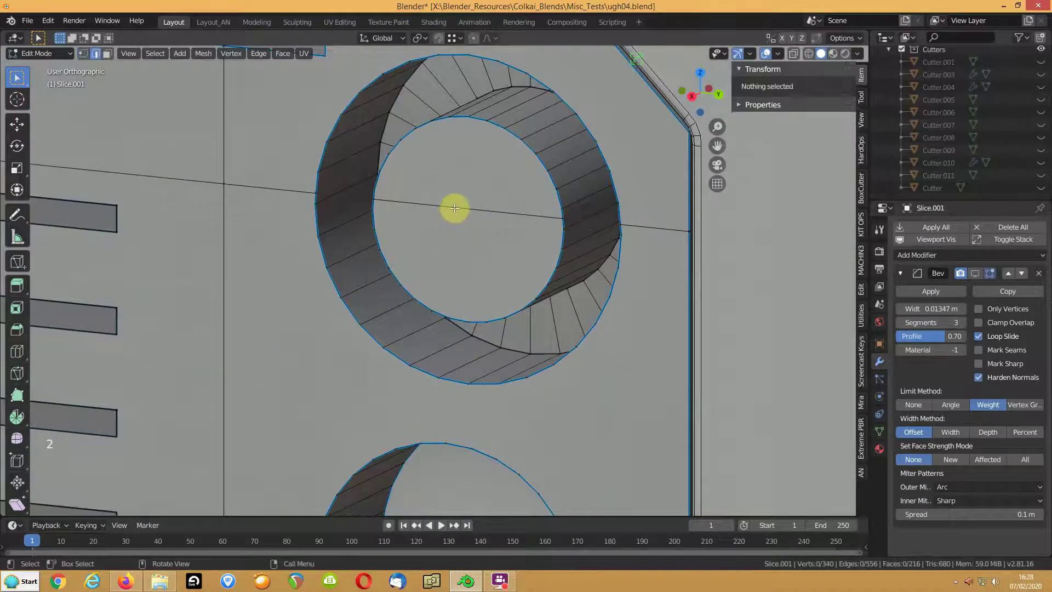
pyautogui.click(454, 208)
pyautogui.hotkey('ctrl', 'x')
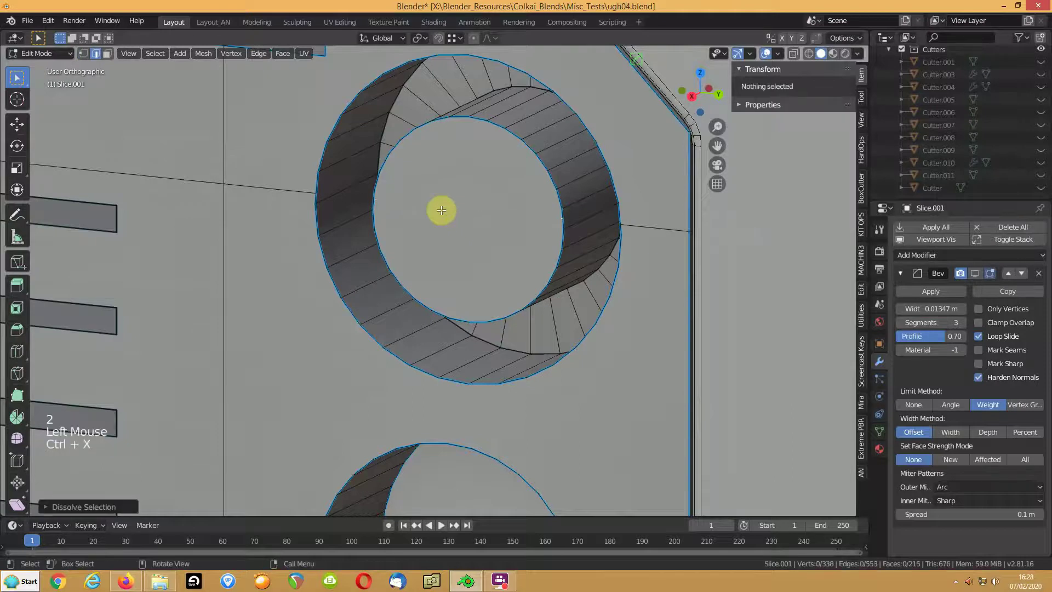
pyautogui.press('1')
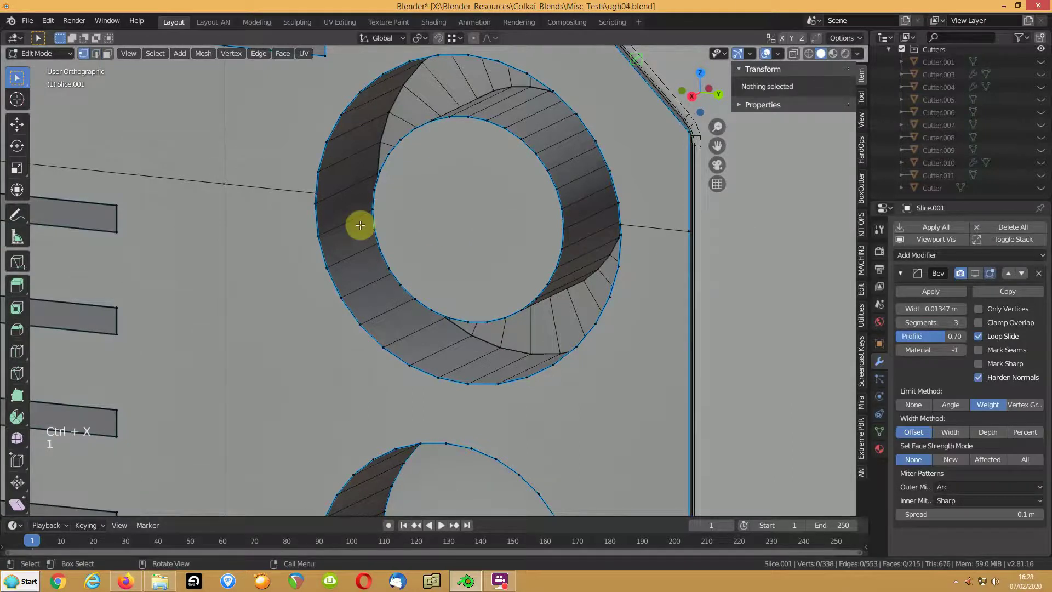
# Slide the rim vertex where the horizontal edge meets the upper round recess's left side slightly upward along the rim.
pyautogui.click(304, 194)
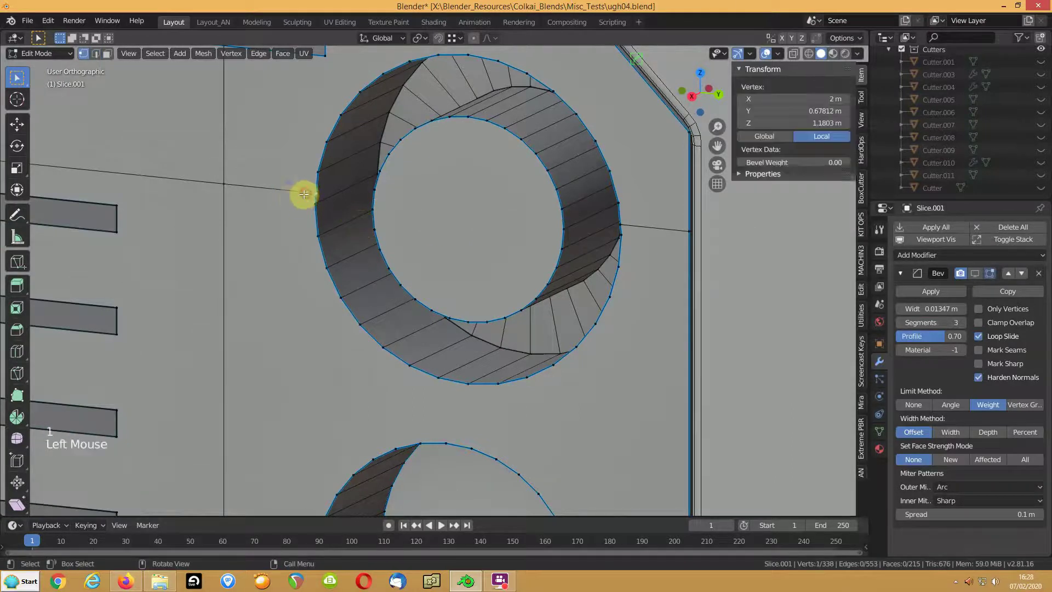
pyautogui.scroll(1, 241, 270)
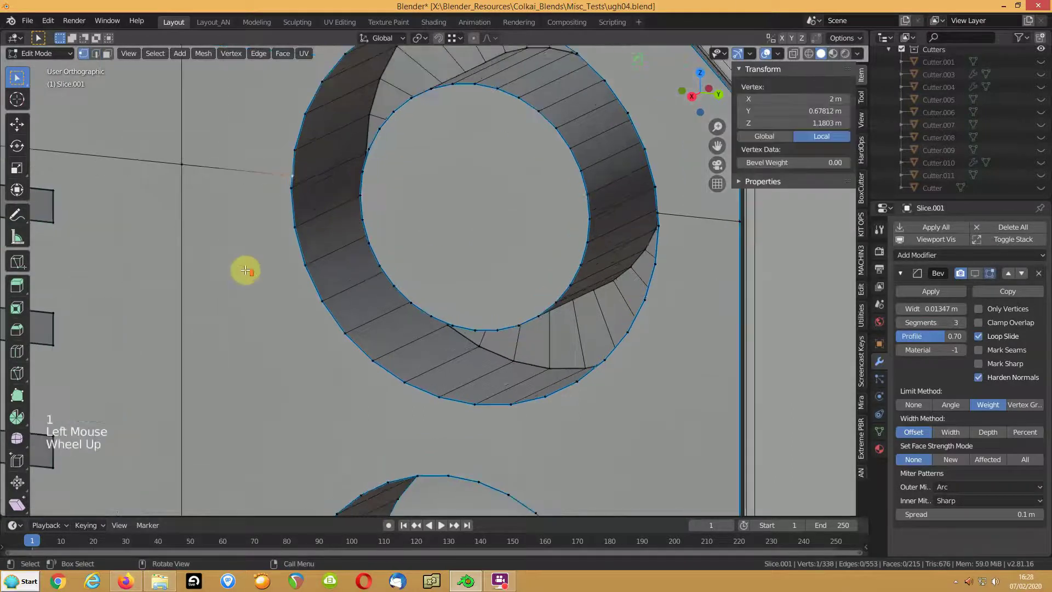
pyautogui.press('g')
pyautogui.press('g')
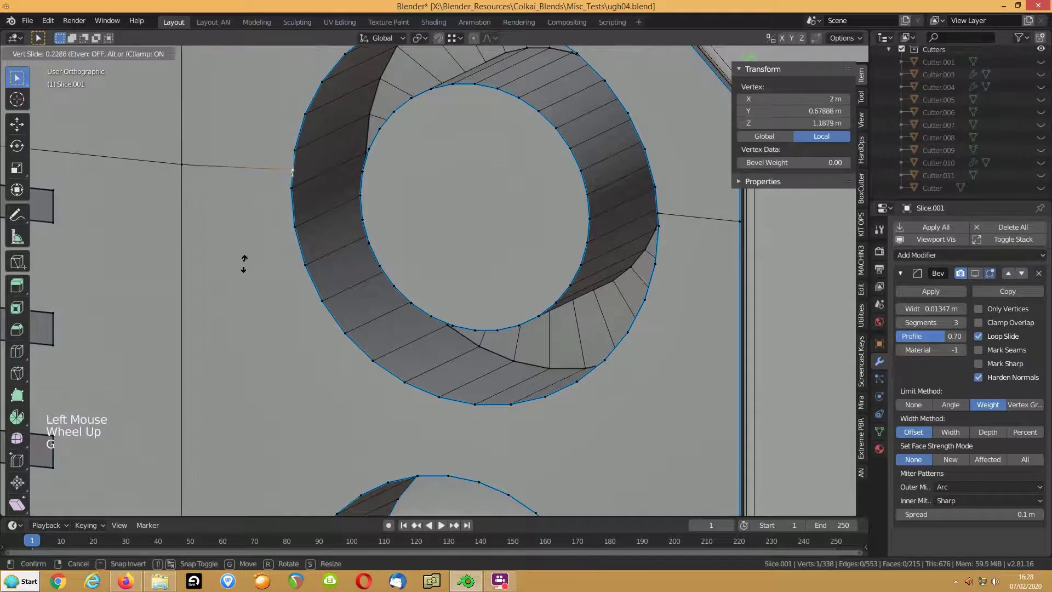
pyautogui.click(243, 261)
# Slide the rim vertex where the horizontal edge meets the upper round recess's right side slightly upward along the rim.
pyautogui.moveTo(622, 228); pyautogui.dragTo(397, 320, button='middle')
pyautogui.click(494, 276)
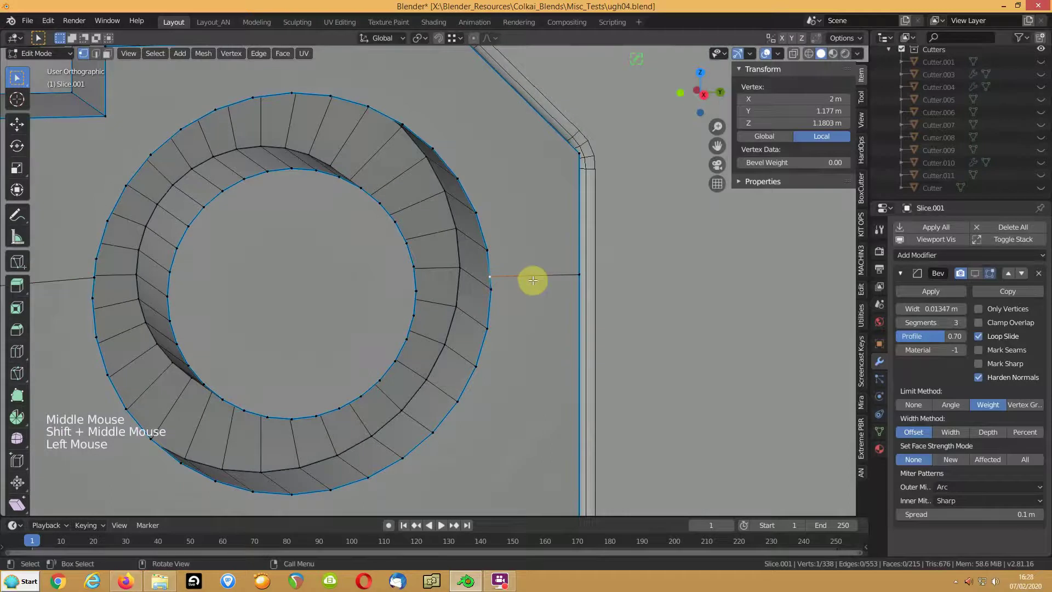
pyautogui.press('g')
pyautogui.press('g')
pyautogui.click(532, 273)
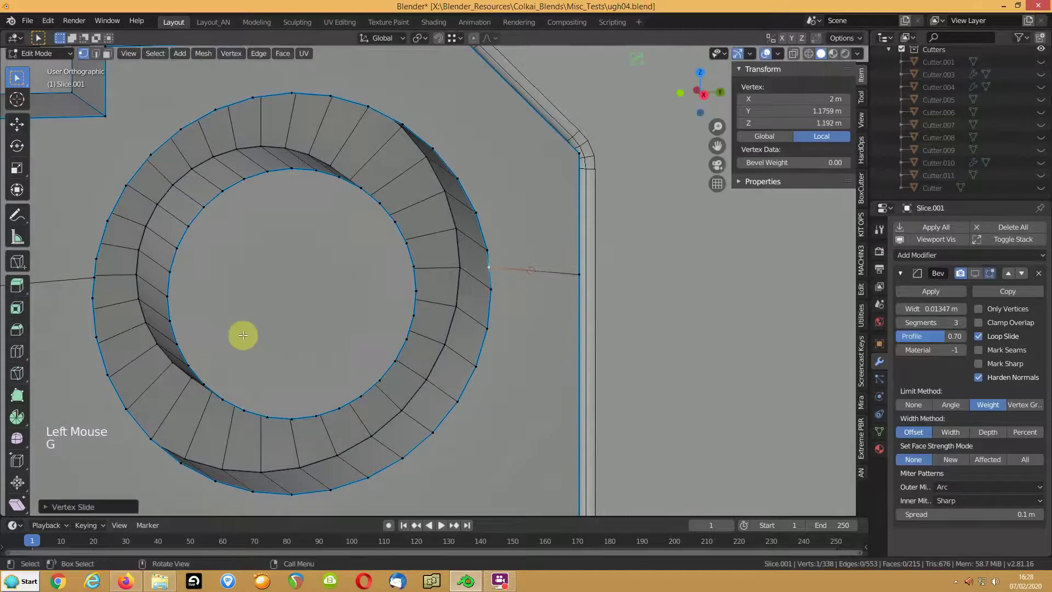
# Return to object mode, show the panel's Bevel modifier in the viewport again and save the file.
pyautogui.scroll(-3, 295, 350)
pyautogui.moveTo(309, 355); pyautogui.dragTo(317, 323, button='middle')
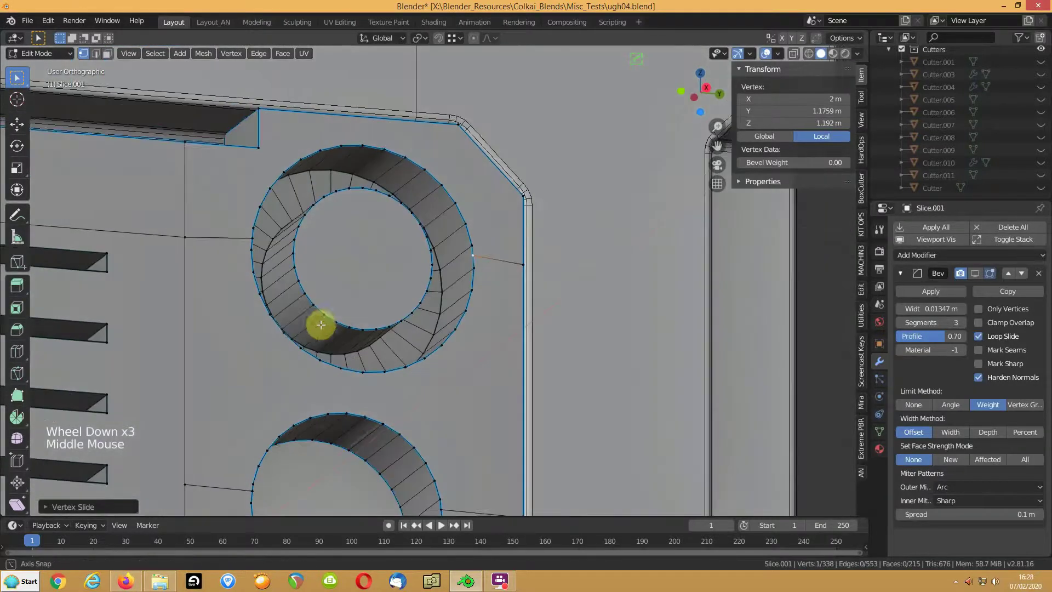
pyautogui.press('Tab')
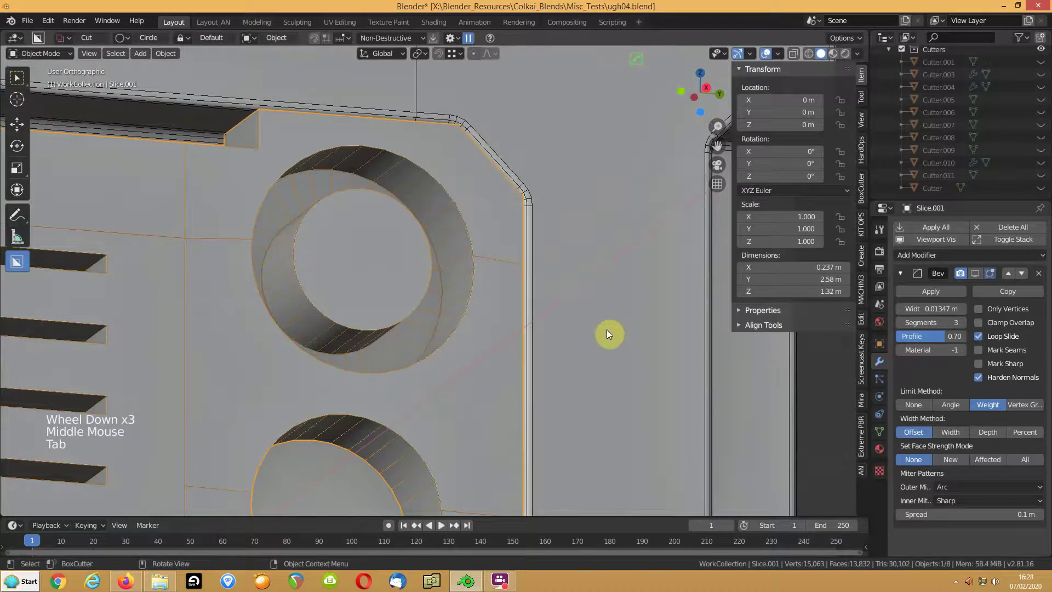
pyautogui.click(975, 272)
pyautogui.scroll(-3, 482, 329)
pyautogui.keyDown('shift'); pyautogui.moveTo(482, 344); pyautogui.dragTo(492, 308, button='middle'); pyautogui.keyUp('shift')
pyautogui.hotkey('ctrl', 's')
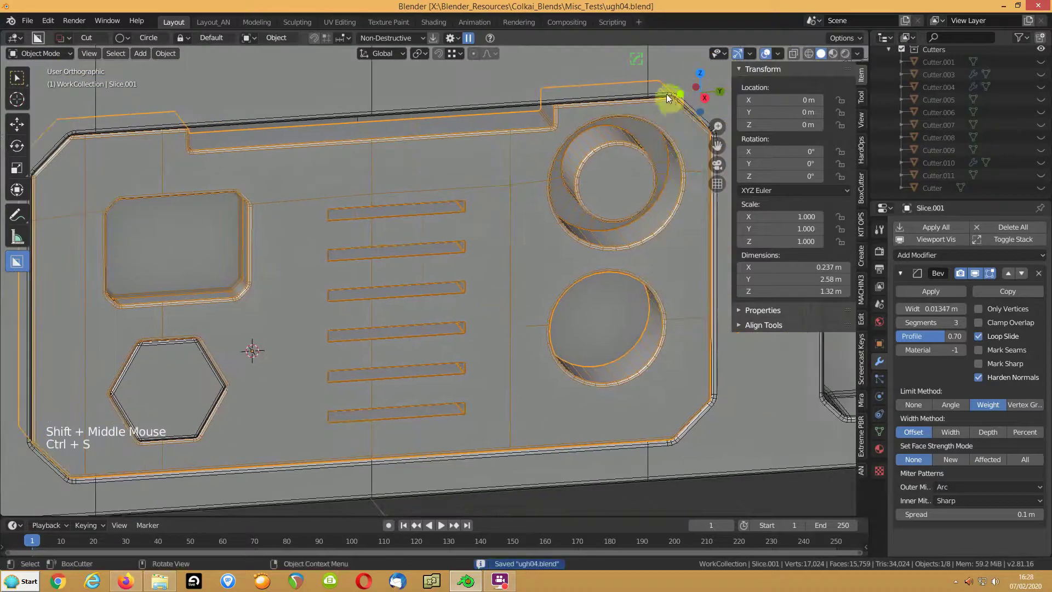
# Turn off the wireframe overlay and hide the viewport sidebar.
pyautogui.click(777, 57)
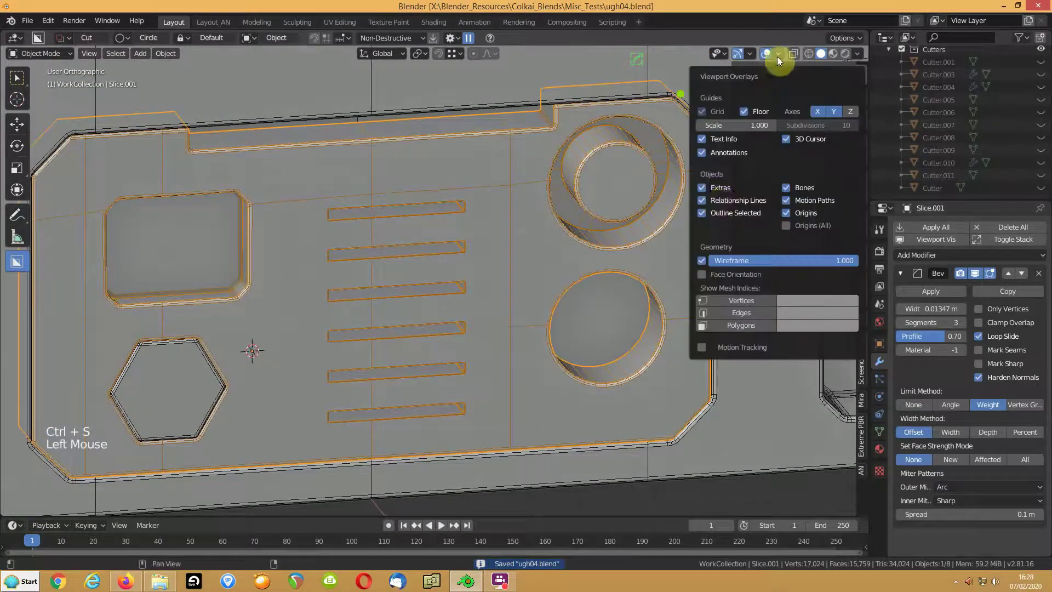
pyautogui.click(705, 261)
pyautogui.click(594, 337)
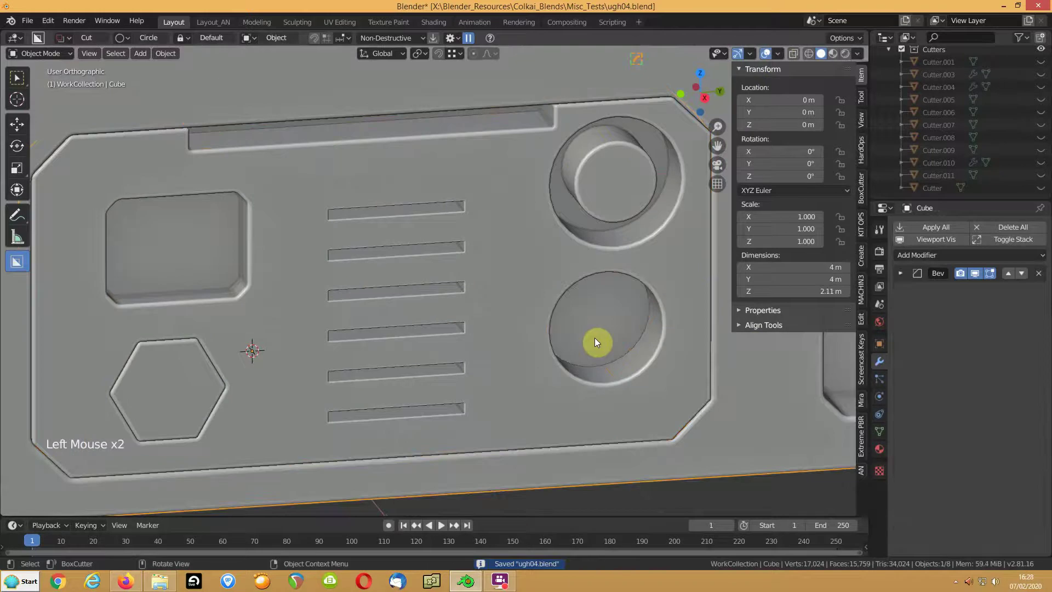
pyautogui.press('n')
# Enter edit mode on the side panel and select the ring of floor faces in the upper round recess.
pyautogui.moveTo(518, 260); pyautogui.dragTo(509, 245, button='middle')
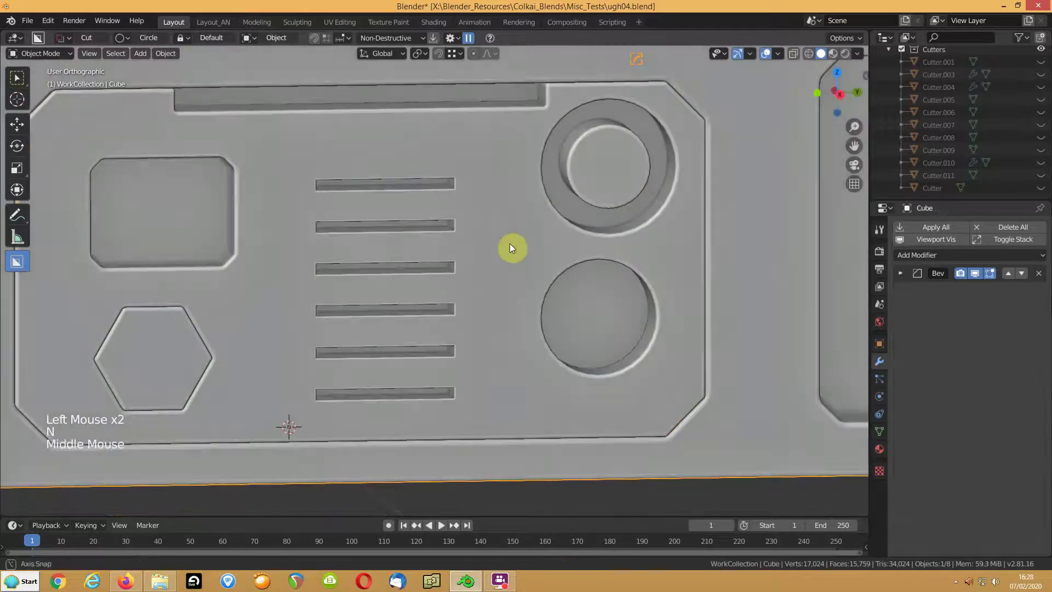
pyautogui.press('Tab')
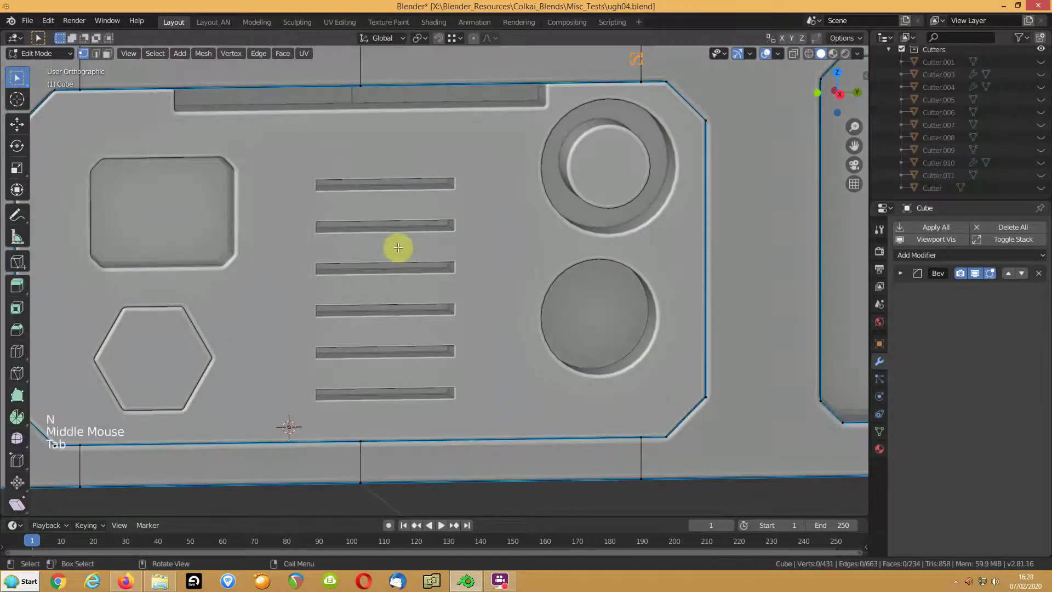
pyautogui.press('Tab')
pyautogui.click(391, 244)
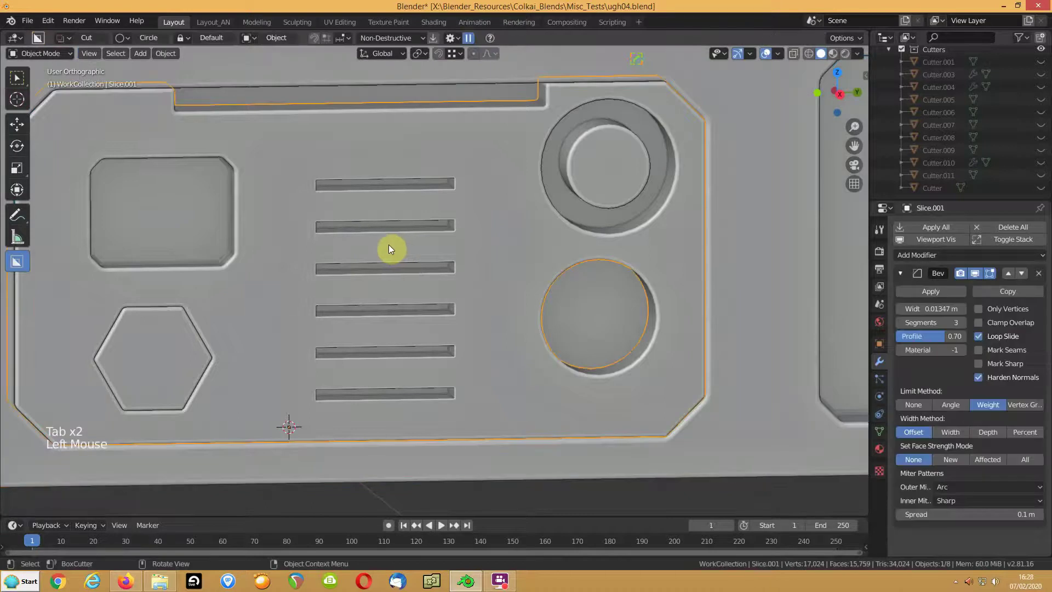
pyautogui.press('Tab')
pyautogui.press('3')
pyautogui.keyDown('alt'); pyautogui.click(576, 122); pyautogui.keyUp('alt')
pyautogui.keyDown('alt'); pyautogui.click(578, 114); pyautogui.keyUp('alt')
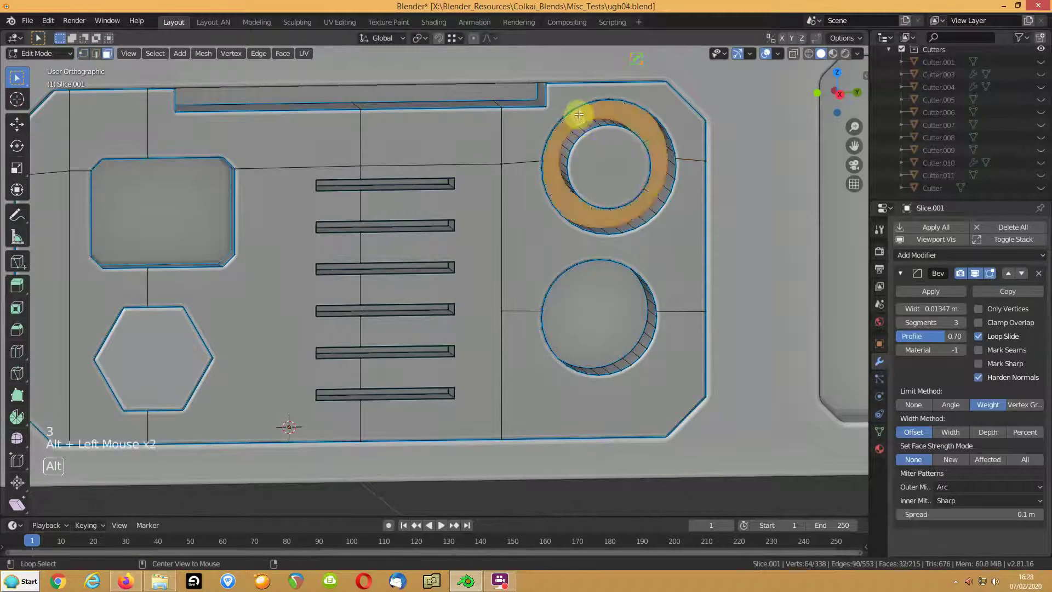
# Add a second material slot to the side panel with a new material named EmitBlue.
pyautogui.click(879, 449)
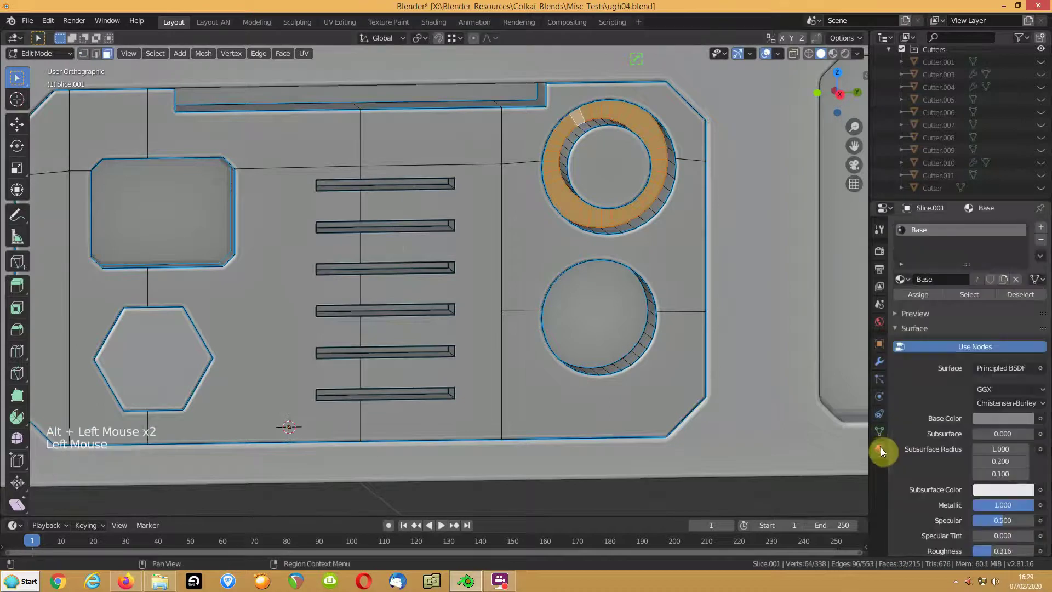
pyautogui.click(1040, 229)
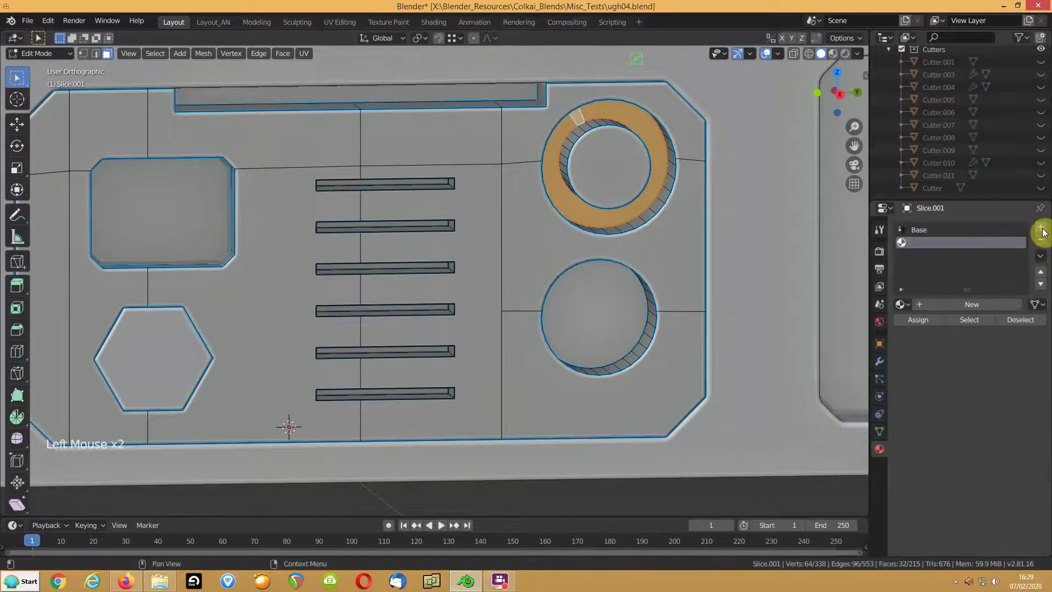
pyautogui.click(948, 307)
pyautogui.click(948, 306)
pyautogui.write('Emi')
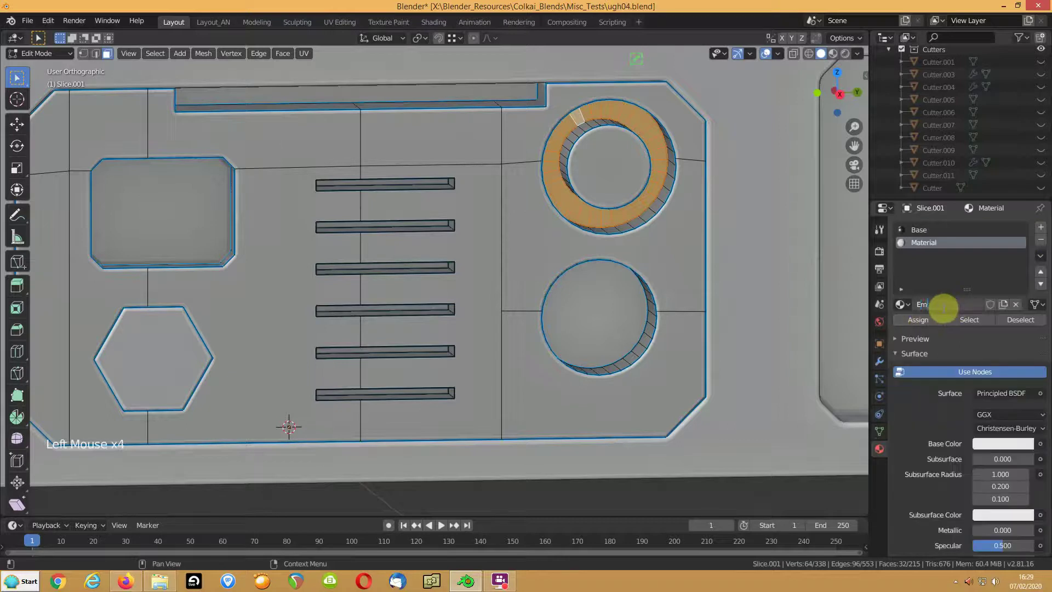
pyautogui.write('tBlue')
pyautogui.press('Return')
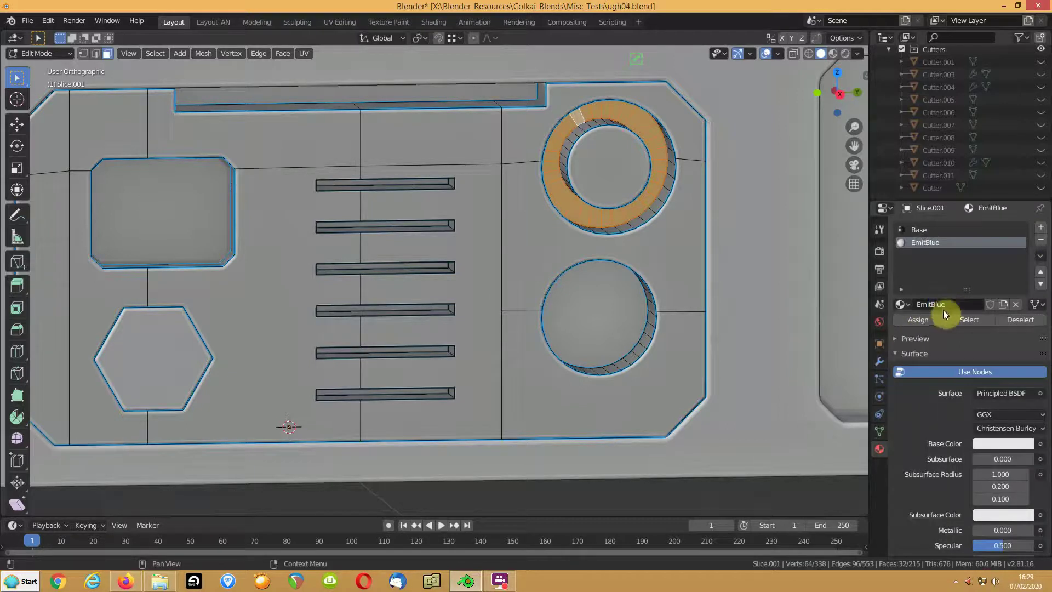
# Change EmitBlue's surface to an Emission shader and set its colour to bright cyan.
pyautogui.click(986, 392)
pyautogui.click(884, 146)
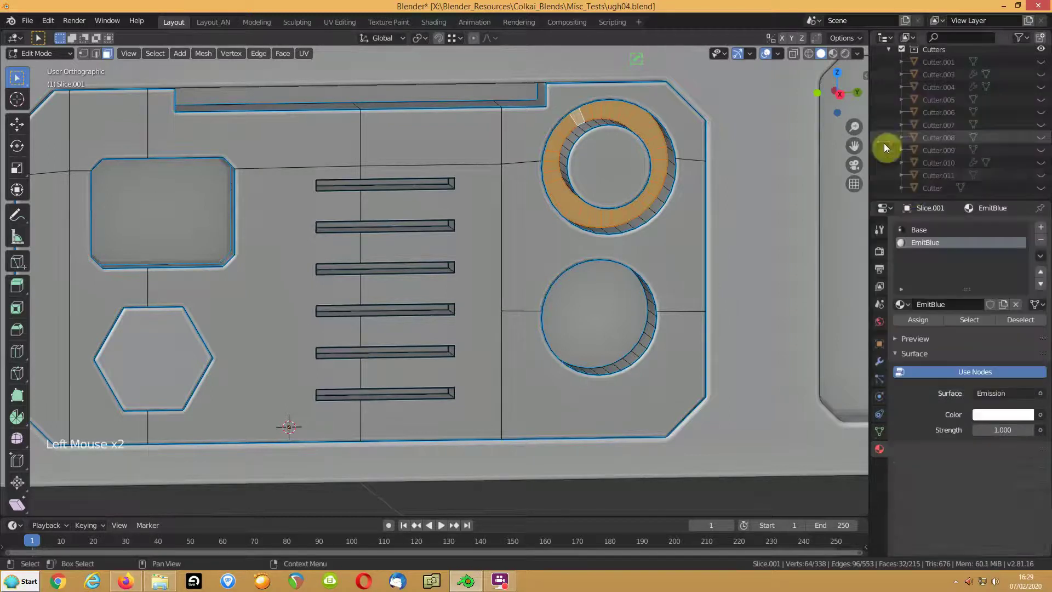
pyautogui.click(989, 414)
pyautogui.click(968, 241)
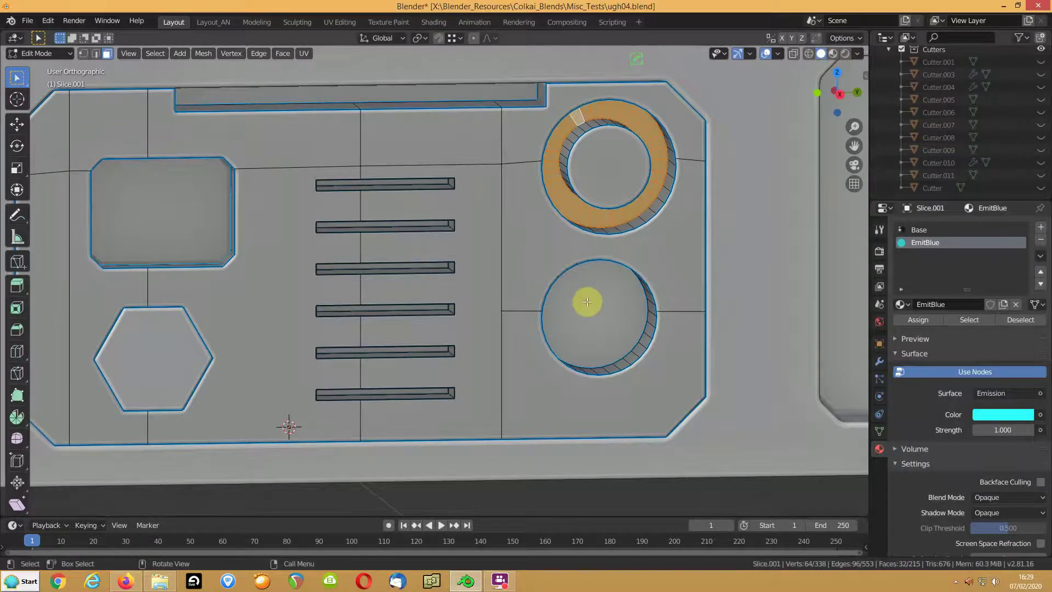
# Inset the front face of the hexagonal insert to leave a border around a smaller hexagon.
pyautogui.keyDown('shift'); pyautogui.moveTo(284, 281); pyautogui.dragTo(389, 296, button='middle'); pyautogui.keyUp('shift')
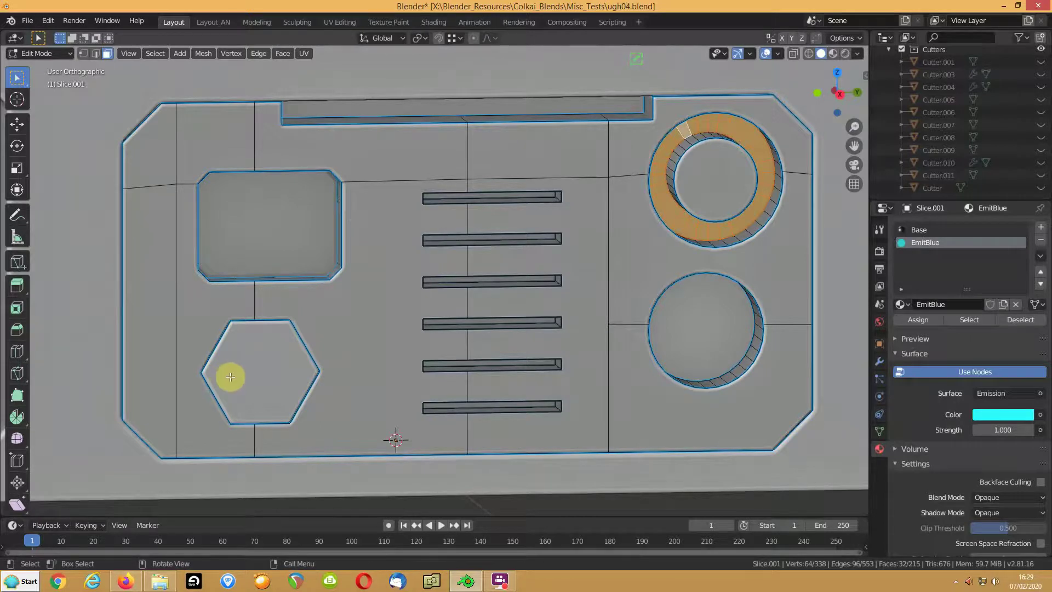
pyautogui.press('Tab')
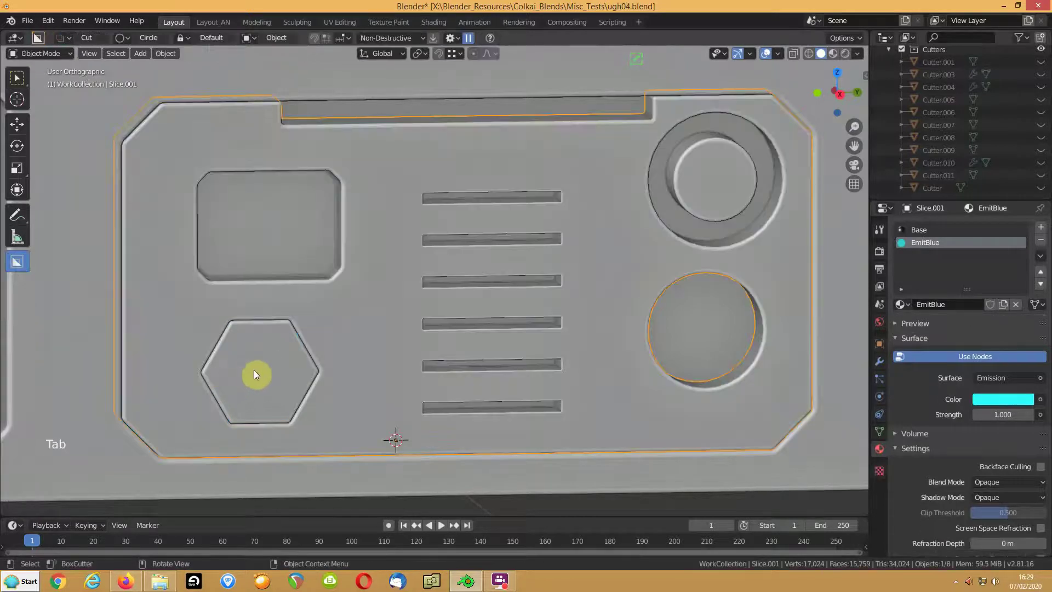
pyautogui.click(254, 370)
pyautogui.press('Tab')
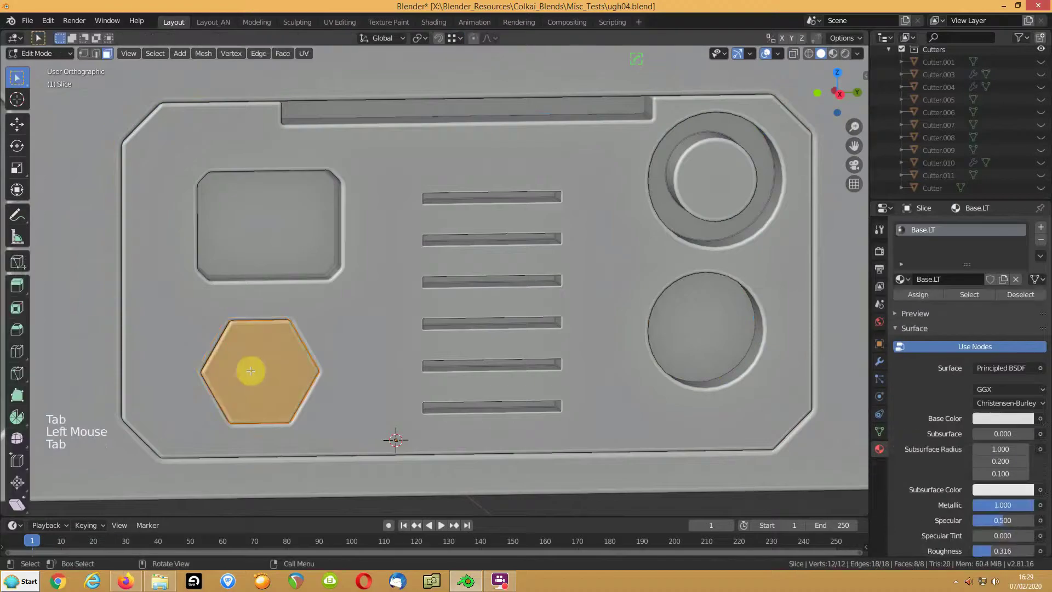
pyautogui.press('3')
pyautogui.click(254, 370)
pyautogui.press('i')
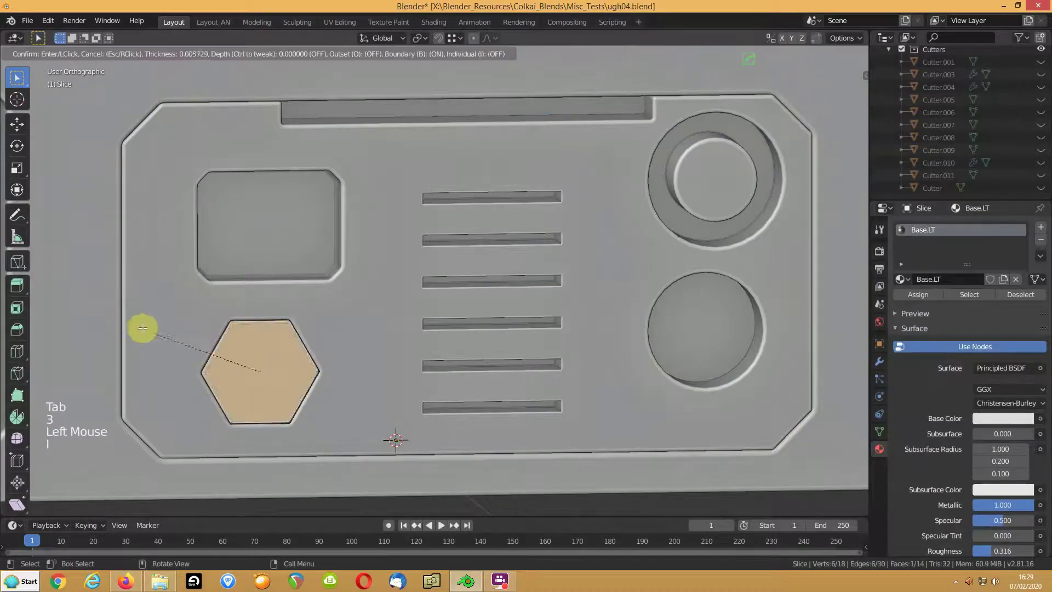
pyautogui.click(157, 328)
# Extrude the hexagon's inset face inward about 0.03 m to form a recess.
pyautogui.moveTo(157, 329); pyautogui.dragTo(217, 327, button='middle')
pyautogui.press('e')
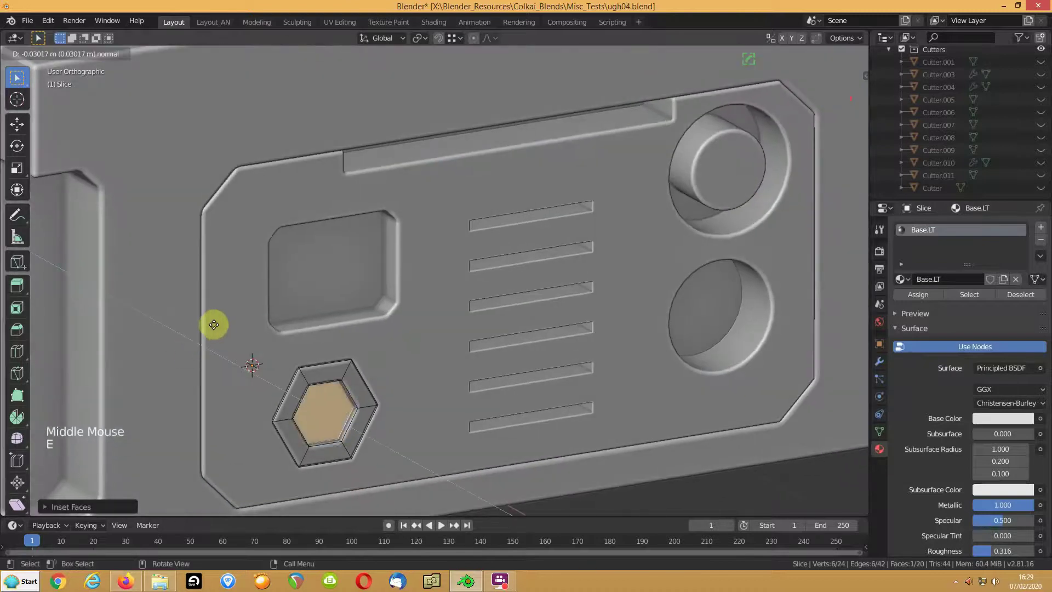
pyautogui.click(211, 323)
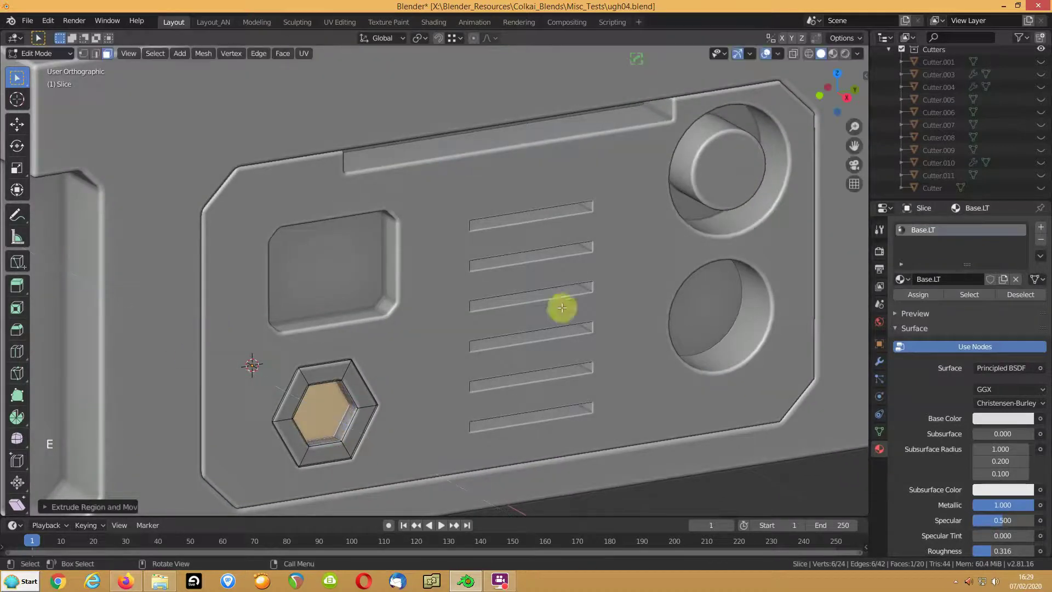
# Add a new material named EmitRed to the hexagonal insert and assign it to the recessed face.
pyautogui.click(1041, 227)
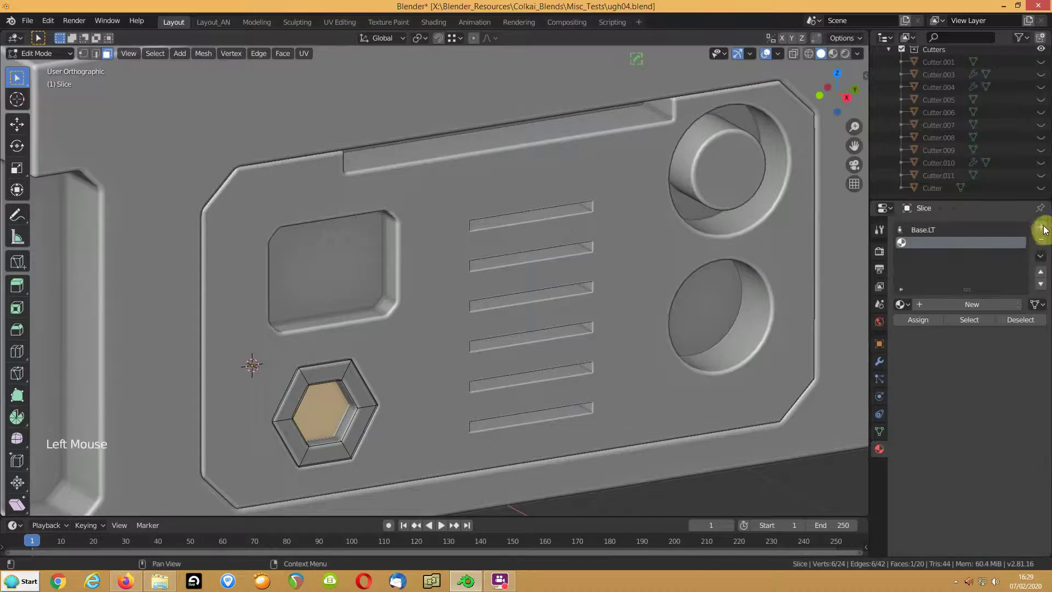
pyautogui.click(948, 305)
pyautogui.click(941, 304)
pyautogui.write('EmitRed')
pyautogui.press('Return')
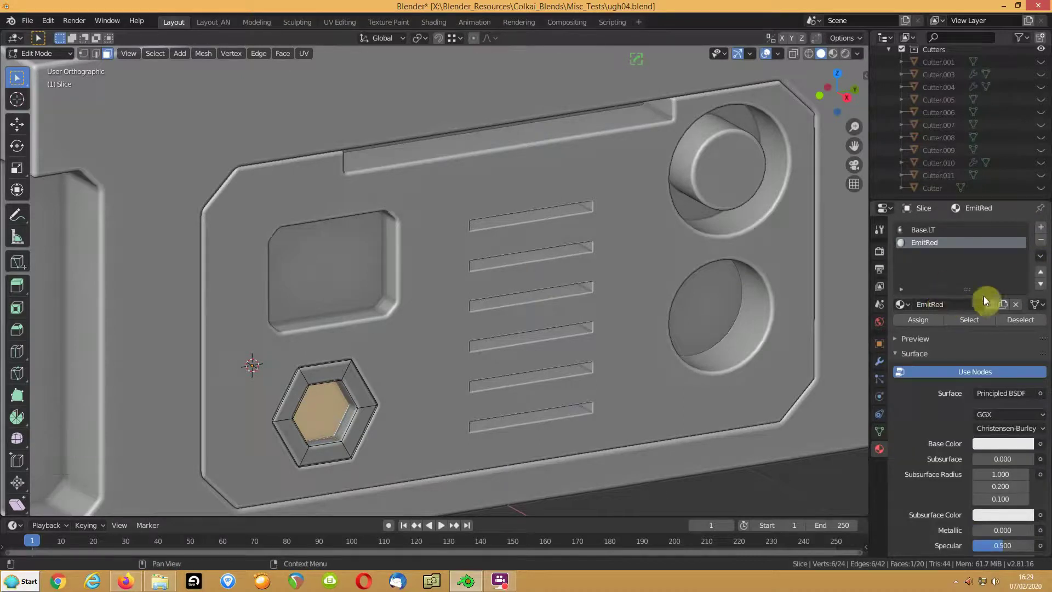
pyautogui.click(929, 321)
# Change EmitRed's surface to an Emission shader and set its colour to red.
pyautogui.click(982, 391)
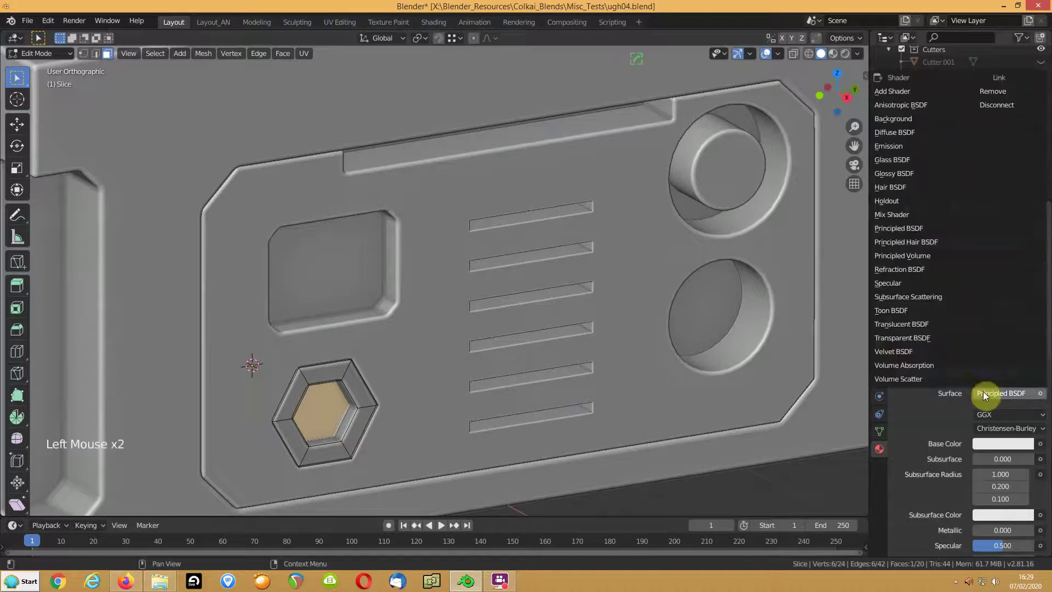
pyautogui.click(888, 147)
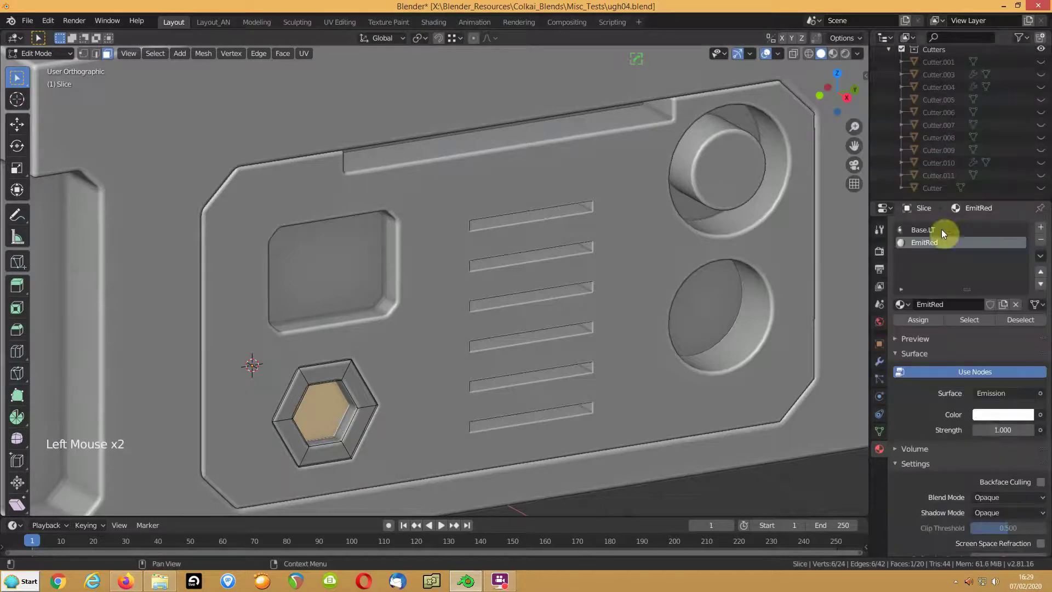
pyautogui.click(1001, 417)
pyautogui.click(968, 320)
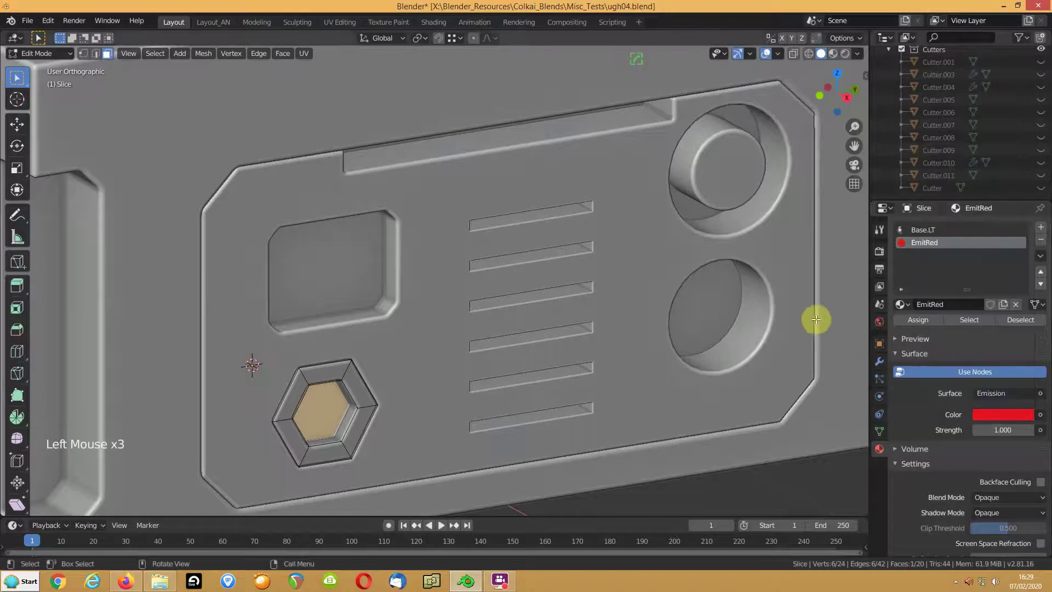
# Finish editing the hexagonal insert and open the side panel's mesh (Slice.001) for editing.
pyautogui.press('Tab')
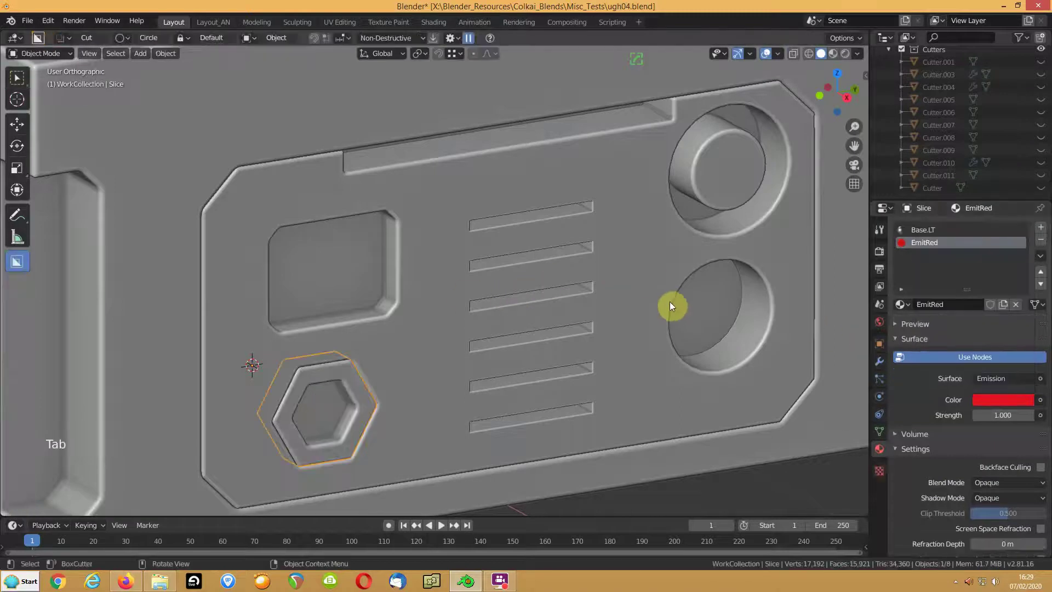
pyautogui.click(697, 306)
pyautogui.press('Tab')
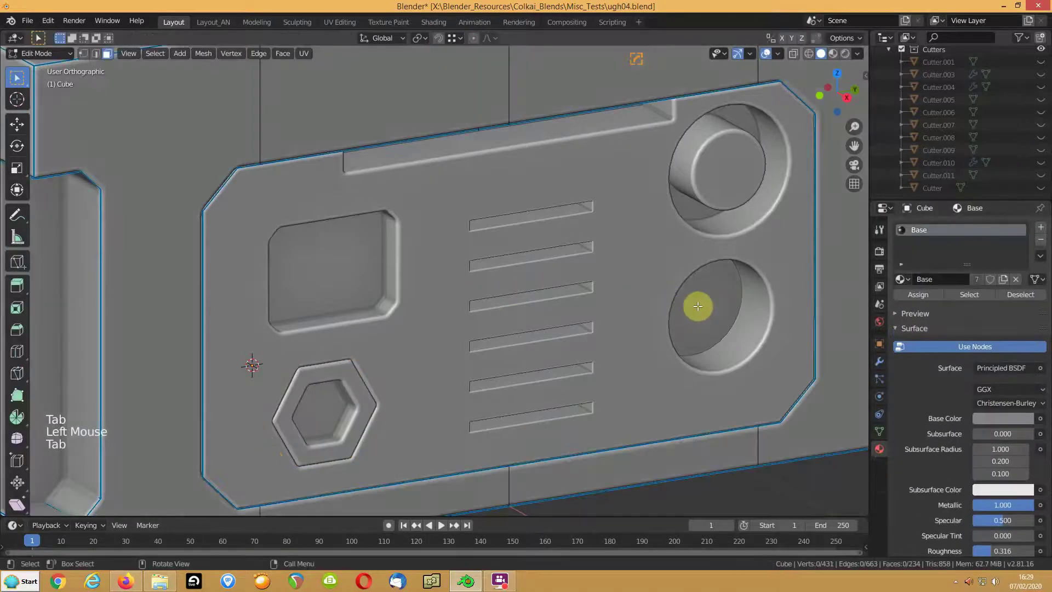
pyautogui.press('Tab')
pyautogui.click(656, 274)
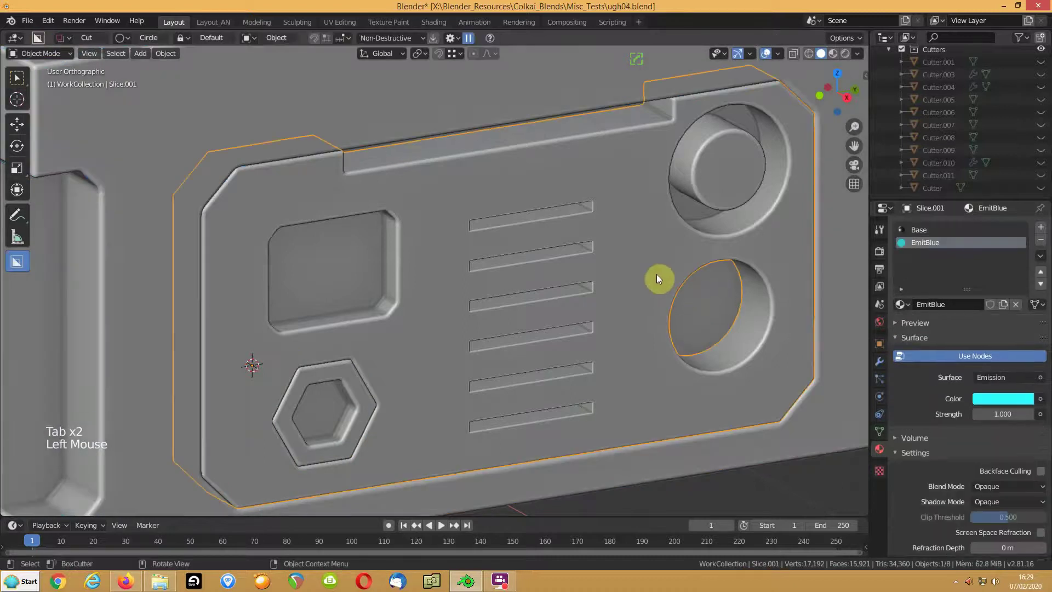
pyautogui.press('Tab')
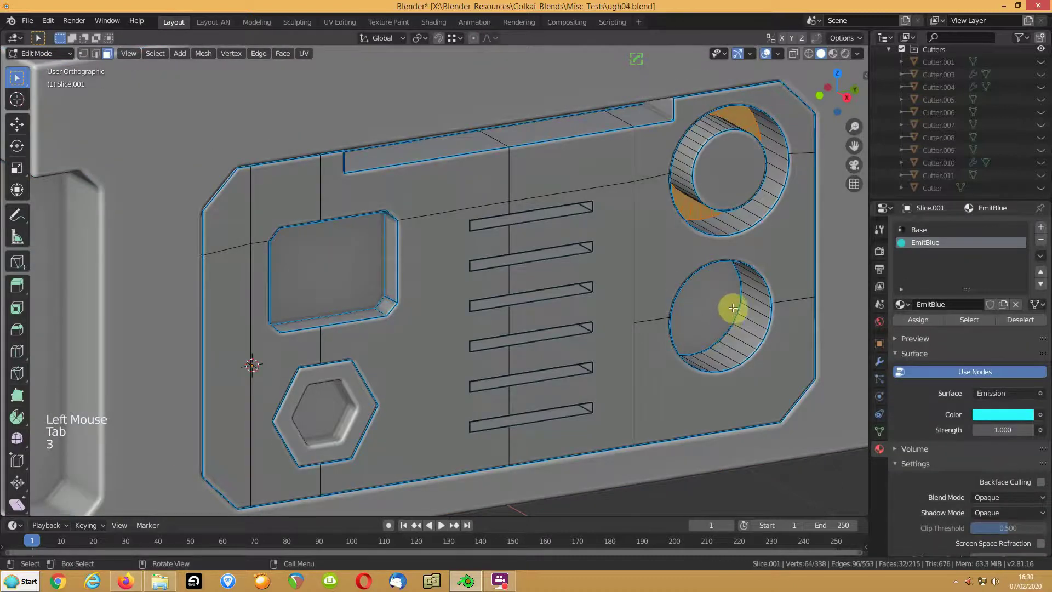
# Try to select the floor face of the lower circular recess in face mode.
pyautogui.press('3')
pyautogui.click(702, 307)
pyautogui.click(705, 305)
pyautogui.moveTo(732, 312); pyautogui.dragTo(639, 340, button='middle')
pyautogui.press('3')
pyautogui.click(699, 307)
pyautogui.doubleClick(512, 258)
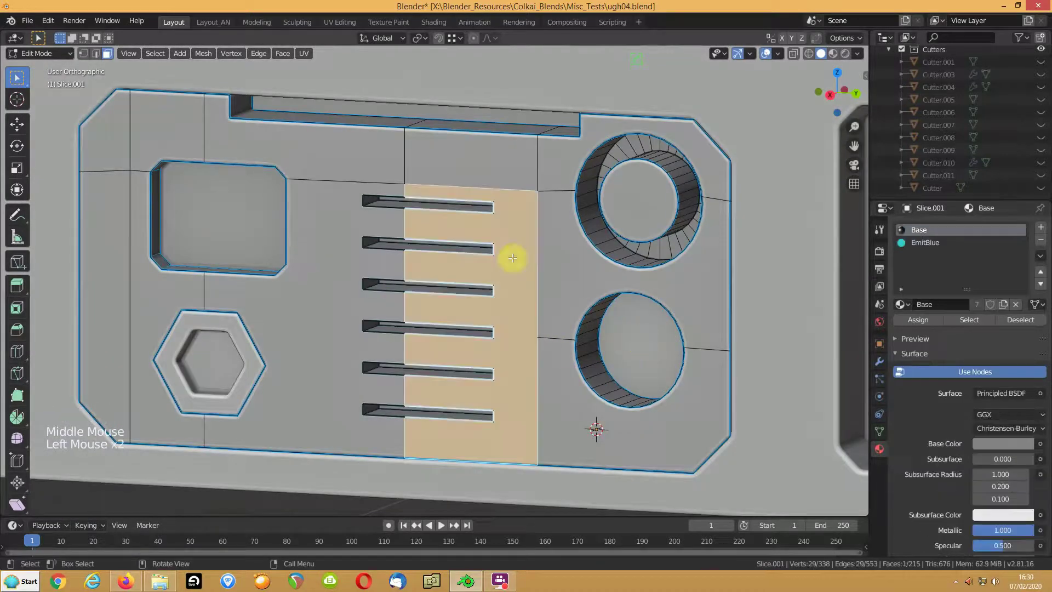
pyautogui.click(615, 346)
pyautogui.moveTo(616, 346); pyautogui.dragTo(658, 351, button='middle')
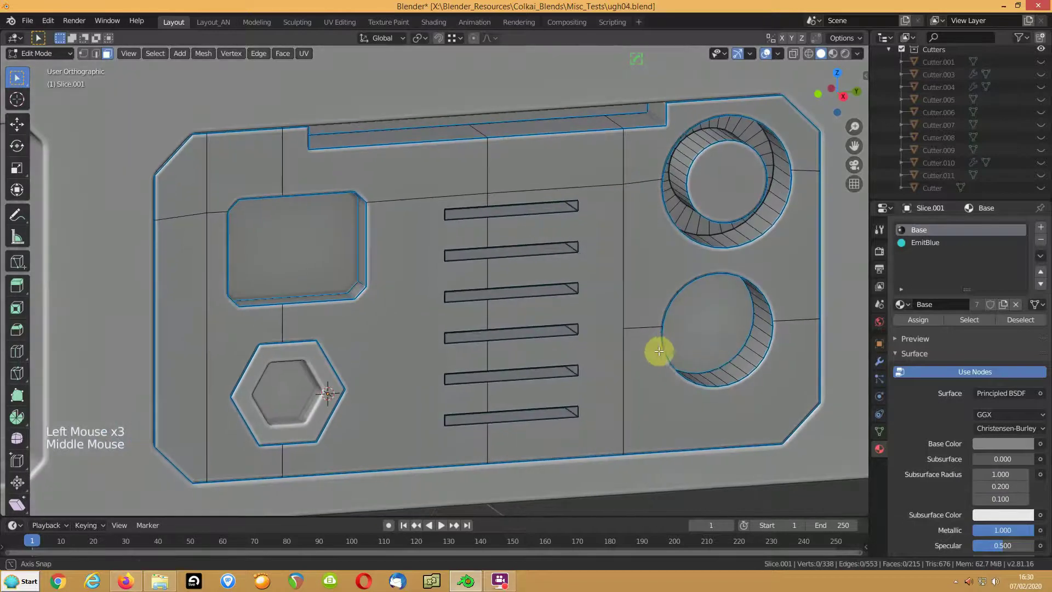
pyautogui.click(713, 335)
pyautogui.keyDown('shift'); pyautogui.moveTo(725, 336); pyautogui.dragTo(547, 348, button='middle'); pyautogui.keyUp('shift')
pyautogui.click(701, 323)
pyautogui.click(678, 313)
pyautogui.click(530, 362)
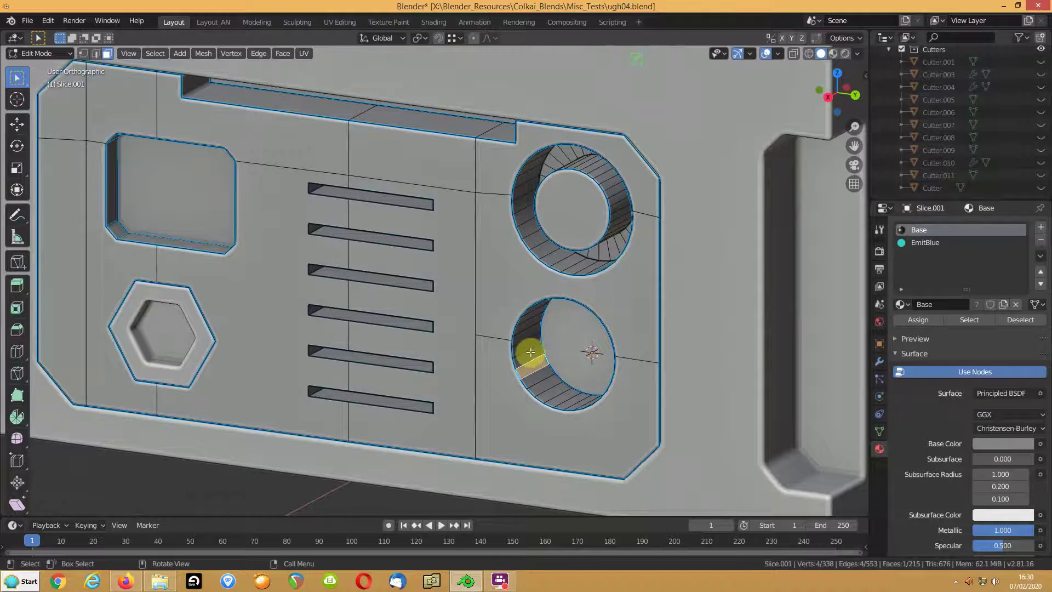
# Snap the 3D cursor to the inner edge loop at the floor of the lower circular recess.
pyautogui.press('2')
pyautogui.keyDown('alt'); pyautogui.click(538, 345); pyautogui.keyUp('alt')
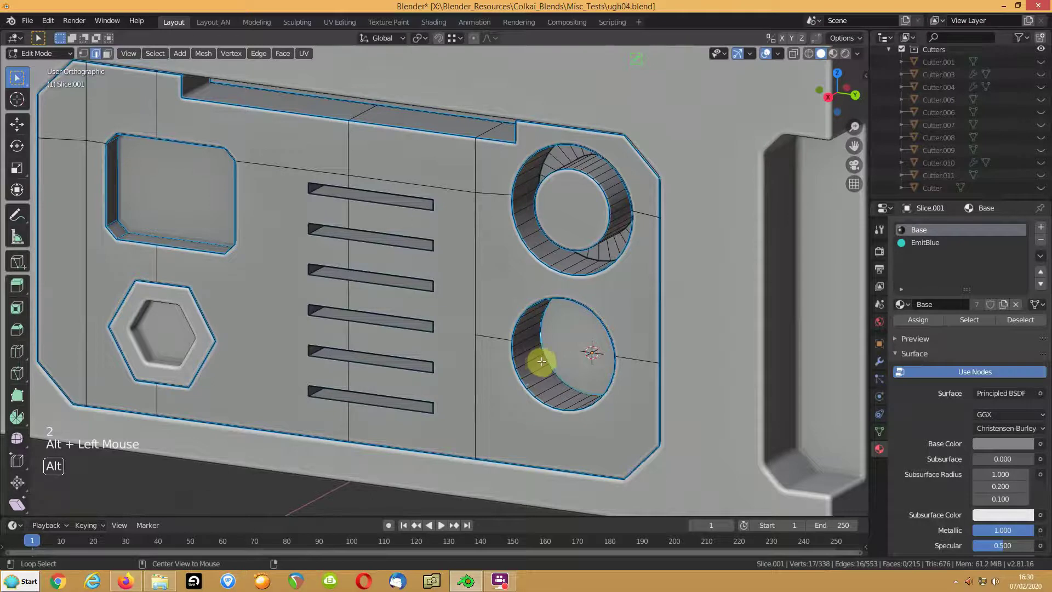
pyautogui.hotkey('shift', 's')
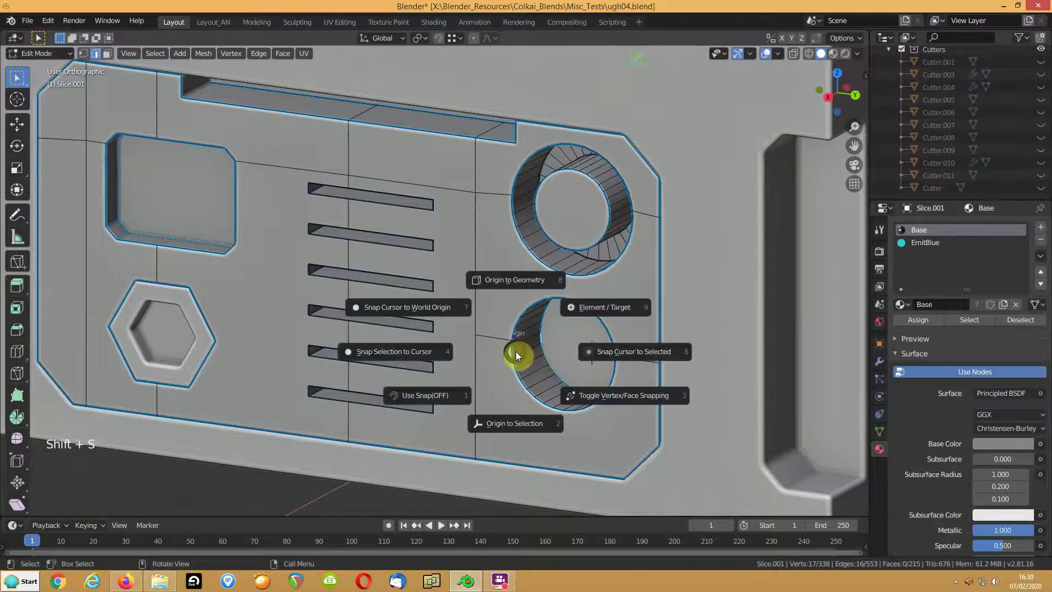
pyautogui.click(625, 353)
# Select the full ring of wall edges around the lower circular recess and snap the 3D cursor to its centre.
pyautogui.moveTo(487, 393)
pyautogui.mouseDown(button='middle')
pyautogui.moveTo(540, 394)
pyautogui.moveTo(517, 371)
pyautogui.moveTo(501, 384)
pyautogui.mouseUp(button='middle')
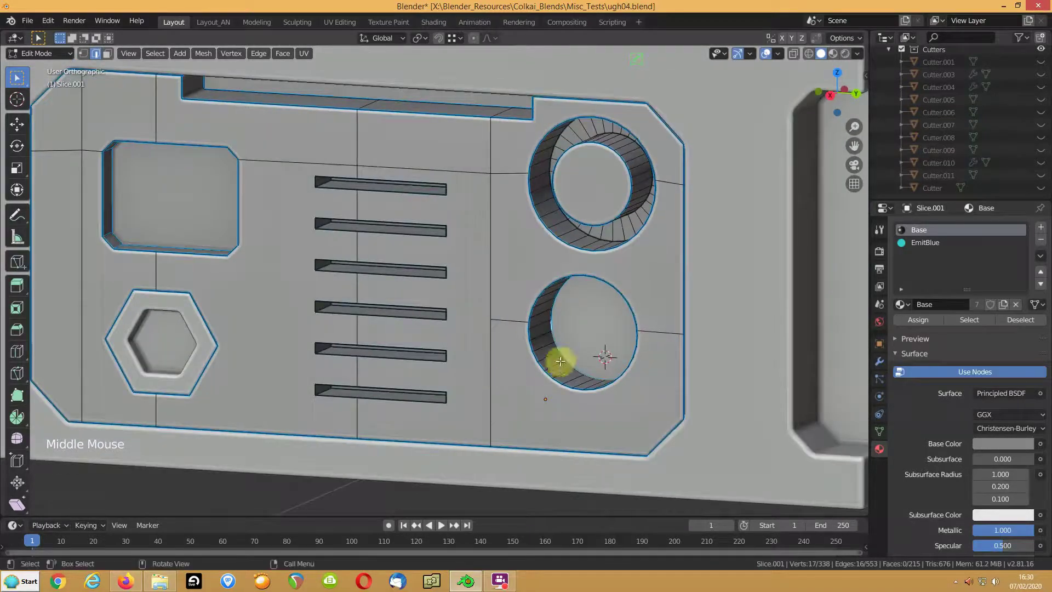
pyautogui.keyDown('ctrl'); pyautogui.keyDown('alt'); pyautogui.click(543, 357); pyautogui.keyUp('alt'); pyautogui.keyUp('ctrl')
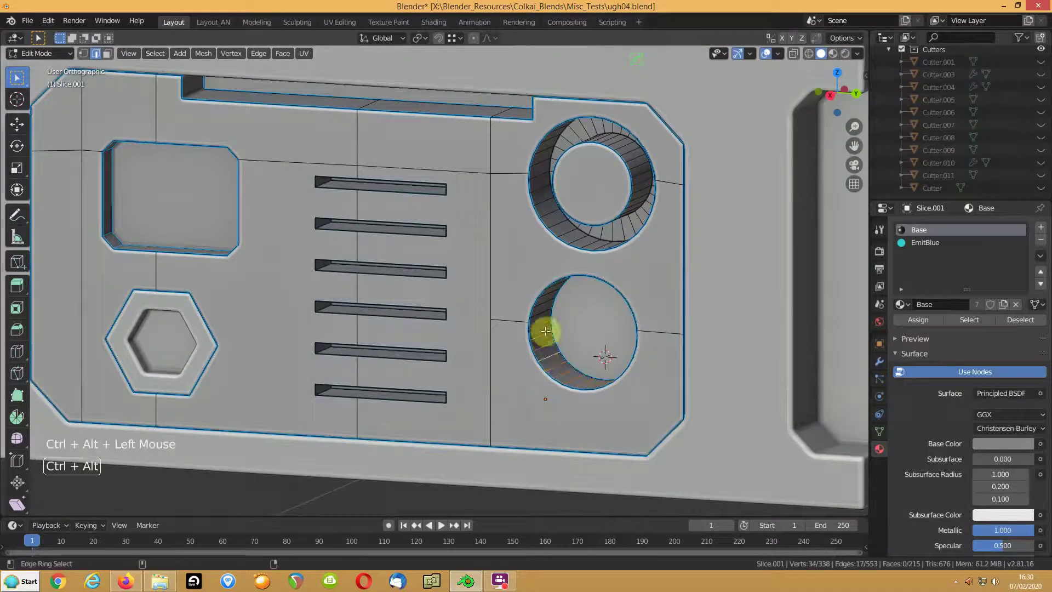
pyautogui.keyDown('ctrl'); pyautogui.keyDown('alt'); pyautogui.keyDown('shift'); pyautogui.click(547, 300); pyautogui.keyUp('shift'); pyautogui.keyUp('alt'); pyautogui.keyUp('ctrl')
pyautogui.moveTo(545, 345)
pyautogui.mouseDown(button='middle')
pyautogui.moveTo(610, 319)
pyautogui.moveTo(563, 345)
pyautogui.mouseUp(button='middle')
pyautogui.hotkey('shift', 's')
pyautogui.click(656, 347)
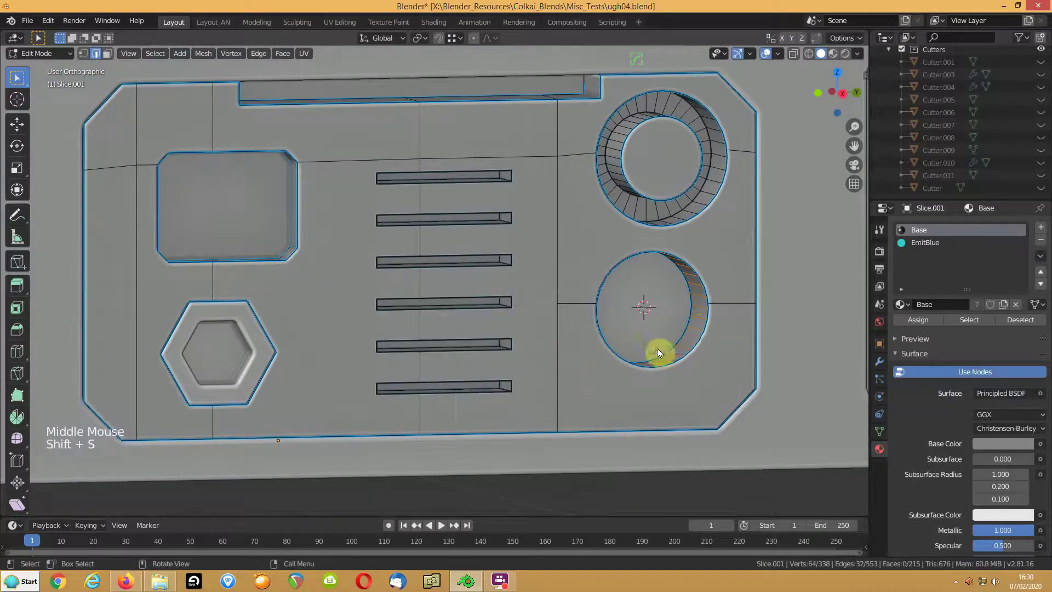
# Leave the panel's mesh and add a UV sphere at the 3D cursor in the lower circular recess.
pyautogui.moveTo(696, 322); pyautogui.dragTo(482, 358, button='middle')
pyautogui.press('Tab')
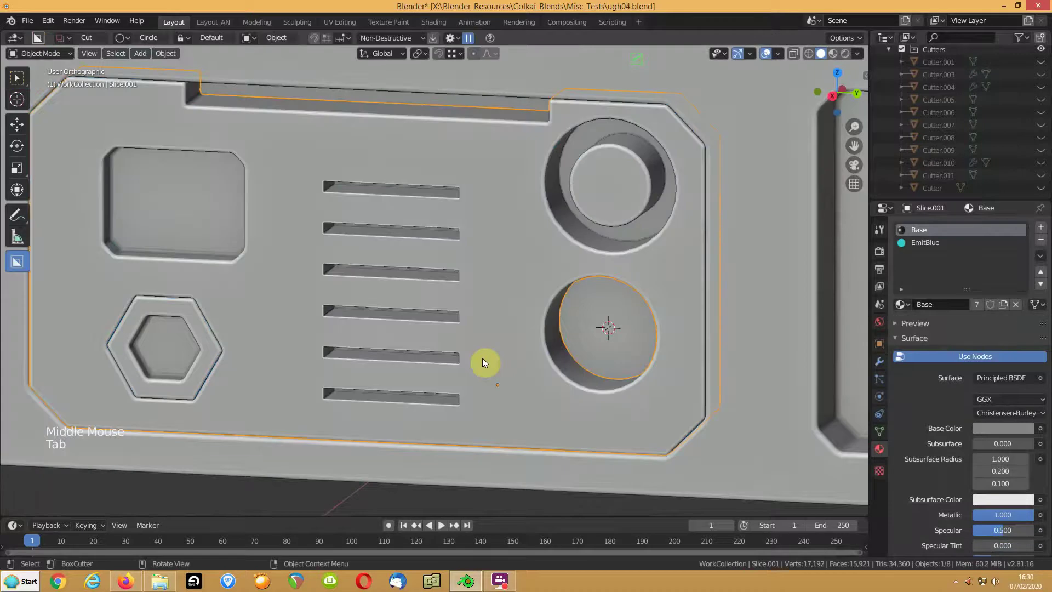
pyautogui.hotkey('shift', 'a')
pyautogui.moveTo(483, 358)
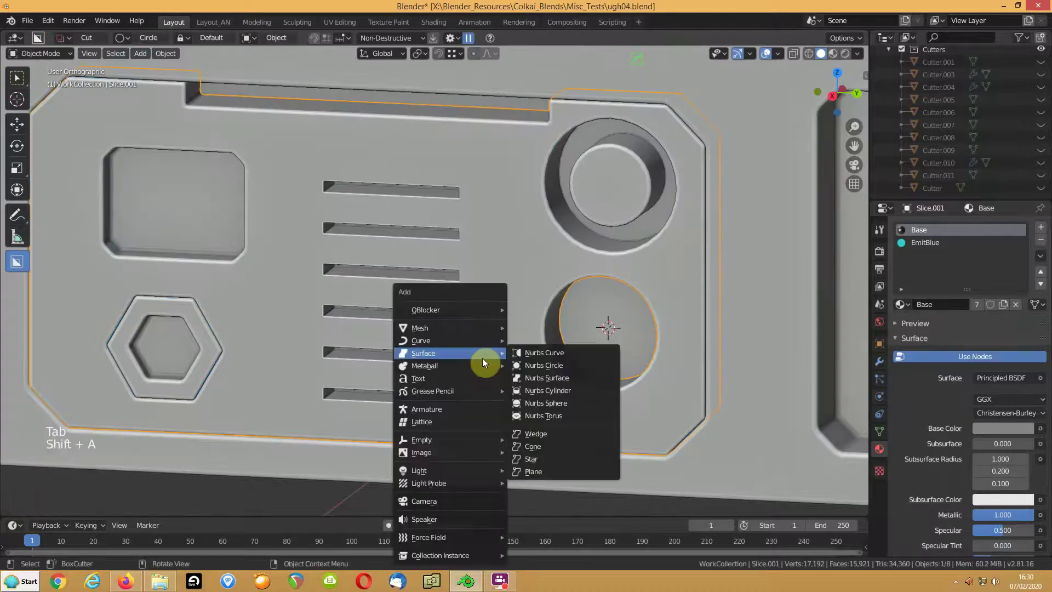
pyautogui.moveTo(451, 332)
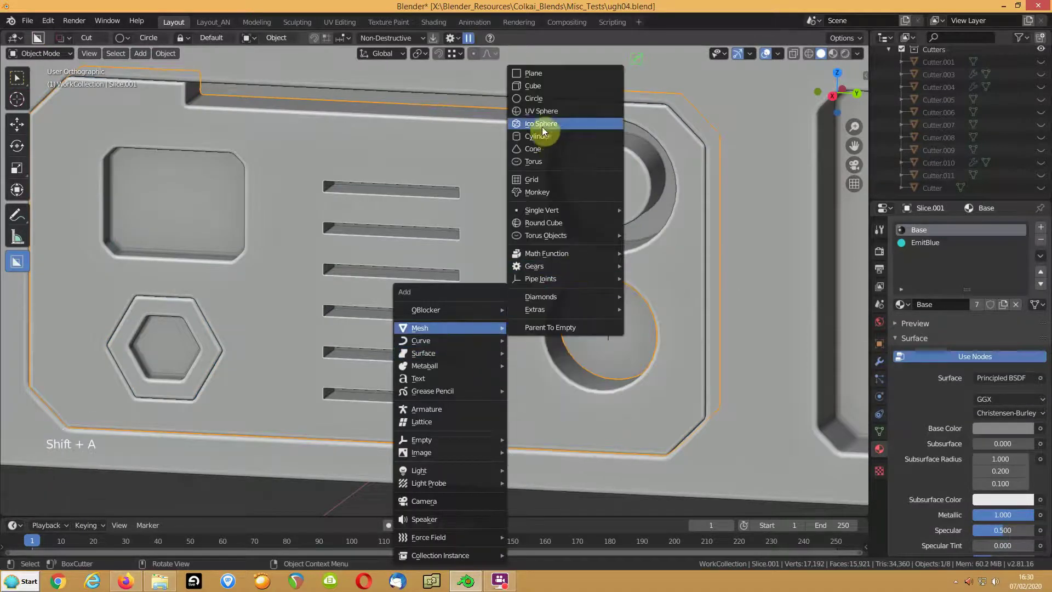
pyautogui.click(538, 110)
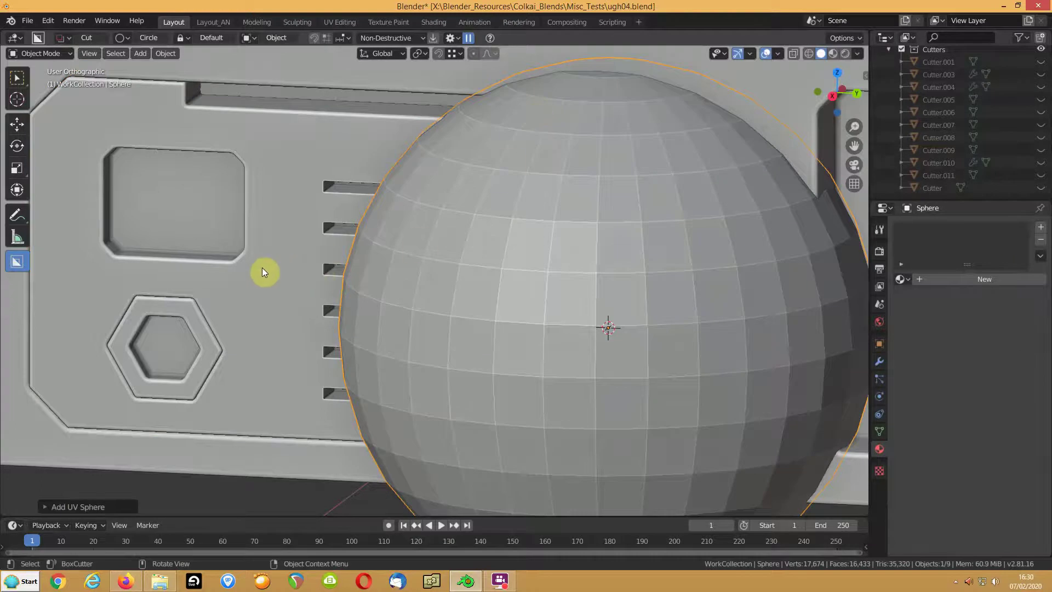
# Rotate the sphere's mesh so its pole faces out of the panel, and scale it to about 0.2 to fit the recess.
pyautogui.press('Tab')
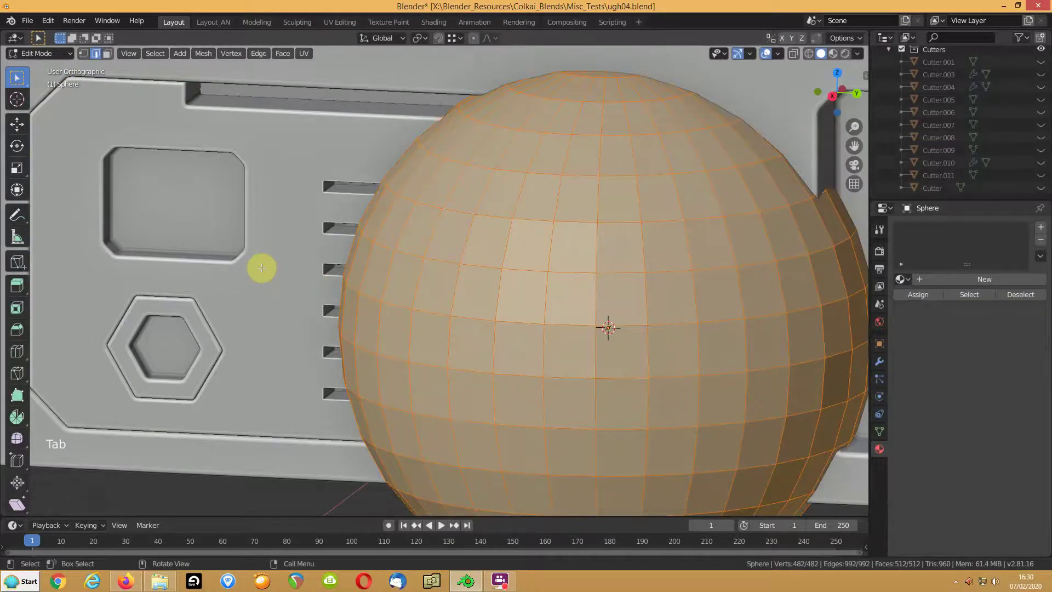
pyautogui.press('r')
pyautogui.click(261, 267)
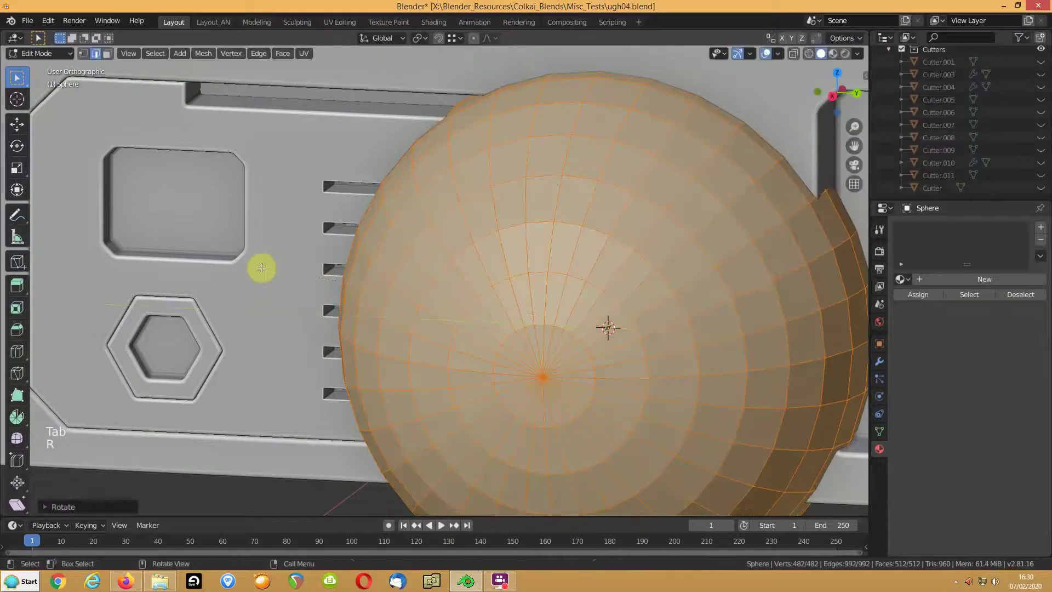
pyautogui.press('s')
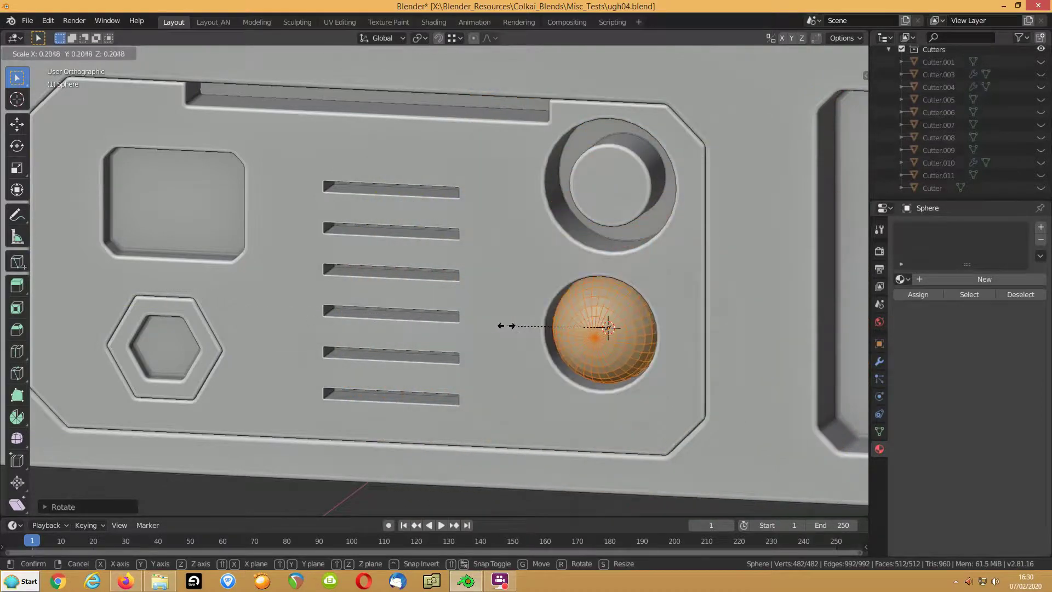
pyautogui.click(535, 321)
pyautogui.moveTo(535, 321); pyautogui.dragTo(486, 324, button='middle')
# Flatten the sphere's mesh along the global X axis into a shallow dome and finish editing it.
pyautogui.press('s')
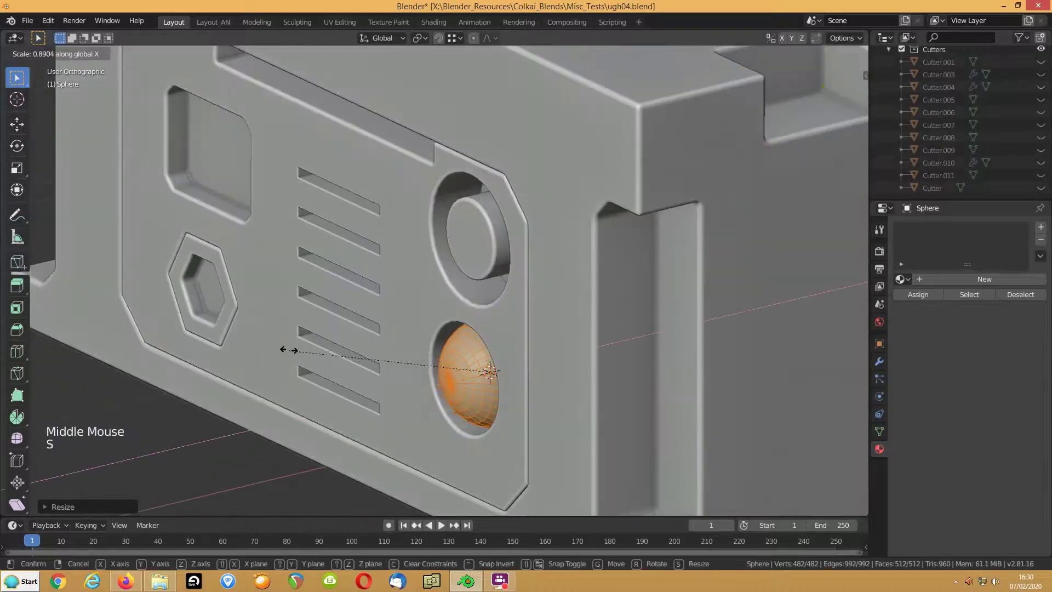
pyautogui.press('x')
pyautogui.click(387, 345)
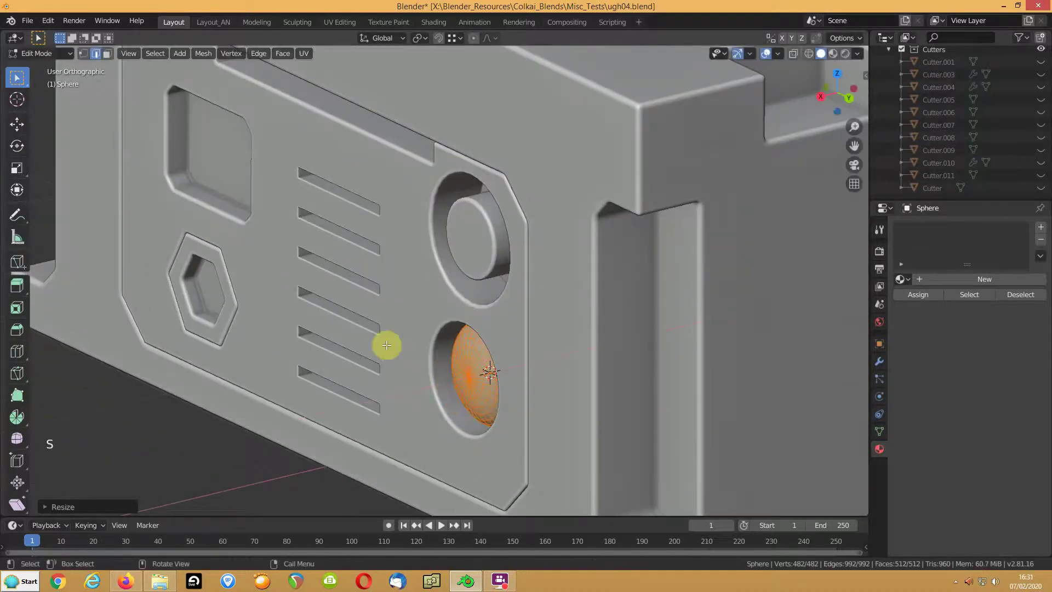
pyautogui.press('Tab')
# Apply smooth shading to the flattened sphere.
pyautogui.moveTo(369, 354); pyautogui.dragTo(406, 343, button='middle')
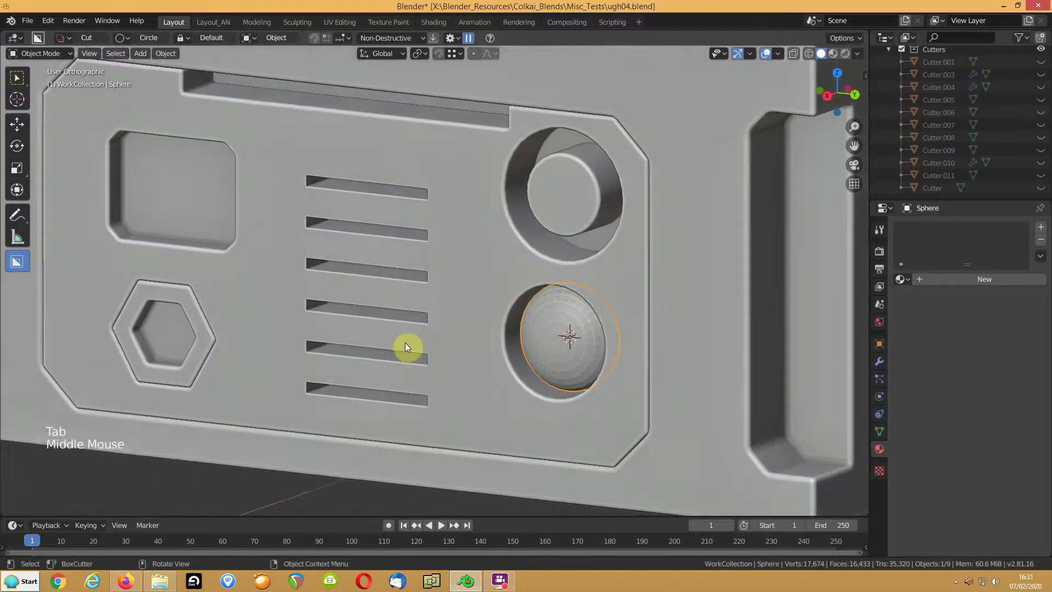
pyautogui.press('q')
pyautogui.rightClick(418, 227)
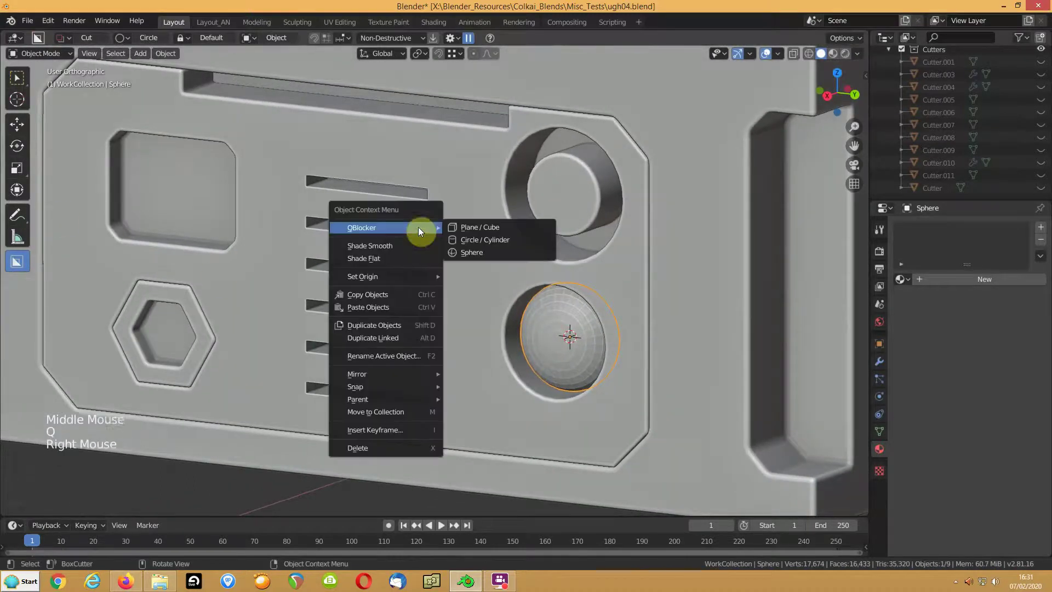
pyautogui.click(391, 248)
# Move the flattened sphere slightly deeper into the lower circular recess along the global X axis.
pyautogui.moveTo(392, 247); pyautogui.dragTo(457, 308, button='middle')
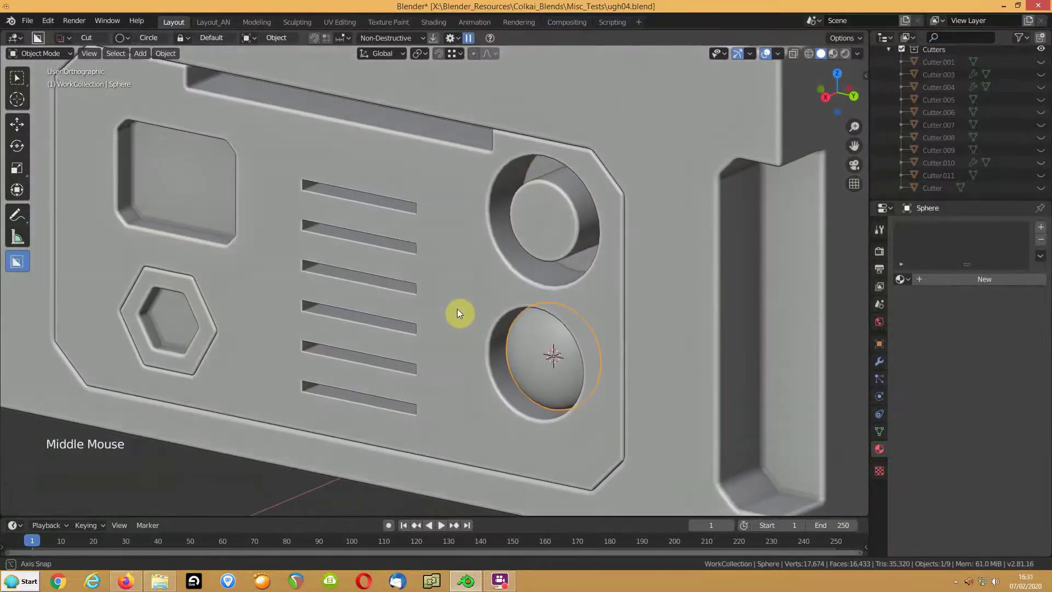
pyautogui.press('g')
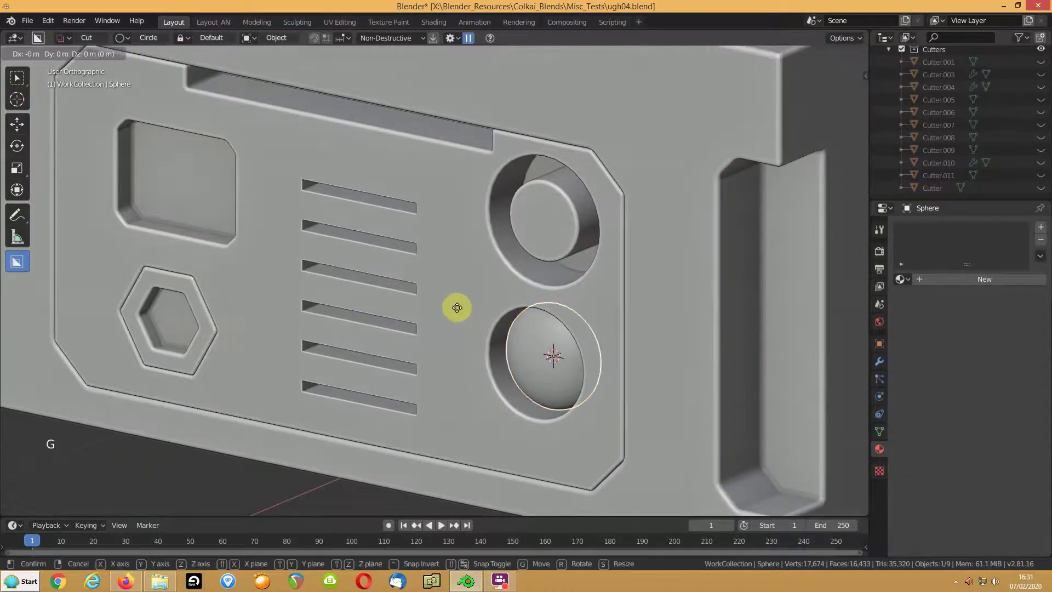
pyautogui.press('x')
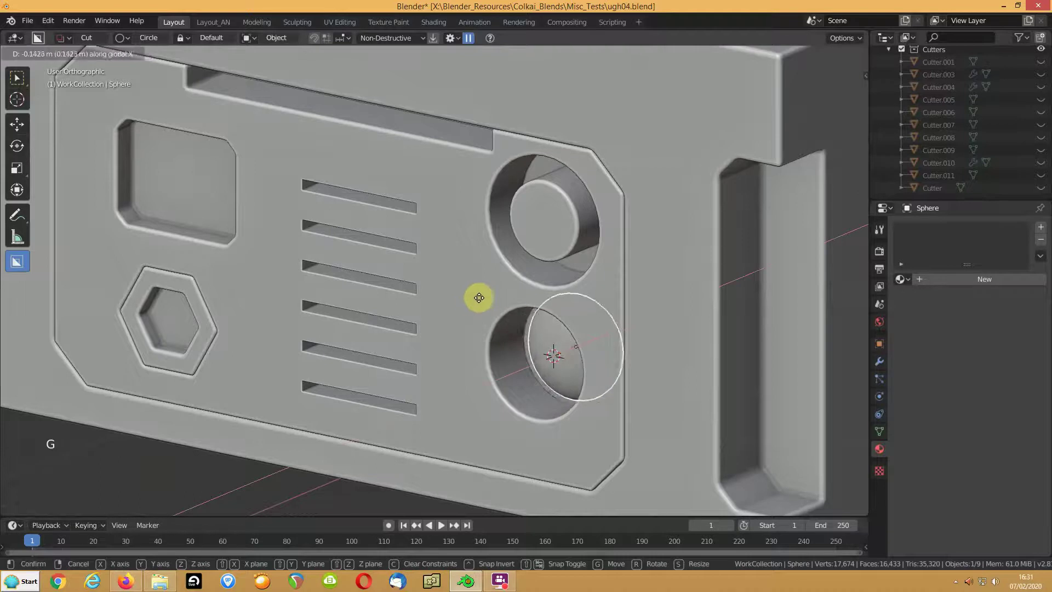
pyautogui.click(450, 314)
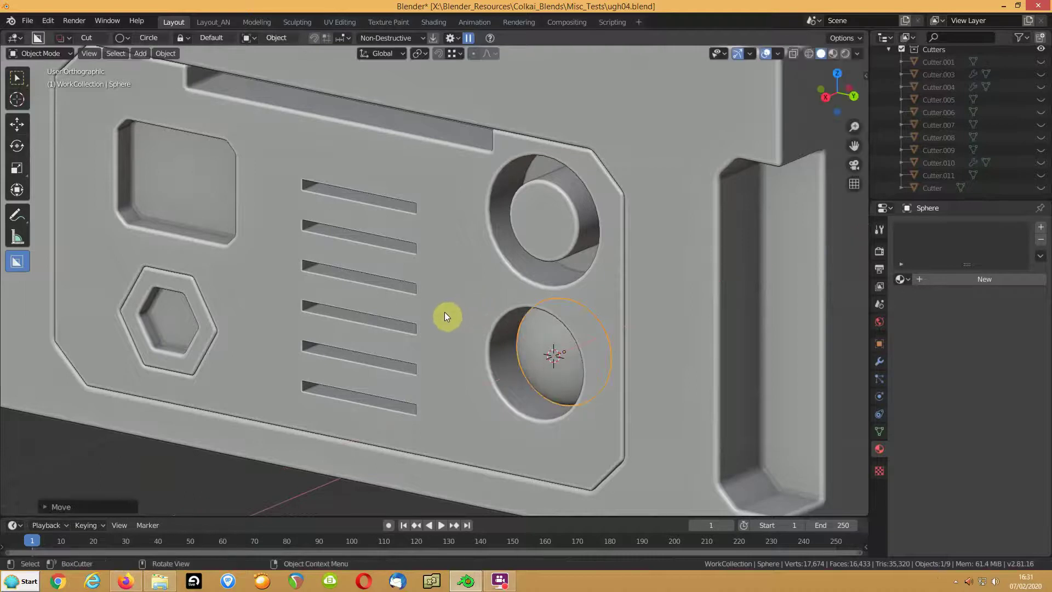
# Assign EmitBlue to the sphere, make it an independent copy and rename the copy EmitGreen.
pyautogui.click(904, 282)
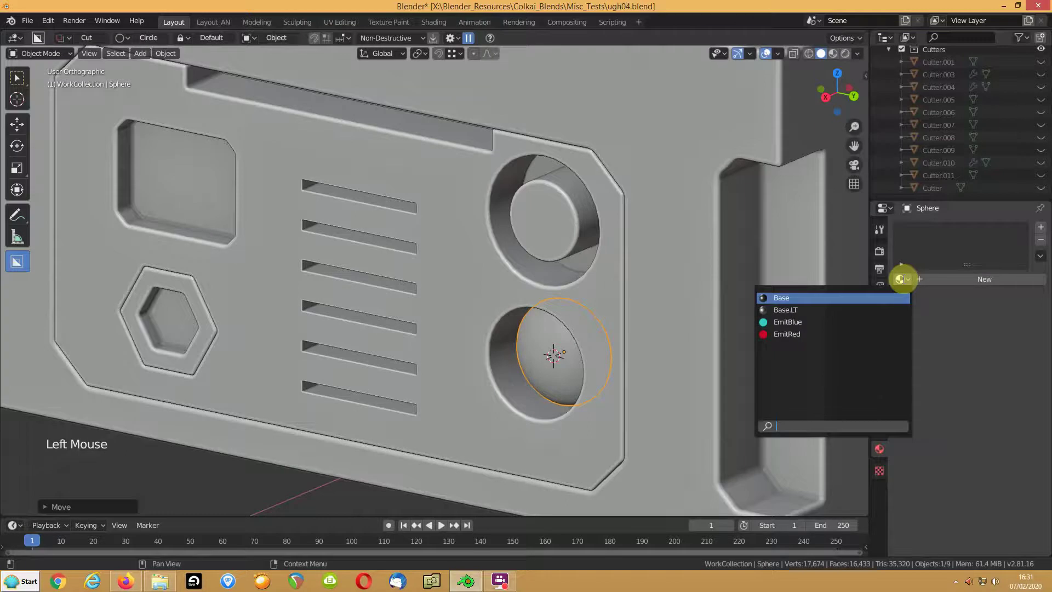
pyautogui.click(791, 324)
pyautogui.click(1000, 277)
pyautogui.click(936, 278)
pyautogui.moveTo(933, 272); pyautogui.dragTo(1013, 269)
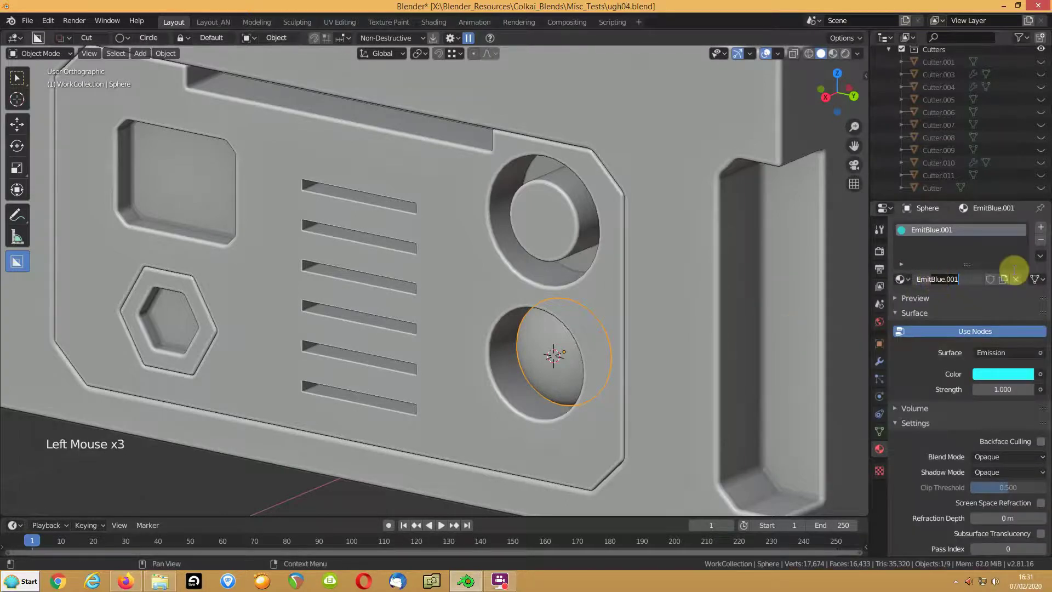
pyautogui.write('Green')
pyautogui.press('Return')
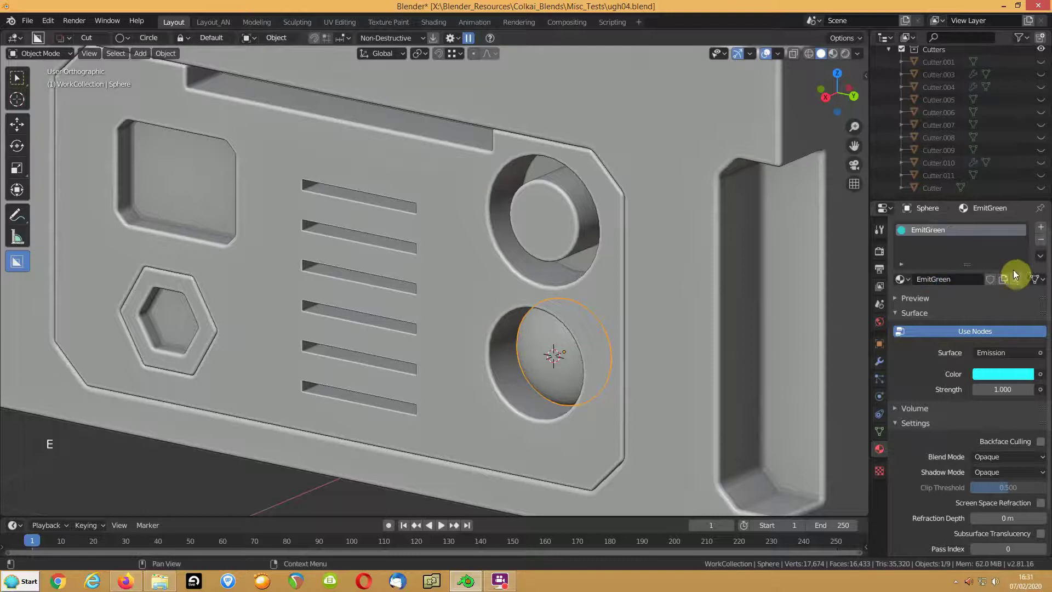
# Set EmitGreen's emission colour to bright green and switch the viewport to material preview.
pyautogui.moveTo(526, 345); pyautogui.dragTo(581, 329, button='middle')
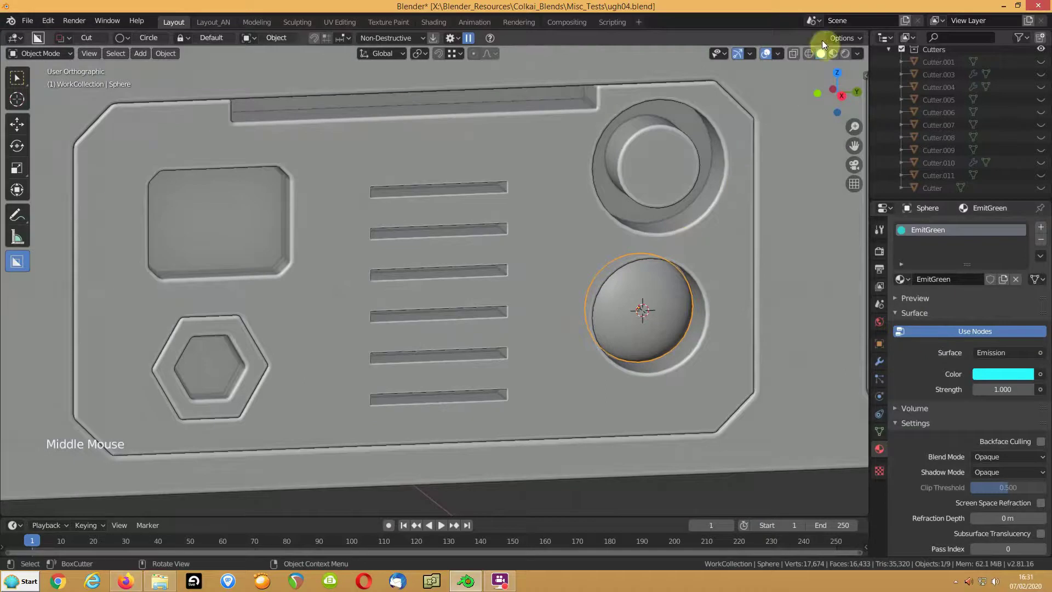
pyautogui.click(991, 377)
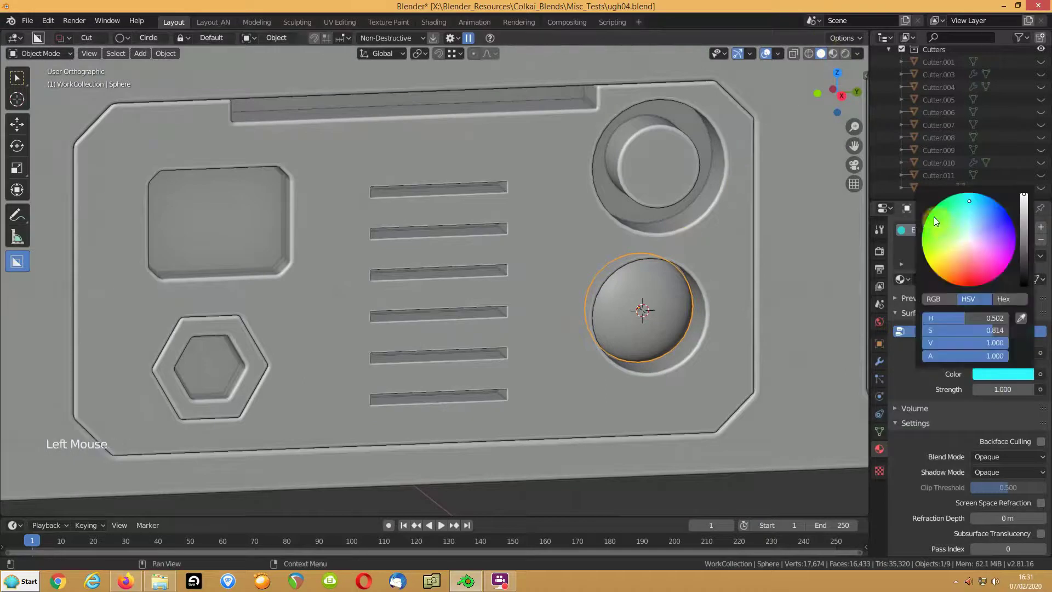
pyautogui.click(936, 221)
pyautogui.click(832, 54)
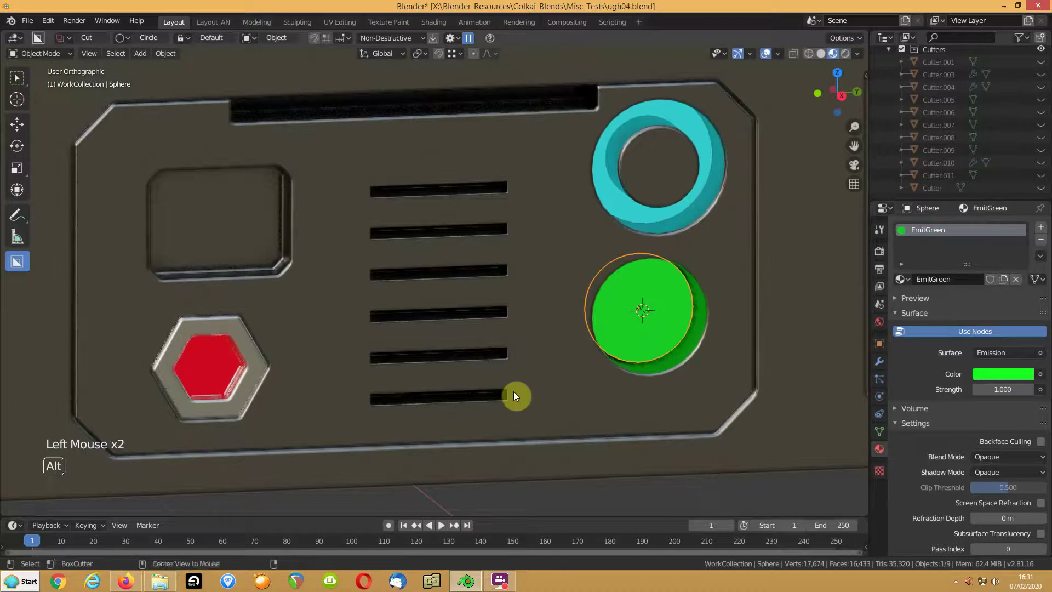
# Deselect everything, save the file and view the finished panel with its coloured emissive parts.
pyautogui.hotkey('alt', 'a')
pyautogui.moveTo(487, 368); pyautogui.dragTo(497, 342, button='middle')
pyautogui.hotkey('ctrl', 's')
pyautogui.scroll(-3, 500, 356)
pyautogui.scroll(1, 489, 338)
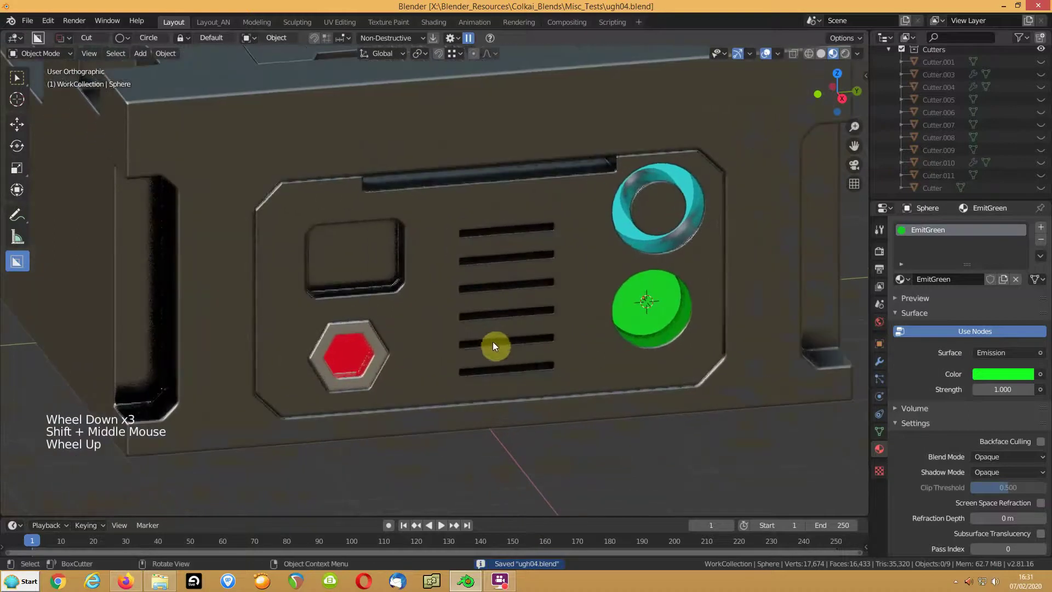
pyautogui.moveTo(587, 339); pyautogui.dragTo(597, 328, button='middle')
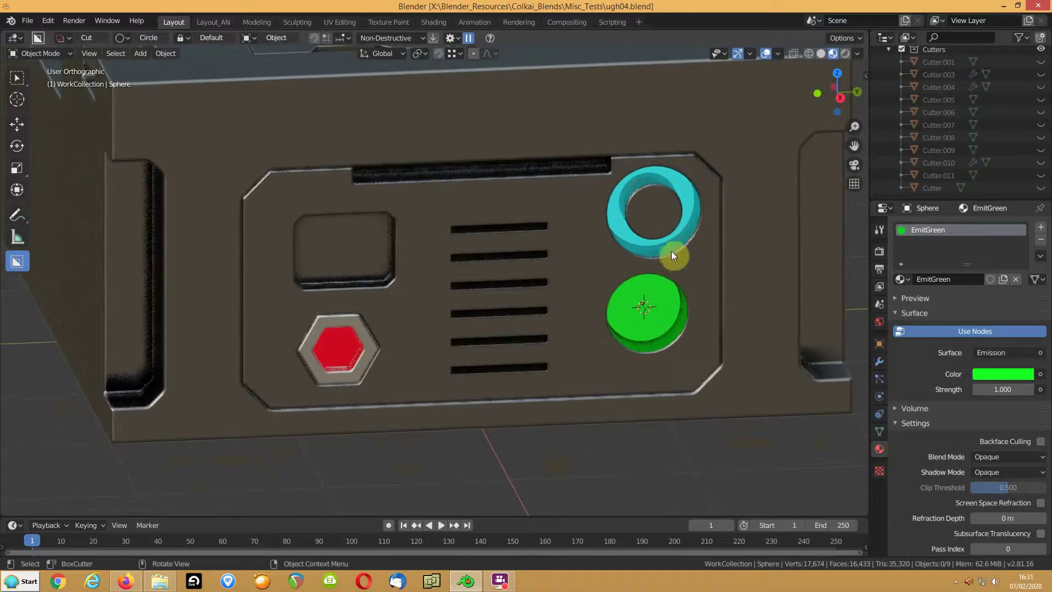
# Keyframe the emission strength of the front panel's EmitBlue material at frame 1 and enlarge the timeline to show its keyframes.
pyautogui.click(692, 218)
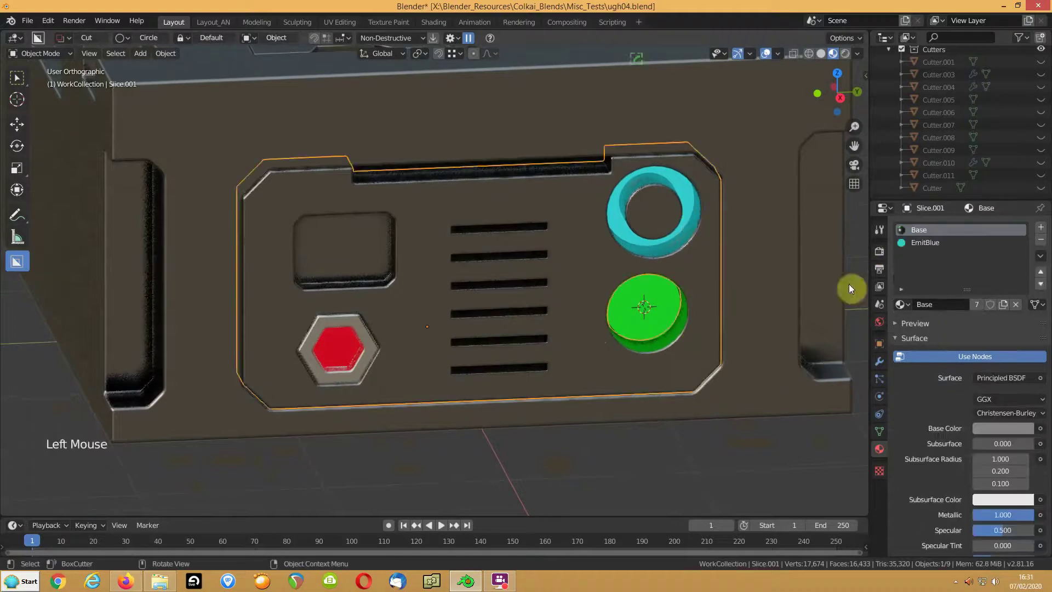
pyautogui.click(915, 245)
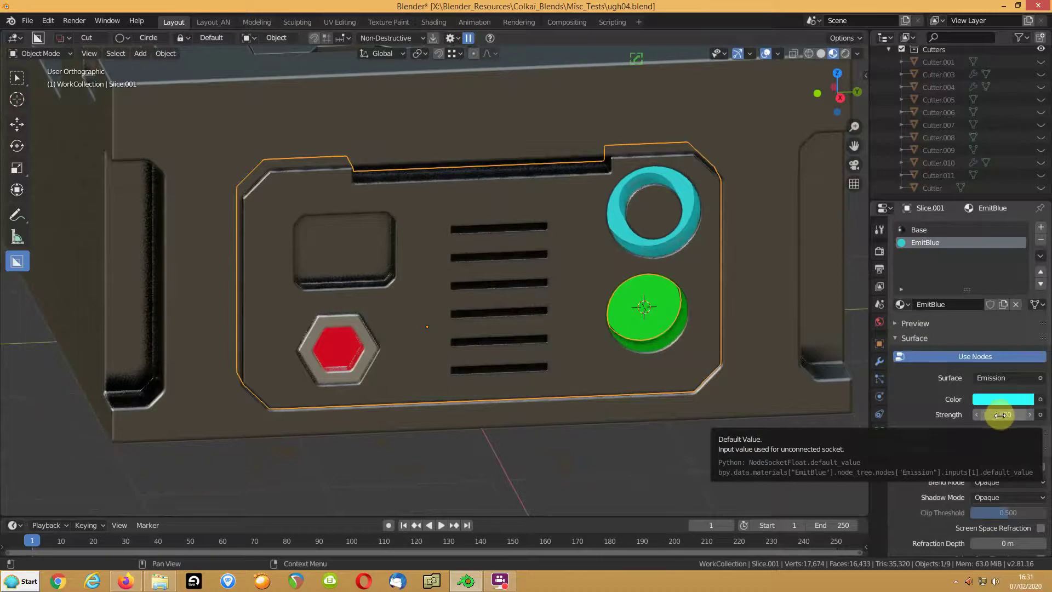
pyautogui.rightClick(1000, 414)
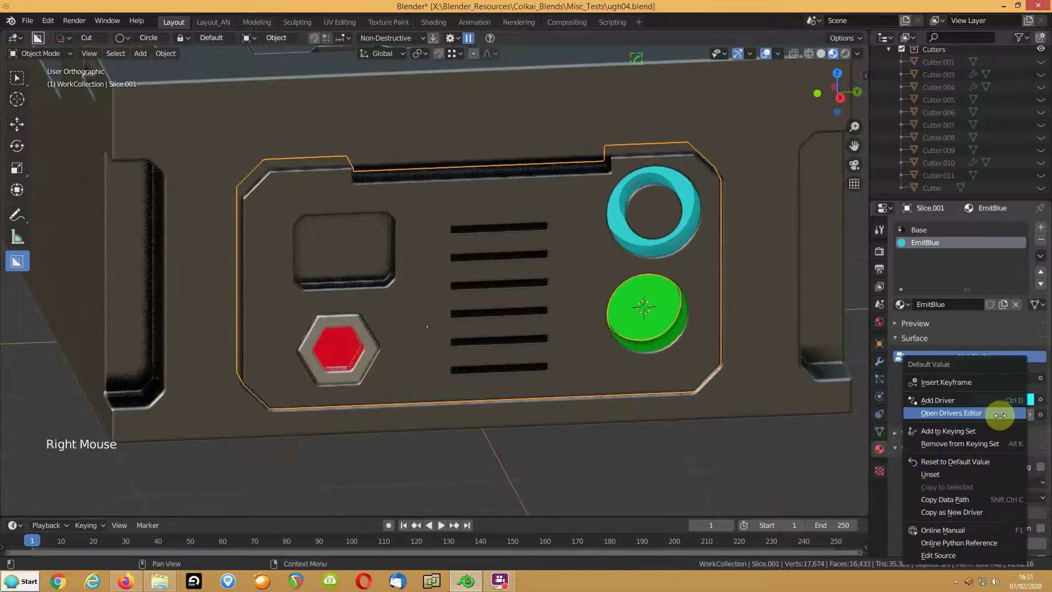
pyautogui.click(978, 382)
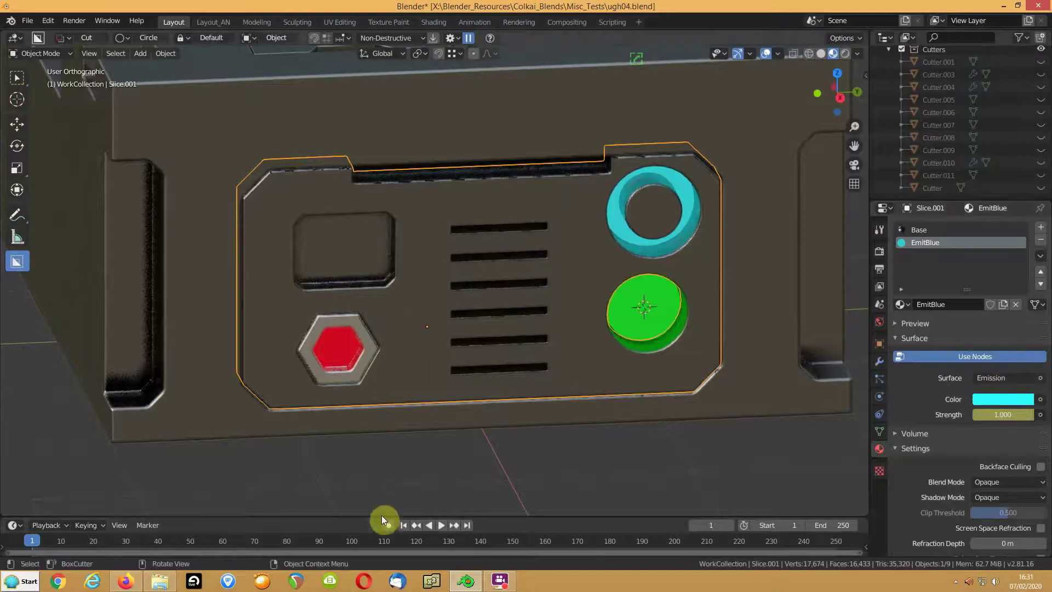
pyautogui.moveTo(381, 515); pyautogui.dragTo(265, 502)
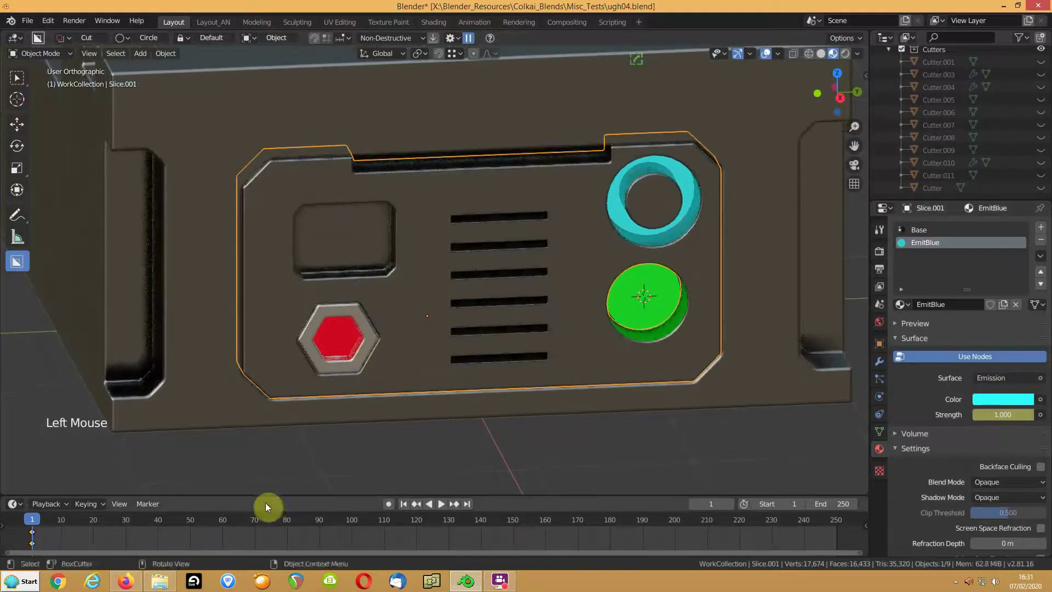
# Add a second keyframe for the EmitBlue emission strength at frame 30.
pyautogui.moveTo(30, 524); pyautogui.dragTo(108, 527)
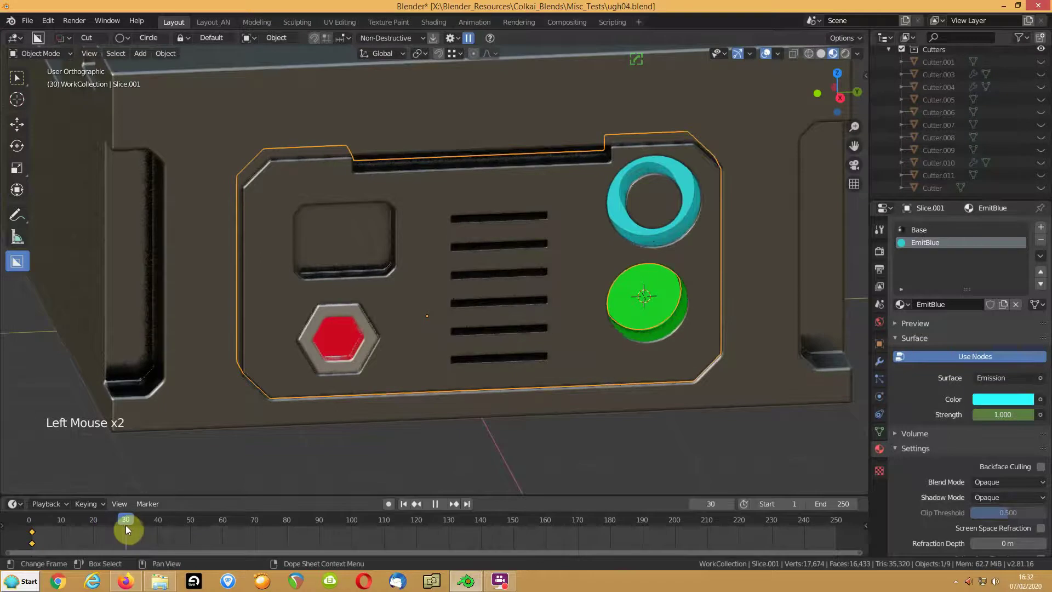
pyautogui.rightClick(997, 414)
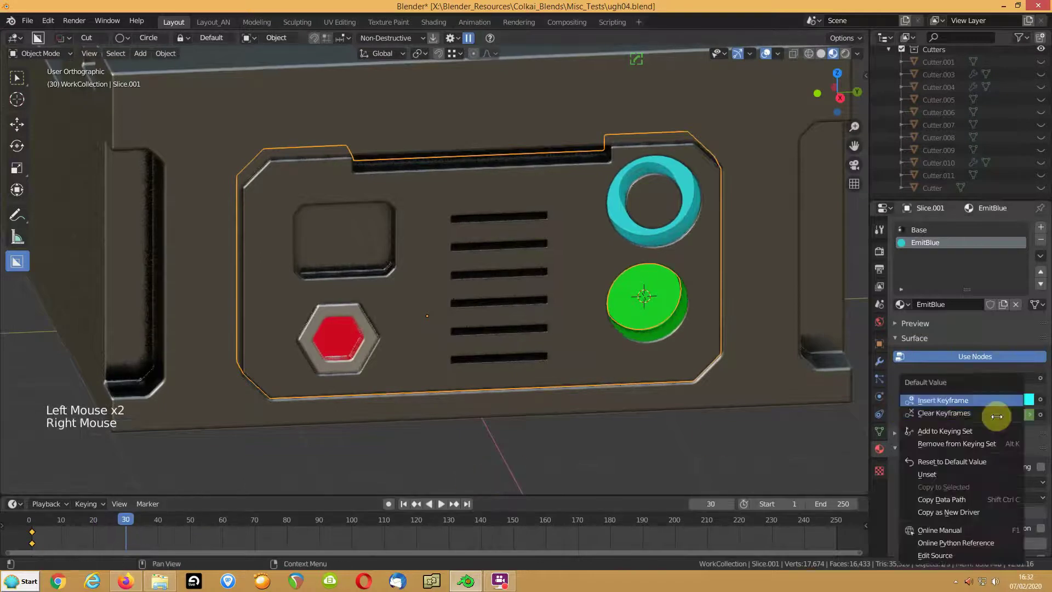
pyautogui.click(986, 400)
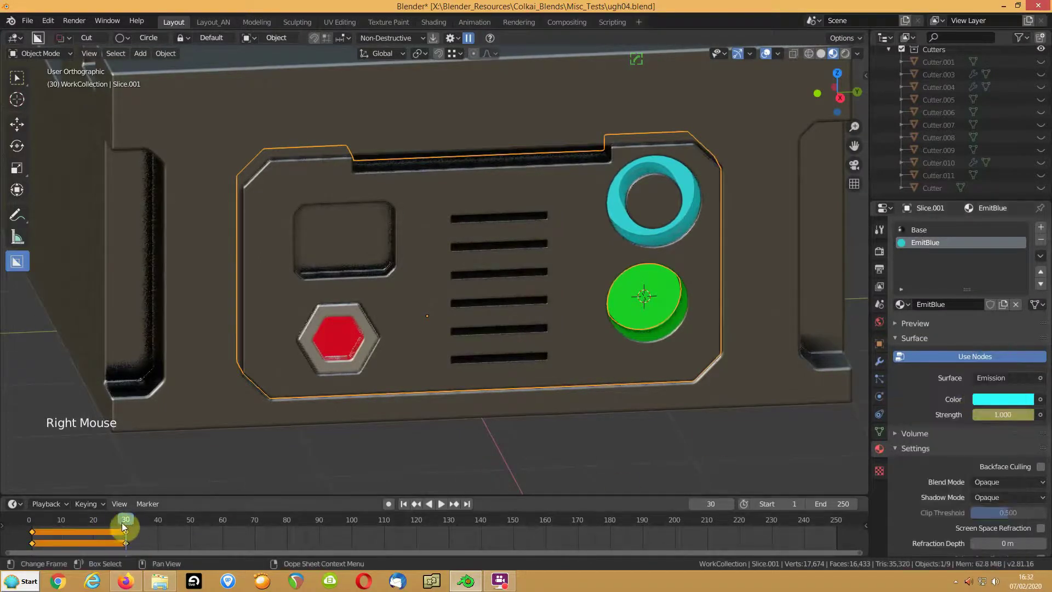
# Set the EmitBlue emission strength to 0.05 at frame 15 and keyframe it.
pyautogui.moveTo(125, 520); pyautogui.dragTo(78, 527)
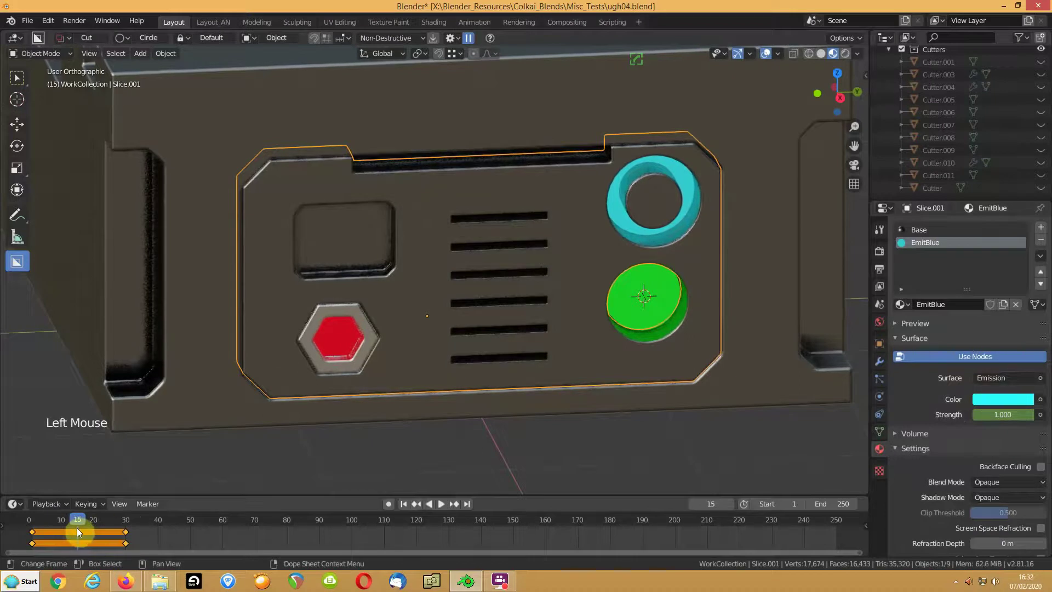
pyautogui.moveTo(1003, 416); pyautogui.dragTo(956, 416)
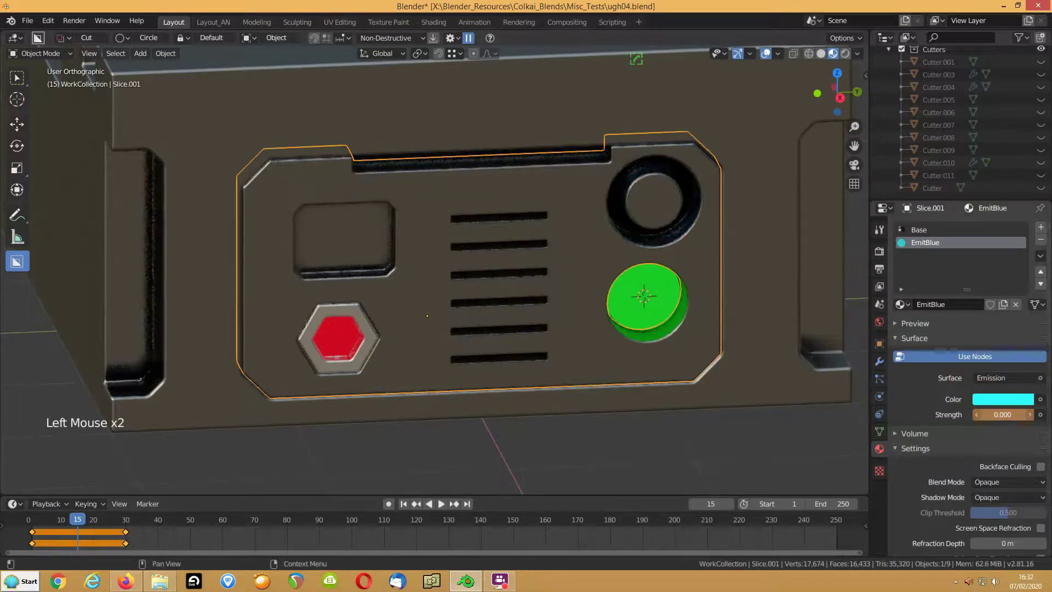
pyautogui.click(1011, 415)
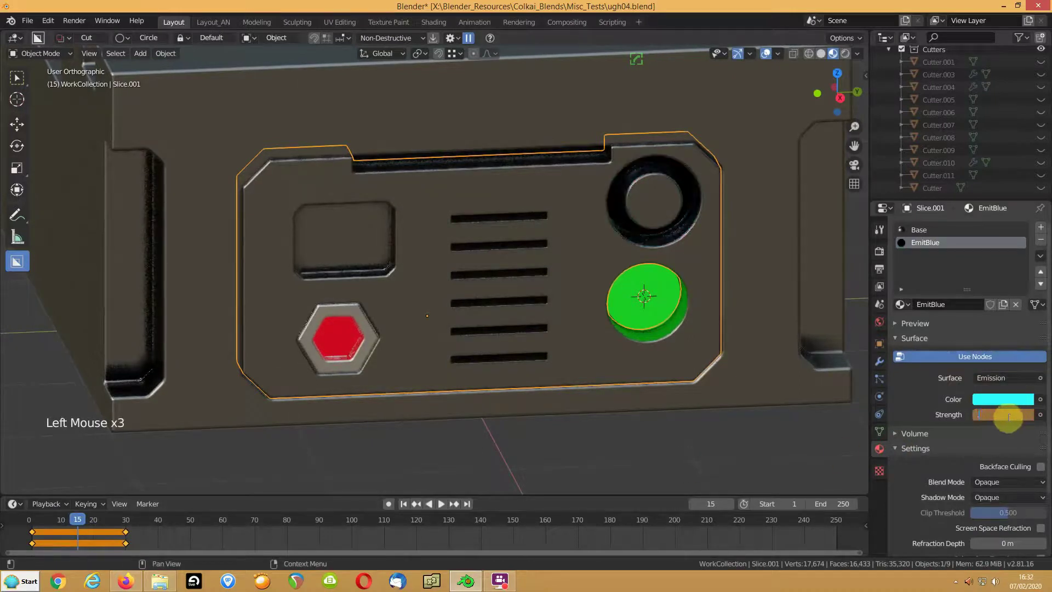
pyautogui.write('0.05')
pyautogui.press('Return')
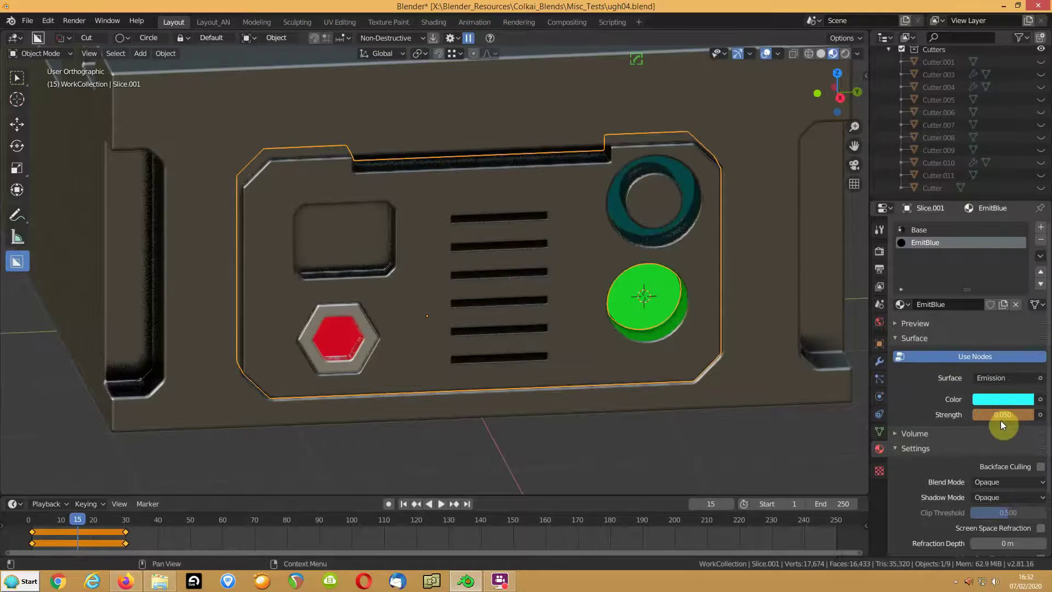
pyautogui.rightClick(1000, 419)
pyautogui.click(992, 403)
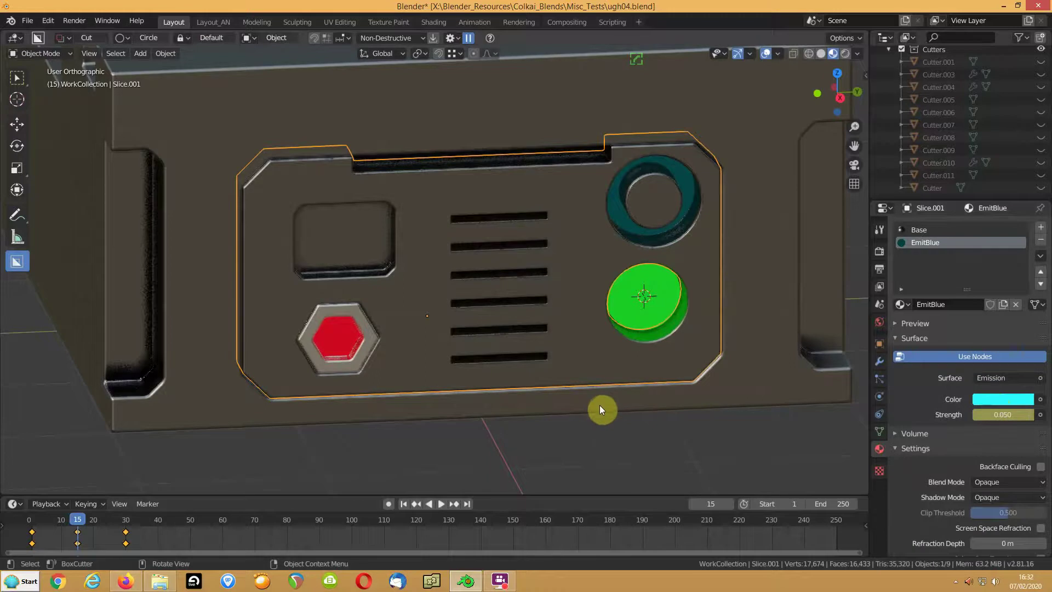
# Keyframe the emission strength of the green sphere's EmitGreen material at frame 1.
pyautogui.click(655, 300)
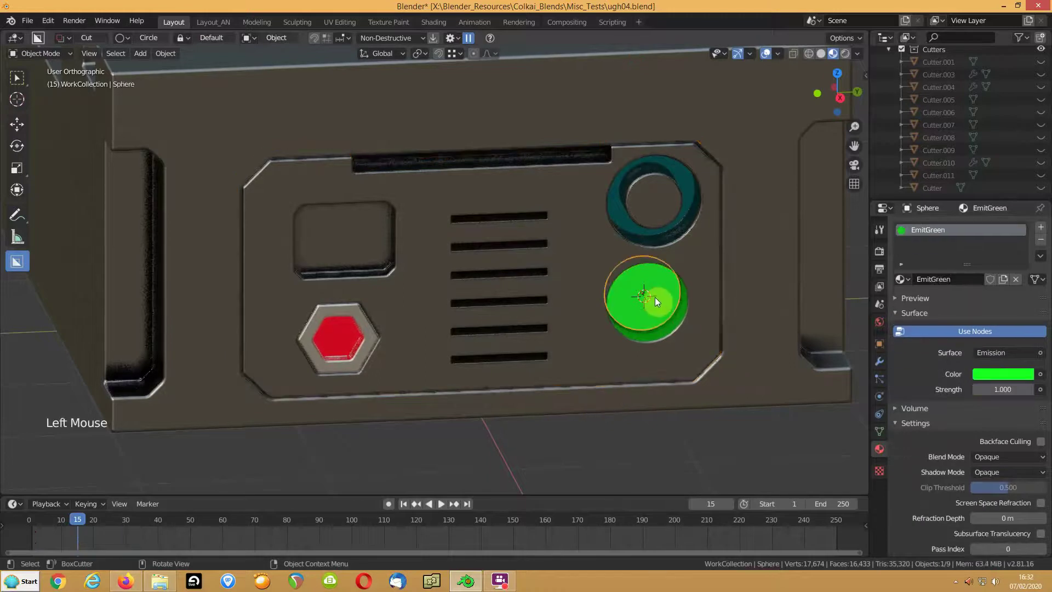
pyautogui.doubleClick(404, 504)
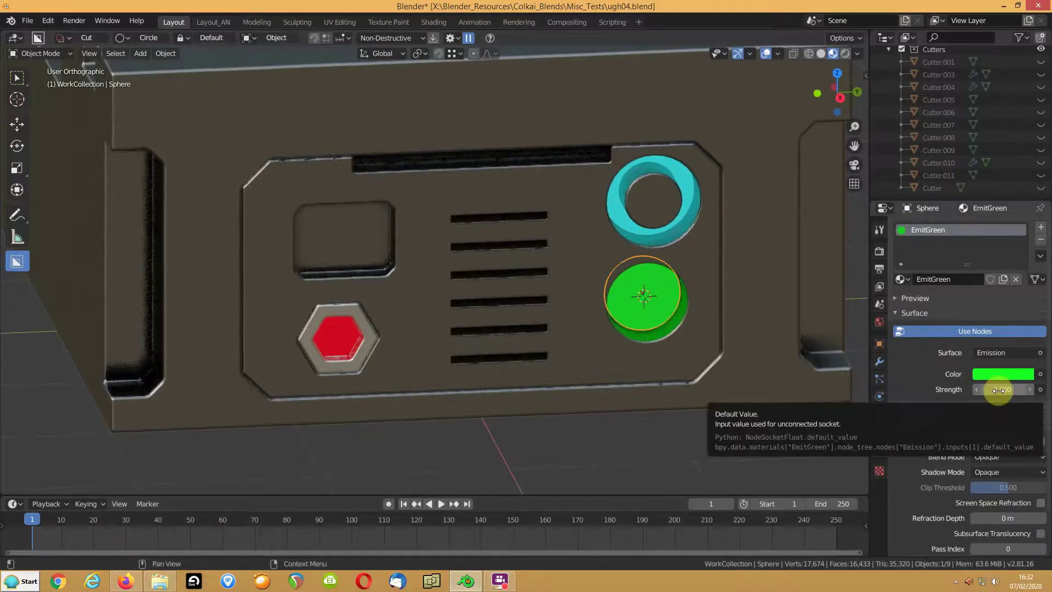
pyautogui.rightClick(998, 390)
pyautogui.click(998, 390)
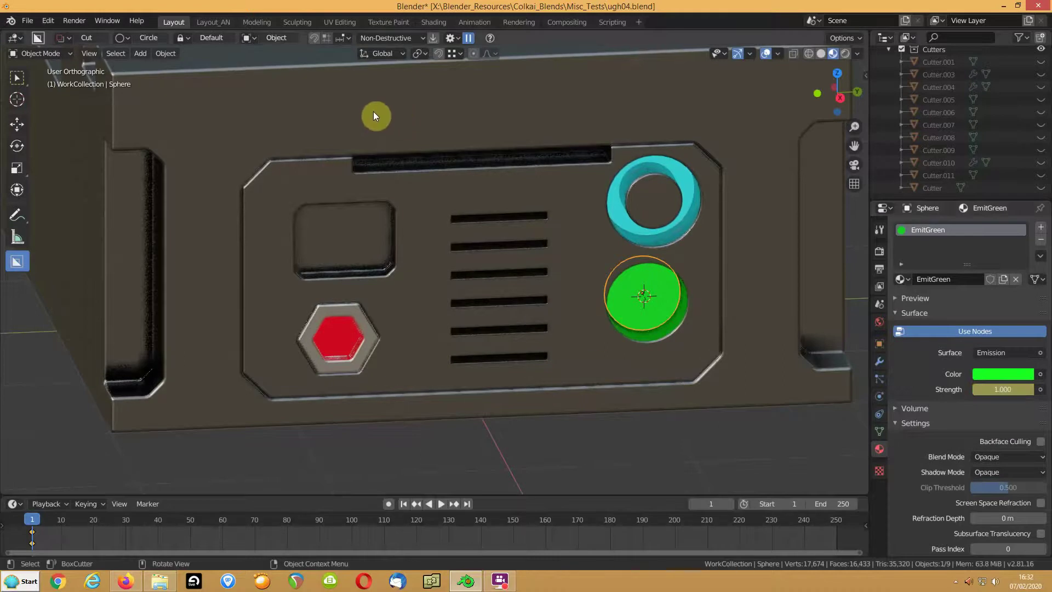
# Split the 3D viewport horizontally into two areas and turn the upper one into a Graph Editor.
pyautogui.moveTo(866, 31); pyautogui.dragTo(800, 255)
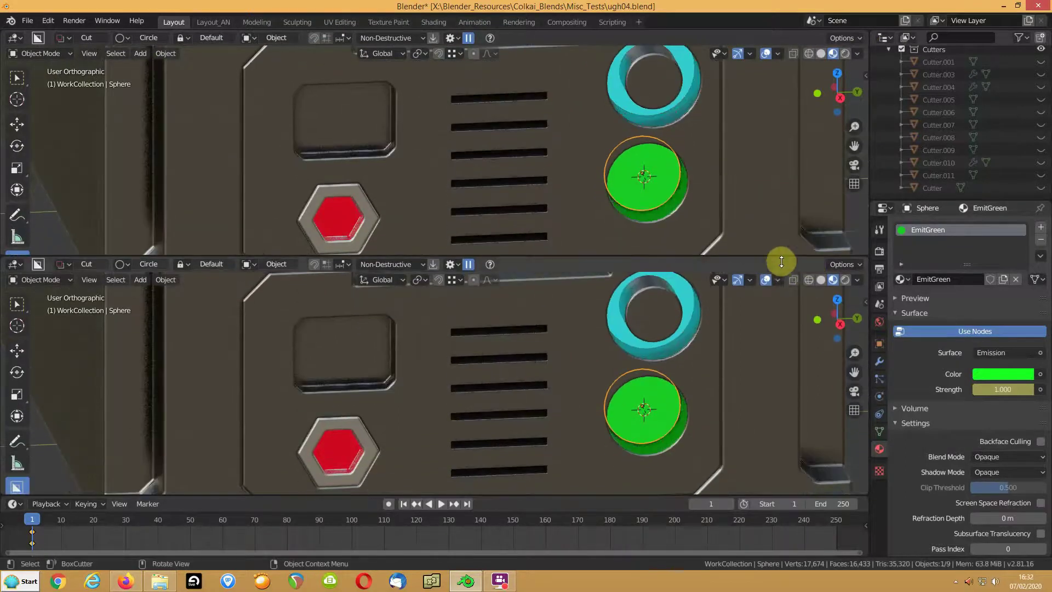
pyautogui.keyDown('shift'); pyautogui.moveTo(567, 307); pyautogui.dragTo(562, 324, button='middle'); pyautogui.keyUp('shift')
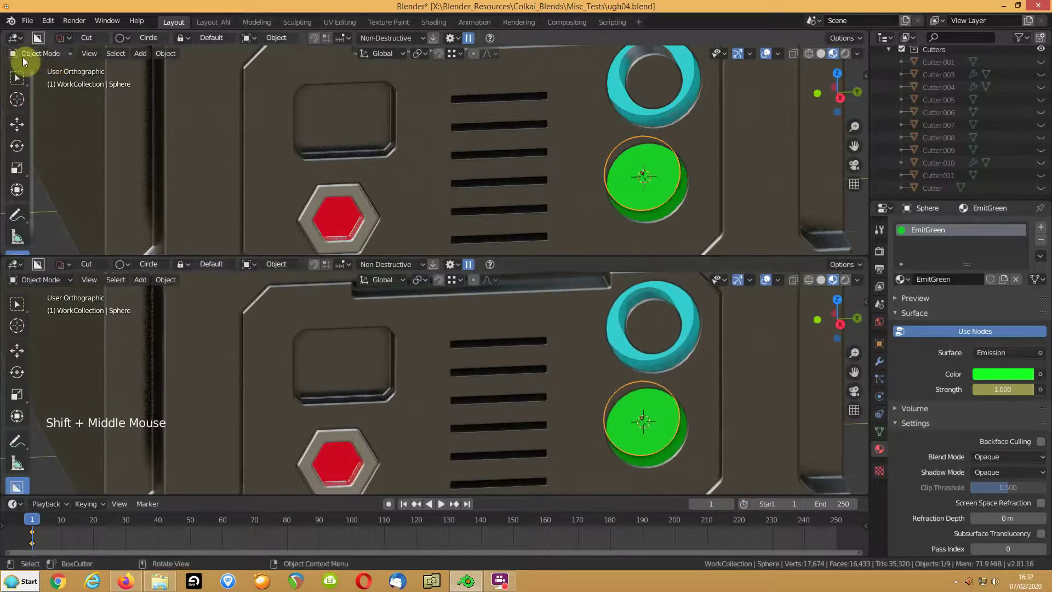
pyautogui.click(14, 37)
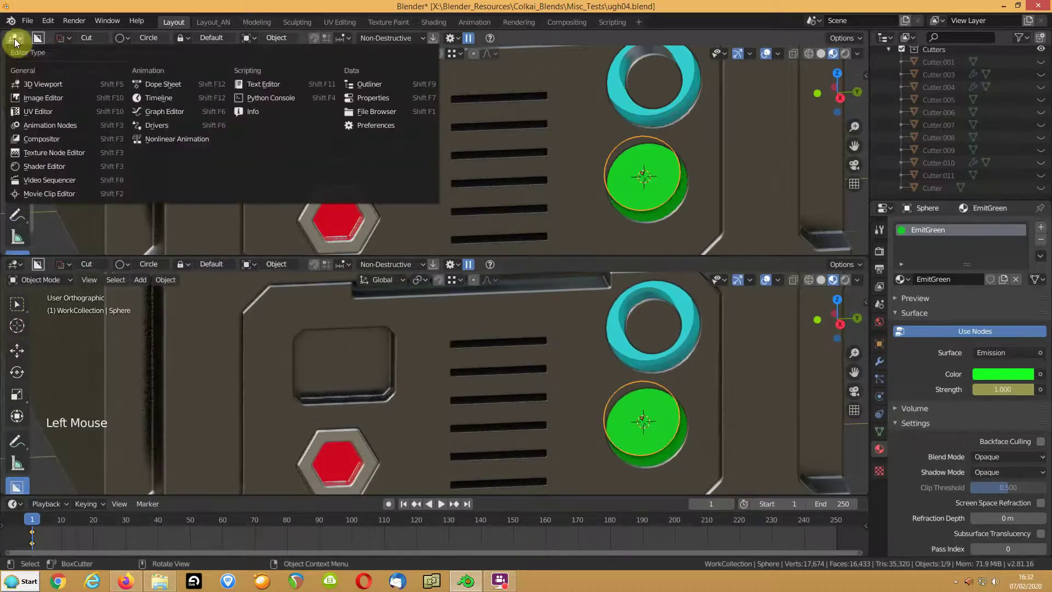
pyautogui.click(143, 111)
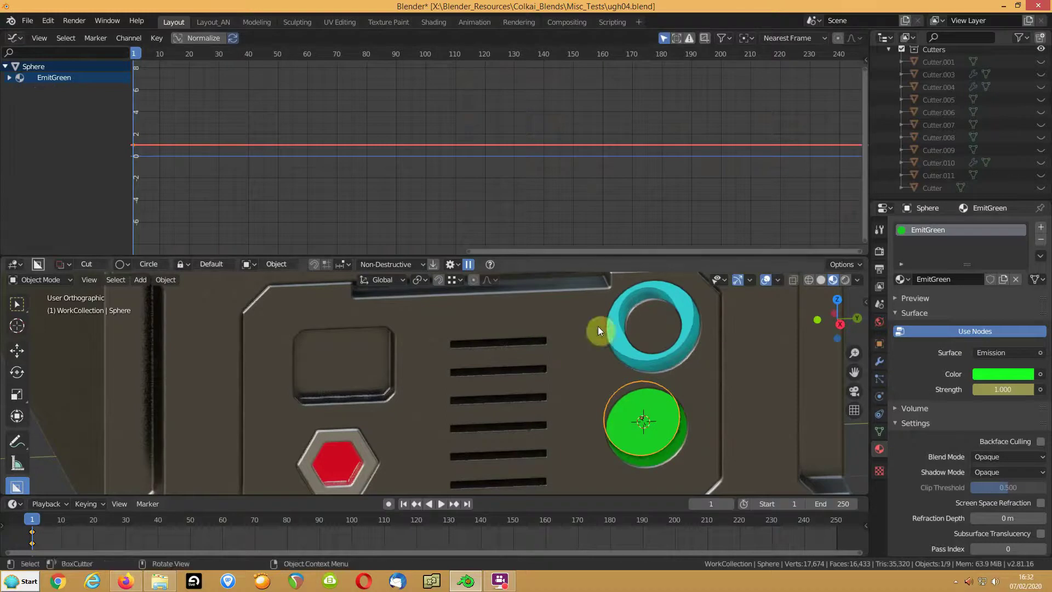
# Frame the front panel's EmitBlue strength curve in the Graph Editor and add a Cycles modifier to it.
pyautogui.click(695, 361)
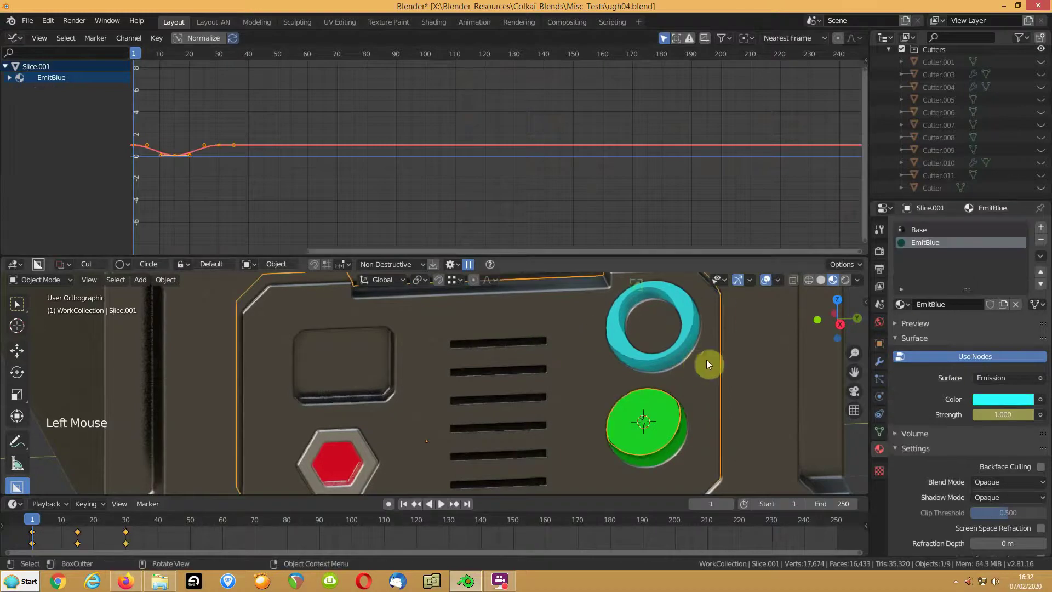
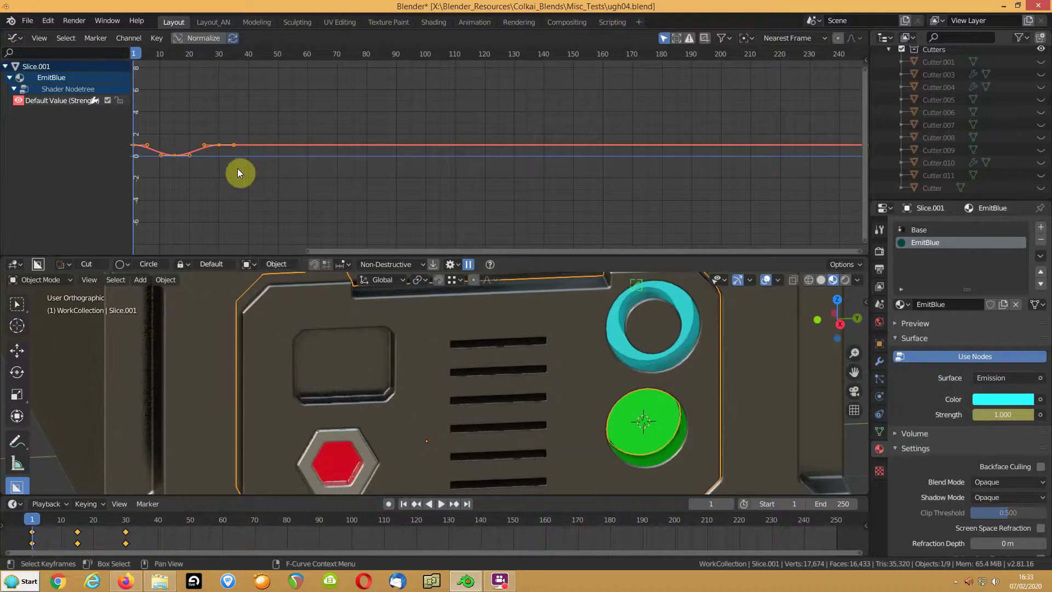
pyautogui.press('KP_Decimal')
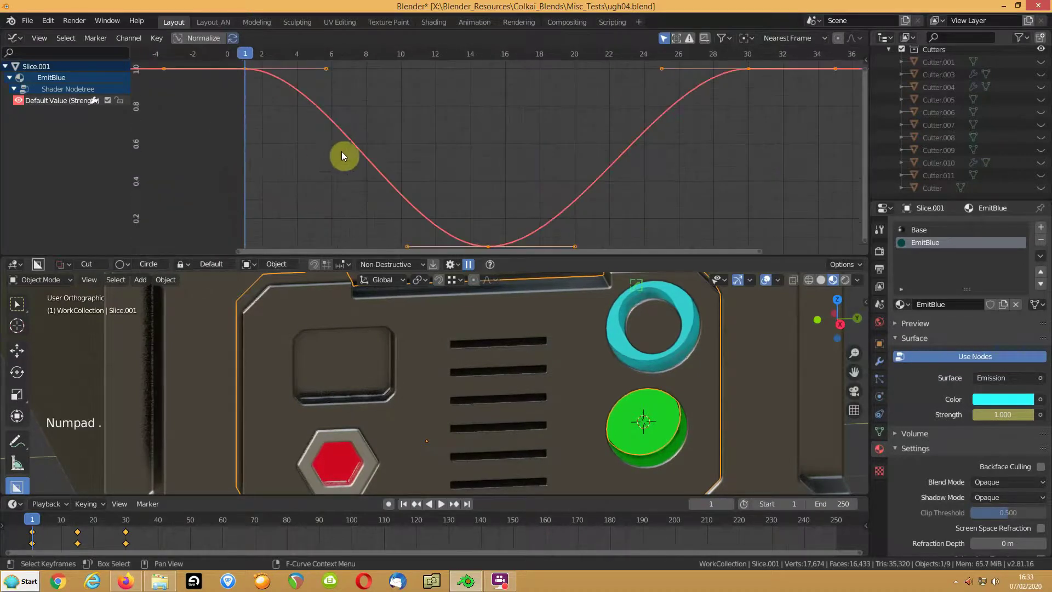
pyautogui.scroll(-3, 340, 151)
pyautogui.scroll(-2, 341, 151)
pyautogui.moveTo(386, 160)
pyautogui.keyDown('ctrl'); pyautogui.mouseDown(button='middle')
pyautogui.moveTo(416, 153)
pyautogui.moveTo(371, 153)
pyautogui.moveTo(371, 164)
pyautogui.mouseUp(button='middle'); pyautogui.keyUp('ctrl')
pyautogui.keyDown('shift'); pyautogui.moveTo(447, 140); pyautogui.dragTo(369, 134, button='middle'); pyautogui.keyUp('shift')
pyautogui.press('n')
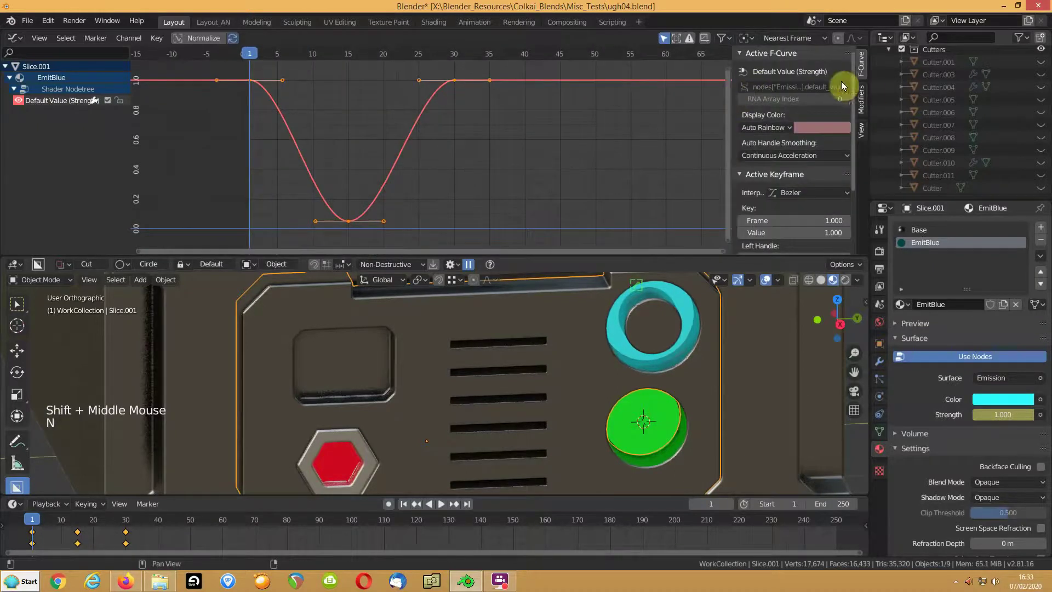
pyautogui.click(862, 104)
pyautogui.click(773, 72)
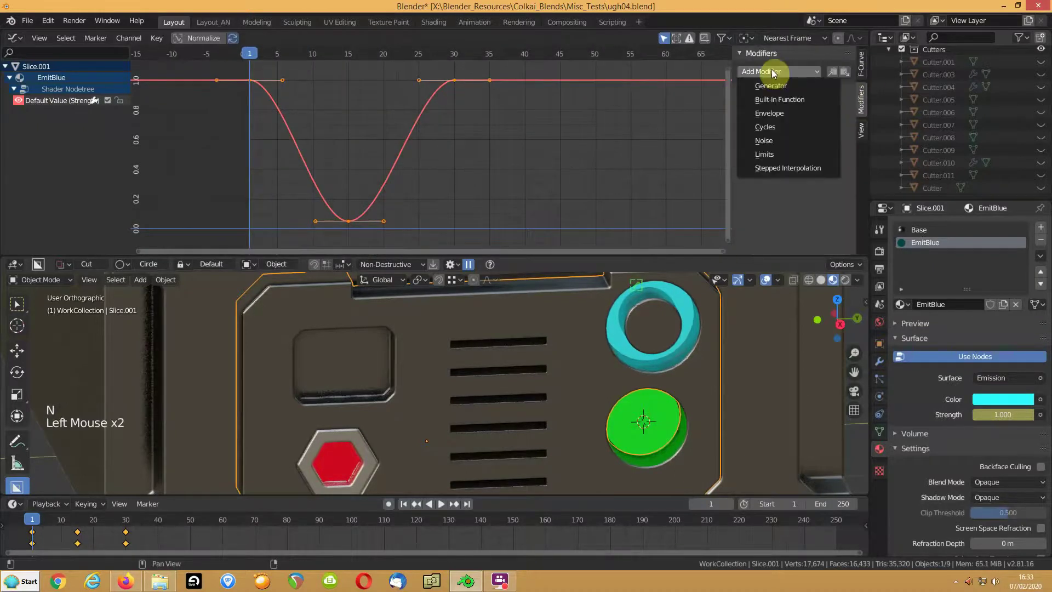
pyautogui.click(767, 128)
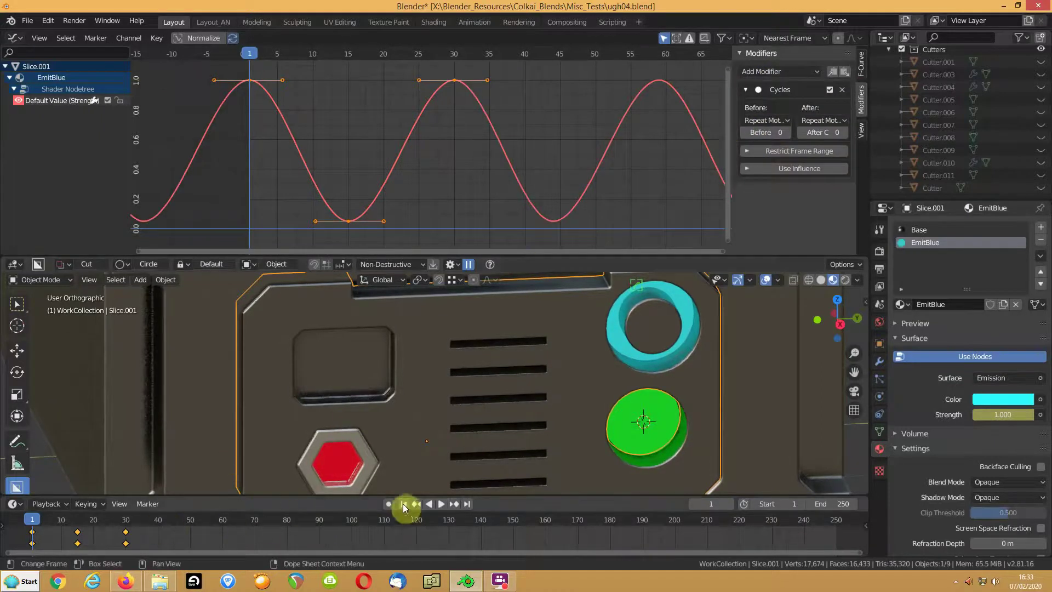
# Scale the EmitBlue strength keyframes to about 0.7 along X during playback to speed up the pulse, and stop the animation.
pyautogui.click(440, 504)
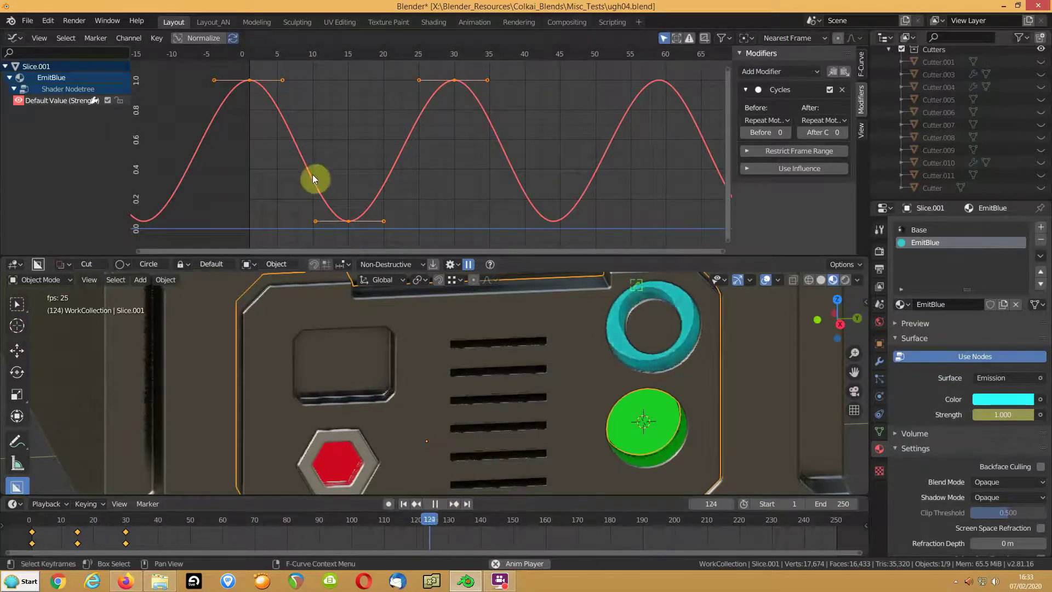
pyautogui.press('s')
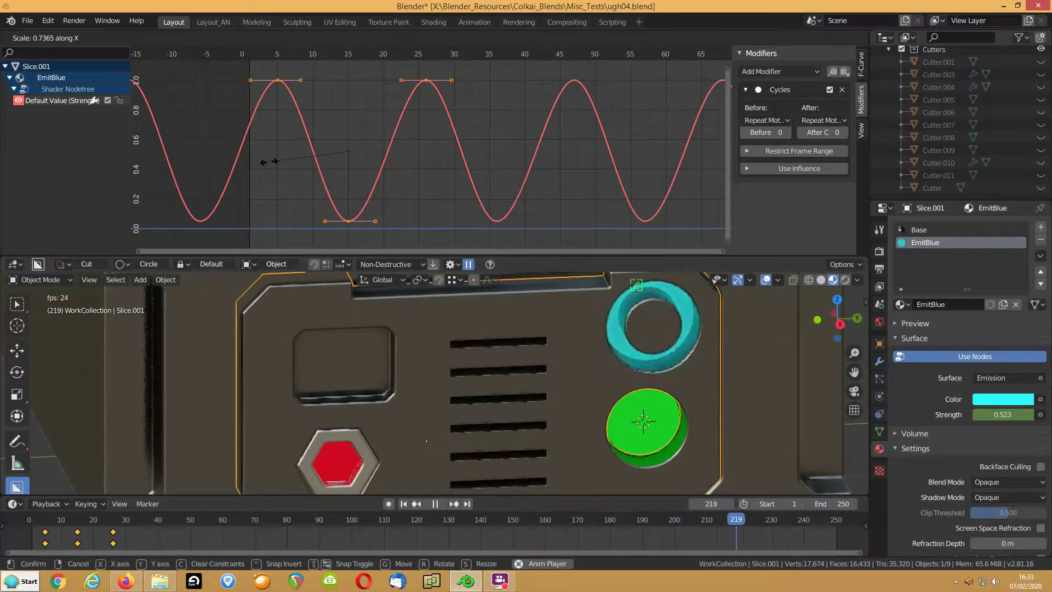
pyautogui.click(272, 162)
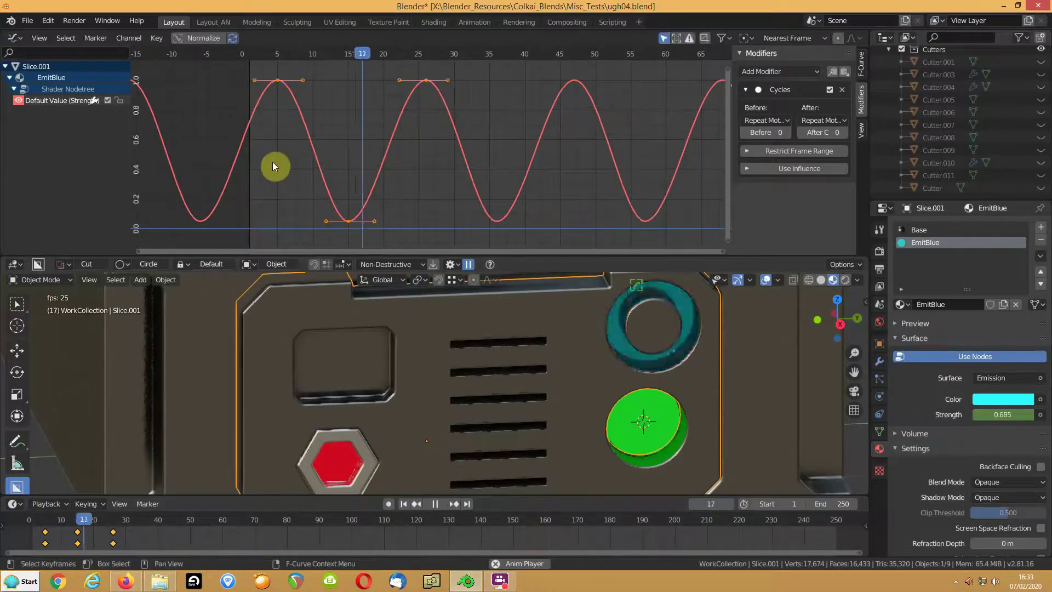
pyautogui.press('space')
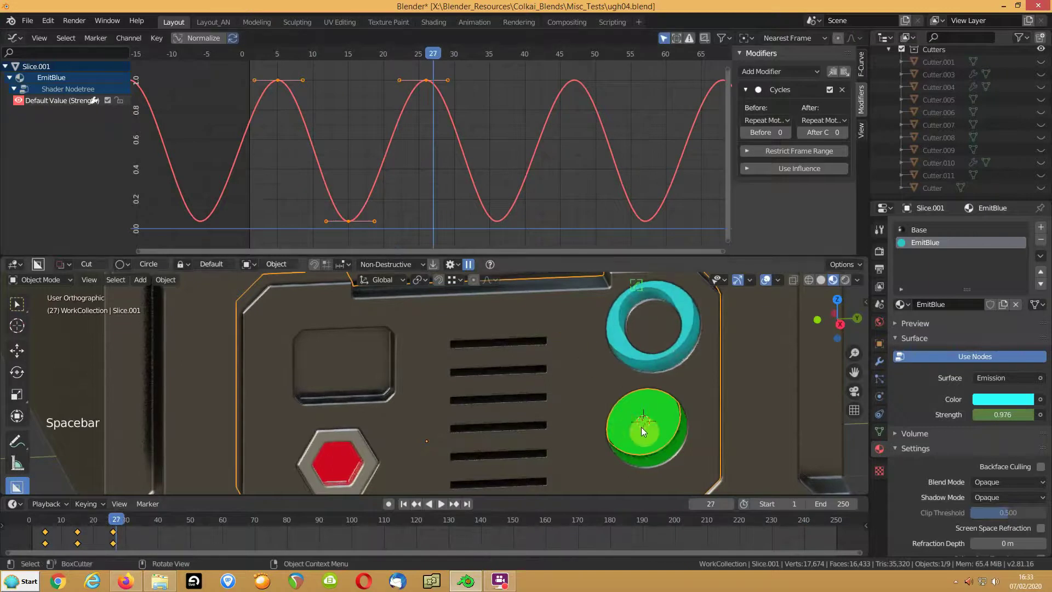
# Add a Noise modifier to the green sphere's EmitGreen strength curve and play the animation briefly to check the flicker.
pyautogui.click(643, 431)
pyautogui.click(13, 80)
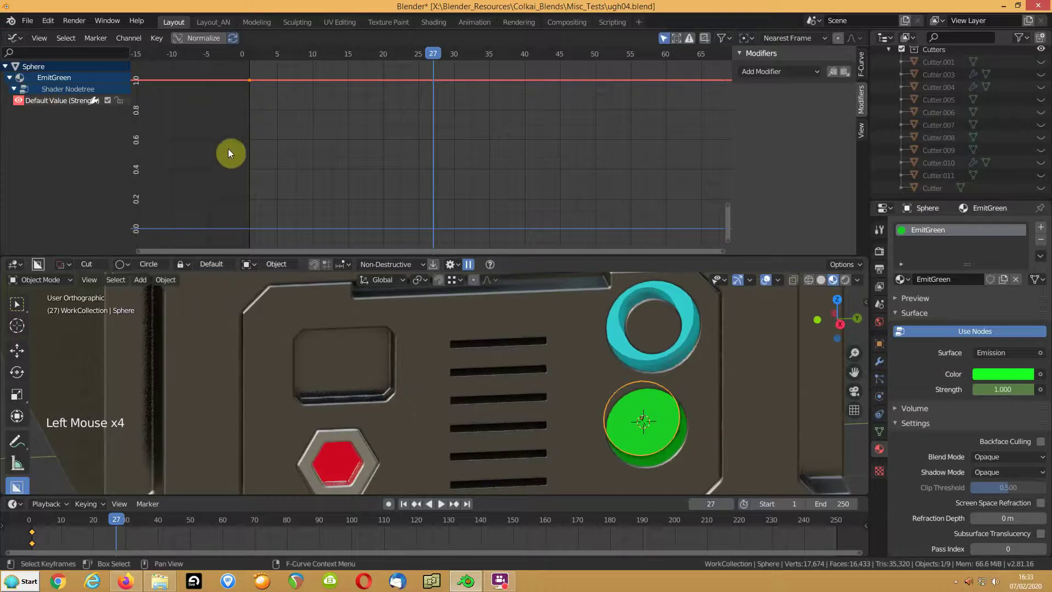
pyautogui.click(764, 71)
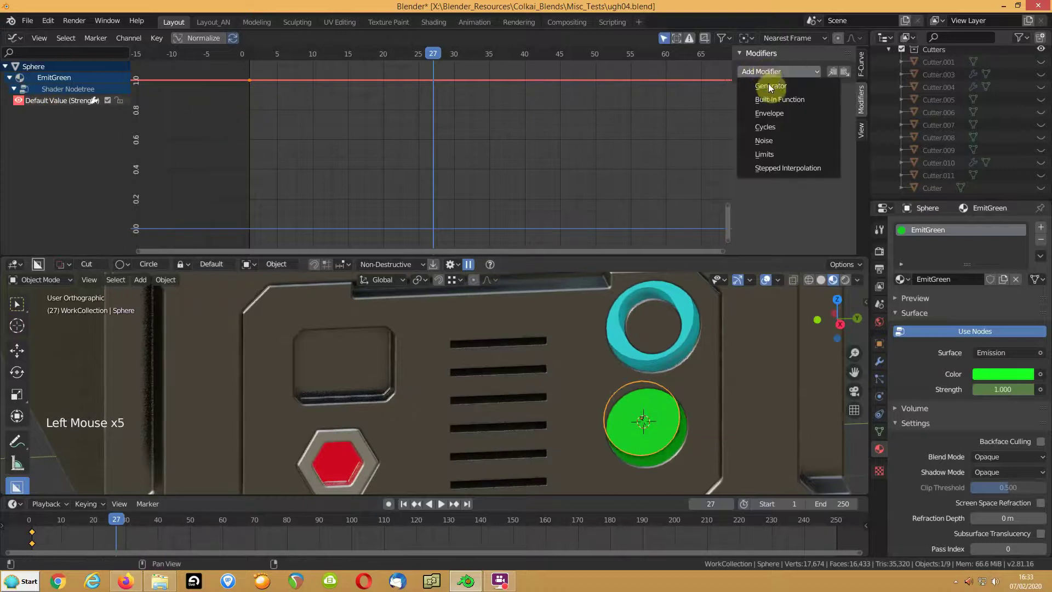
pyautogui.click(764, 141)
pyautogui.keyDown('shift'); pyautogui.moveTo(366, 112); pyautogui.dragTo(371, 183, button='middle'); pyautogui.keyUp('shift')
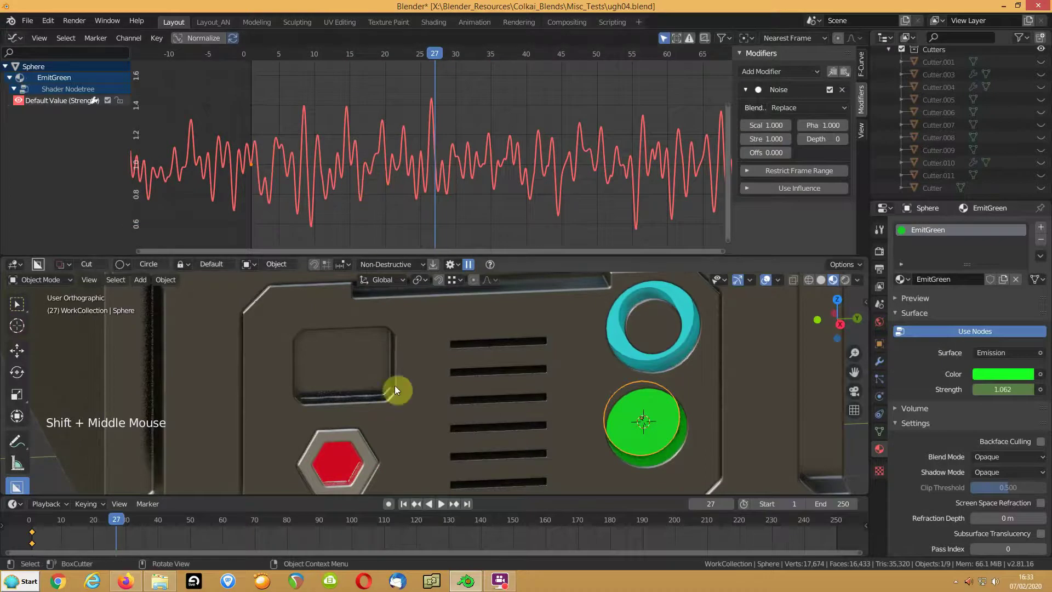
pyautogui.click(443, 504)
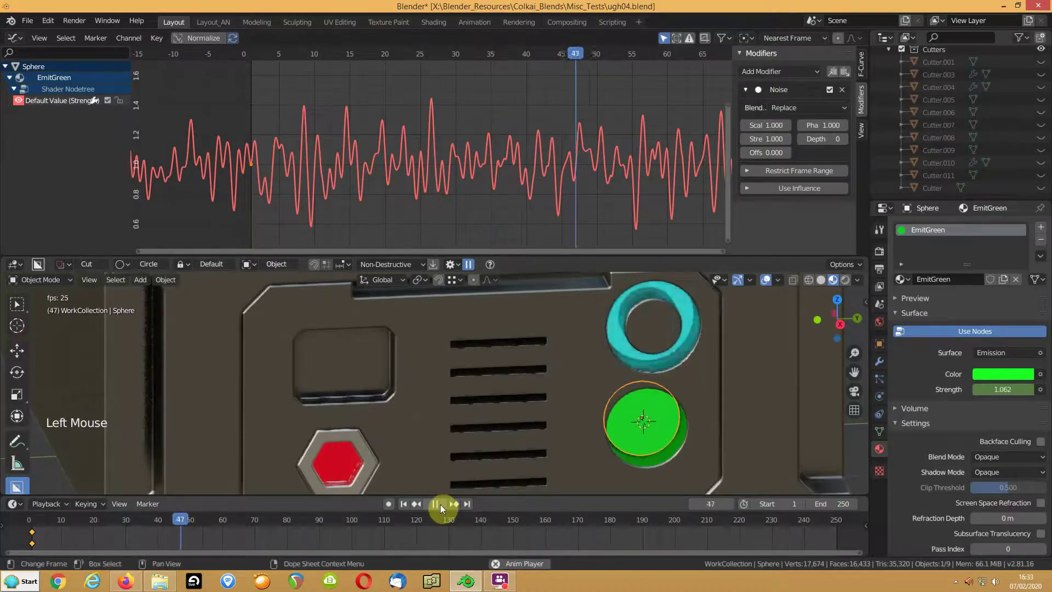
pyautogui.click(434, 503)
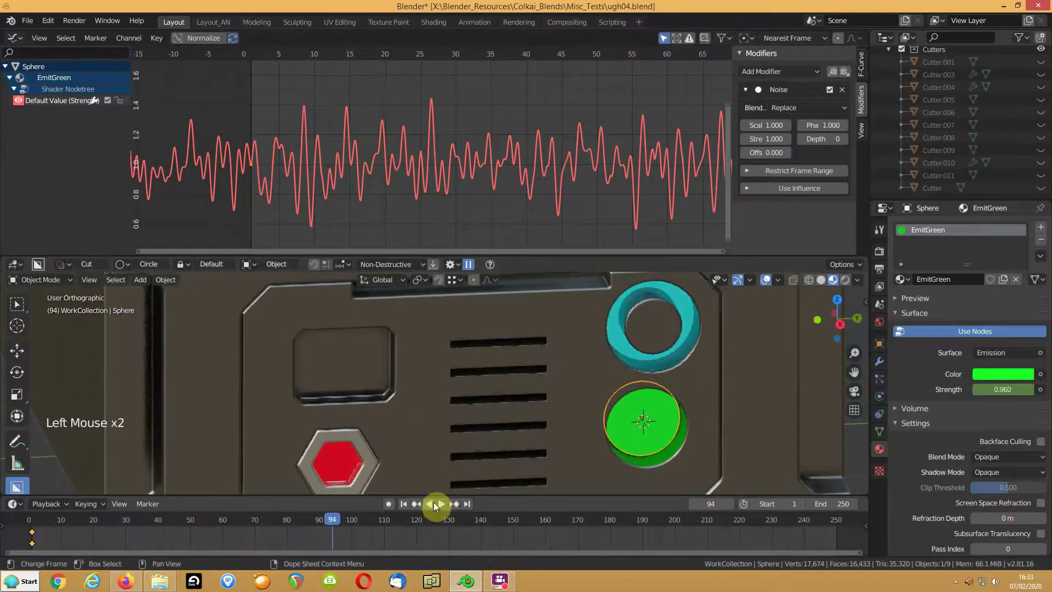
# Set the EmitGreen strength curve's Noise modifier to scale 1.3 and strength 4.1, and play the animation.
pyautogui.scroll(-2, 403, 187)
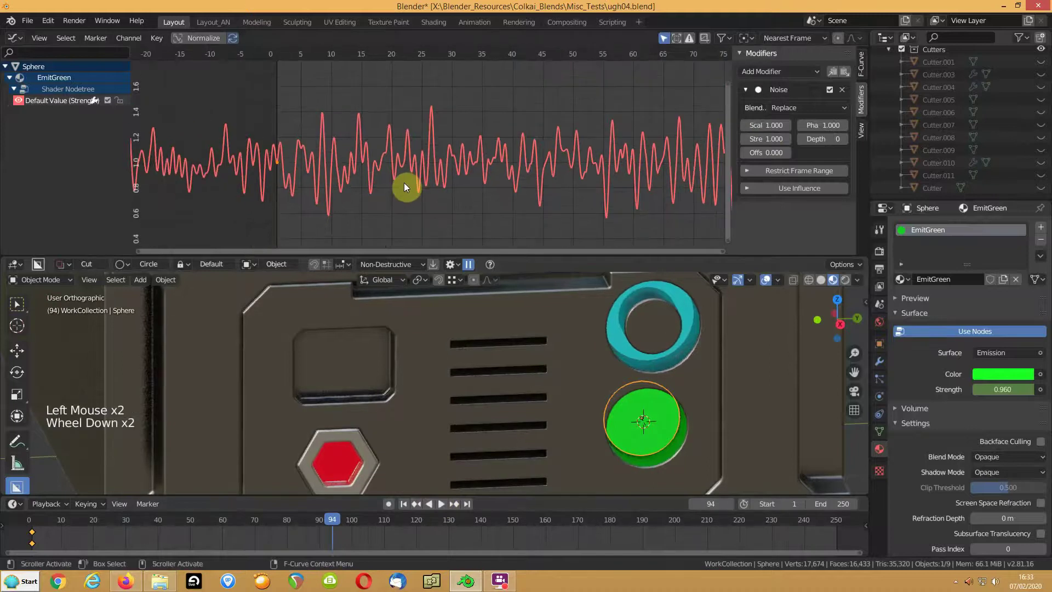
pyautogui.scroll(-3, 407, 185)
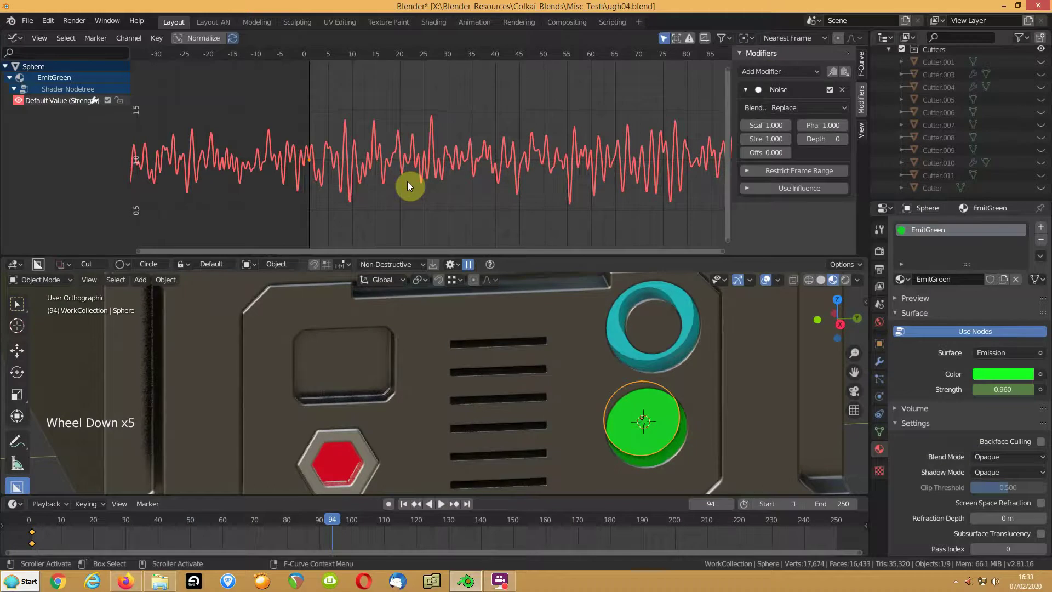
pyautogui.scroll(-2, 407, 186)
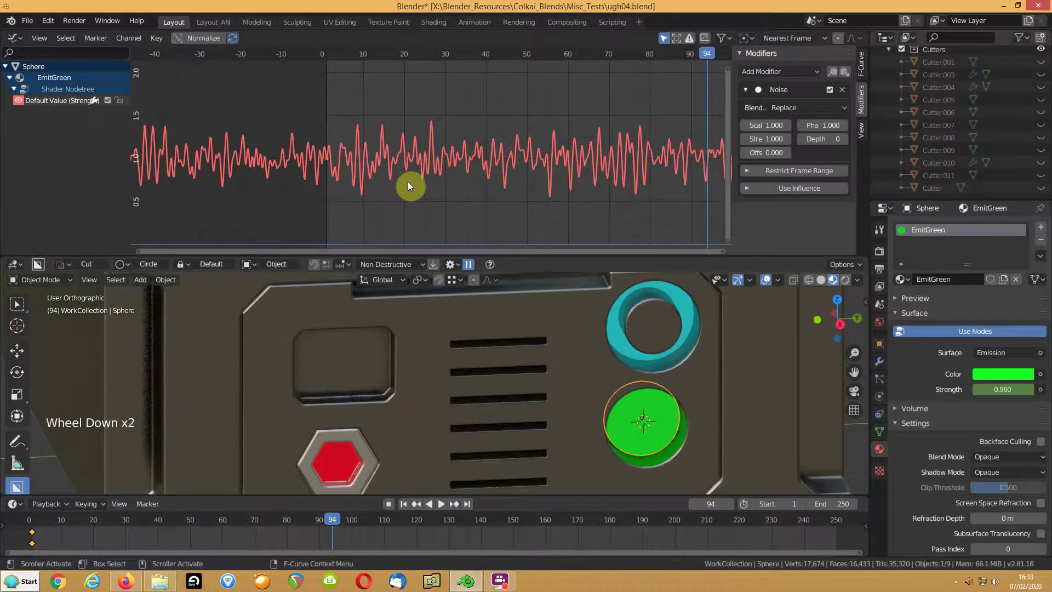
pyautogui.press('g')
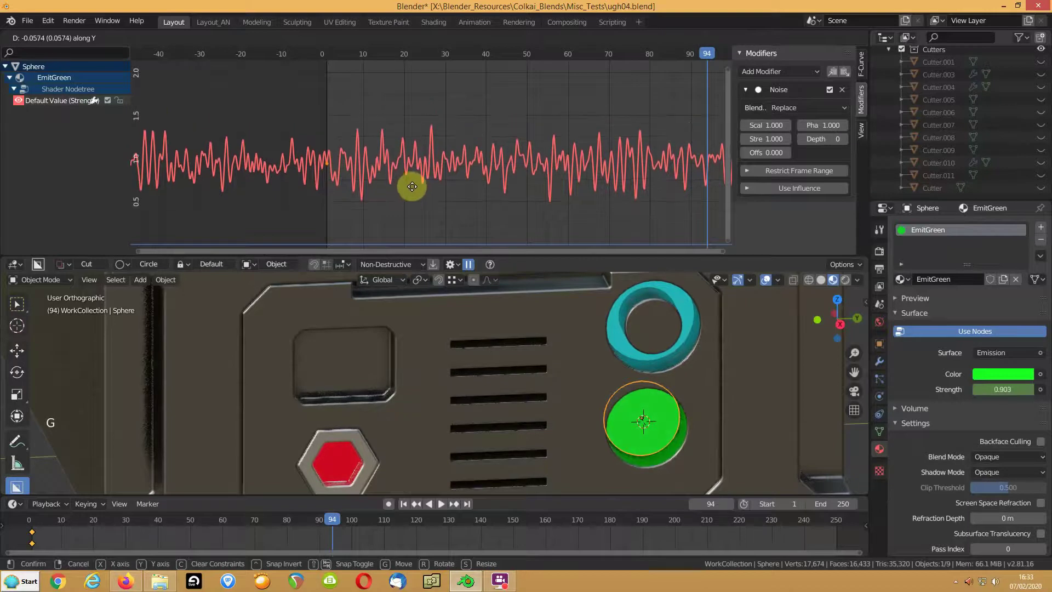
pyautogui.click(414, 190)
pyautogui.press('s')
pyautogui.click(484, 203)
pyautogui.moveTo(760, 127)
pyautogui.mouseDown()
pyautogui.moveTo(778, 128)
pyautogui.moveTo(760, 127)
pyautogui.moveTo(761, 141)
pyautogui.mouseUp()
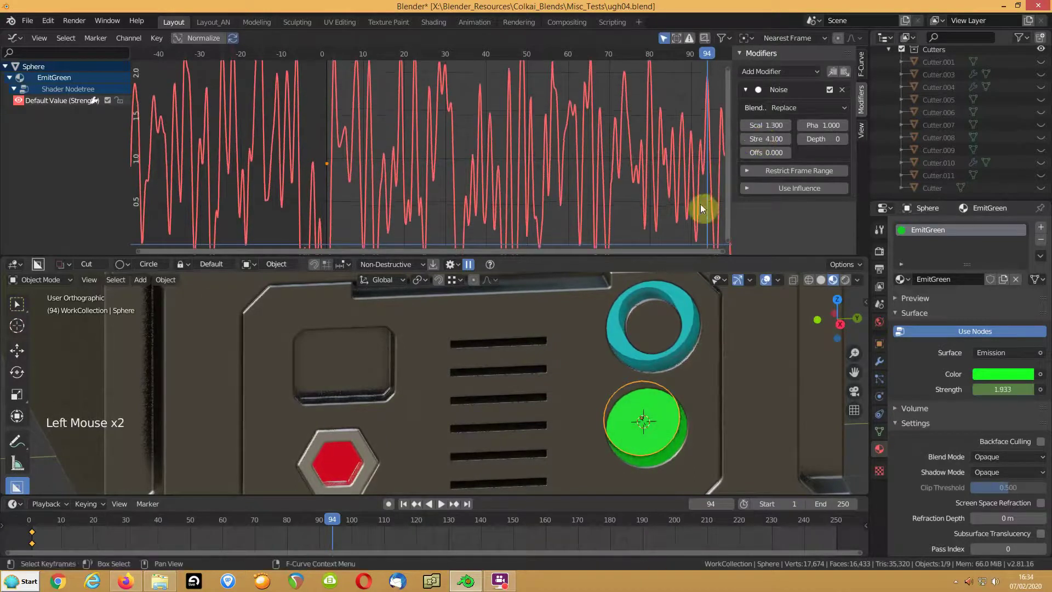
pyautogui.click(430, 508)
pyautogui.click(441, 504)
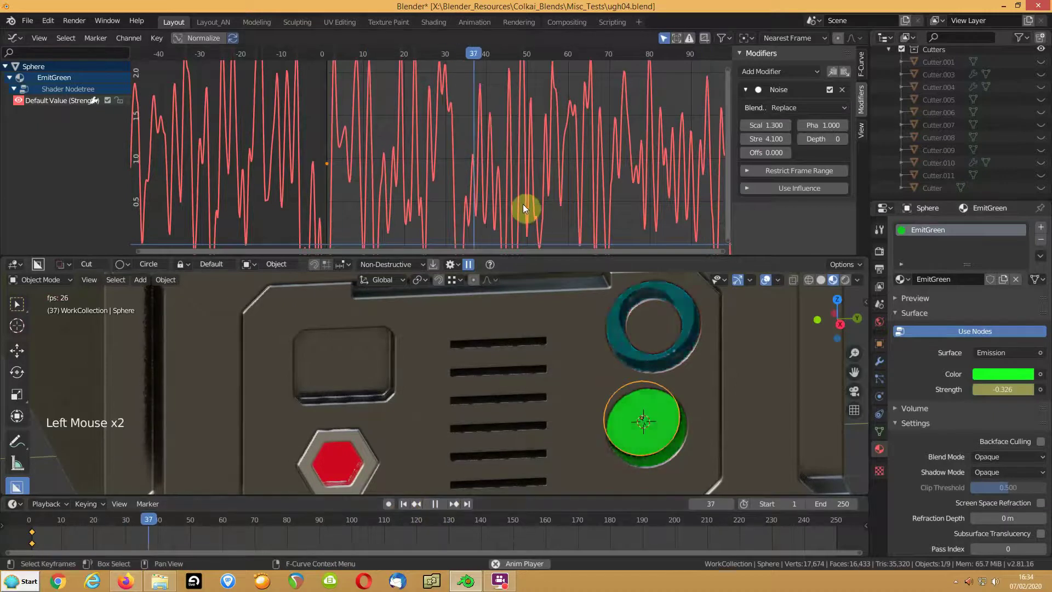
# Set the Noise modifier's scale to 2.5 and offset to 3.3, and raise the EmitGreen strength curve about 0.7 along Y.
pyautogui.moveTo(763, 125); pyautogui.dragTo(797, 125)
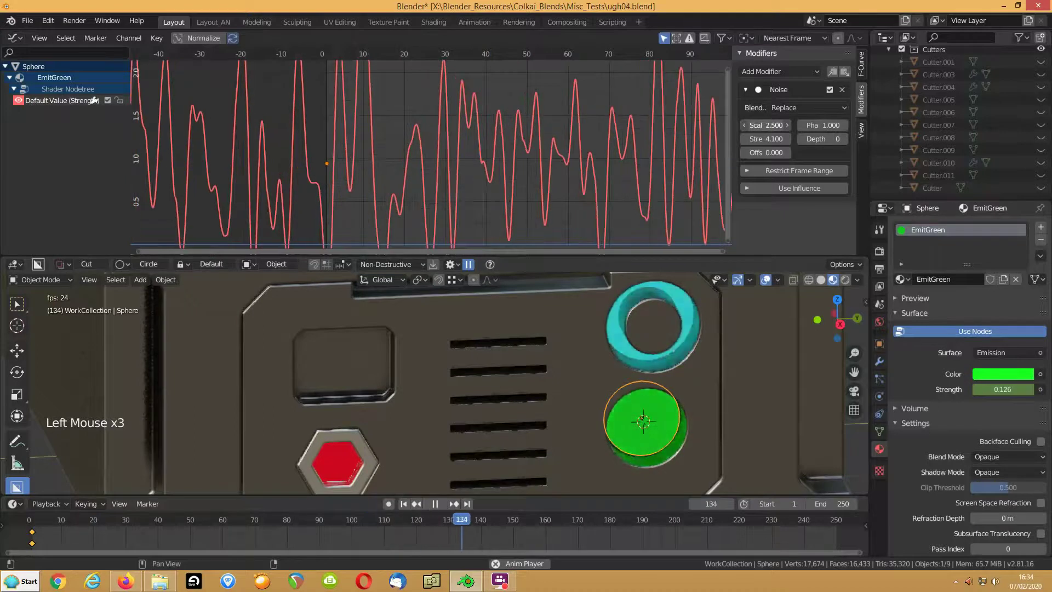
pyautogui.scroll(-6, 474, 141)
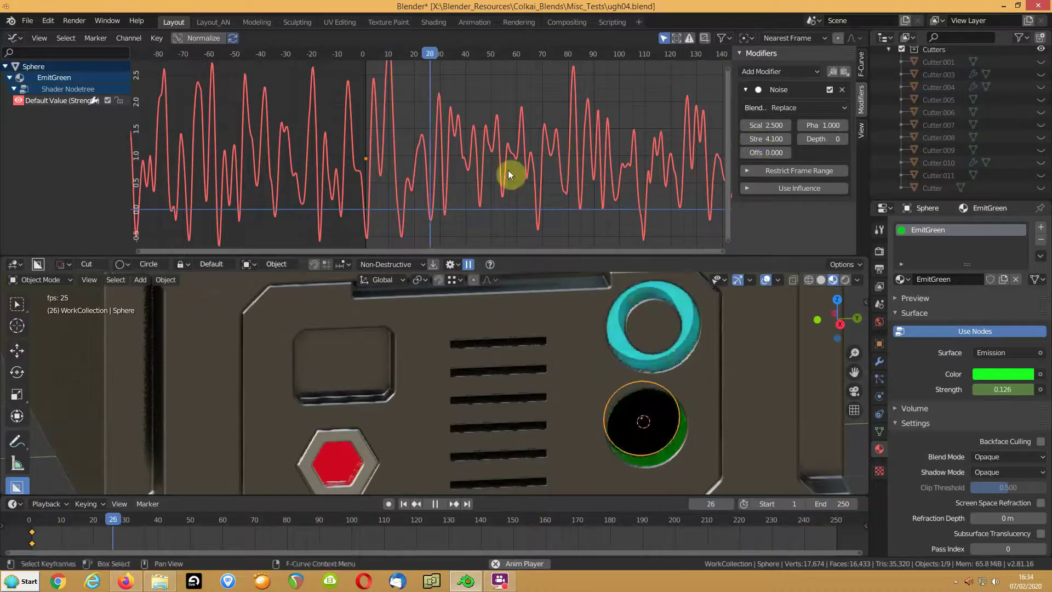
pyautogui.moveTo(765, 152); pyautogui.dragTo(810, 153)
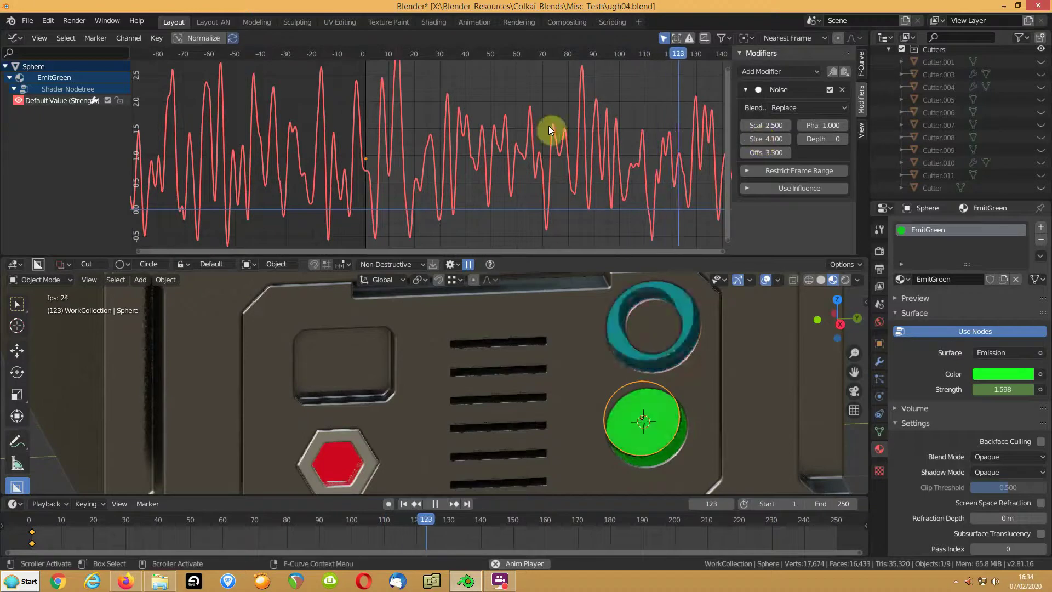
pyautogui.press('g')
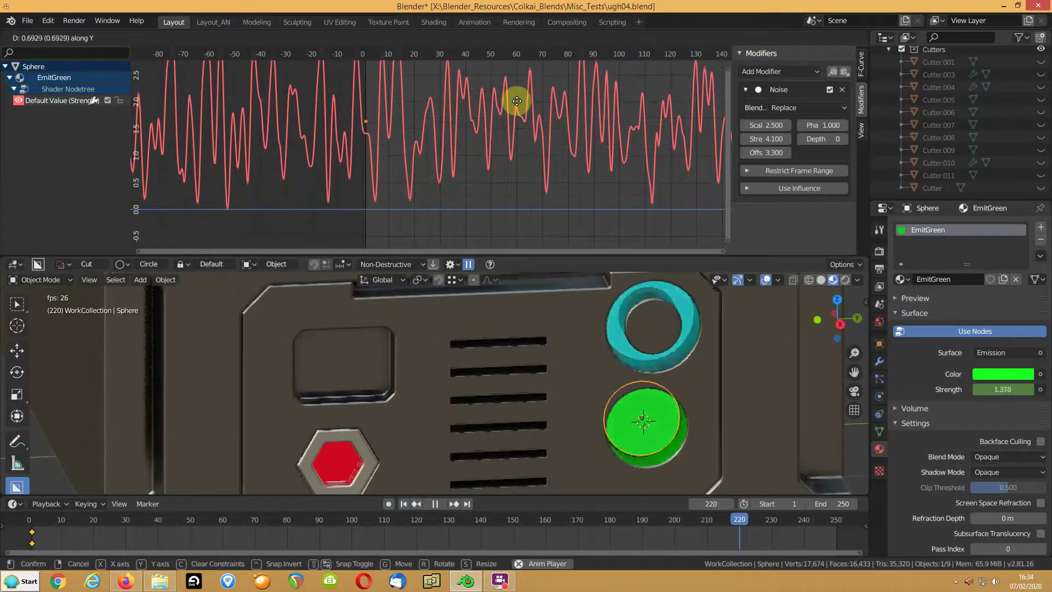
pyautogui.click(516, 100)
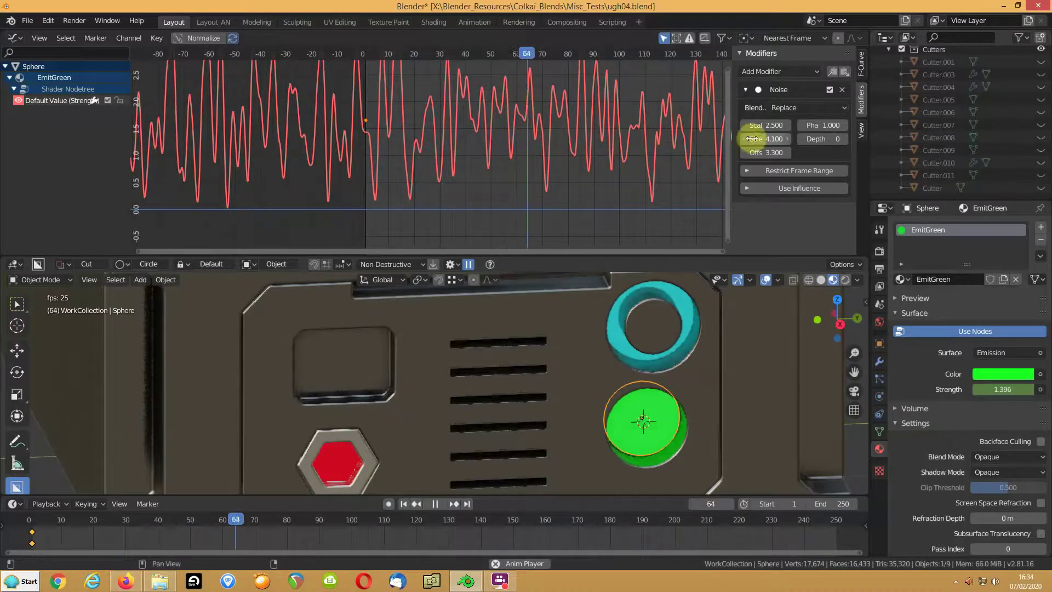
# Set the Noise modifier's scale to 3.9, strength to 3.2, phase to 2.8 and offset to 21.1 during playback.
pyautogui.moveTo(756, 125); pyautogui.dragTo(789, 125)
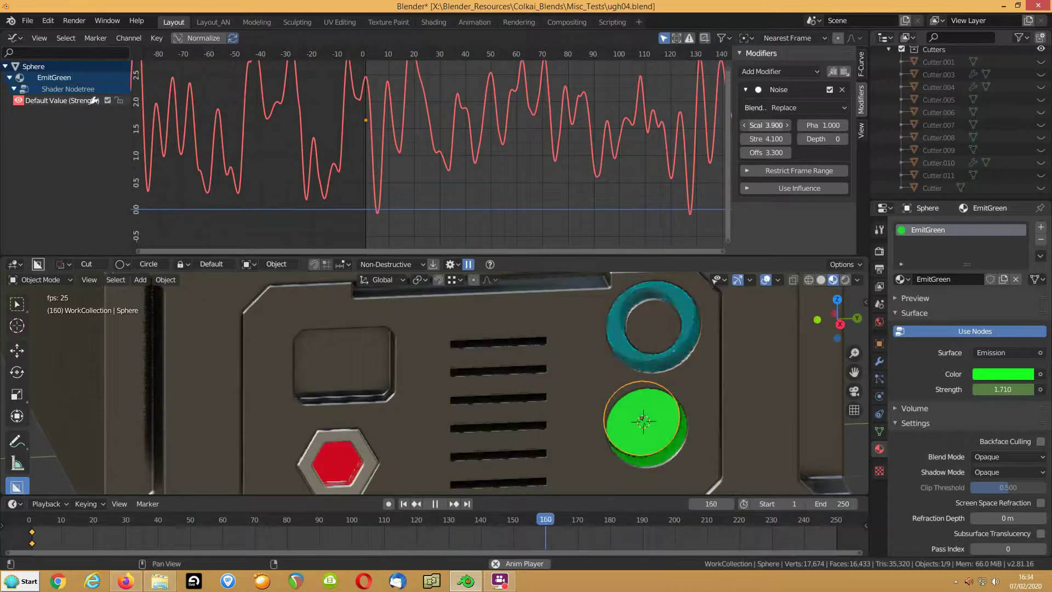
pyautogui.moveTo(766, 138); pyautogui.dragTo(838, 125)
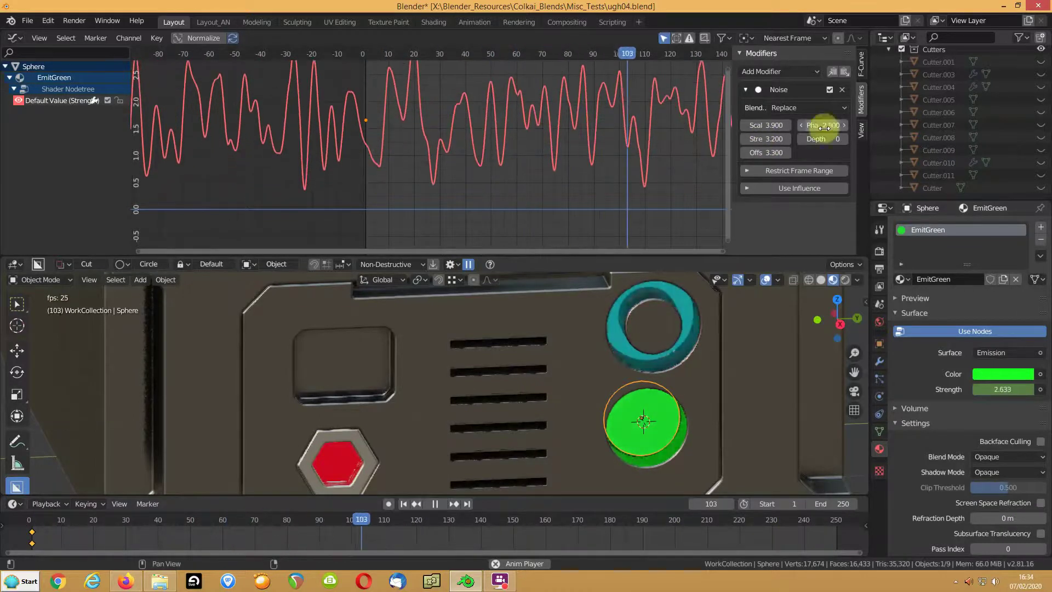
pyautogui.moveTo(768, 153); pyautogui.dragTo(805, 153)
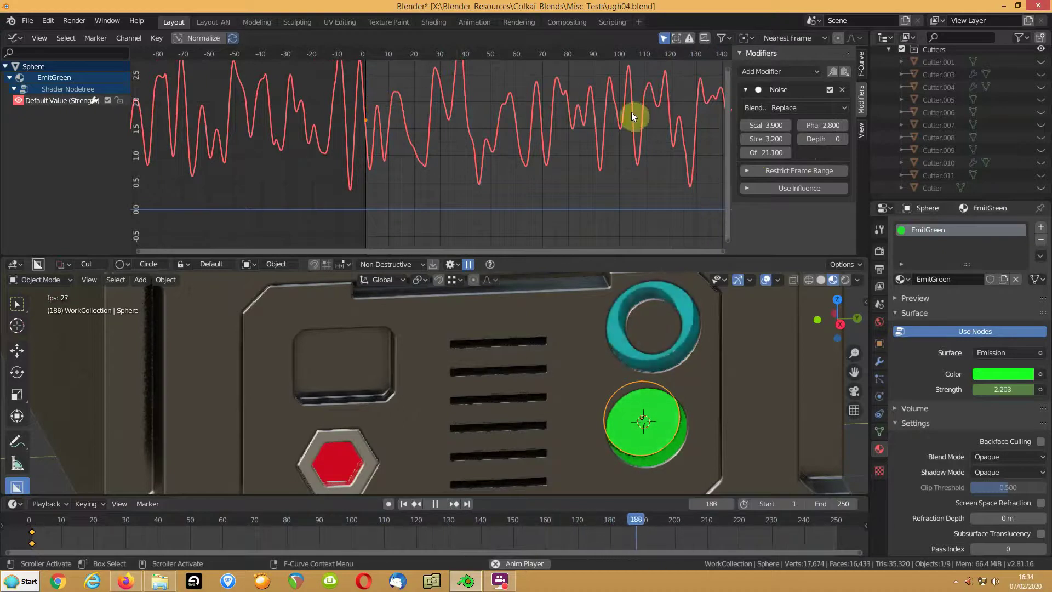
# Set the Noise modifier to scale 4 and strength 2, lower the curve about 0.74 along Y, and stop the animation.
pyautogui.moveTo(758, 129)
pyautogui.mouseDown()
pyautogui.moveTo(789, 138)
pyautogui.moveTo(745, 139)
pyautogui.mouseUp()
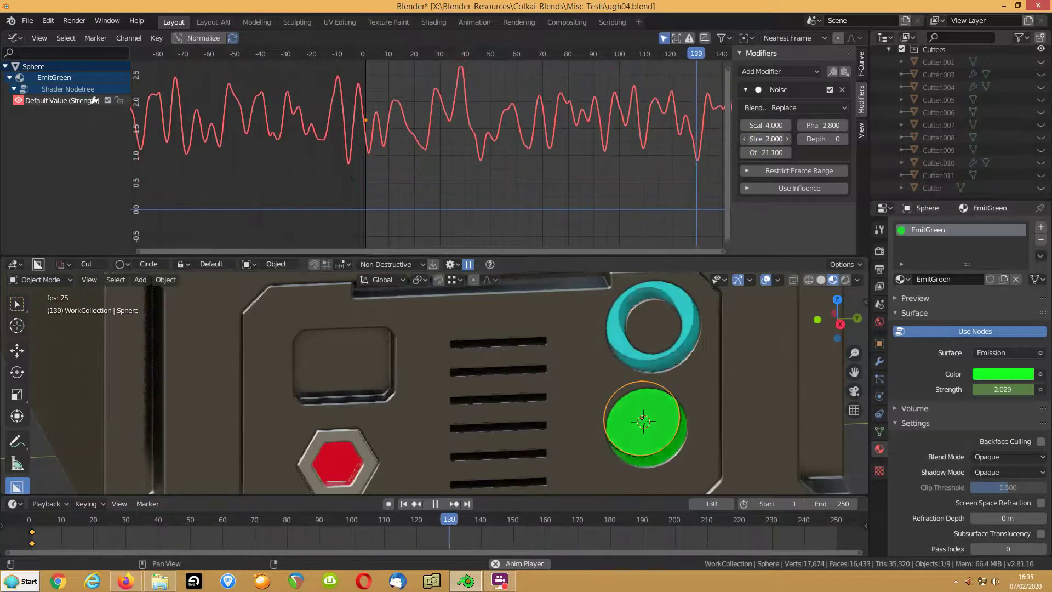
pyautogui.press('g')
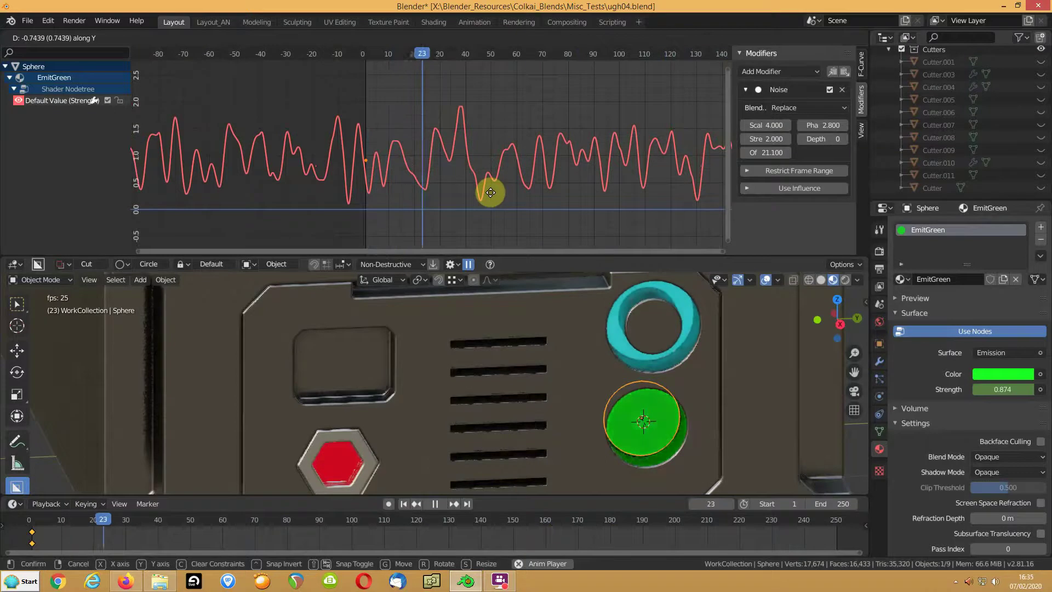
pyautogui.click(491, 197)
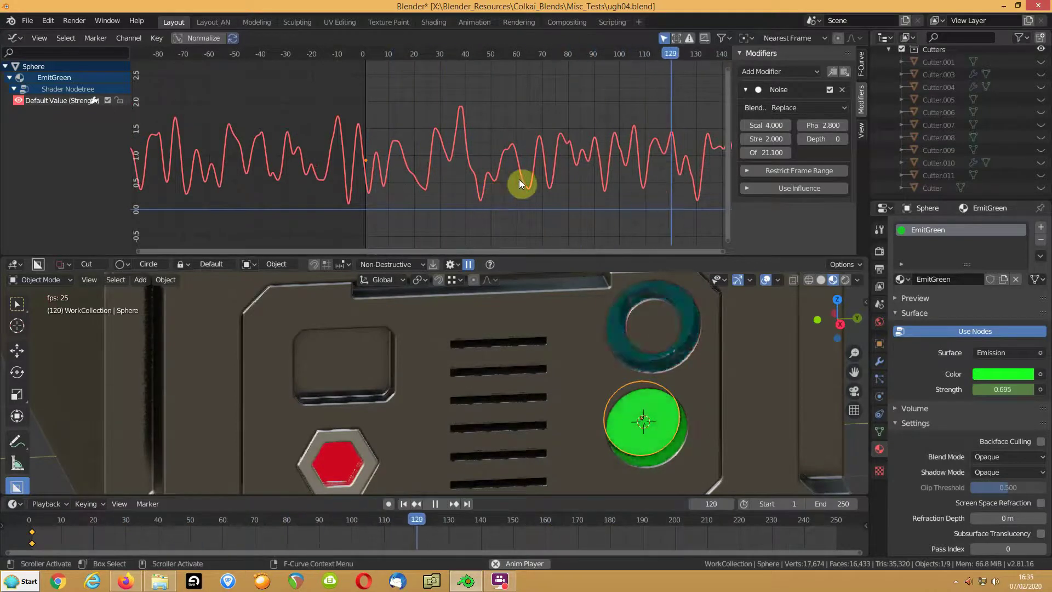
pyautogui.press('space')
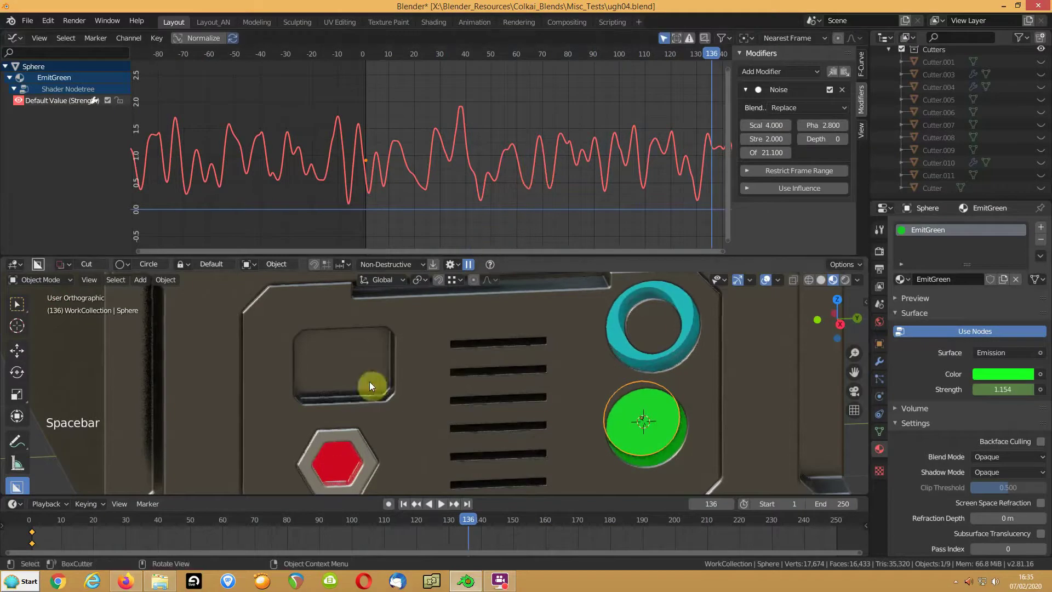
# Keyframe the EmitRed emission strength on the red hexagonal insert and move that keyframe to frame 1.
pyautogui.click(330, 464)
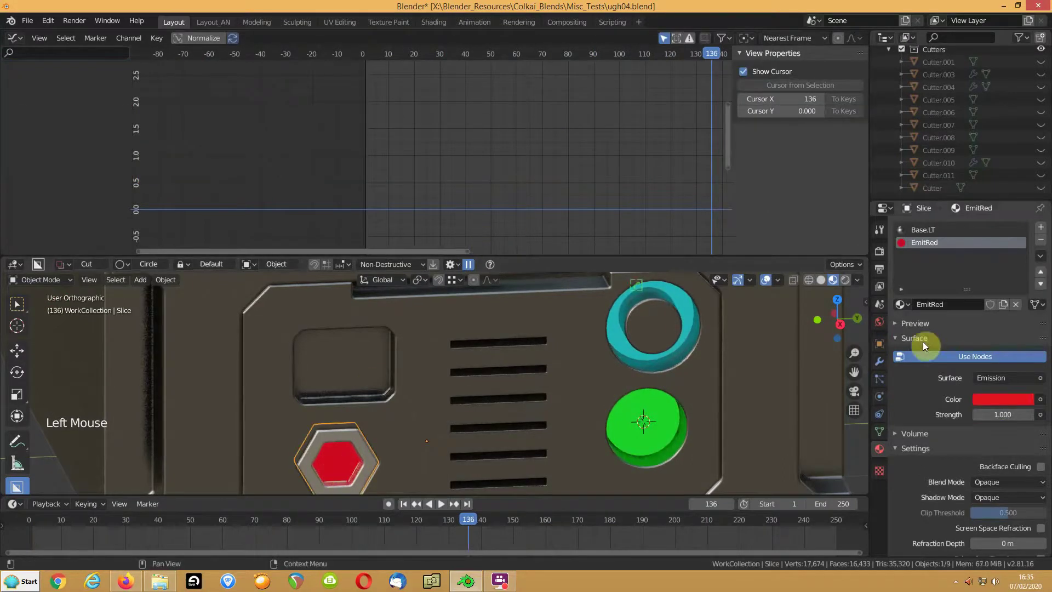
pyautogui.rightClick(992, 417)
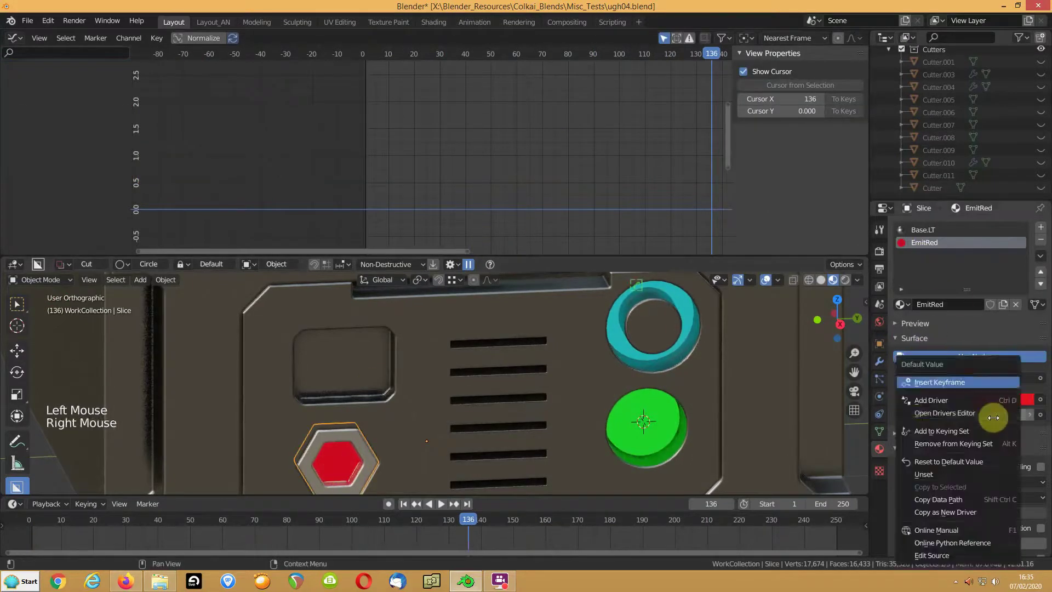
pyautogui.click(956, 381)
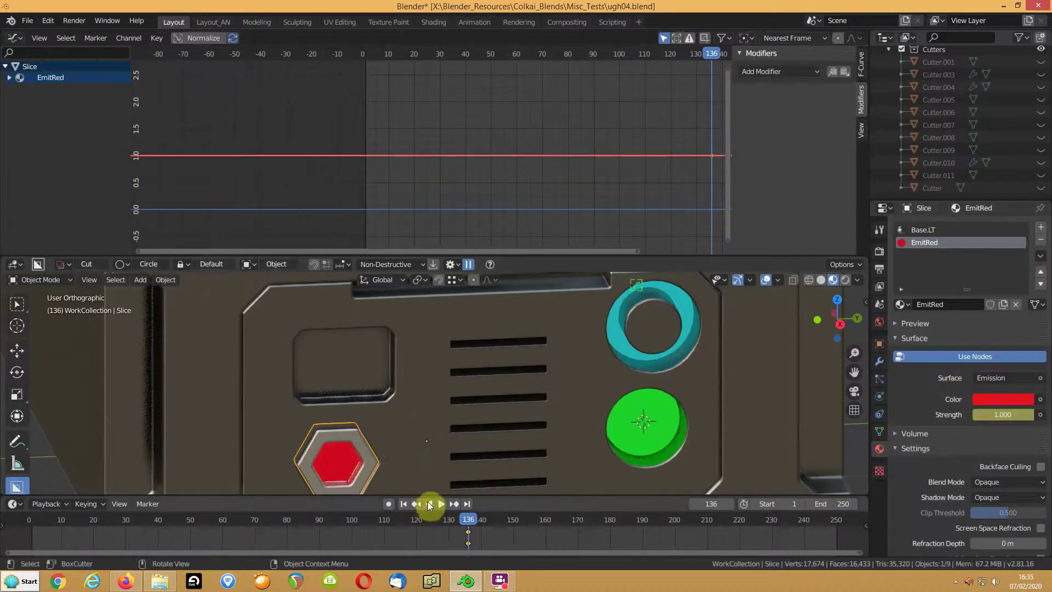
pyautogui.moveTo(464, 536); pyautogui.dragTo(34, 541)
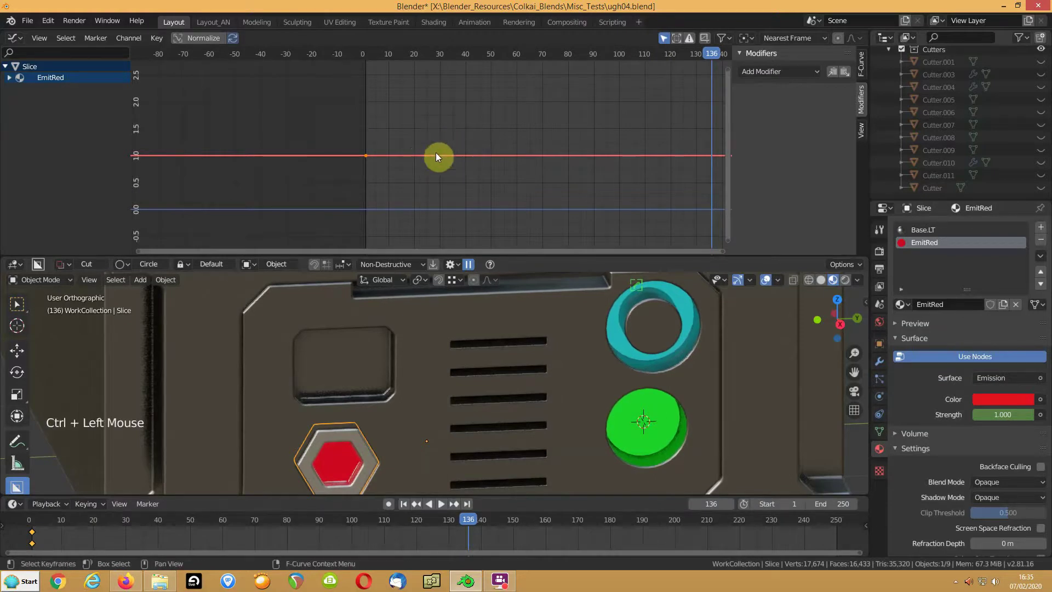
# Add two keyframes to the EmitRed strength curve: about 1.6 near frame 21 and about 1.05 near frame 44.
pyautogui.moveTo(708, 51); pyautogui.dragTo(410, 49)
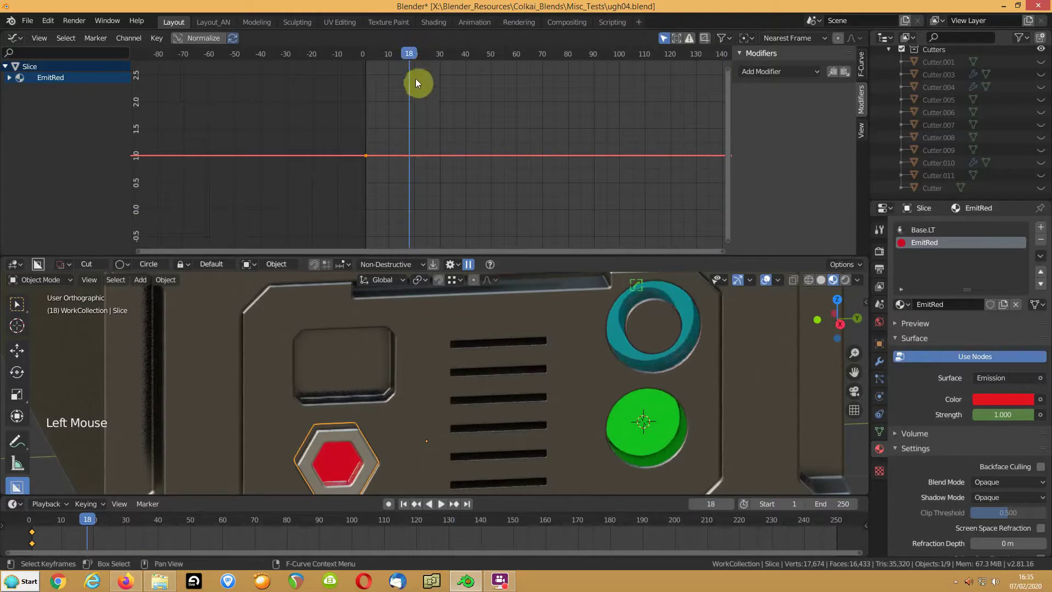
pyautogui.press('i')
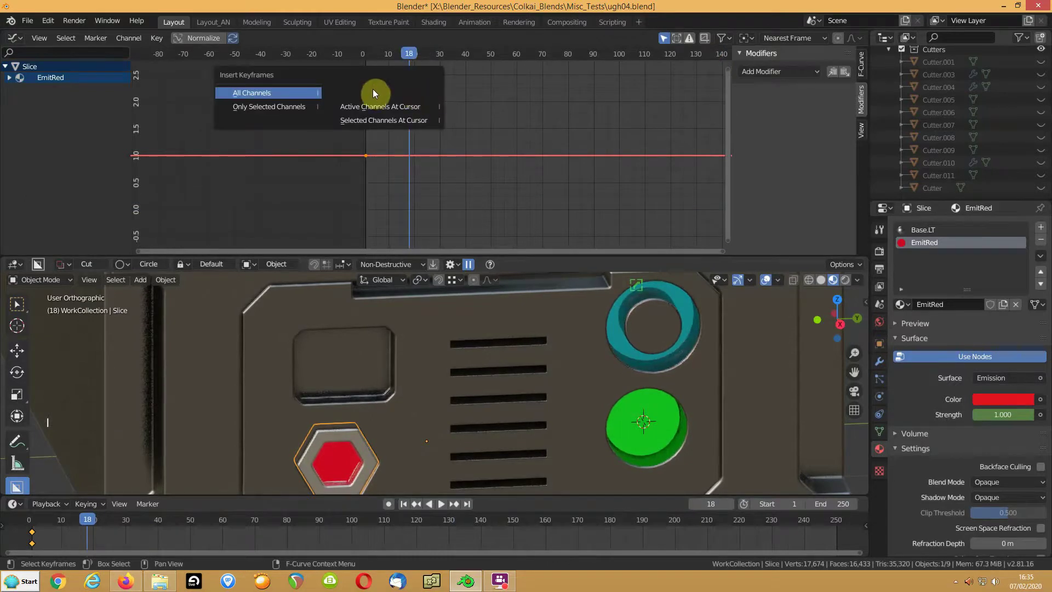
pyautogui.click(297, 107)
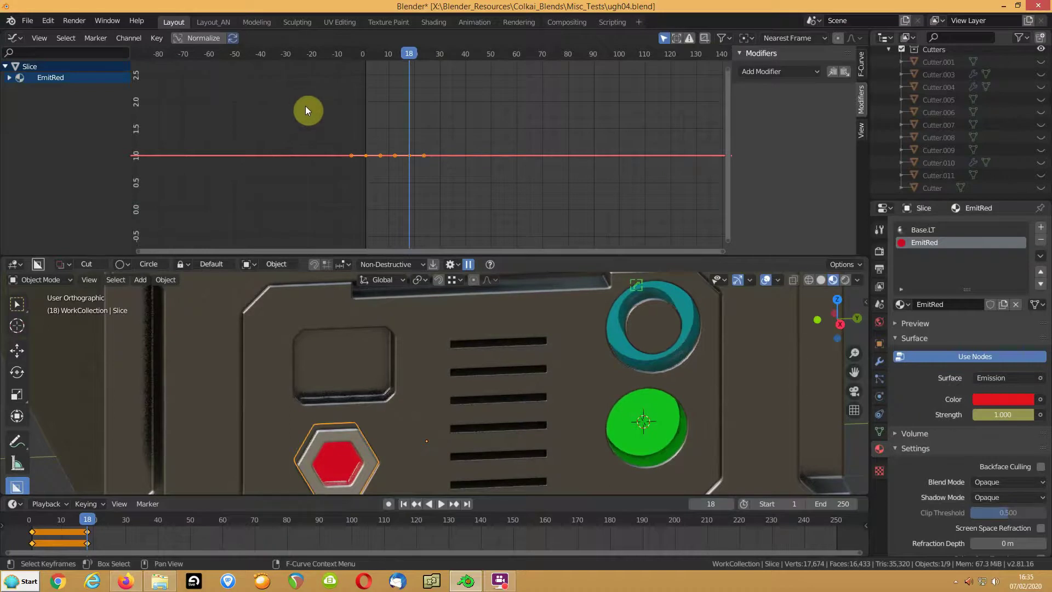
pyautogui.moveTo(409, 159); pyautogui.dragTo(420, 123)
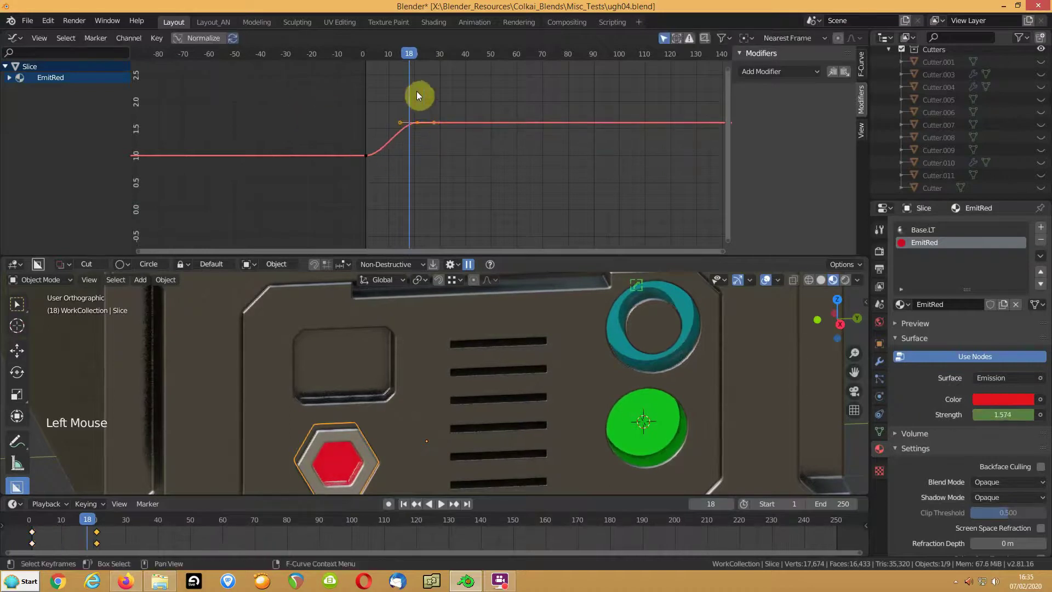
pyautogui.moveTo(403, 51); pyautogui.dragTo(479, 54)
pyautogui.press('i')
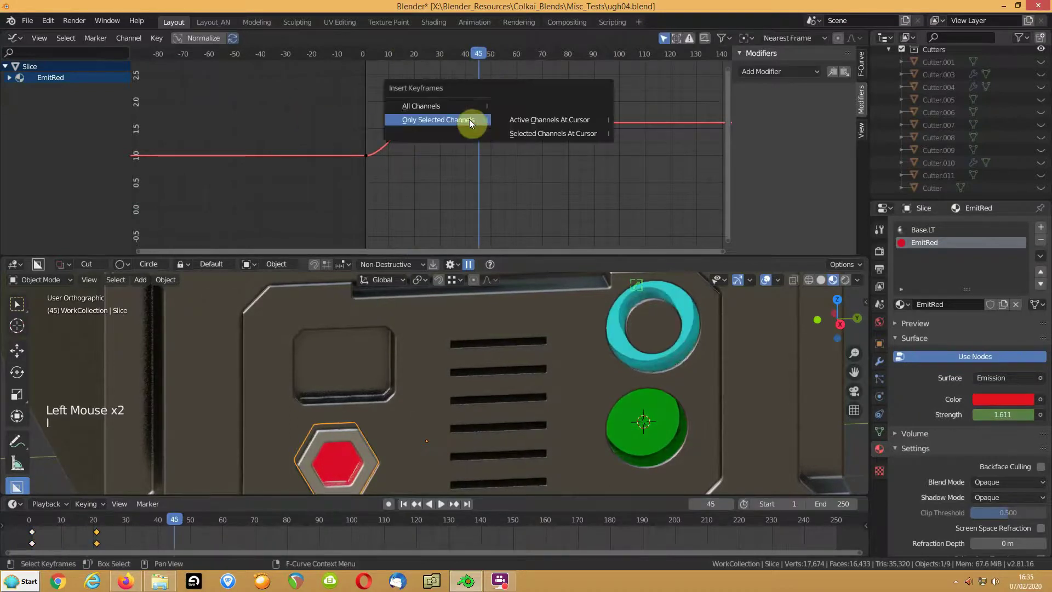
pyautogui.click(469, 120)
pyautogui.moveTo(478, 122); pyautogui.dragTo(475, 151)
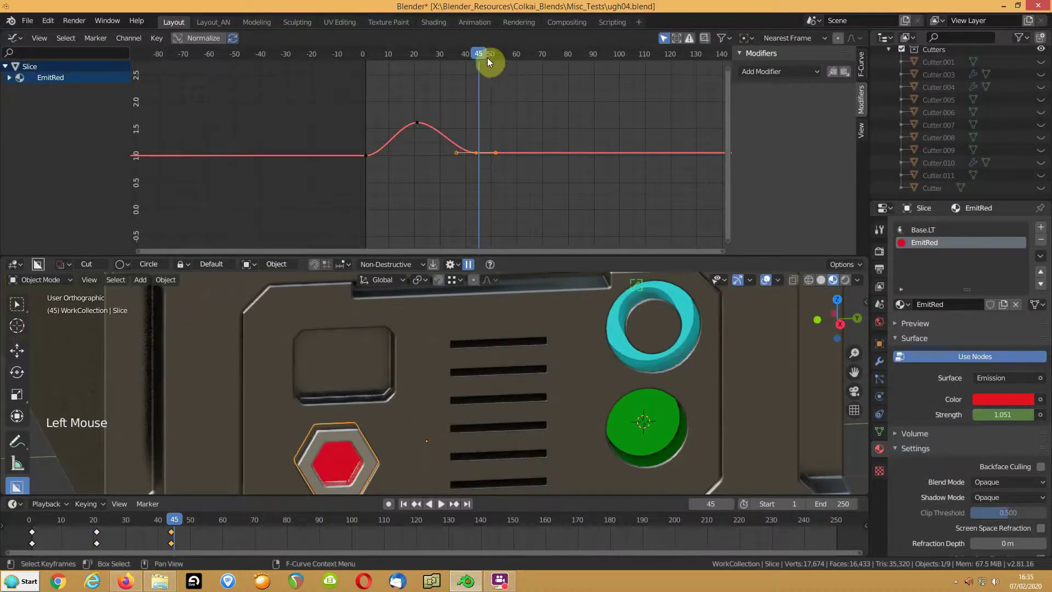
# Add a peak keyframe of about 2.58 near frame 59 and a dip of about 1.43 near frame 75 on the EmitRed strength curve.
pyautogui.click(528, 56)
pyautogui.press('i')
pyautogui.click(524, 70)
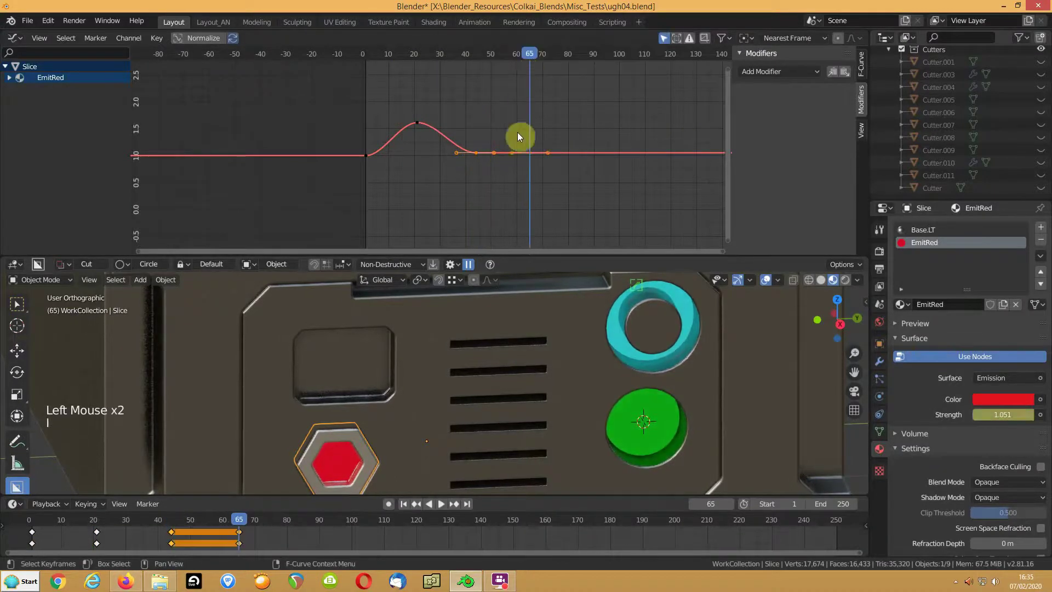
pyautogui.moveTo(528, 153); pyautogui.dragTo(514, 72)
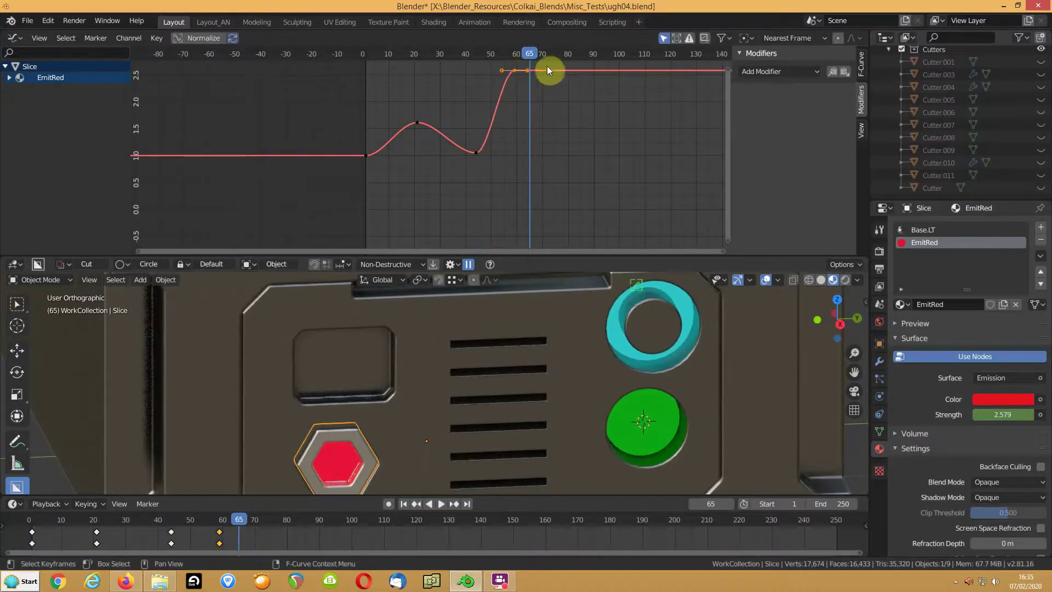
pyautogui.click(567, 54)
pyautogui.press('i')
pyautogui.click(567, 55)
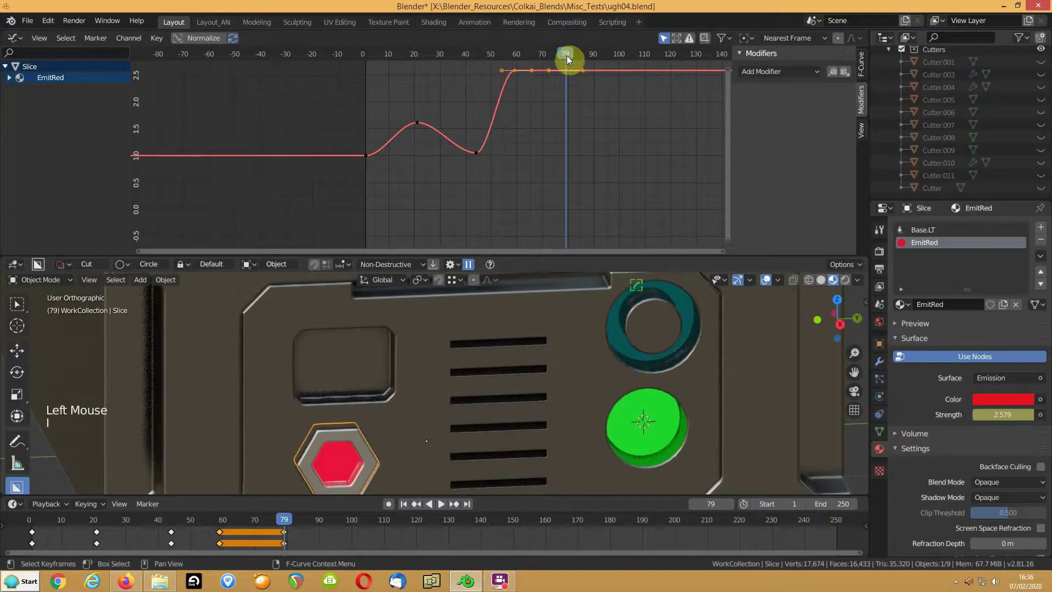
pyautogui.click(568, 73)
pyautogui.moveTo(568, 73); pyautogui.dragTo(556, 130)
# Insert a keyframe at frame 95 on the EmitRed strength curve and raise it to about 2.2.
pyautogui.press('space')
pyautogui.press('space')
pyautogui.press('i')
pyautogui.click(604, 91)
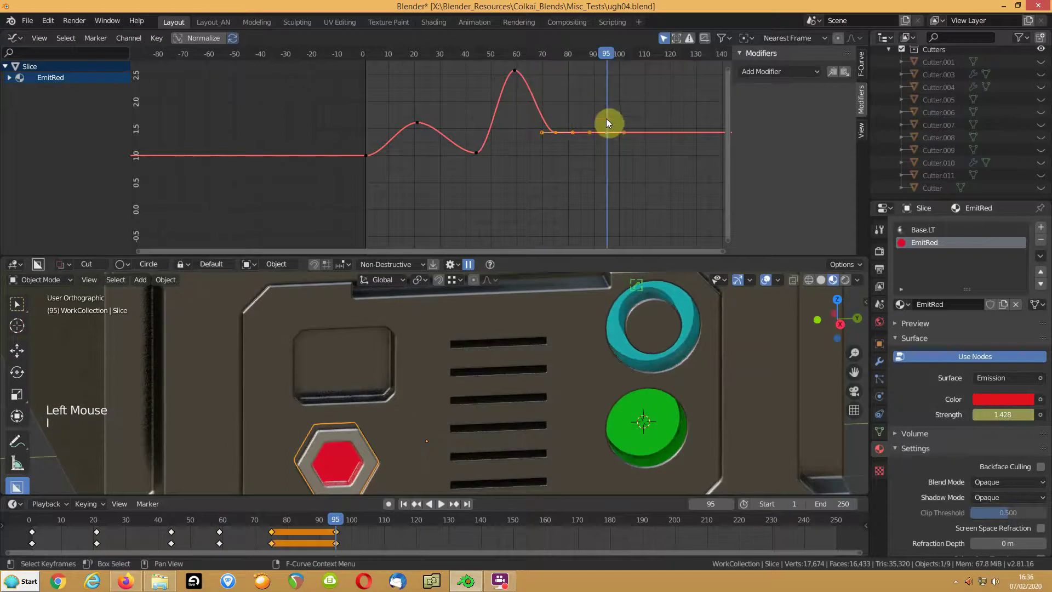
pyautogui.moveTo(605, 132); pyautogui.dragTo(607, 90)
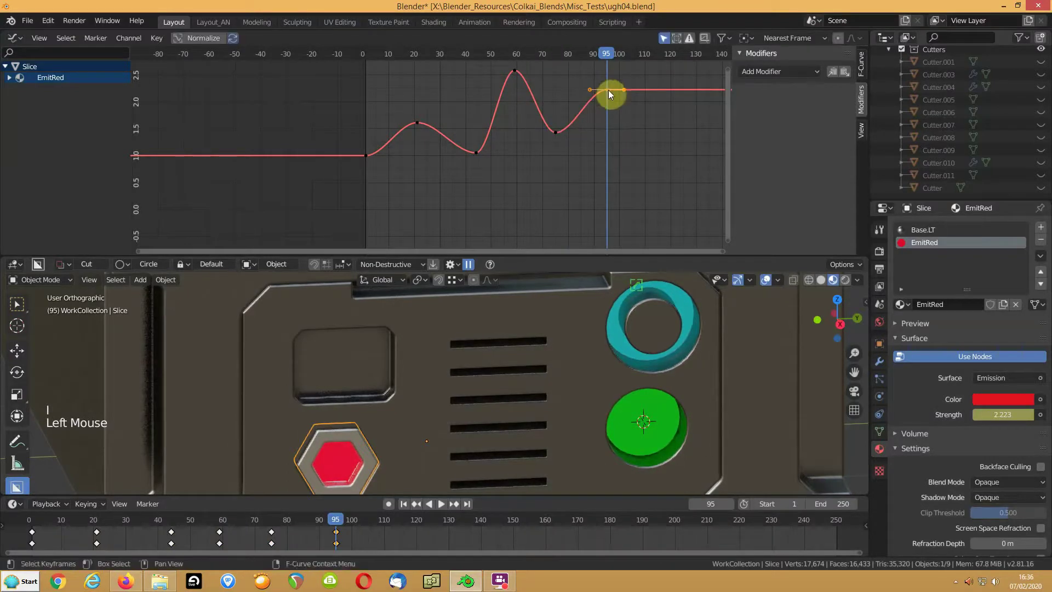
# Add a Cycles modifier to the EmitRed strength curve, repeating the motion before and after the keyframes.
pyautogui.click(773, 71)
pyautogui.click(759, 125)
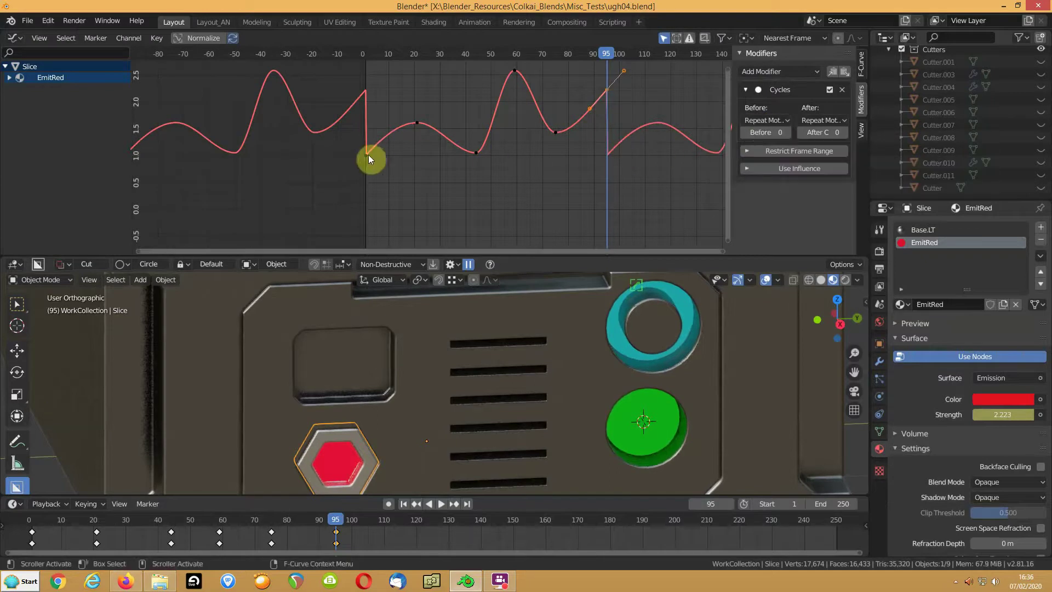
pyautogui.moveTo(383, 137); pyautogui.dragTo(386, 156)
pyautogui.click(363, 94)
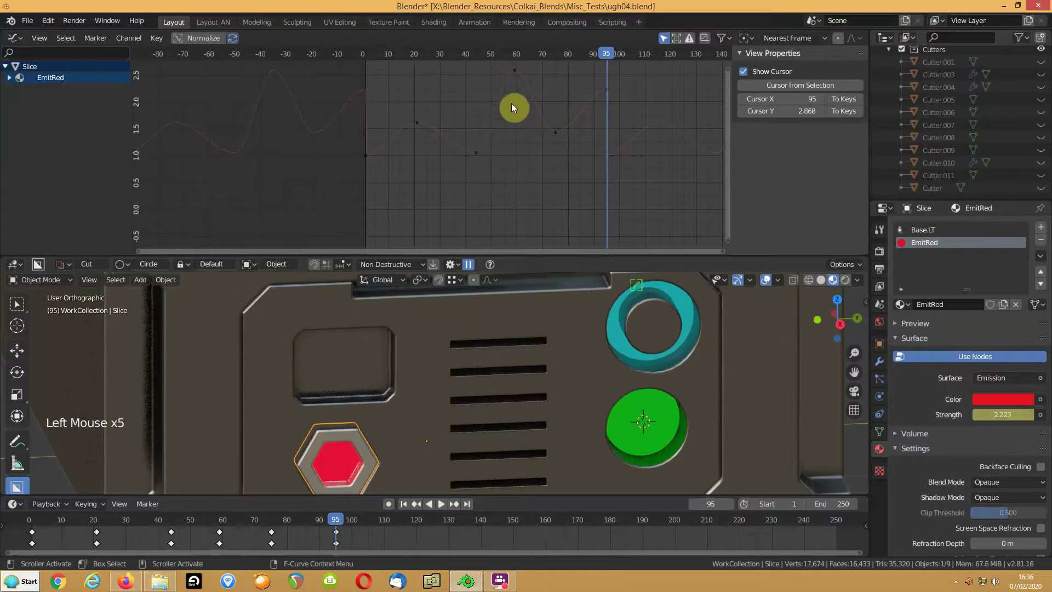
pyautogui.click(538, 109)
pyautogui.click(556, 133)
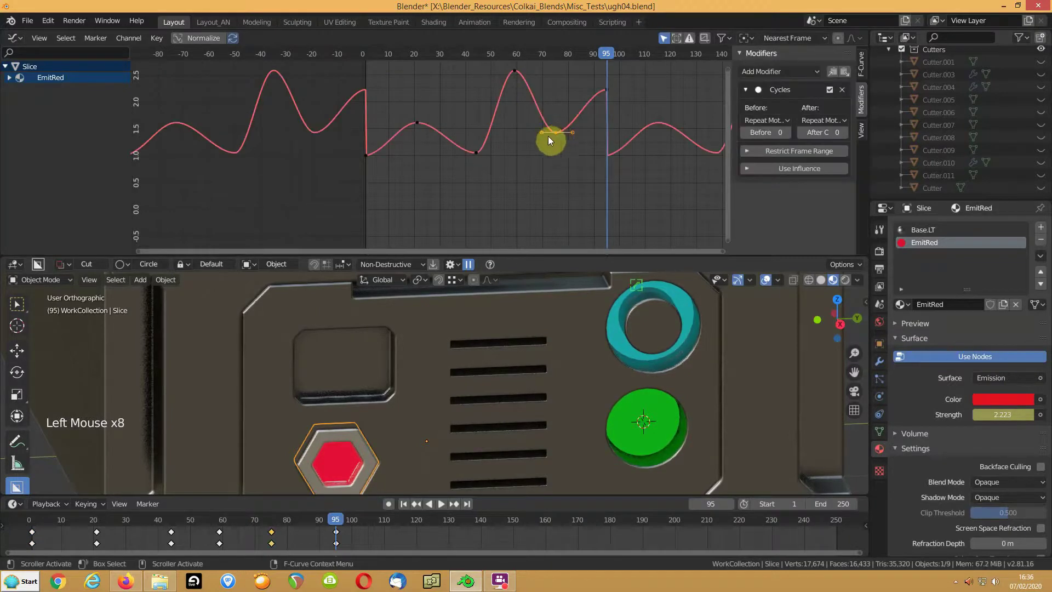
# Adjust the frame 95 keyframe's right handle and insert a keyframe at frame 99 on the EmitRed strength curve.
pyautogui.click(607, 91)
pyautogui.moveTo(624, 89)
pyautogui.mouseDown()
pyautogui.moveTo(636, 86)
pyautogui.moveTo(629, 90)
pyautogui.mouseUp()
pyautogui.moveTo(606, 51); pyautogui.dragTo(617, 54)
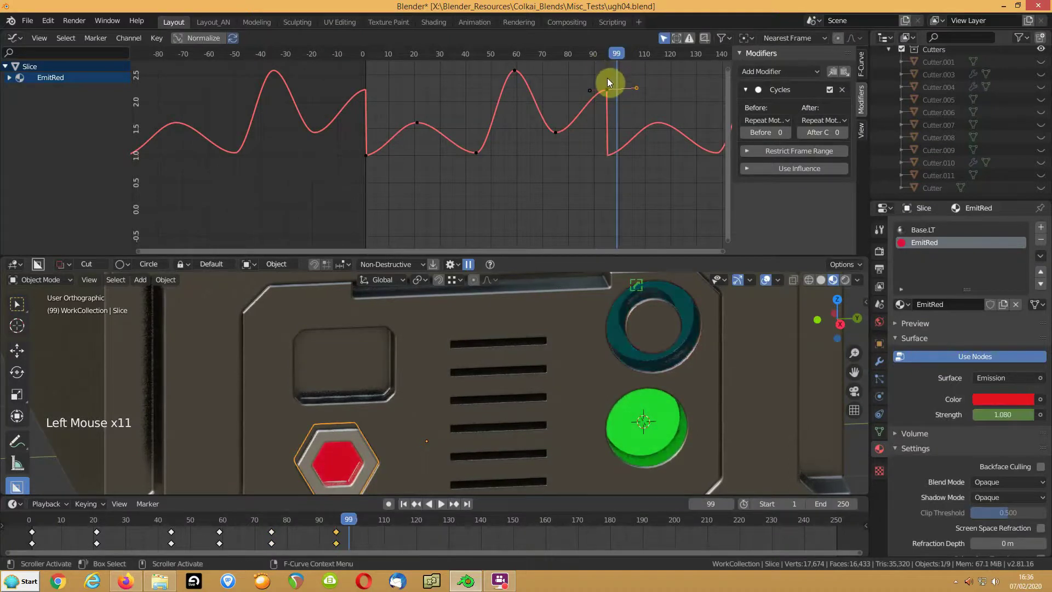
pyautogui.press('i')
pyautogui.click(607, 78)
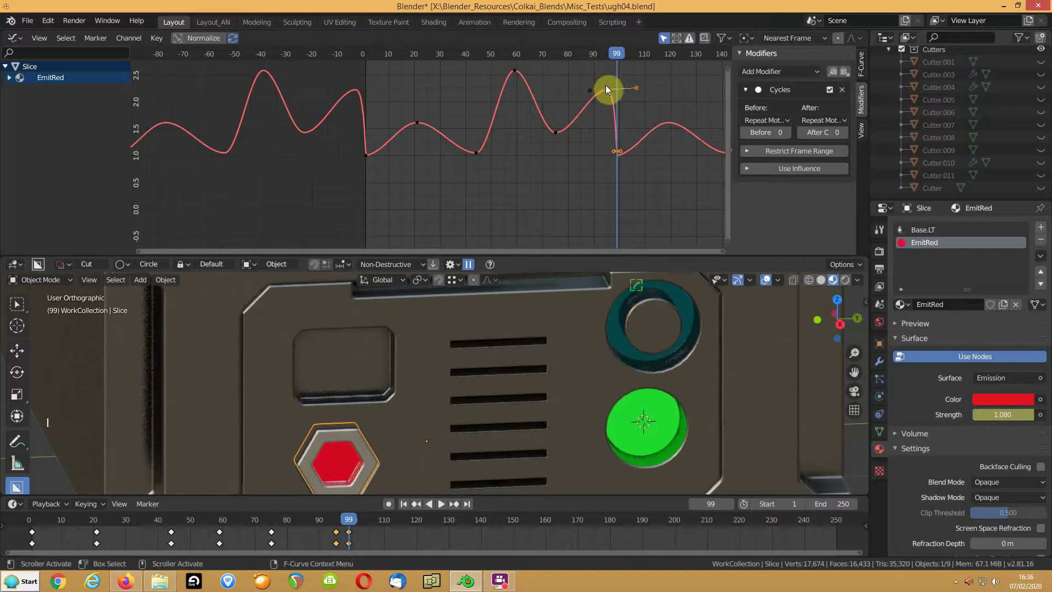
# Move the last EmitRed strength keyframe from frame 99 to frame 111.
pyautogui.click(616, 150)
pyautogui.scroll(4, 617, 153)
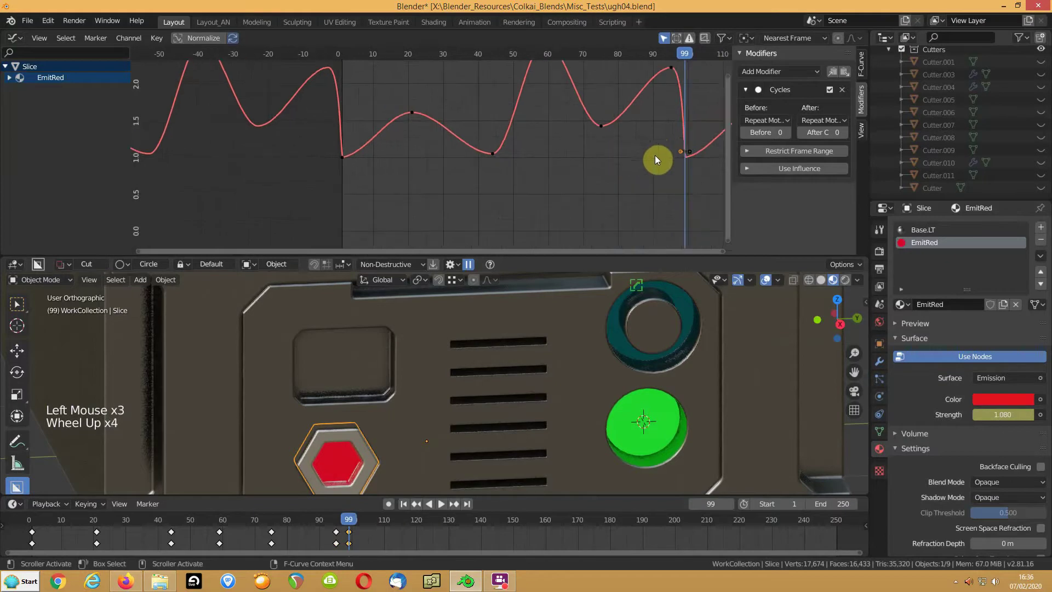
pyautogui.click(687, 153)
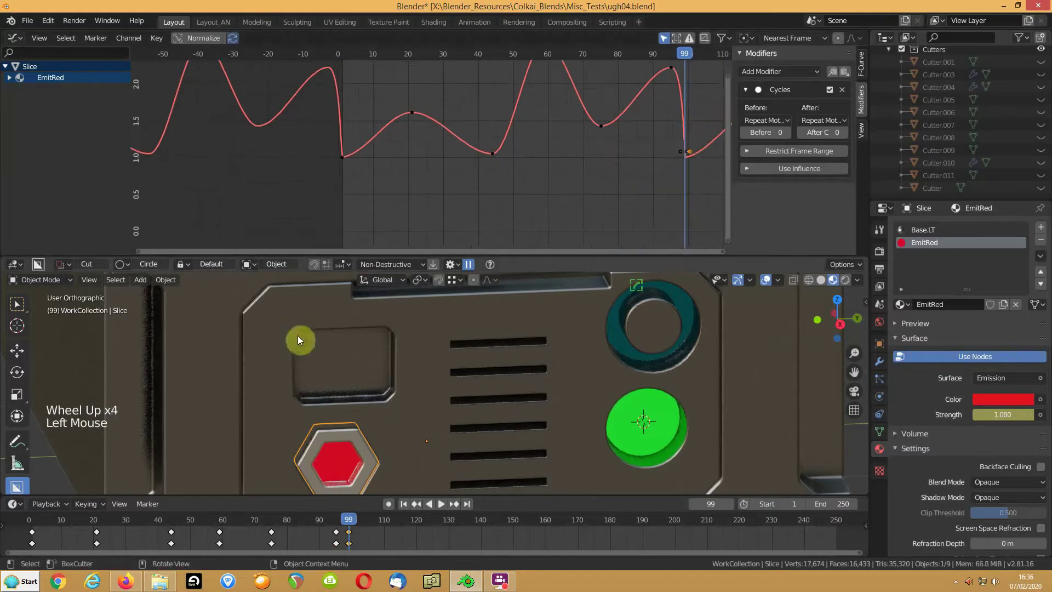
pyautogui.moveTo(350, 532); pyautogui.dragTo(386, 534)
# Level and lengthen the handles of the first EmitRed strength keyframe, keeping it at frame 1.
pyautogui.keyDown('shift'); pyautogui.moveTo(608, 175); pyautogui.dragTo(395, 173, button='middle'); pyautogui.keyUp('shift')
pyautogui.moveTo(536, 150)
pyautogui.mouseDown()
pyautogui.moveTo(527, 118)
pyautogui.moveTo(544, 131)
pyautogui.moveTo(533, 143)
pyautogui.mouseUp()
pyautogui.keyDown('shift'); pyautogui.moveTo(372, 196); pyautogui.dragTo(557, 190, button='middle'); pyautogui.keyUp('shift')
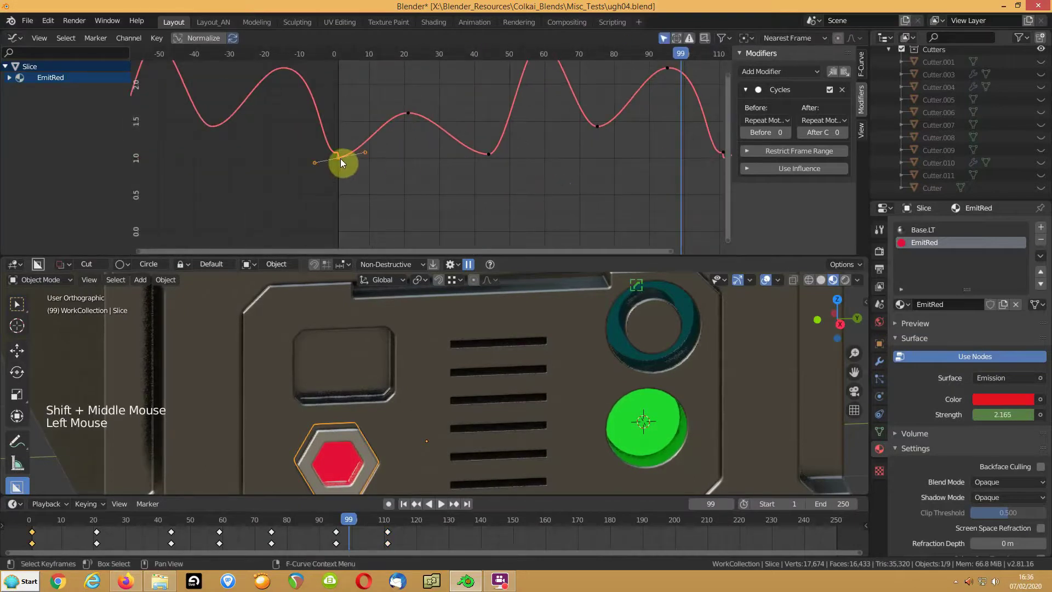
pyautogui.moveTo(364, 151); pyautogui.dragTo(325, 157)
pyautogui.keyDown('shift'); pyautogui.moveTo(561, 172); pyautogui.dragTo(270, 185, button='middle'); pyautogui.keyUp('shift')
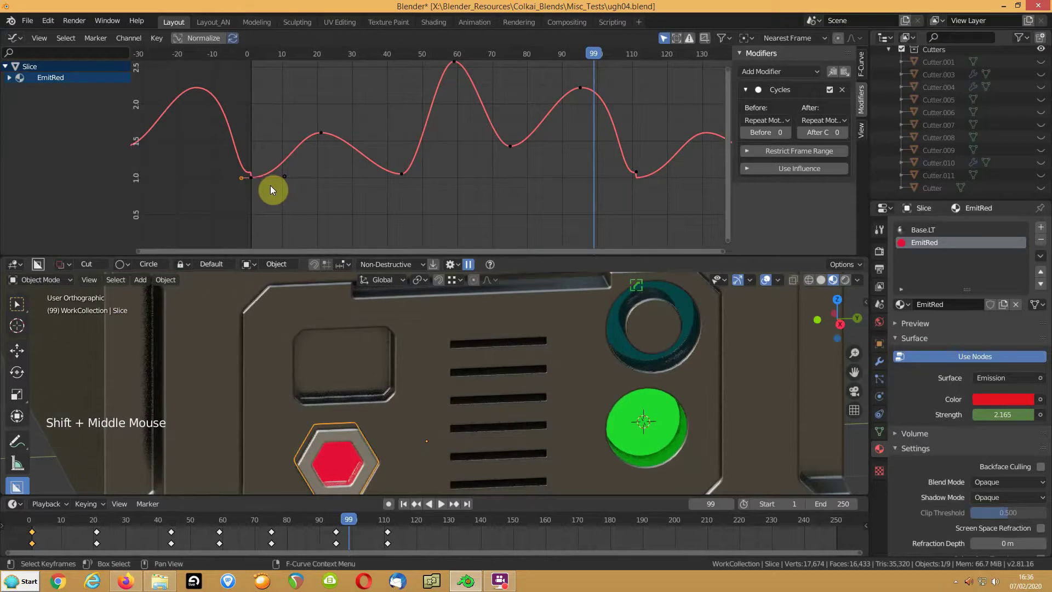
pyautogui.press('g')
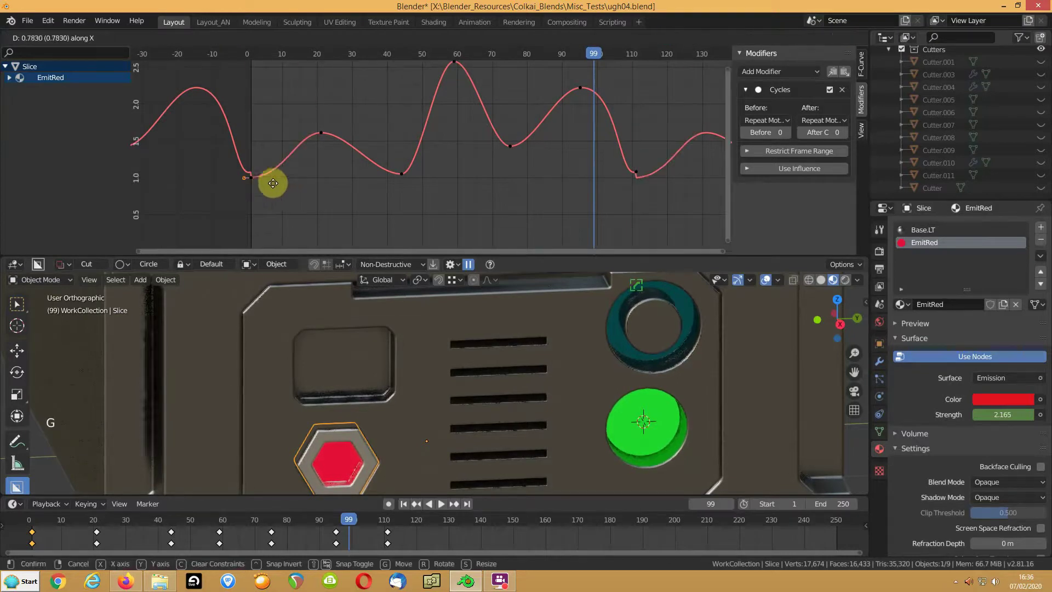
pyautogui.click(260, 181)
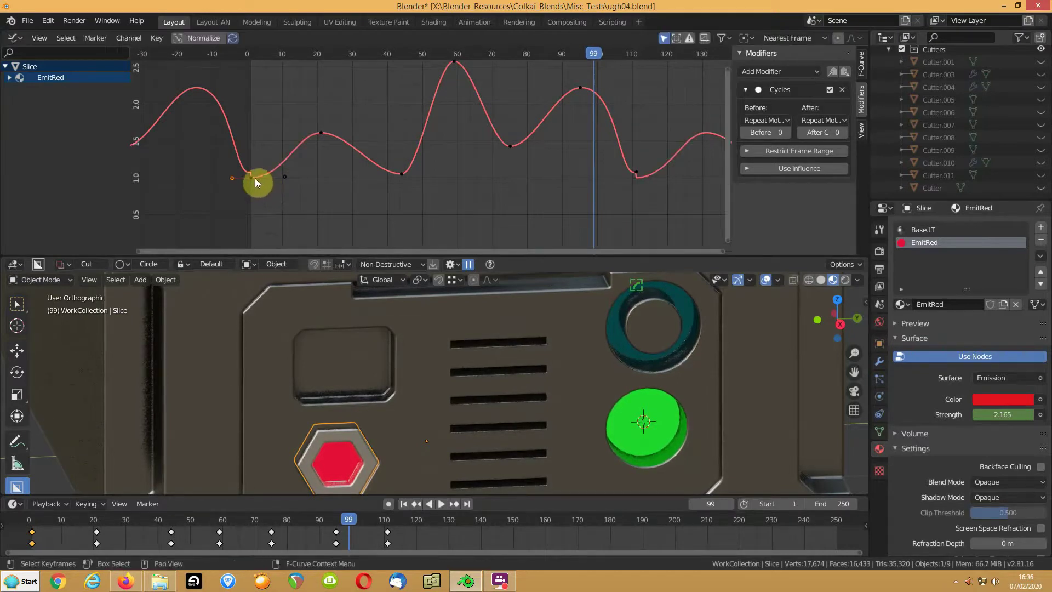
pyautogui.press('g')
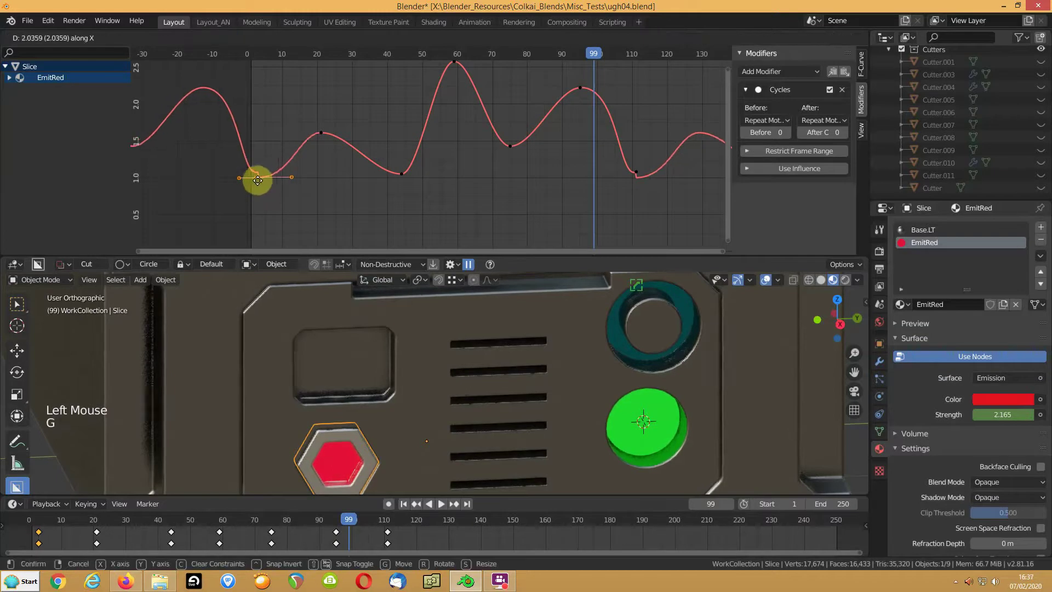
pyautogui.click(254, 180)
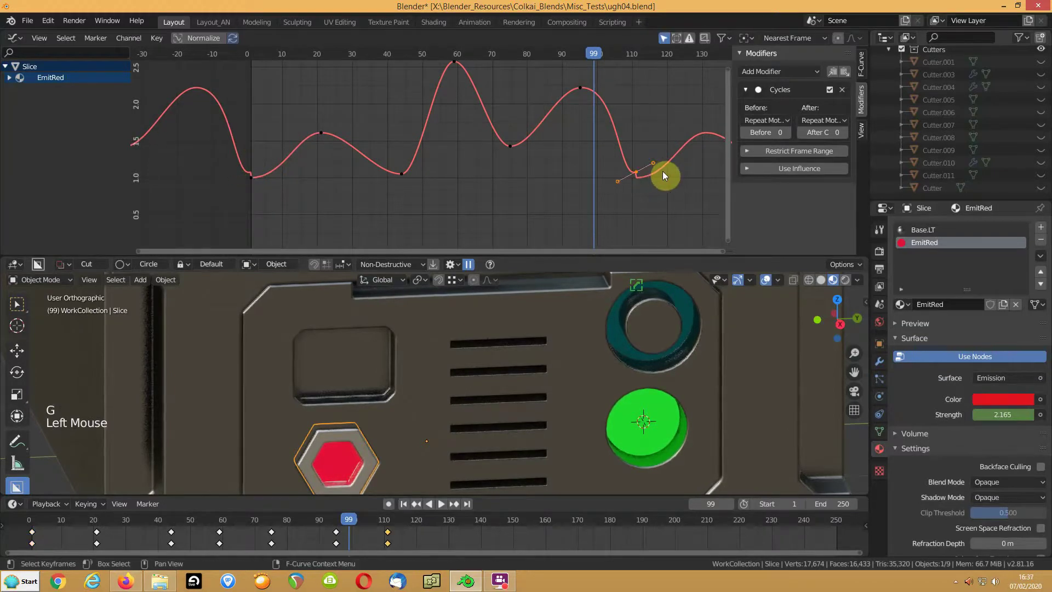
# Move the last EmitRed strength keyframe to frame 113 and raise its left handle.
pyautogui.press('g')
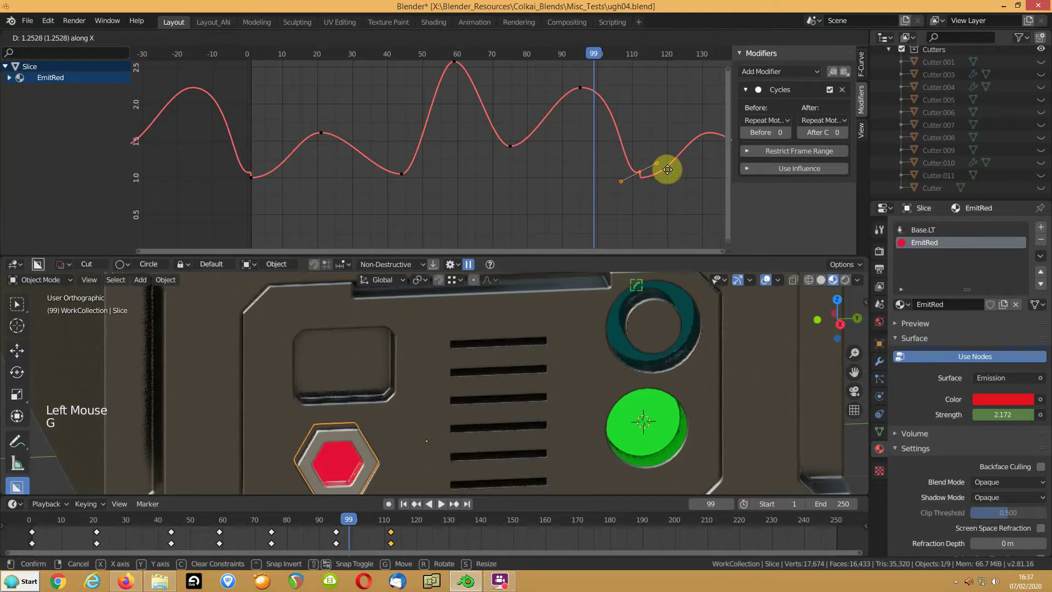
pyautogui.click(669, 172)
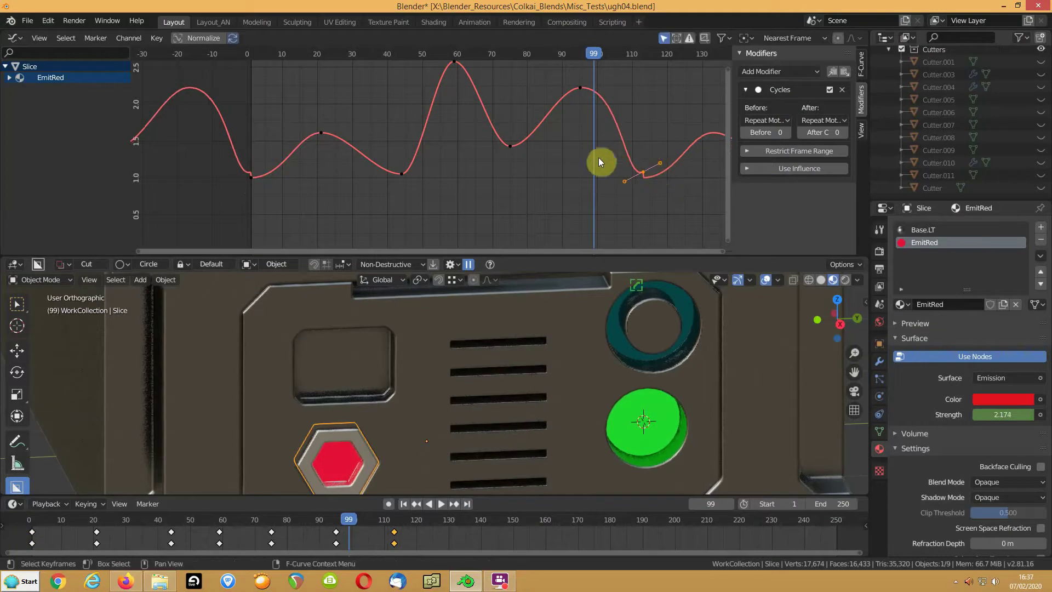
pyautogui.click(620, 170)
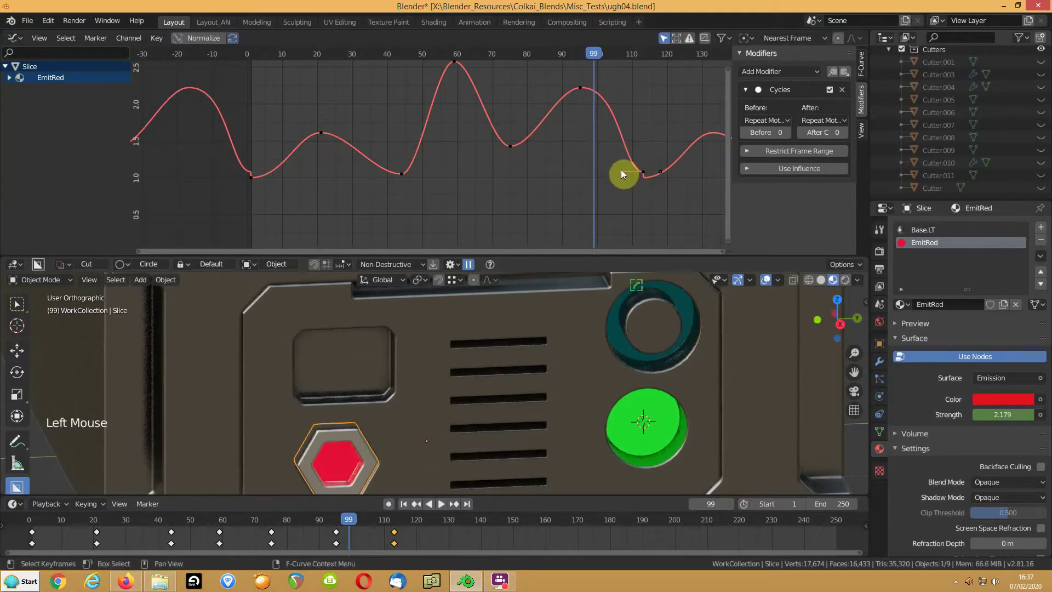
pyautogui.press('g')
pyautogui.click(620, 158)
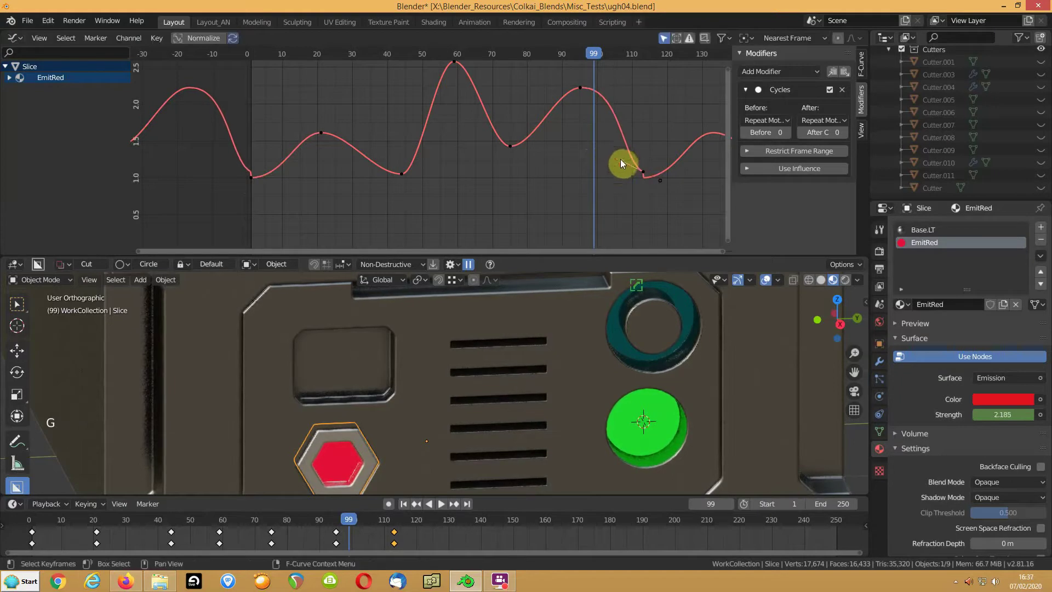
# Level the last EmitRed keyframe's handles and place it at about frame 116 and strength 1.0 to match the first keyframe.
pyautogui.press('g')
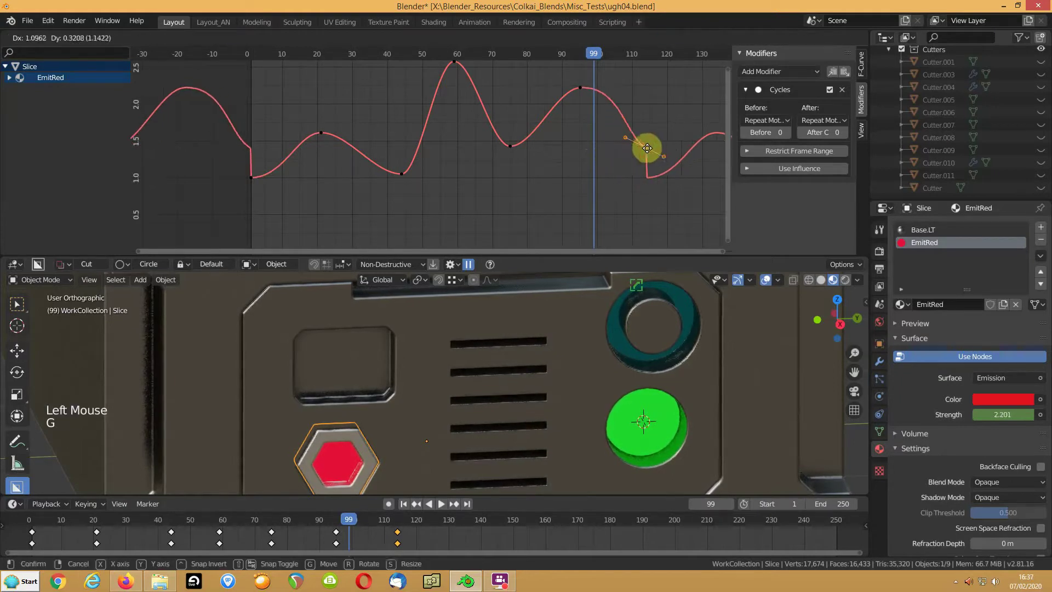
pyautogui.click(666, 167)
pyautogui.click(666, 155)
pyautogui.press('g')
pyautogui.click(667, 147)
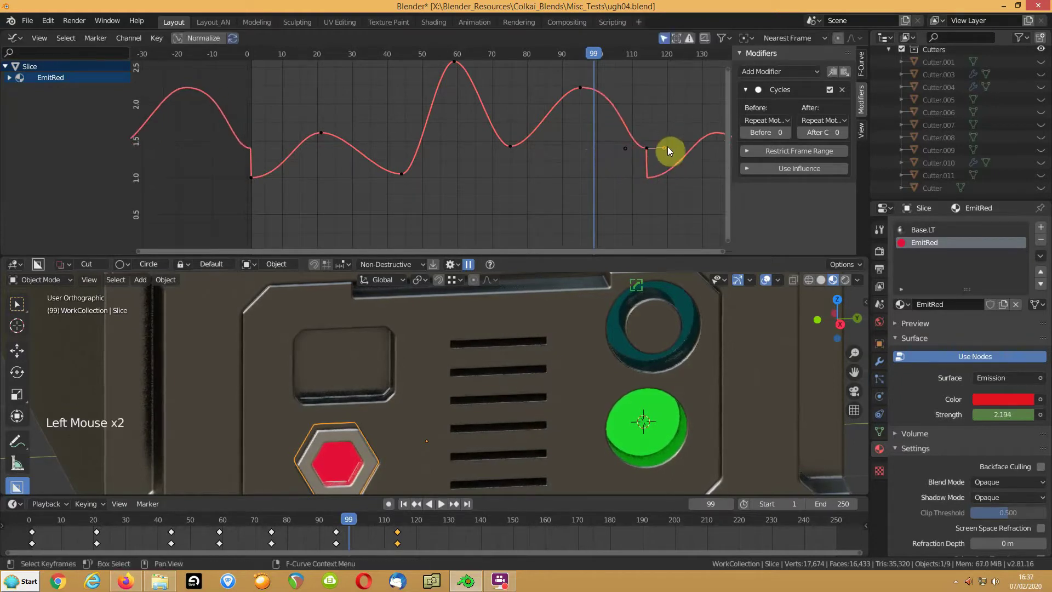
pyautogui.click(645, 149)
pyautogui.press('g')
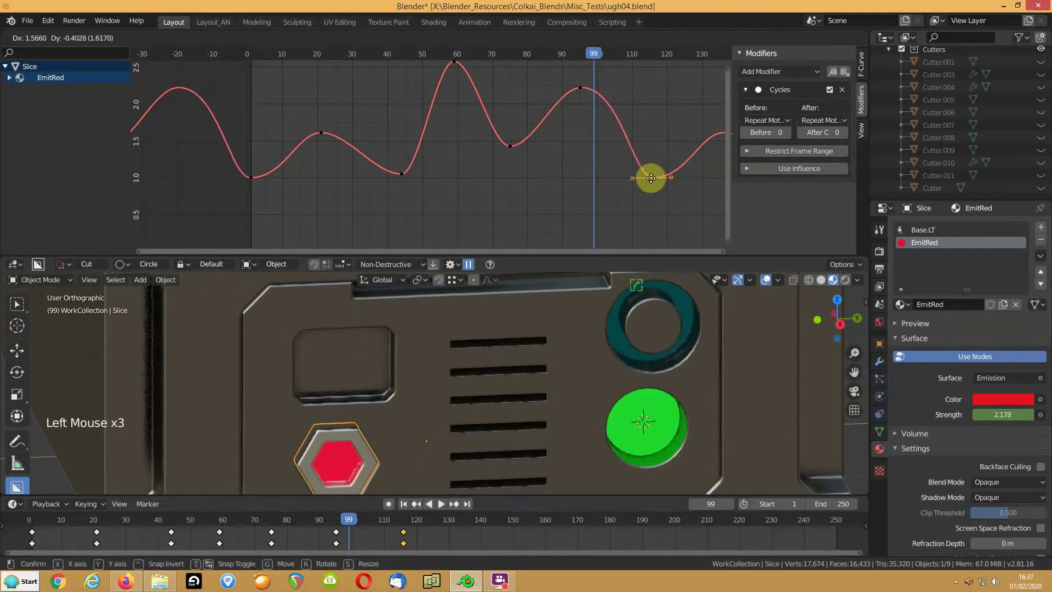
pyautogui.click(651, 177)
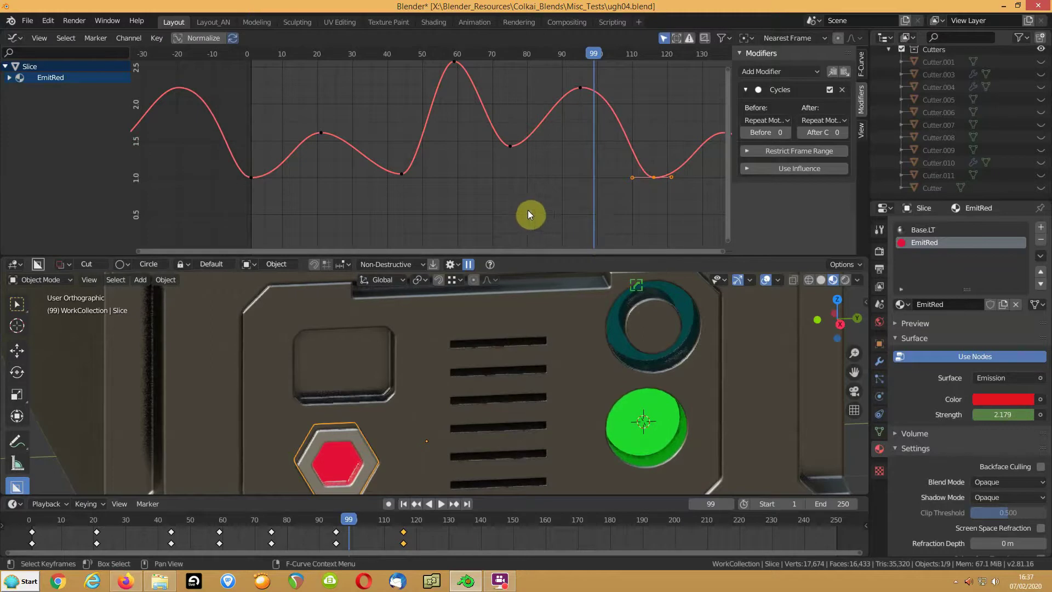
# Play the animation from frame 1 to check the repeating EmitRed strength cycle.
pyautogui.scroll(-3, 528, 211)
pyautogui.scroll(-6, 509, 159)
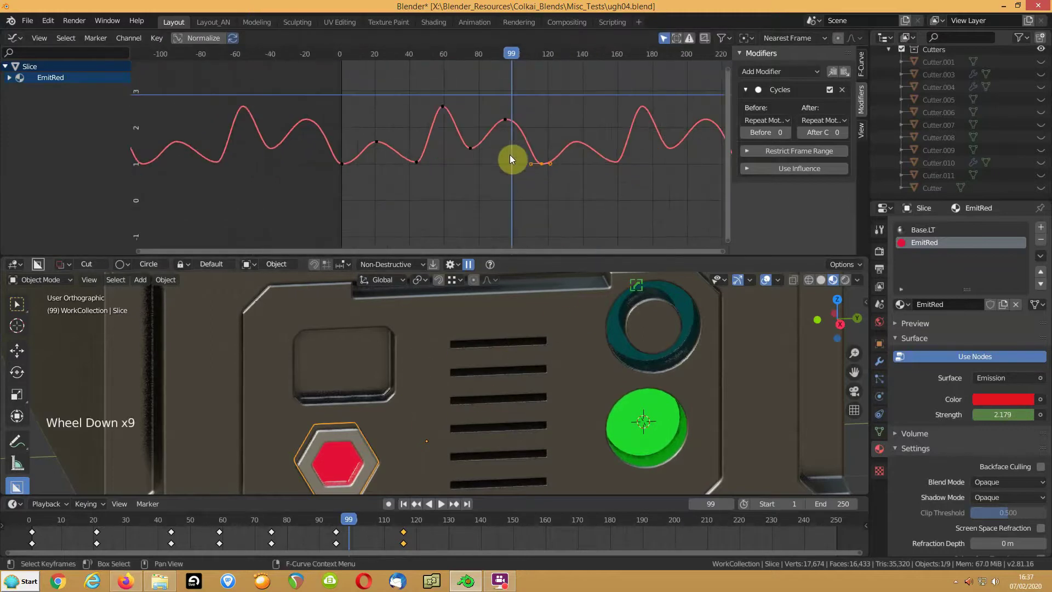
pyautogui.scroll(-3, 509, 159)
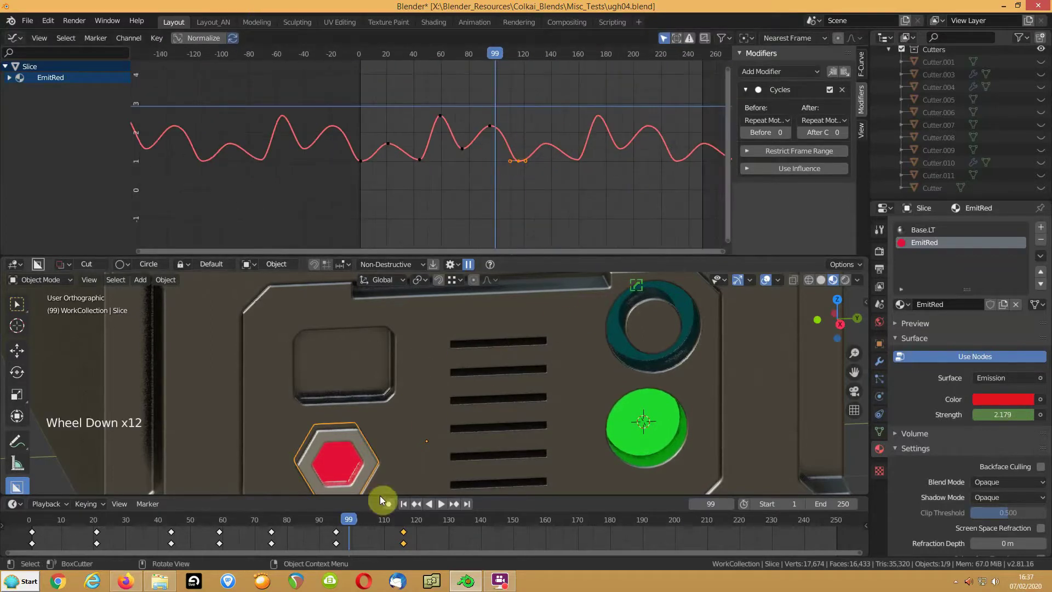
pyautogui.click(403, 504)
pyautogui.click(441, 504)
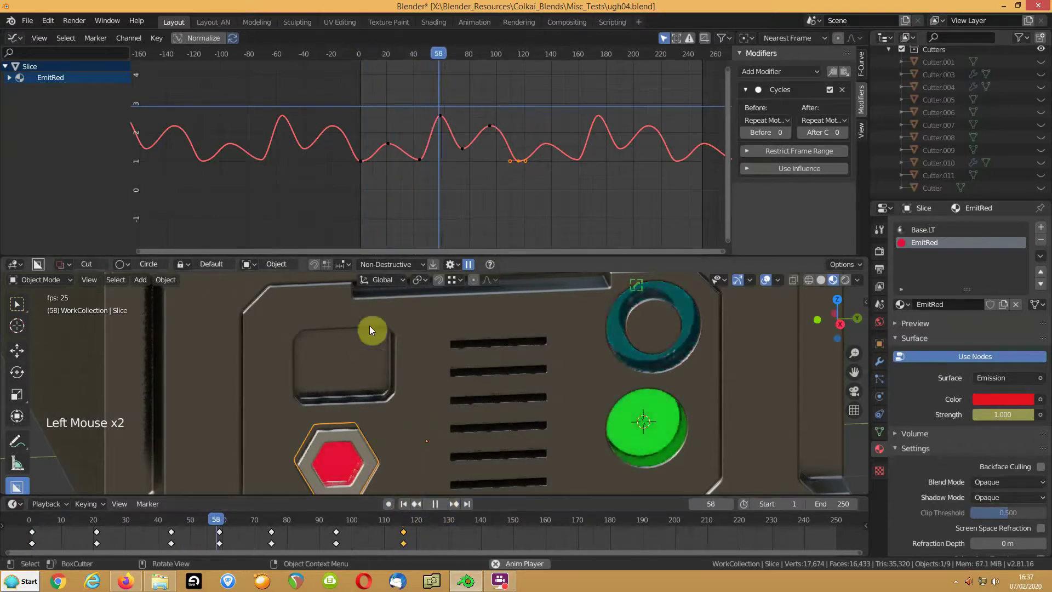
# Stretch and shift all EmitRed strength keyframes vertically so their values range from about 0.3 to 2.6.
pyautogui.scroll(-3, 454, 166)
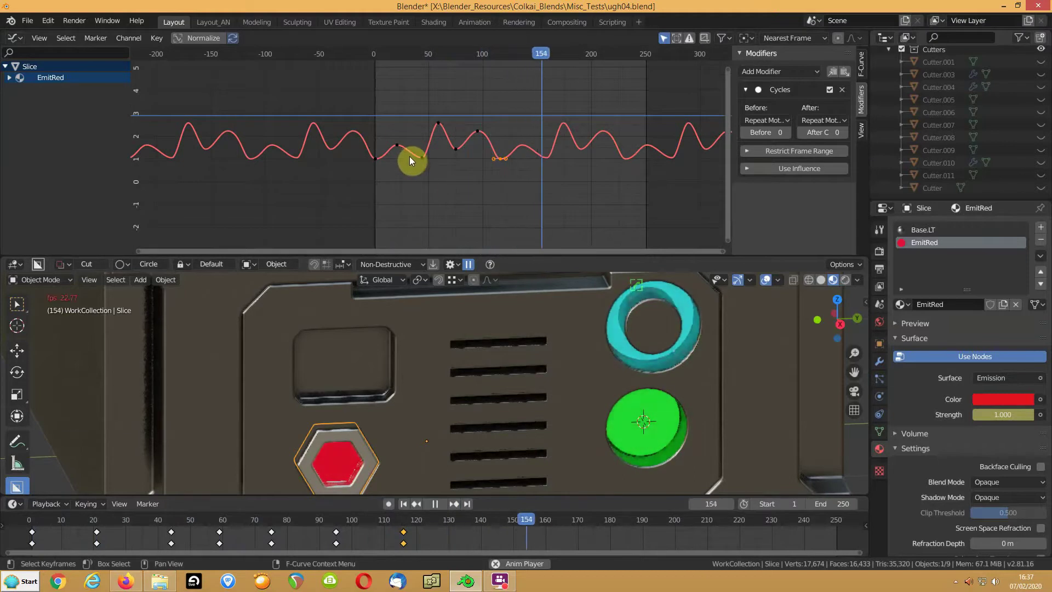
pyautogui.press('a')
pyautogui.press('g')
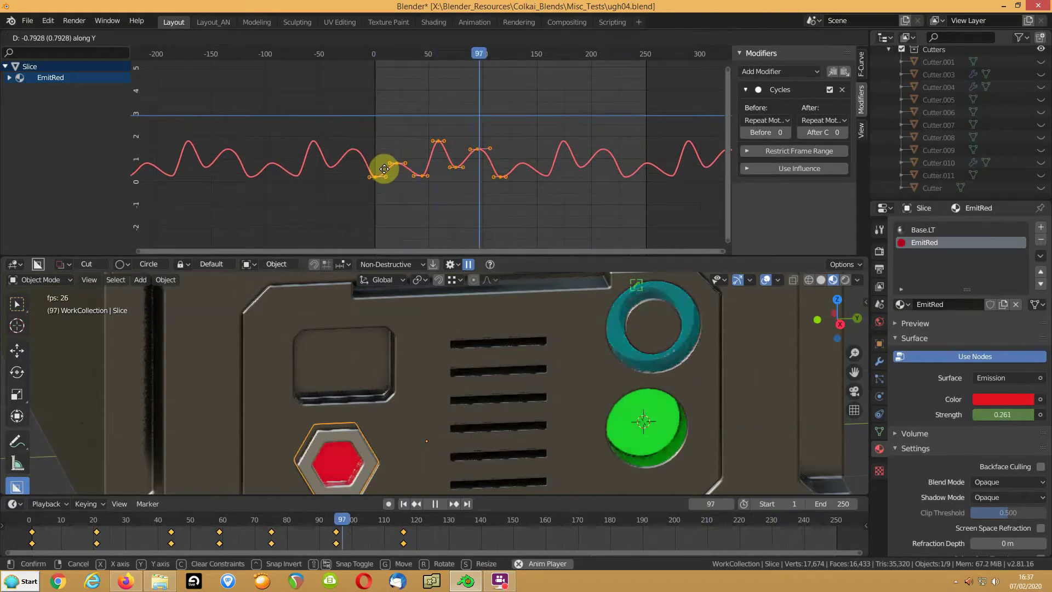
pyautogui.press('s')
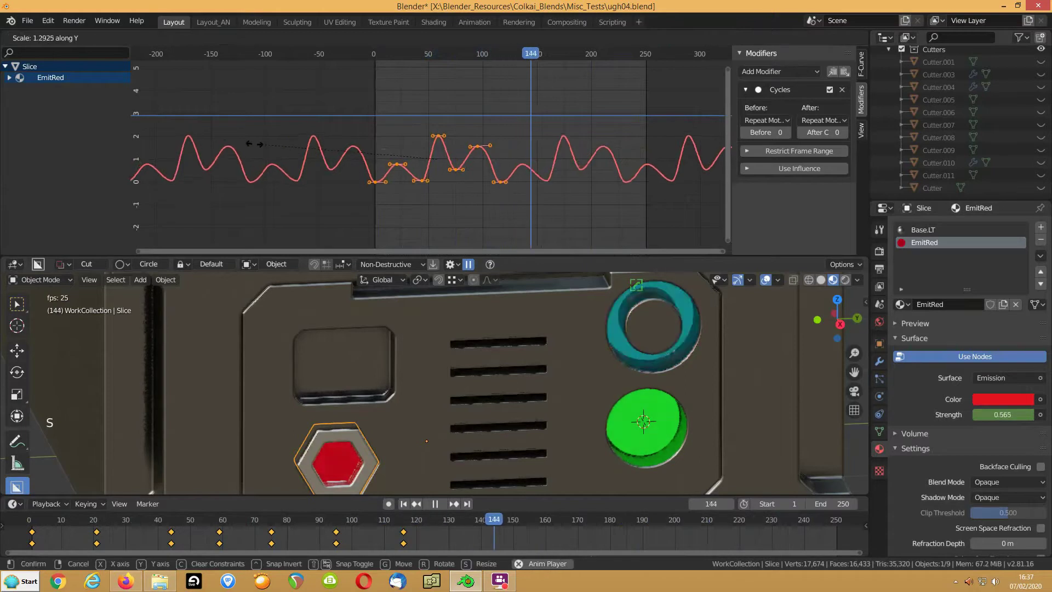
pyautogui.click(229, 143)
pyautogui.press('g')
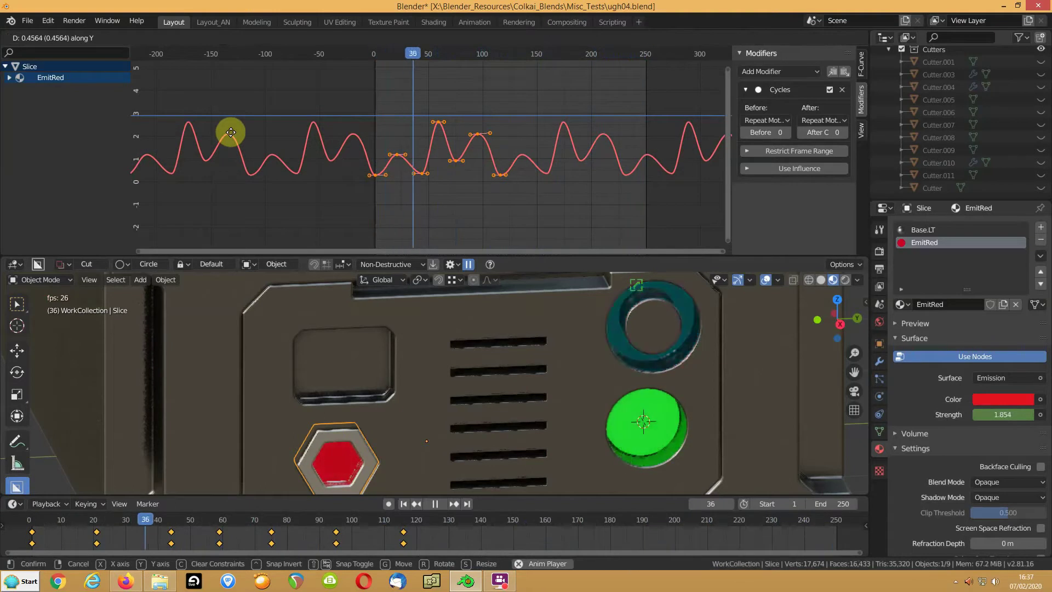
pyautogui.click(231, 133)
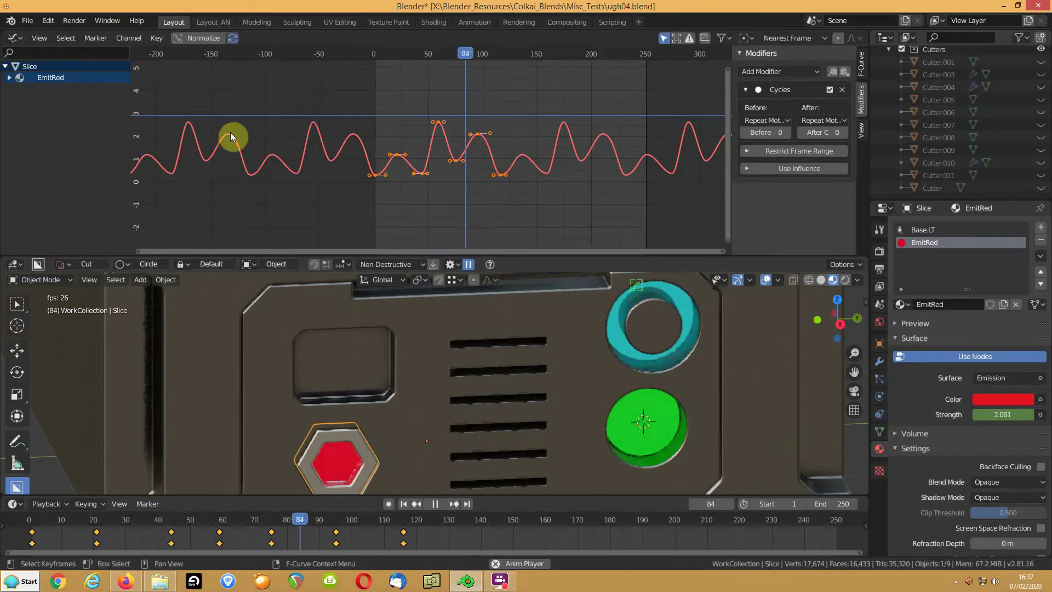
# Scale all EmitRed keyframes along X into about frames 52 to 65 for a fast flicker, and stop playback.
pyautogui.press('s')
pyautogui.press('x')
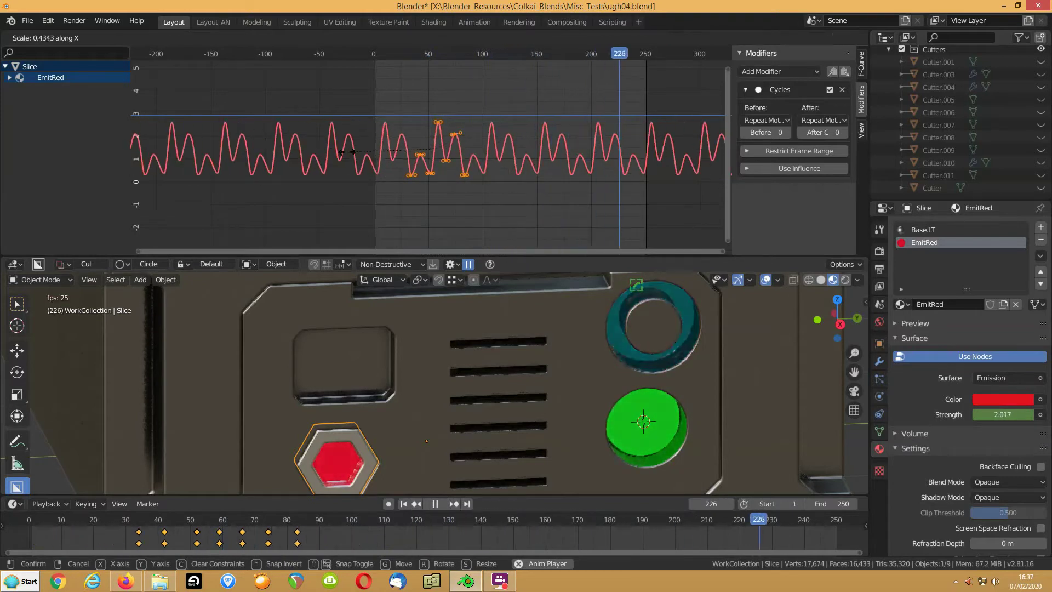
pyautogui.click(420, 162)
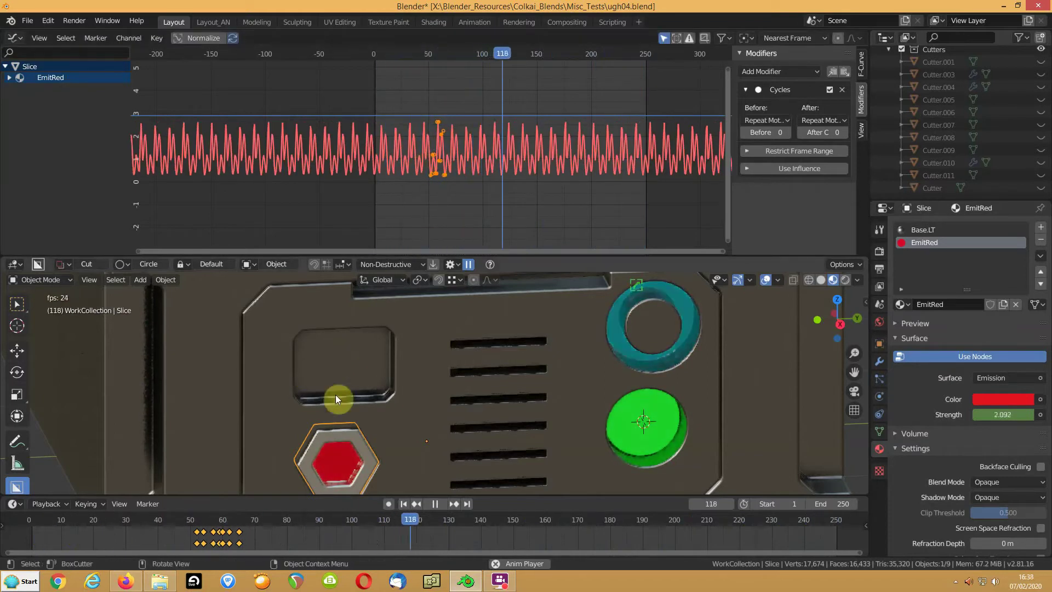
pyautogui.click(435, 504)
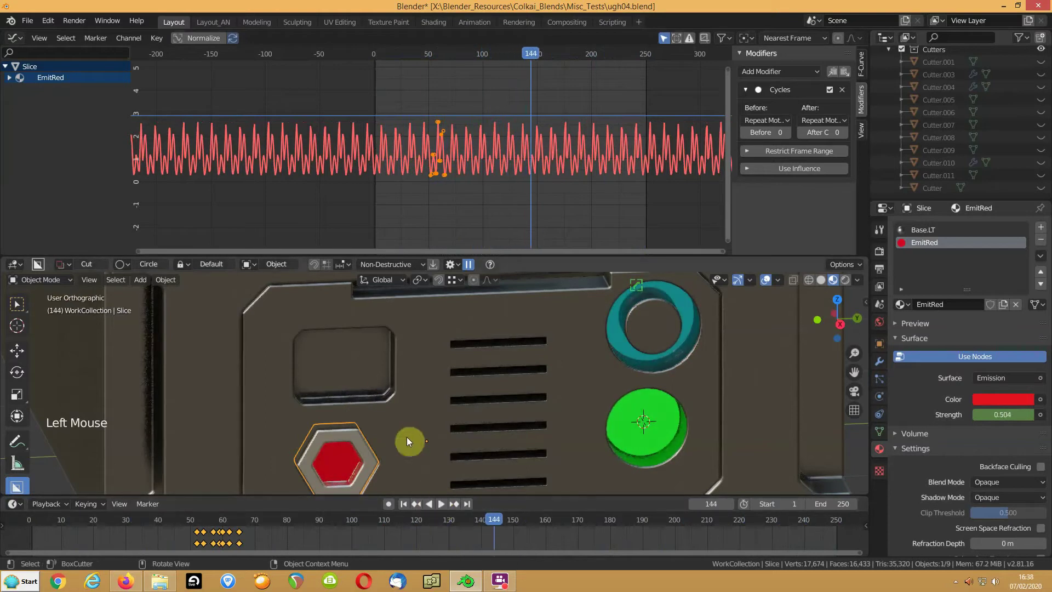
# Join the graph editor area into the 3D viewport and frame the side panel in the enlarged view.
pyautogui.rightClick(803, 255)
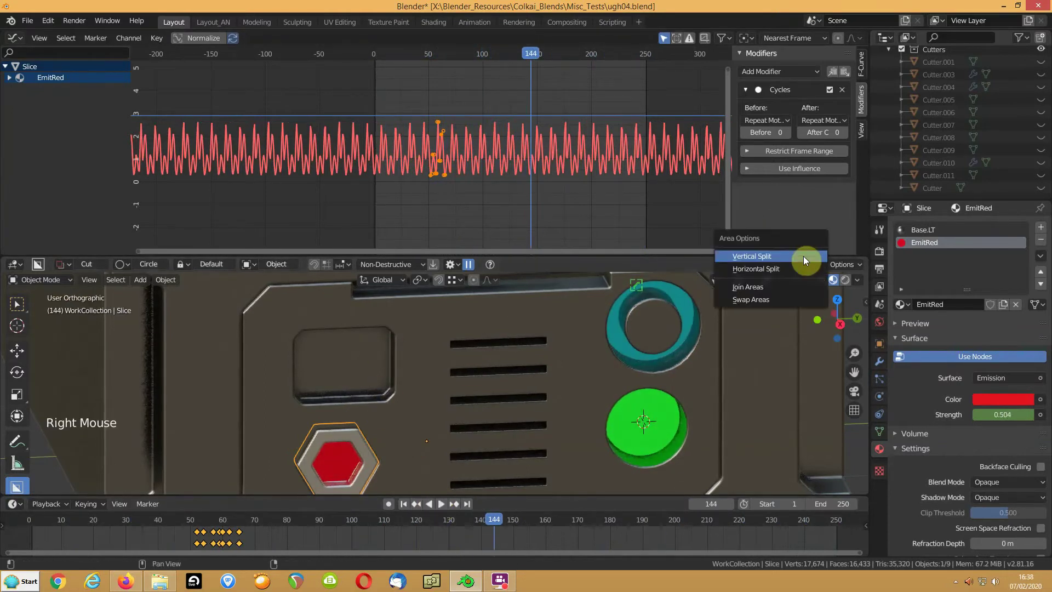
pyautogui.click(792, 287)
pyautogui.click(745, 206)
pyautogui.scroll(1, 551, 281)
pyautogui.keyDown('shift'); pyautogui.moveTo(550, 281); pyautogui.dragTo(515, 251, button='middle'); pyautogui.keyUp('shift')
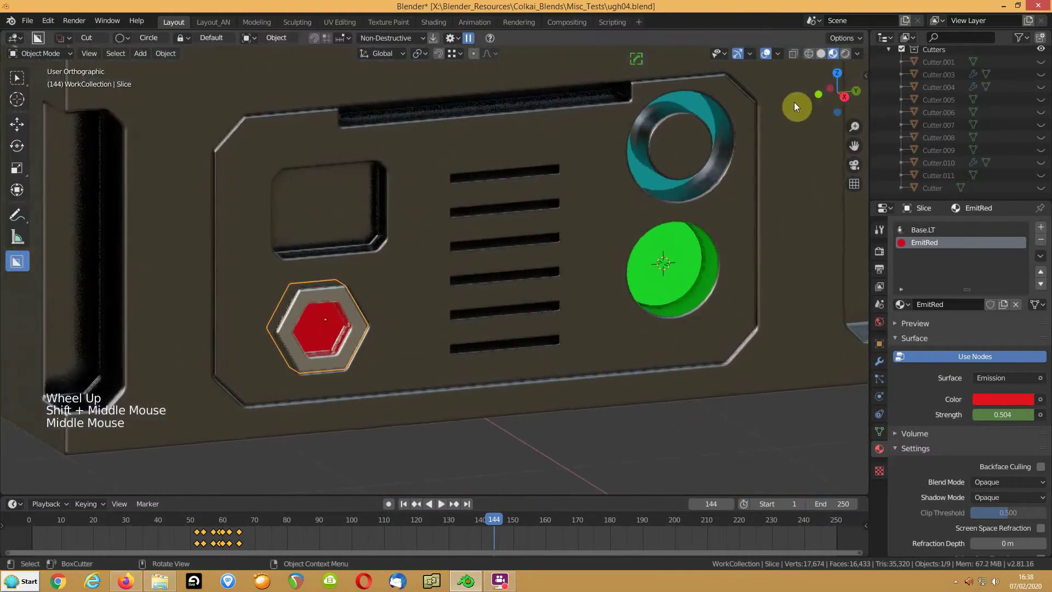
# Switch the viewport to rendered shading and show the first collection alongside the current one.
pyautogui.click(845, 54)
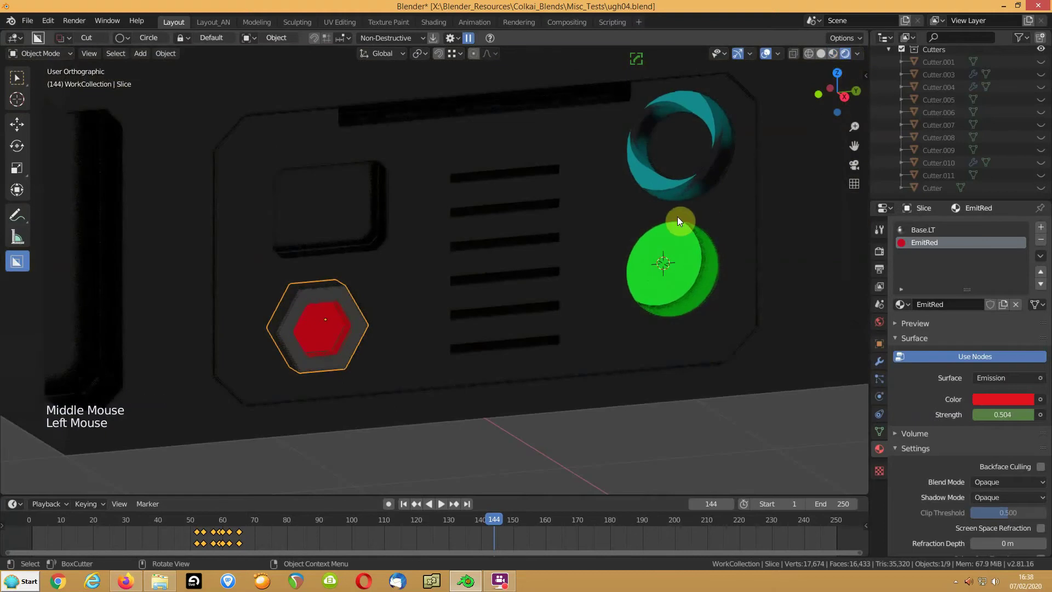
pyautogui.hotkey('shift', '1')
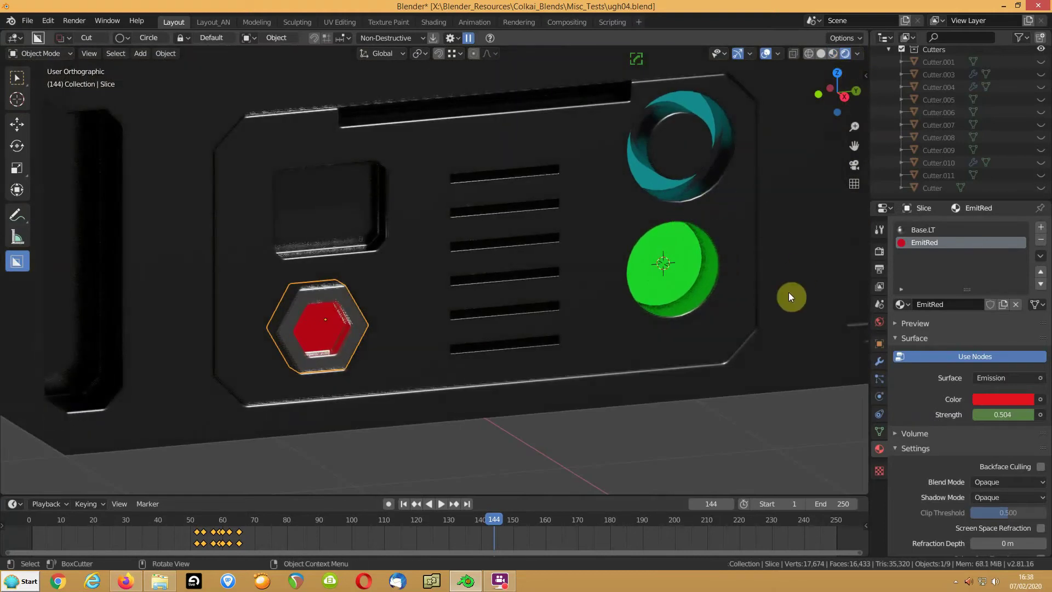
# Play the flickering and pulsing animation in the rendered view, stop it, and save the file.
pyautogui.click(441, 503)
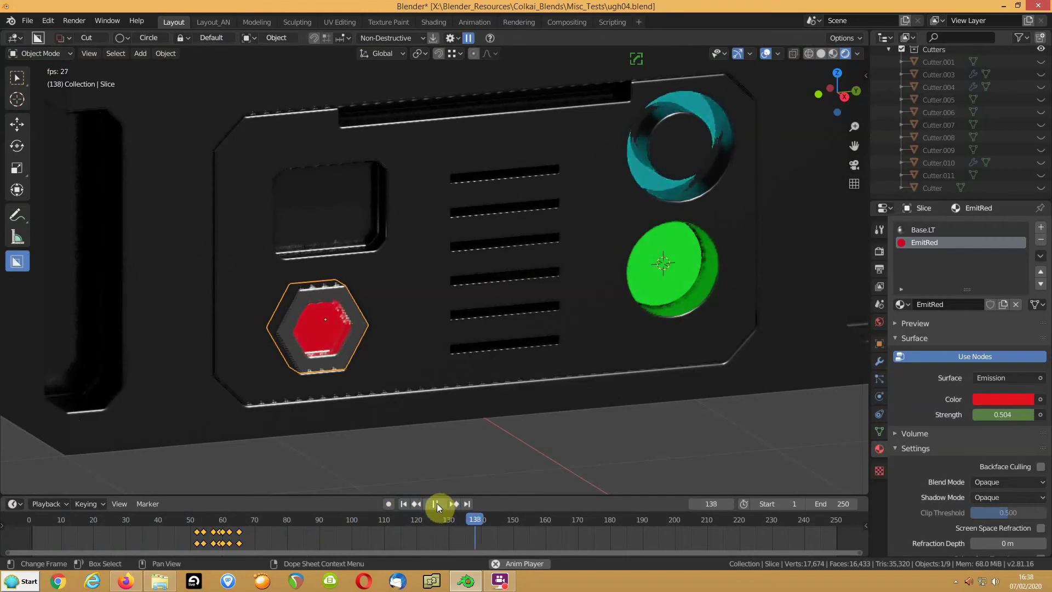
pyautogui.click(436, 504)
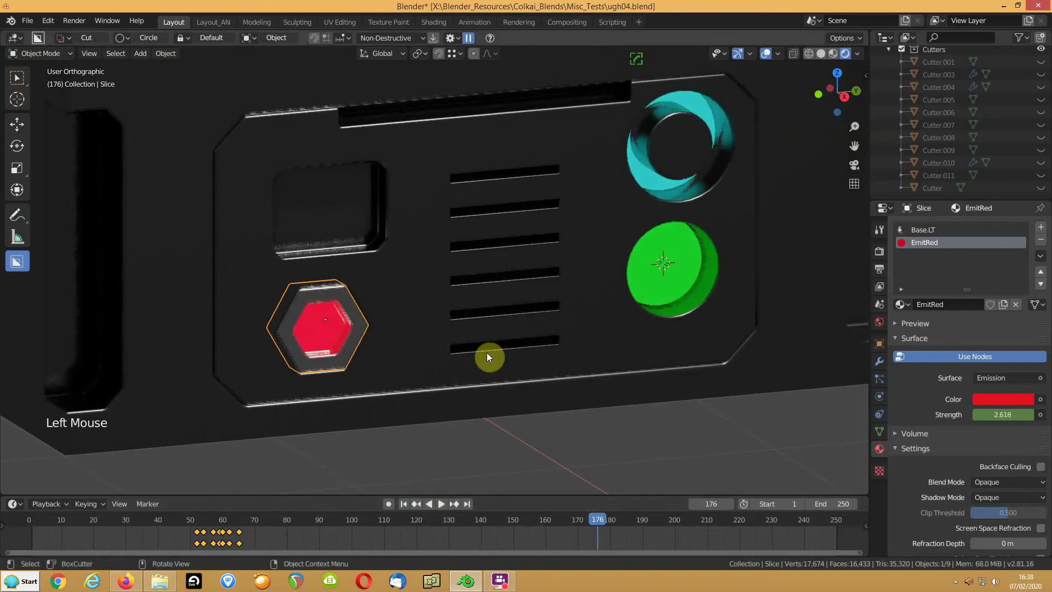
pyautogui.hotkey('ctrl', 's')
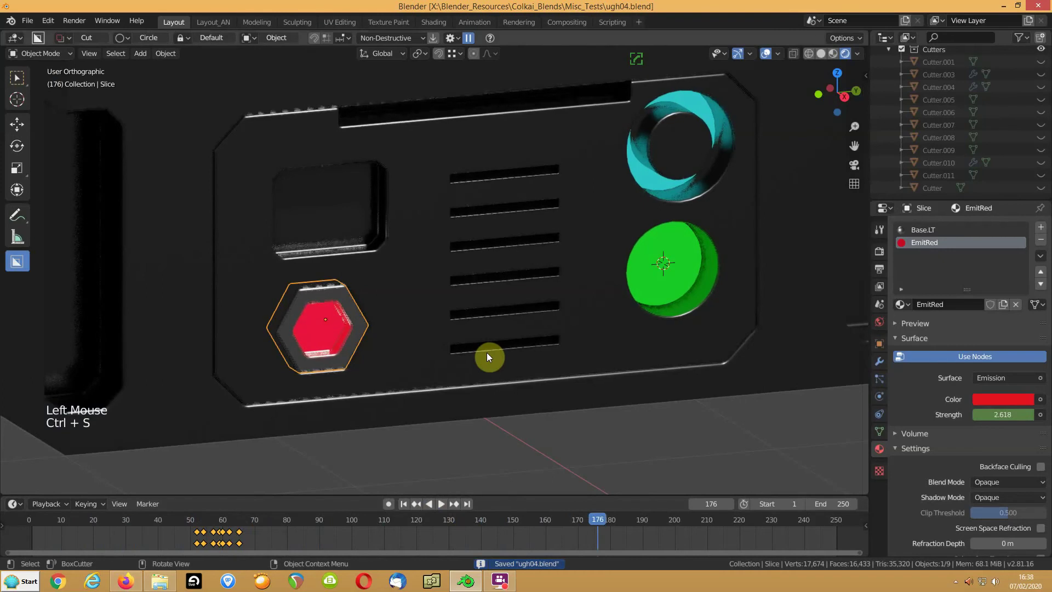